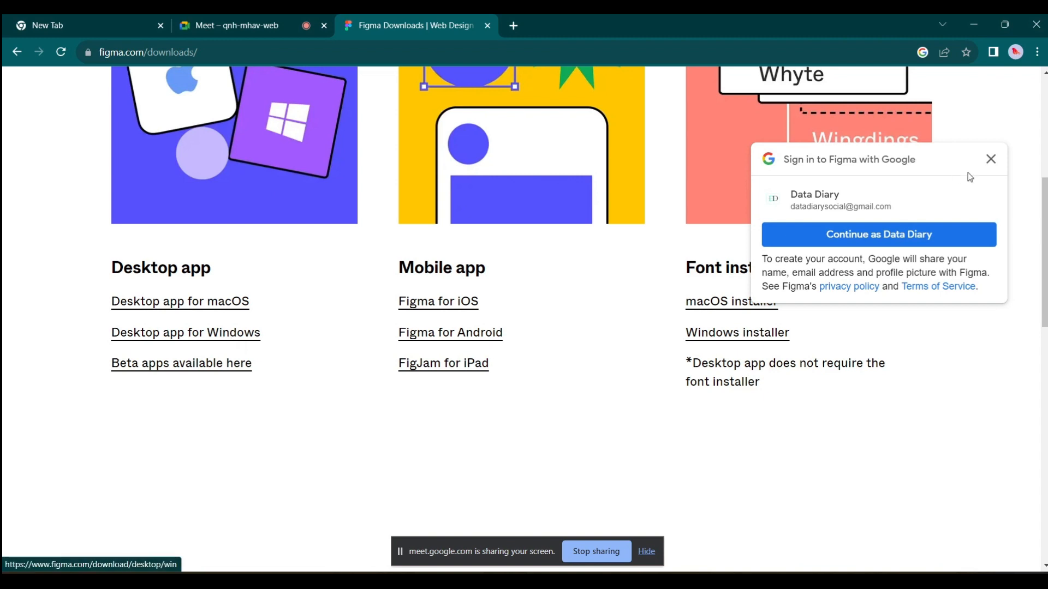
Step: Dismiss the Google sign-in prompt and start downloading the Figma desktop app for Windows
{"action": "left_click", "coordinate": [992, 160]}
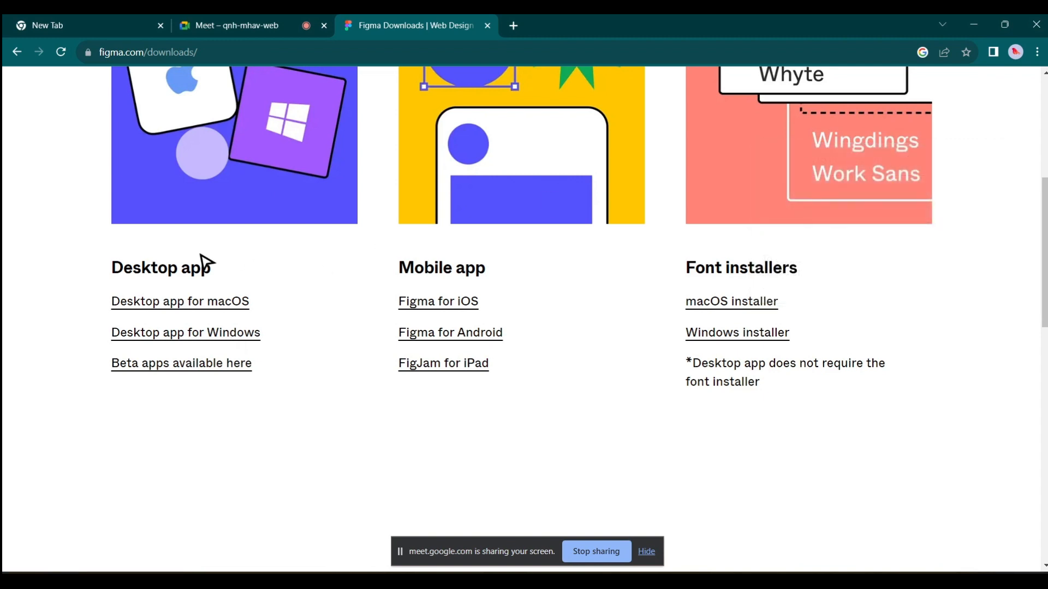
{"action": "left_click", "coordinate": [240, 304]}
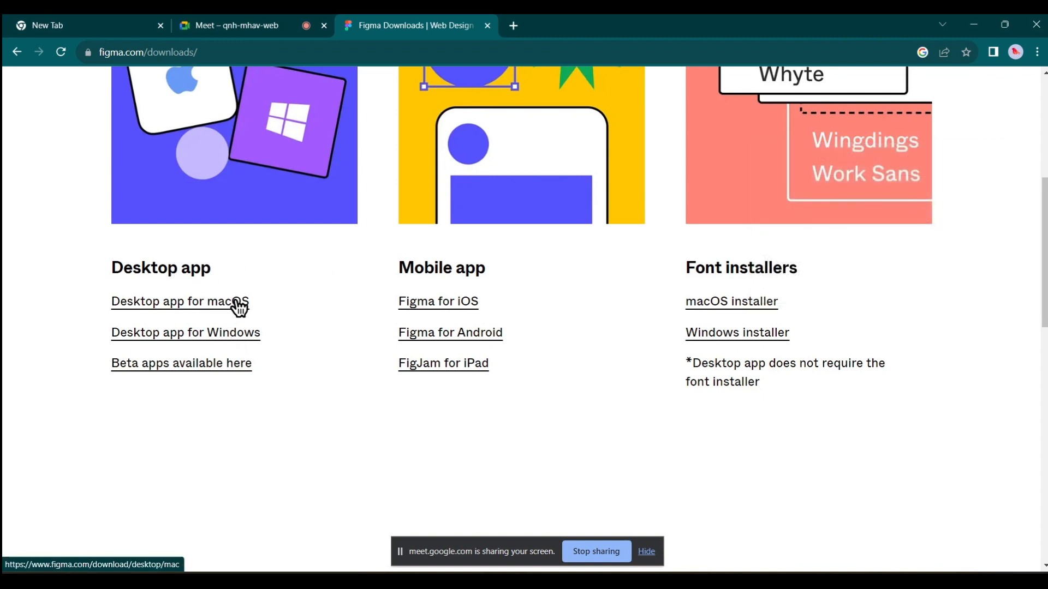
{"action": "left_click", "coordinate": [224, 334]}
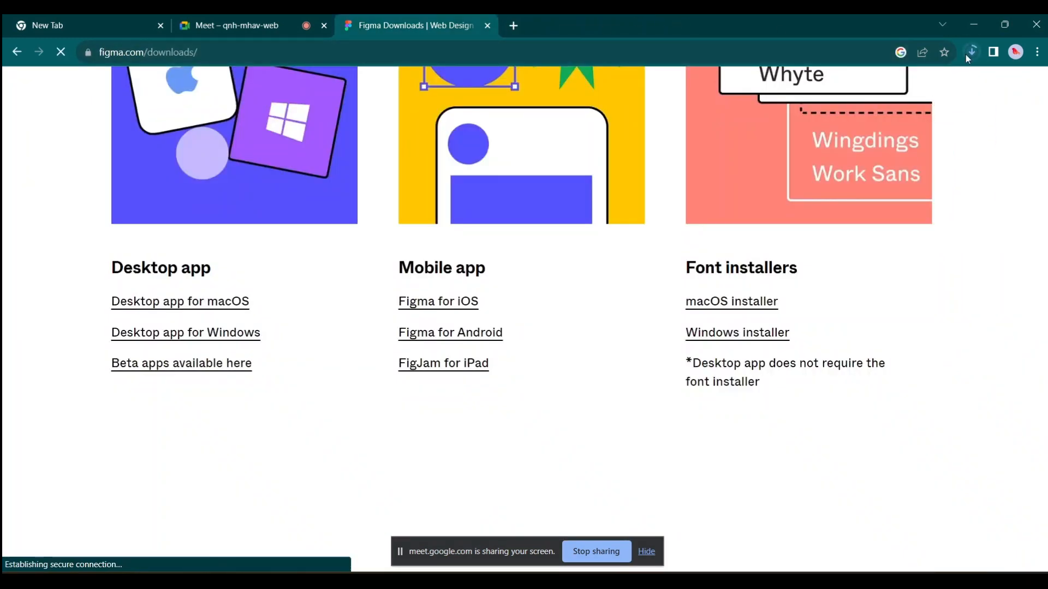
Step: Cancel the FigmaSetup.exe download and close the list of recent downloads
{"action": "left_click", "coordinate": [965, 54]}
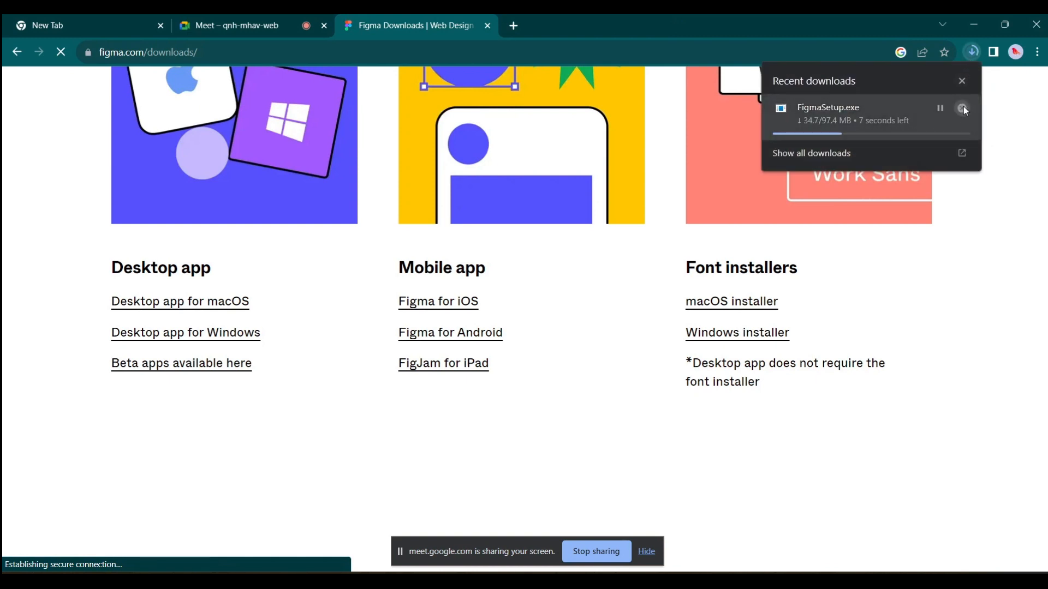
{"action": "left_click", "coordinate": [962, 108]}
{"action": "left_click", "coordinate": [962, 82]}
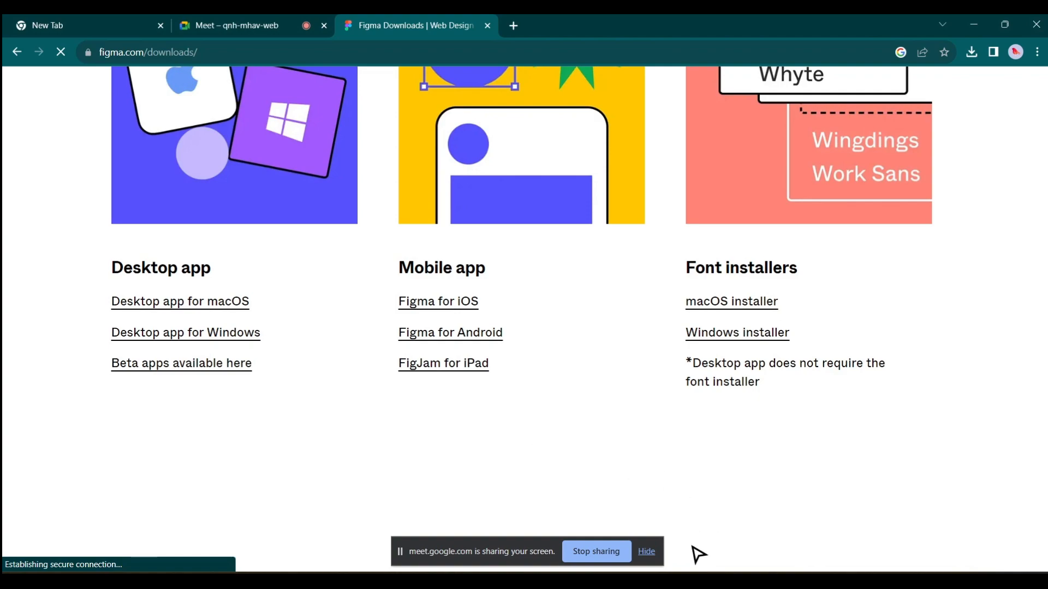
Step: Switch to the Figma desktop app and create a new design file in the team project
{"action": "left_click", "coordinate": [598, 581]}
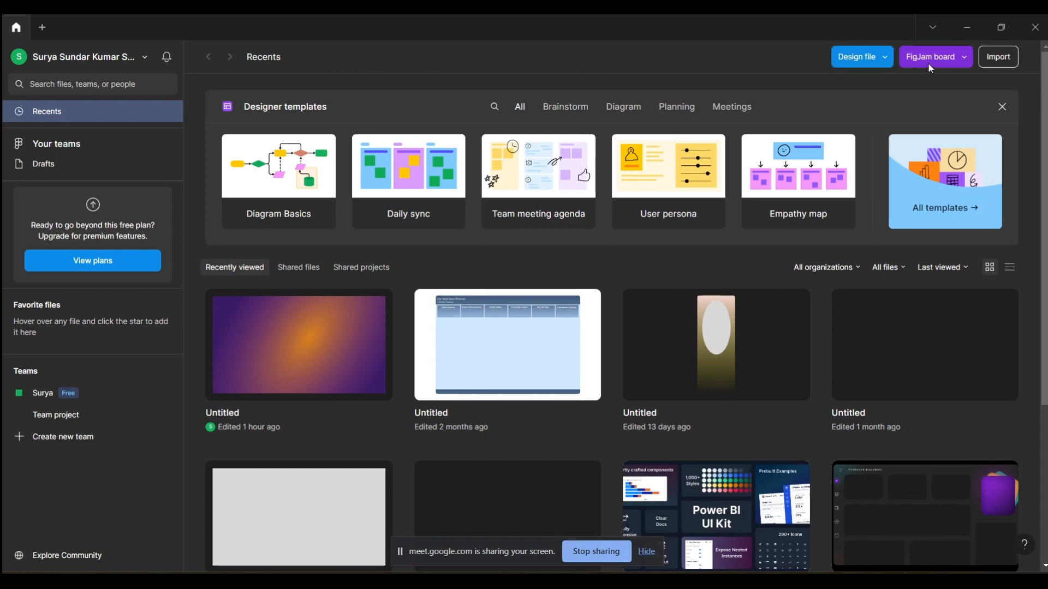
{"action": "left_click", "coordinate": [856, 58]}
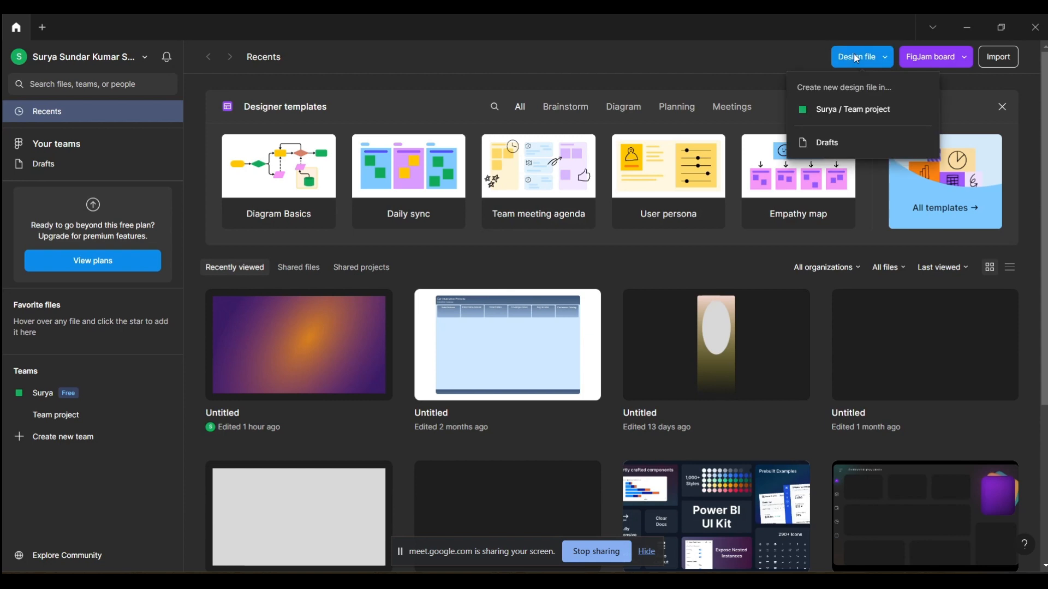
{"action": "left_click", "coordinate": [839, 114]}
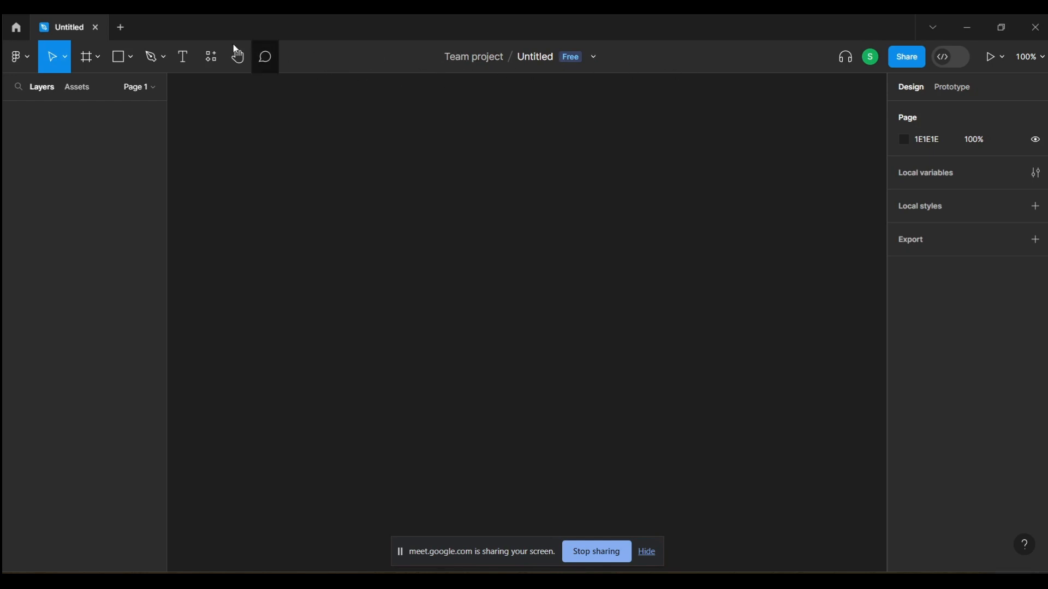
{"action": "left_click", "coordinate": [24, 61]}
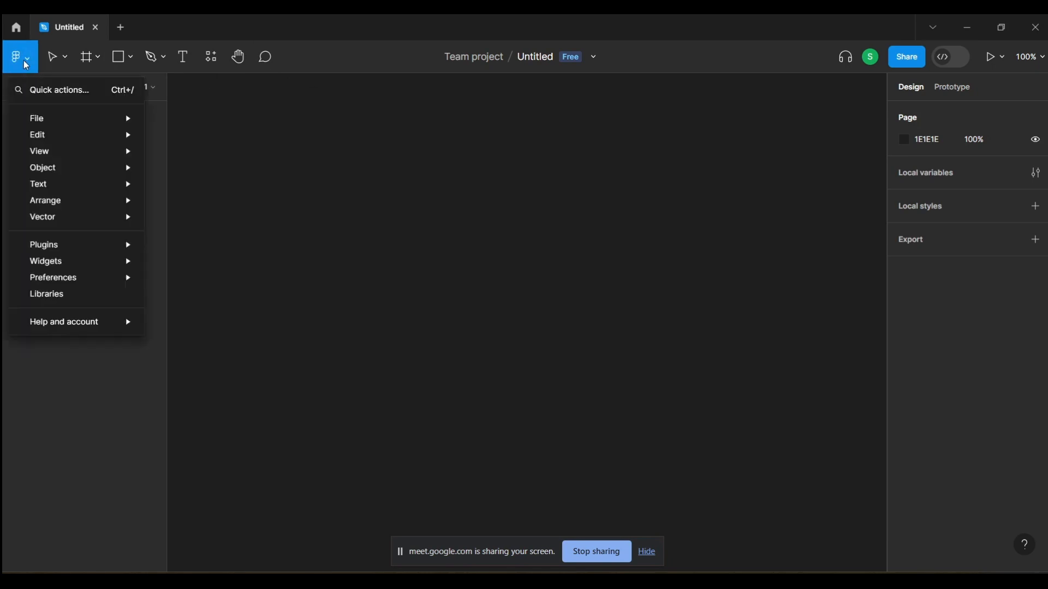
{"action": "mouse_move", "coordinate": [62, 127]}
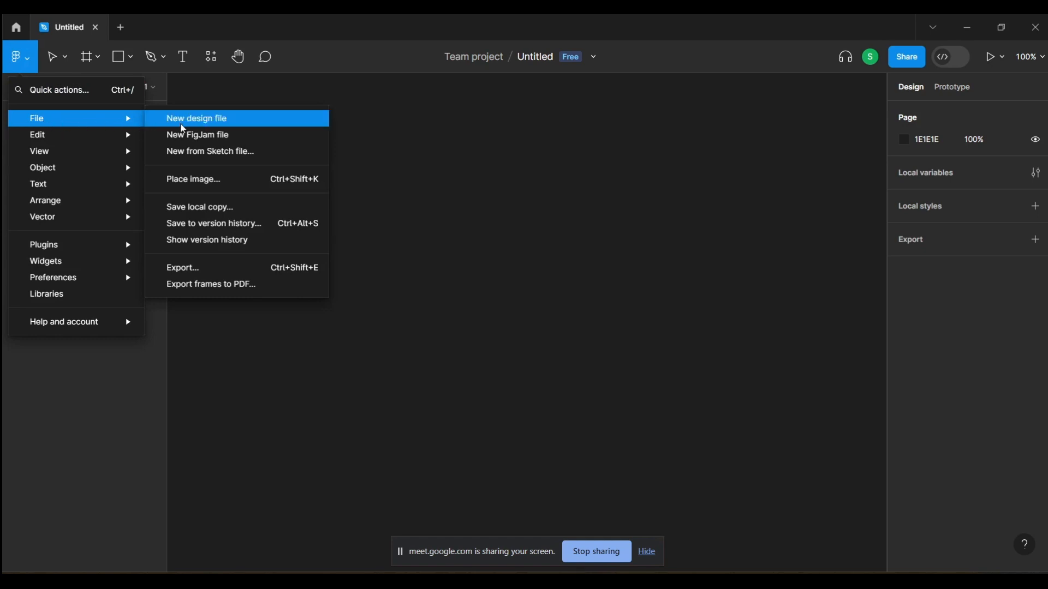
{"action": "mouse_move", "coordinate": [112, 138]}
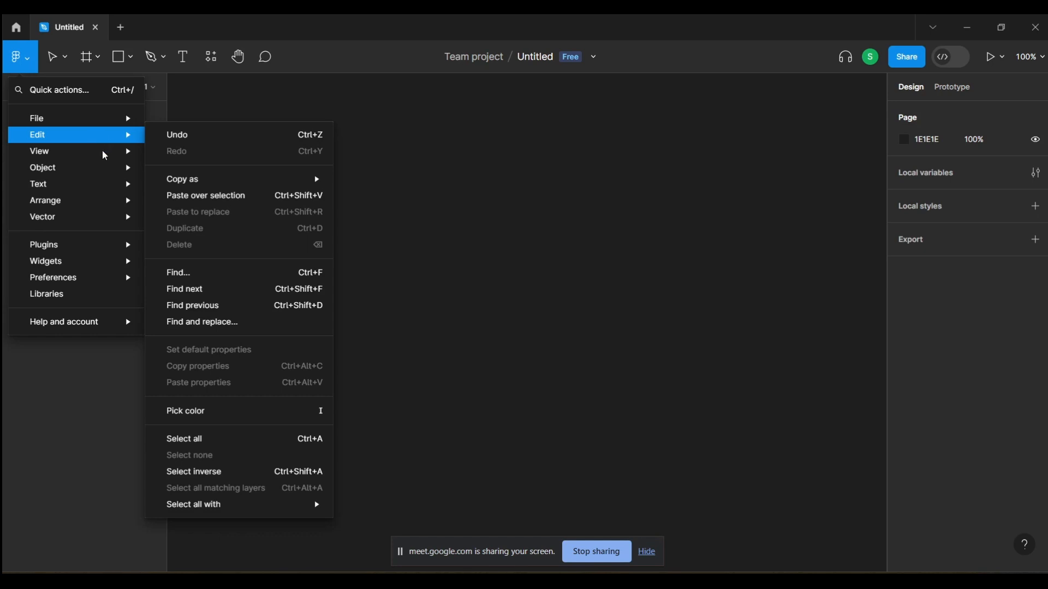
{"action": "mouse_move", "coordinate": [79, 162]}
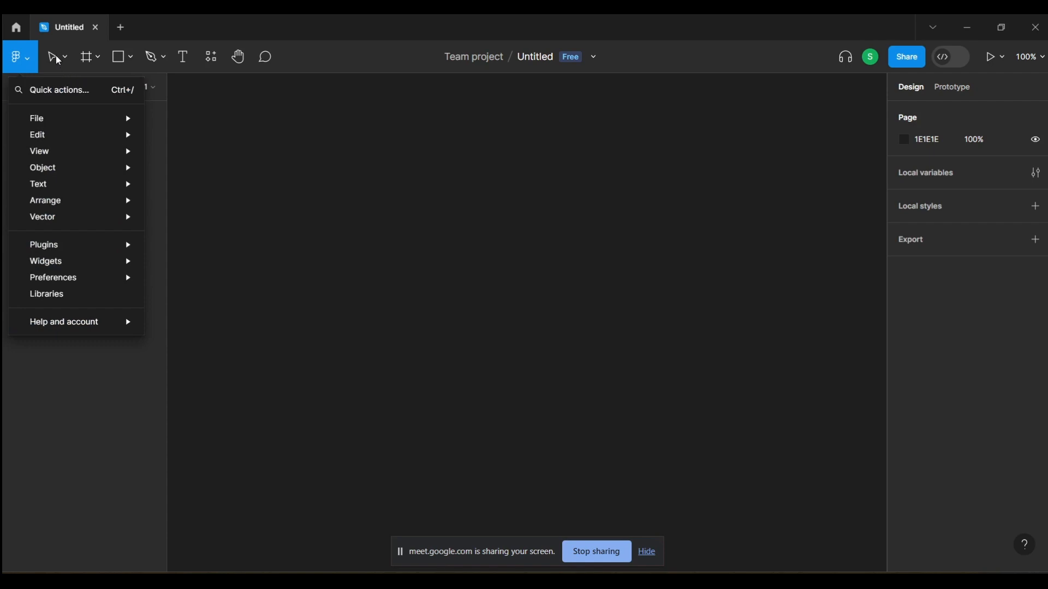
{"action": "left_click", "coordinate": [182, 108]}
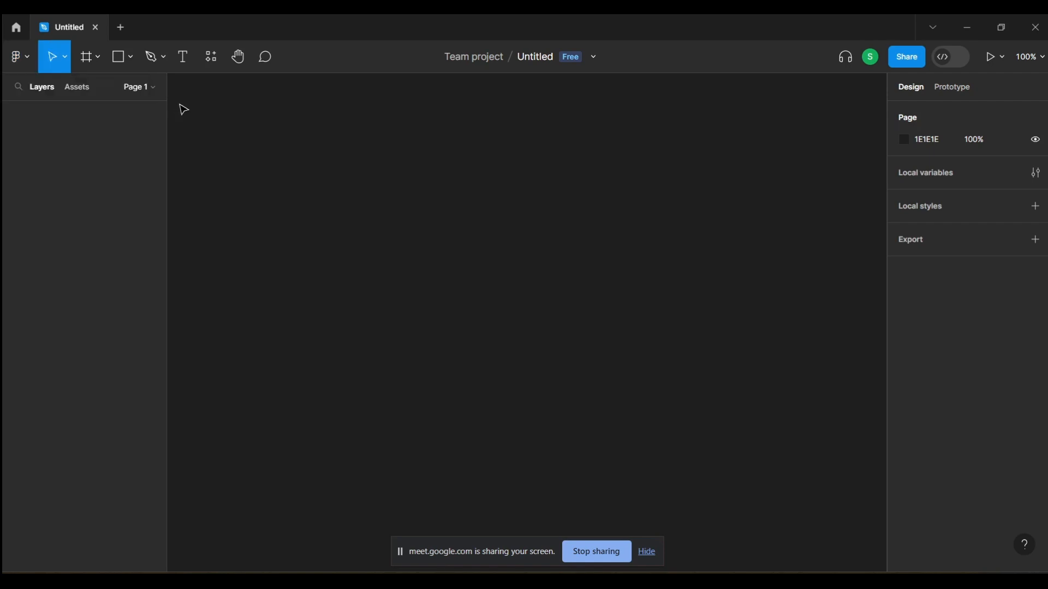
{"action": "left_click", "coordinate": [67, 62]}
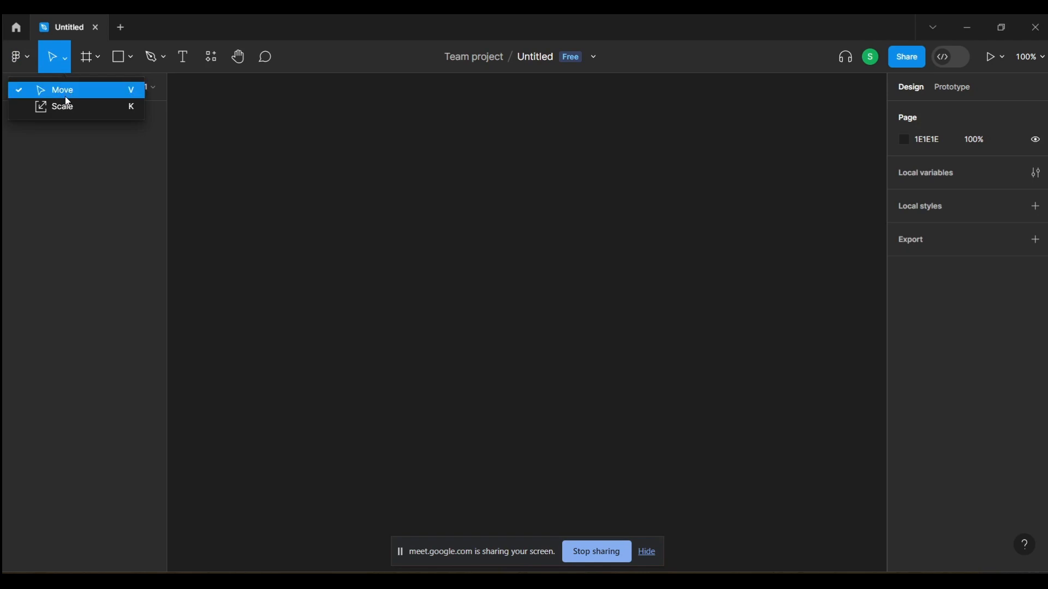
{"action": "left_click", "coordinate": [213, 132]}
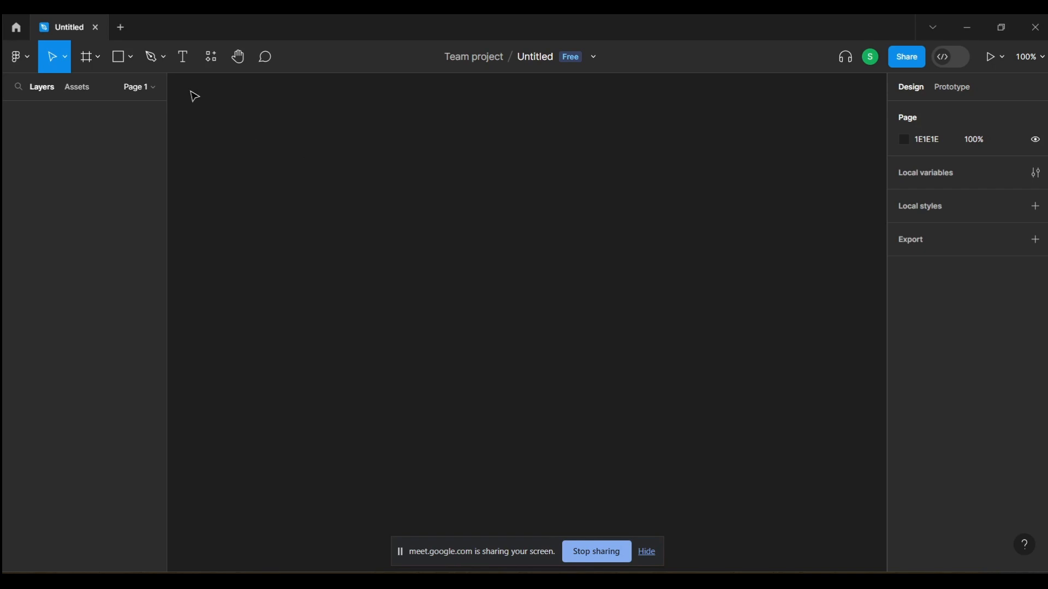
Step: Add a frame with the iPhone 14 & 15 Pro Max preset and delete it again
{"action": "left_click", "coordinate": [96, 61]}
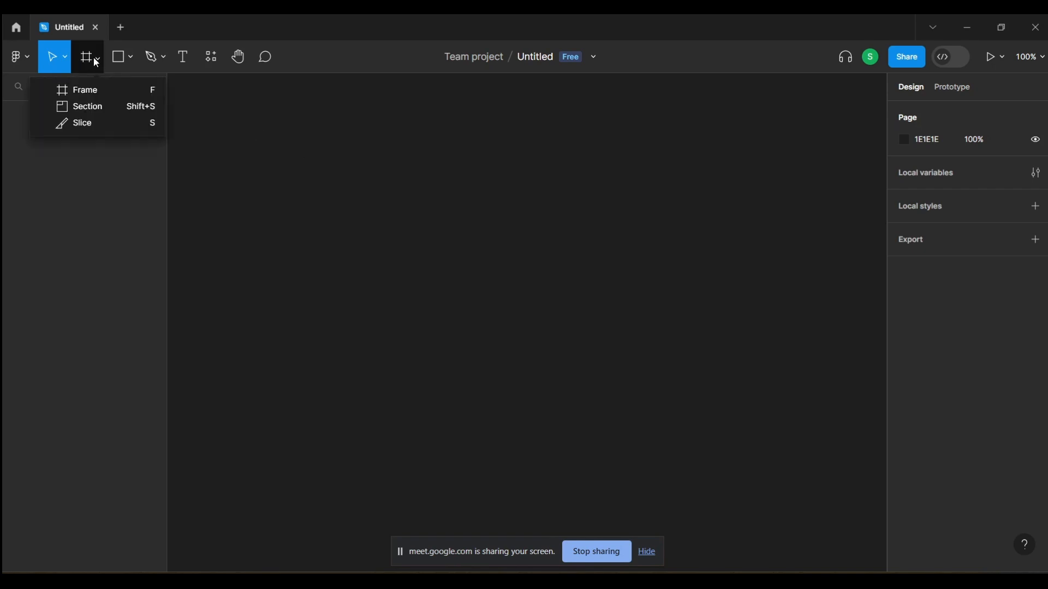
{"action": "left_click", "coordinate": [91, 91]}
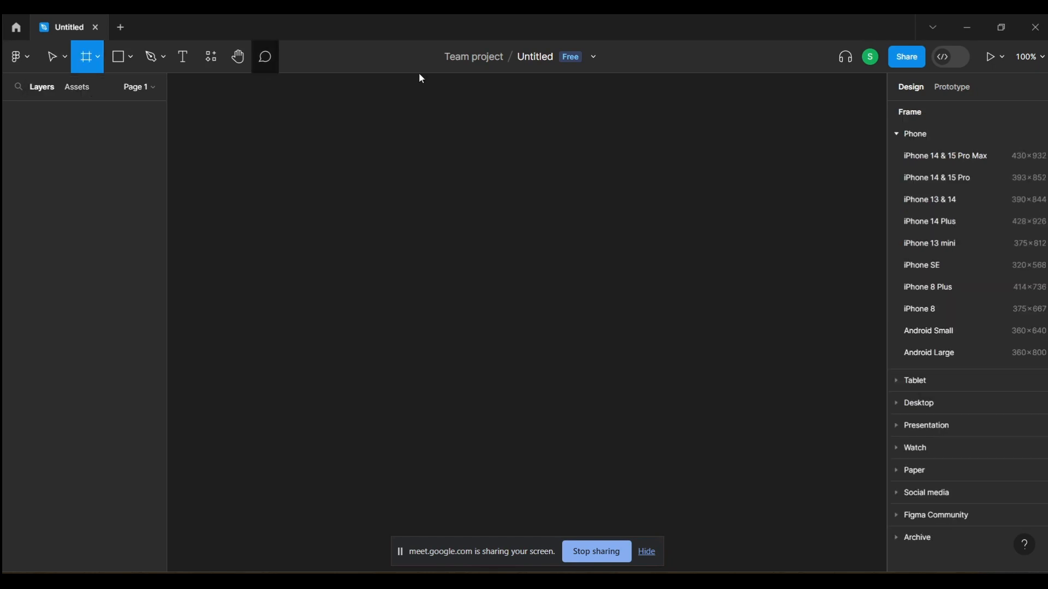
{"action": "scroll", "coordinate": [924, 175], "scroll_direction": "down", "scroll_amount": 1}
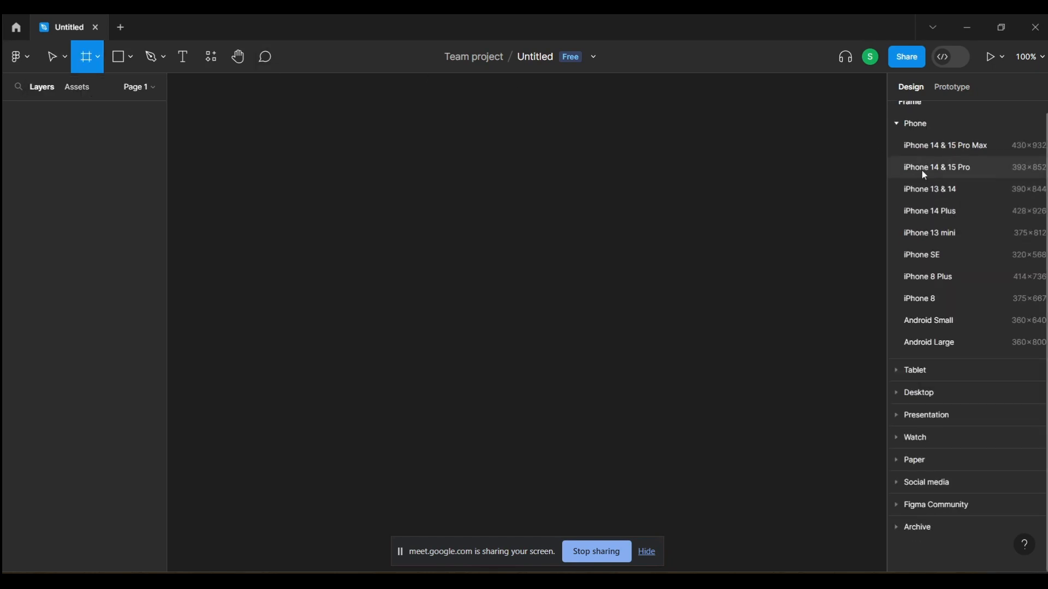
{"action": "scroll", "coordinate": [924, 175], "scroll_direction": "up", "scroll_amount": 1}
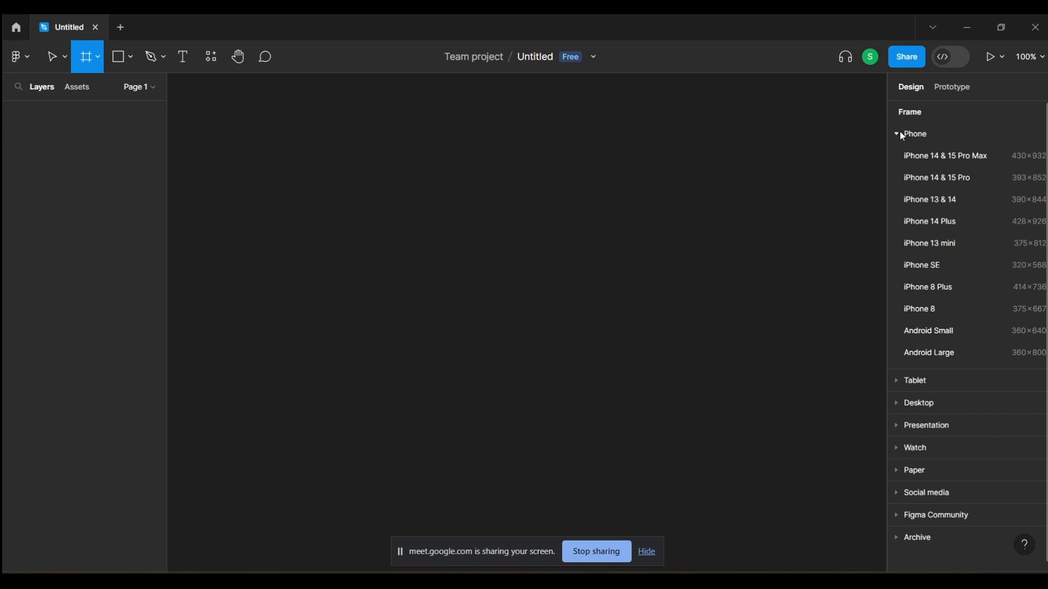
{"action": "left_click", "coordinate": [954, 156]}
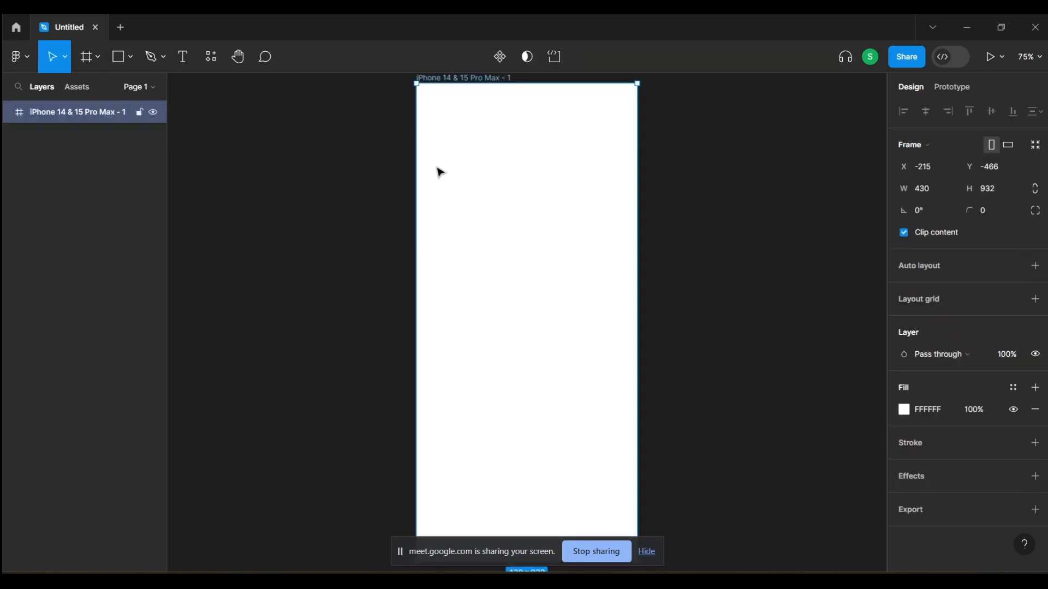
{"action": "left_click", "coordinate": [652, 553]}
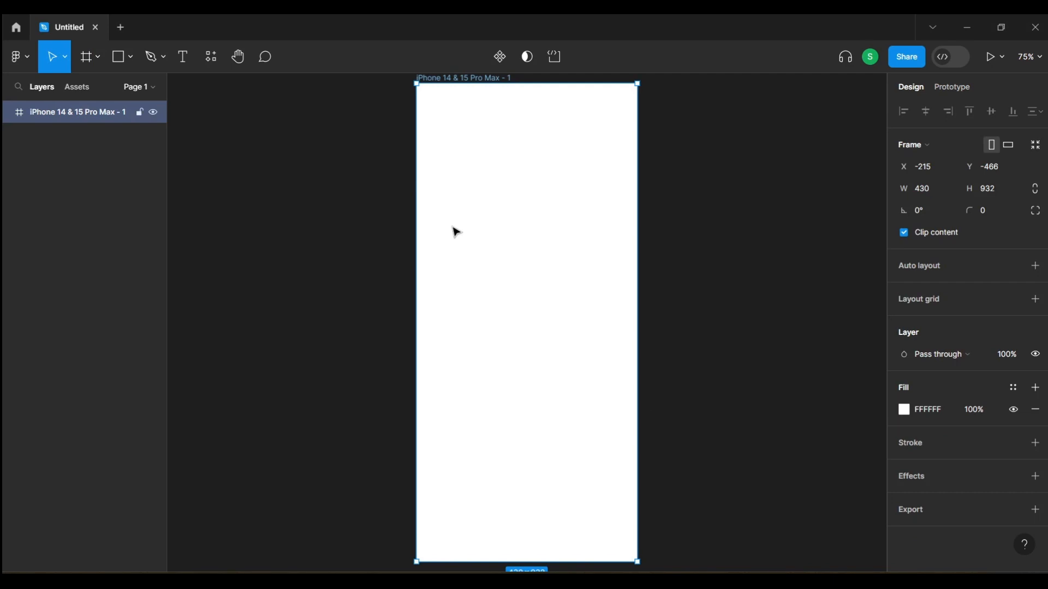
{"action": "key", "text": "Delete"}
{"action": "left_click", "coordinate": [86, 55]}
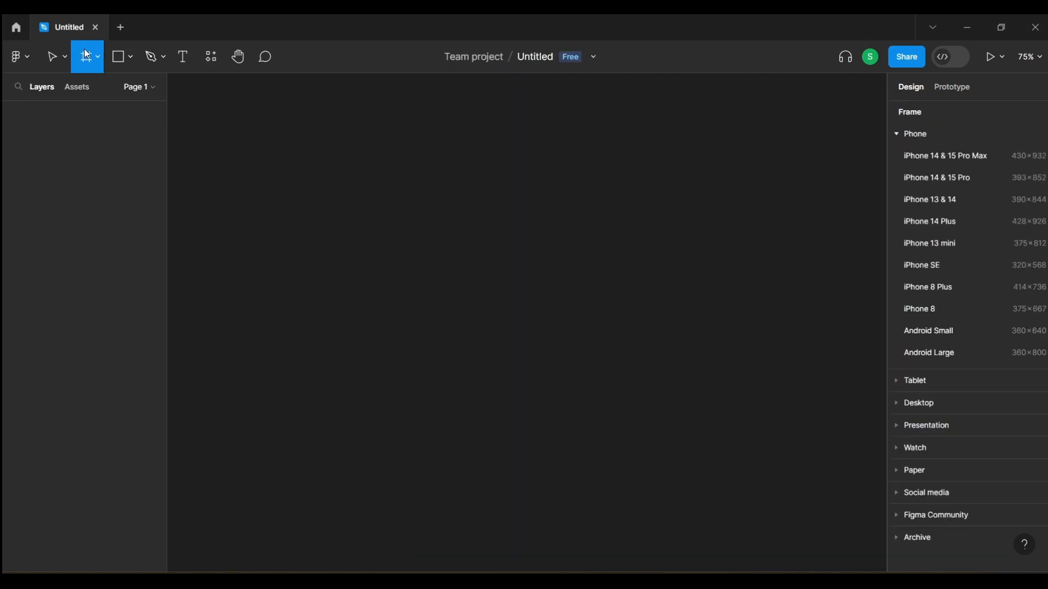
{"action": "left_click", "coordinate": [895, 135]}
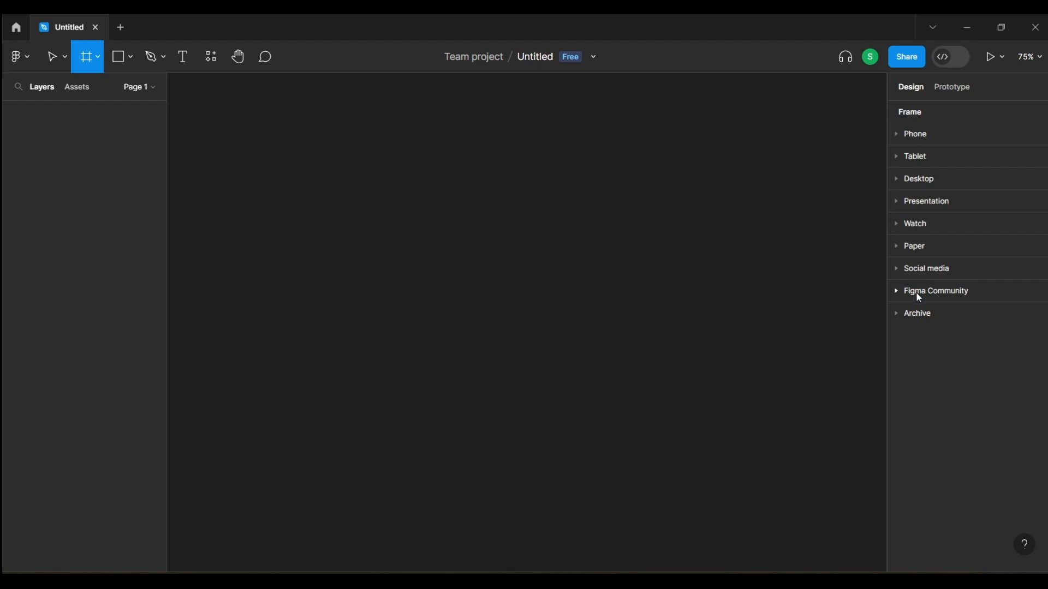
{"action": "left_click", "coordinate": [130, 62]}
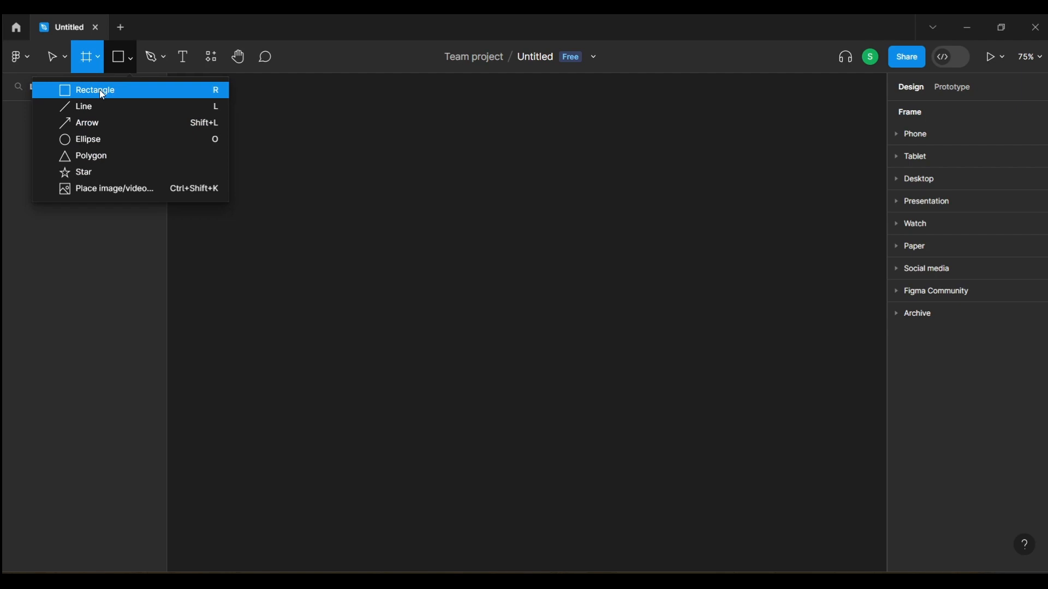
{"action": "left_click", "coordinate": [152, 65]}
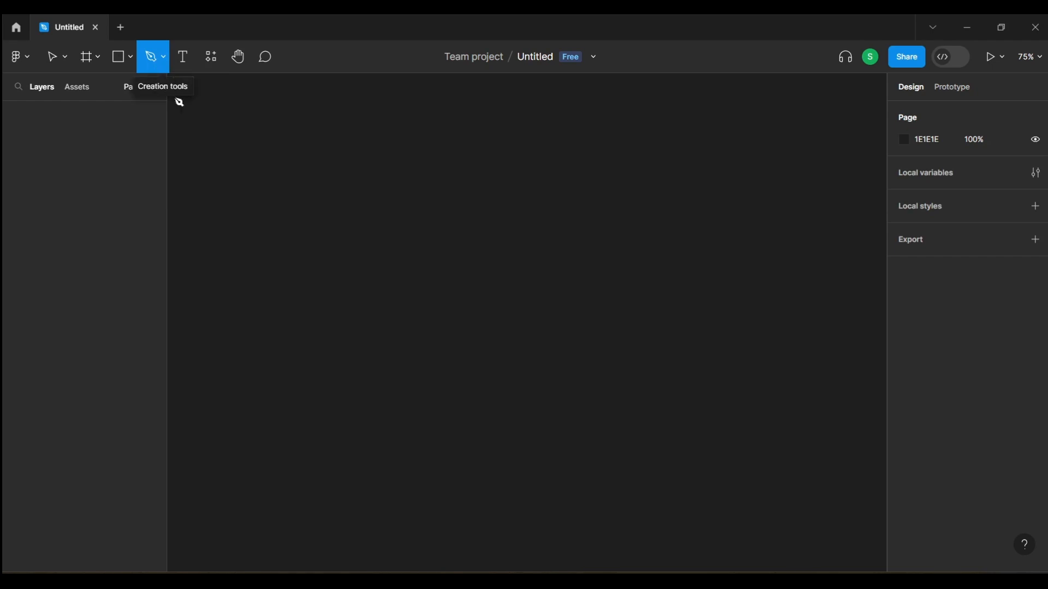
{"action": "left_click", "coordinate": [165, 62]}
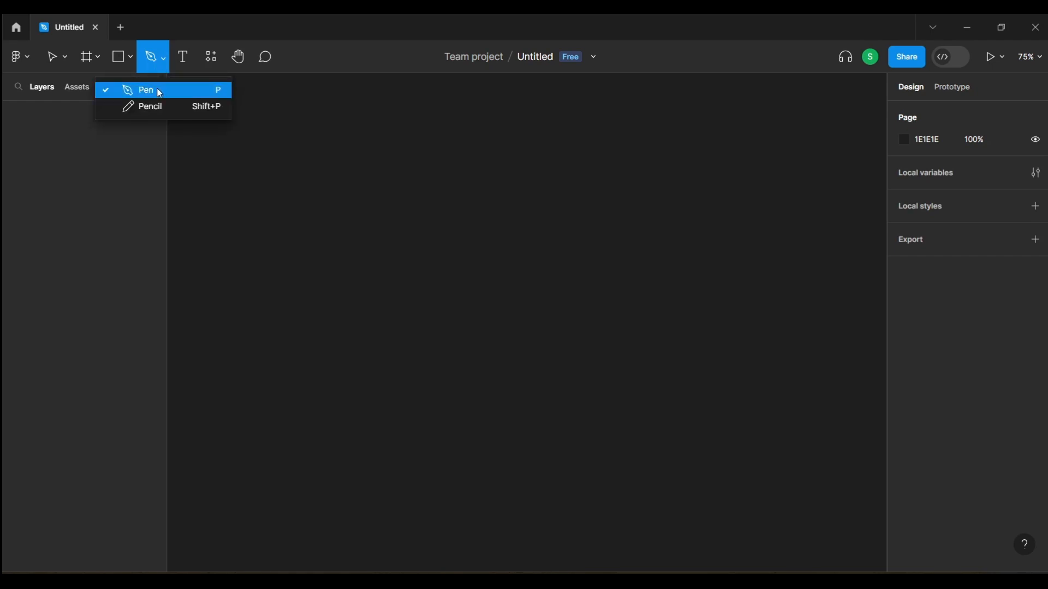
{"action": "left_click", "coordinate": [226, 167]}
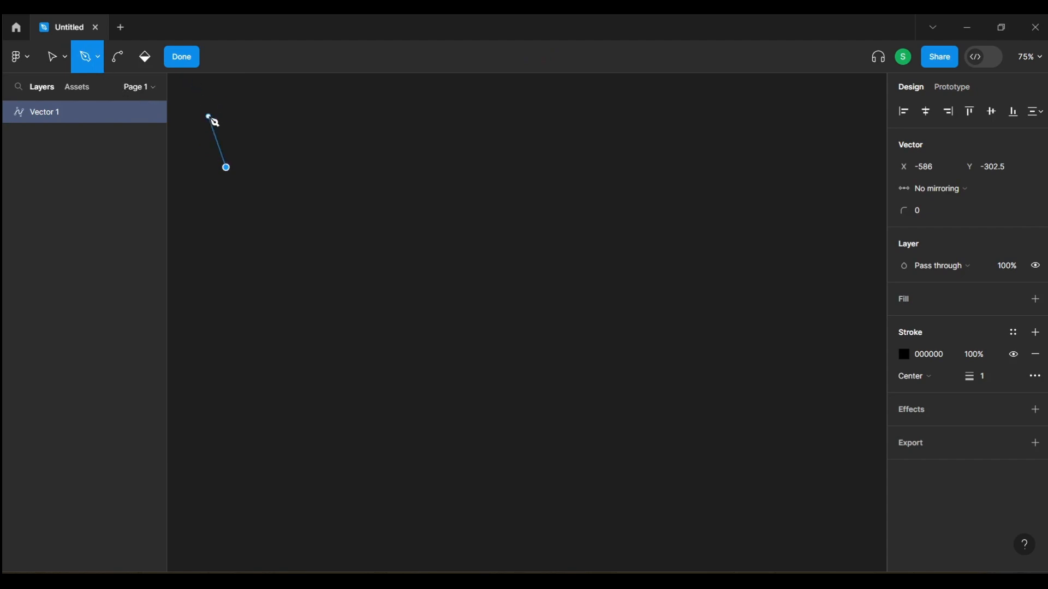
{"action": "key", "text": "ctrl+z"}
{"action": "left_click", "coordinate": [189, 61]}
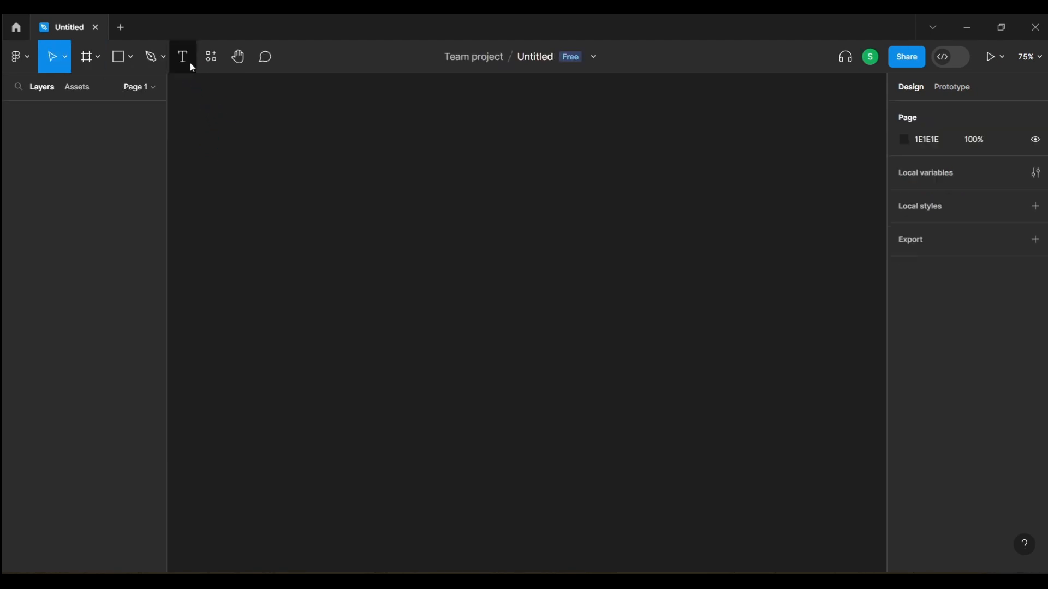
Step: Draw a rectangle of about 537 × 428 in the middle of the canvas
{"action": "left_click", "coordinate": [136, 60]}
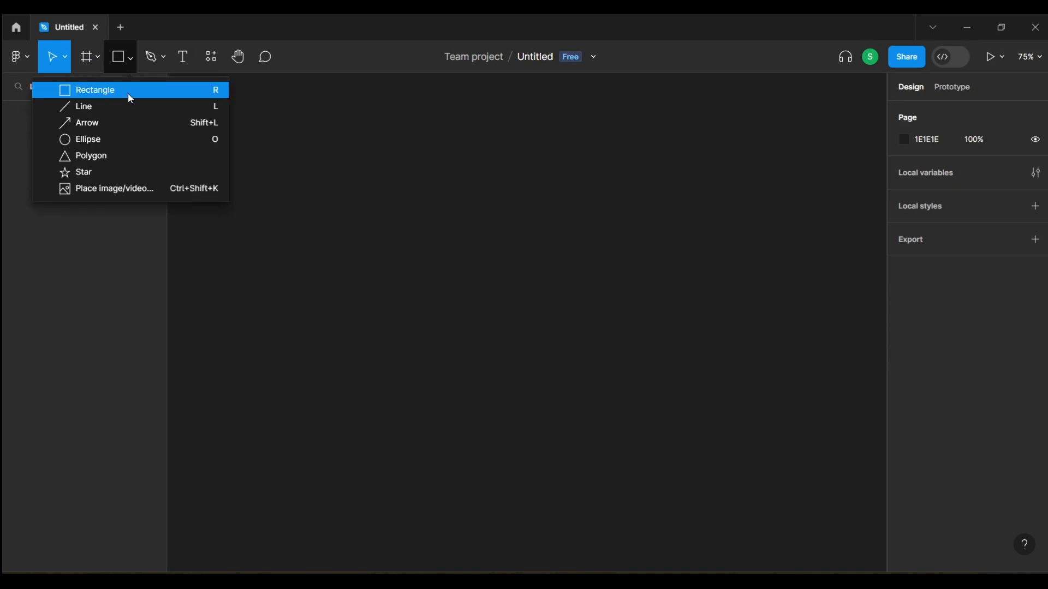
{"action": "left_click", "coordinate": [129, 90]}
{"action": "left_click_drag", "start_coordinate": [251, 150], "coordinate": [585, 368]}
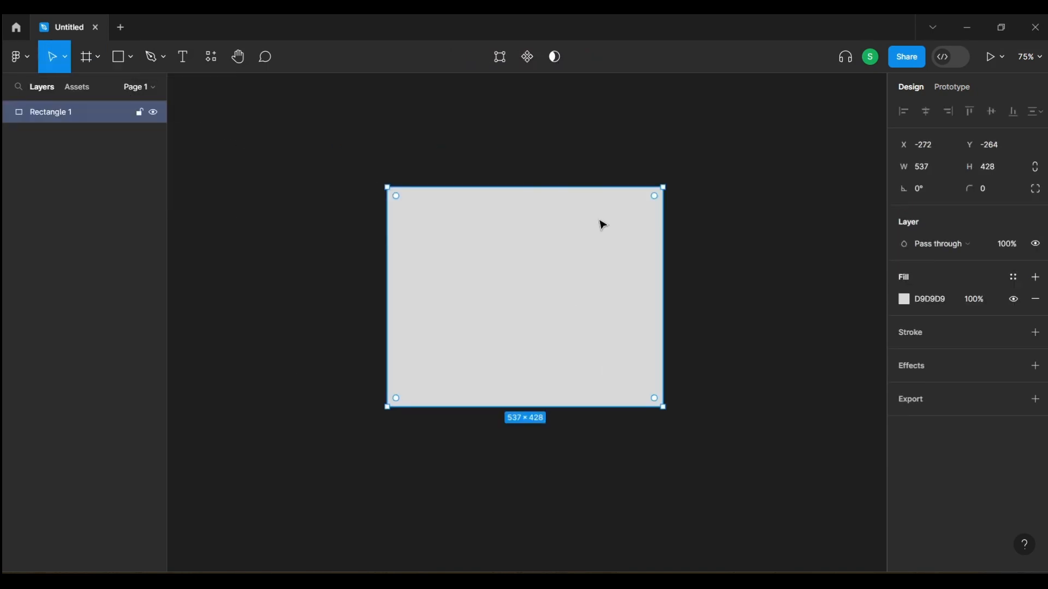
Step: Draw a closed three-point Pen path over the rectangle, with corners on its upper, right and lower edges
{"action": "left_click", "coordinate": [150, 60]}
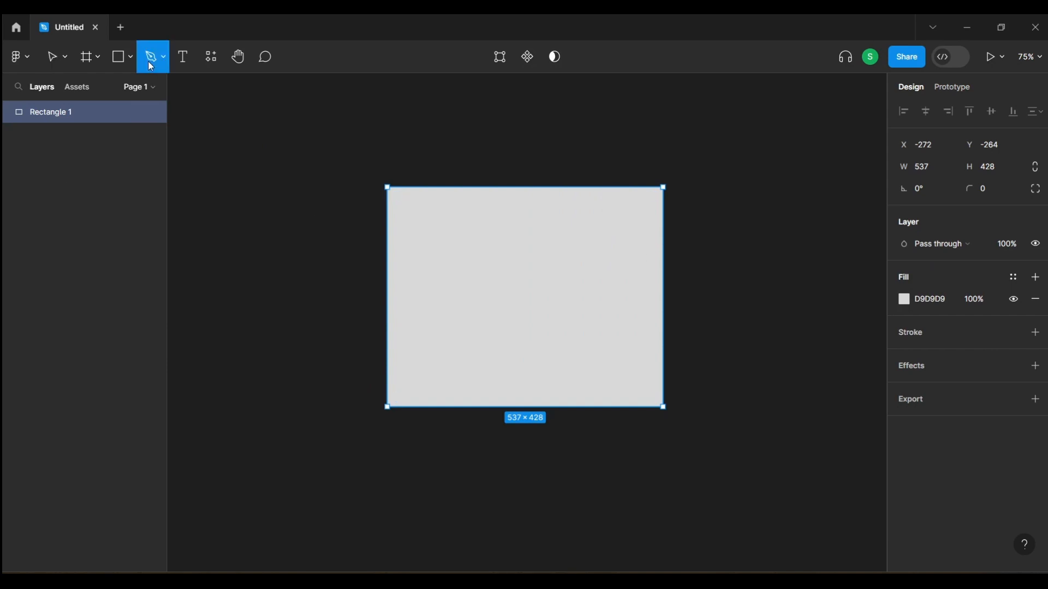
{"action": "left_click", "coordinate": [615, 189]}
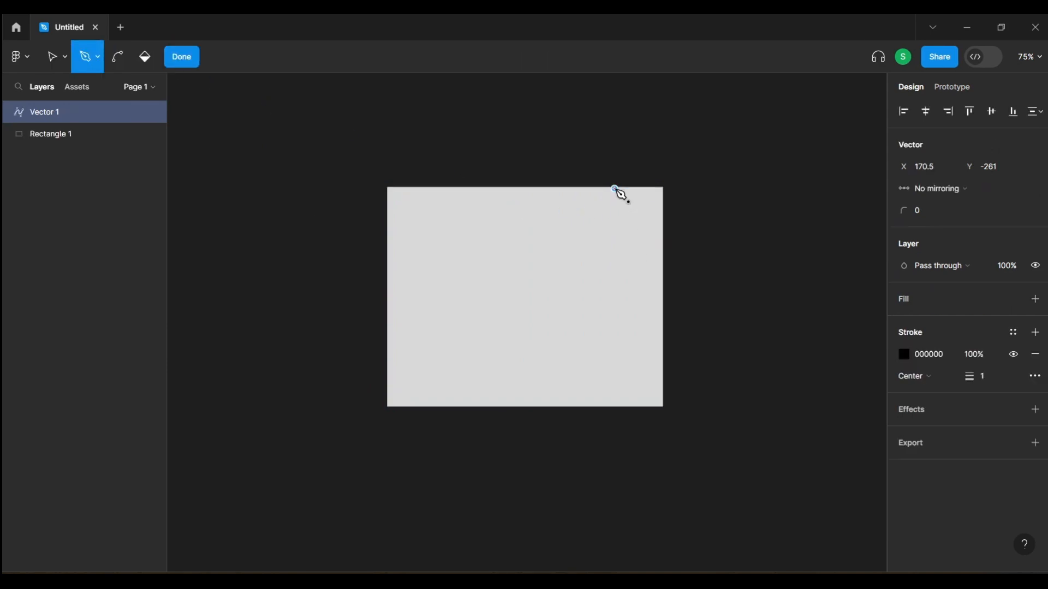
{"action": "left_click", "coordinate": [662, 240]}
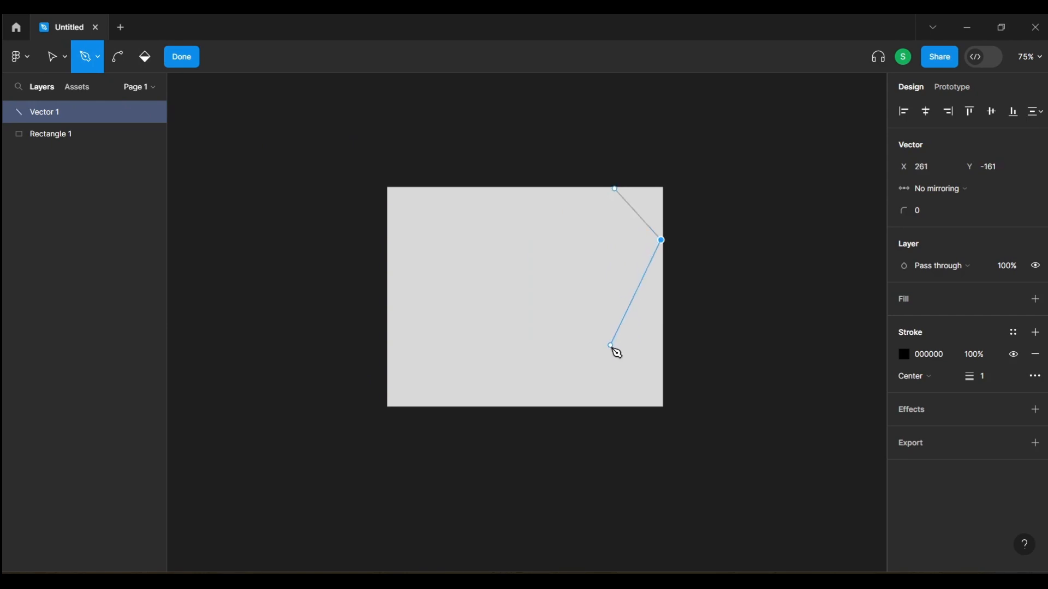
{"action": "left_click", "coordinate": [611, 407]}
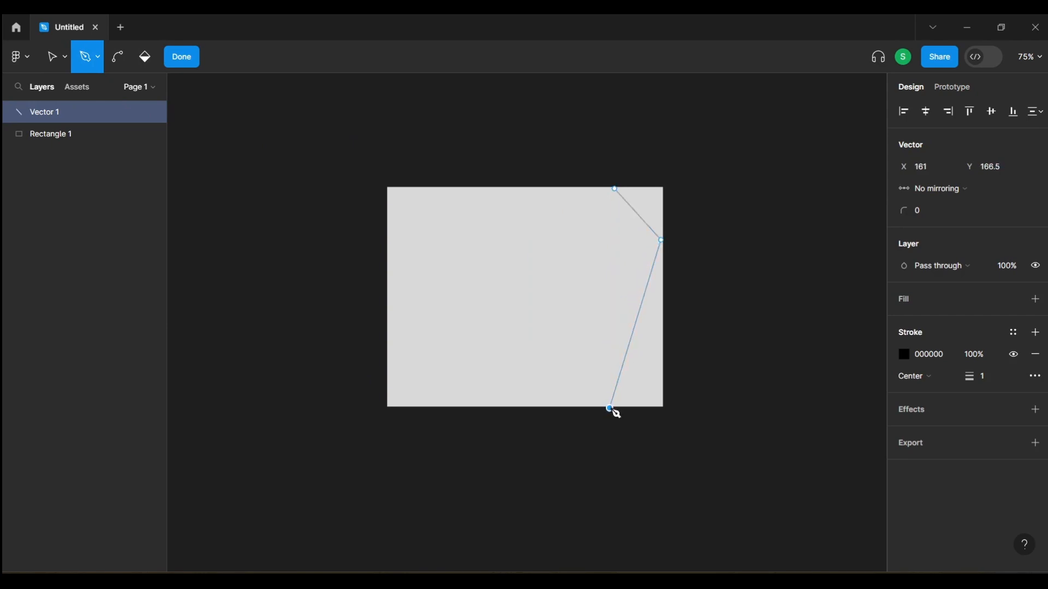
{"action": "left_click", "coordinate": [616, 189]}
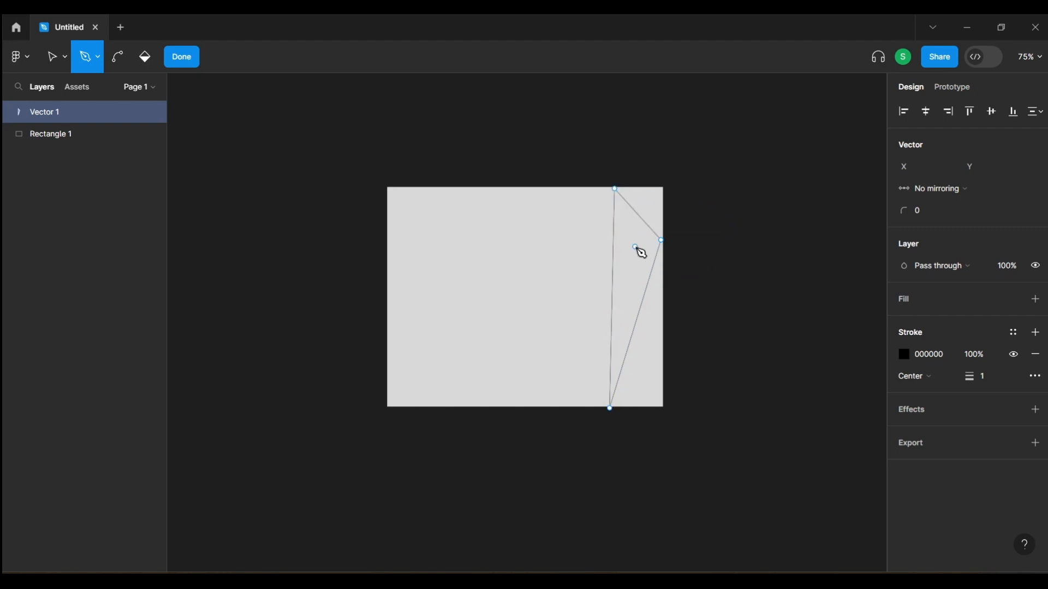
Step: Finish the Pen path and delete the rectangle behind it, keeping the vector
{"action": "left_click", "coordinate": [714, 264]}
{"action": "left_click", "coordinate": [190, 61]}
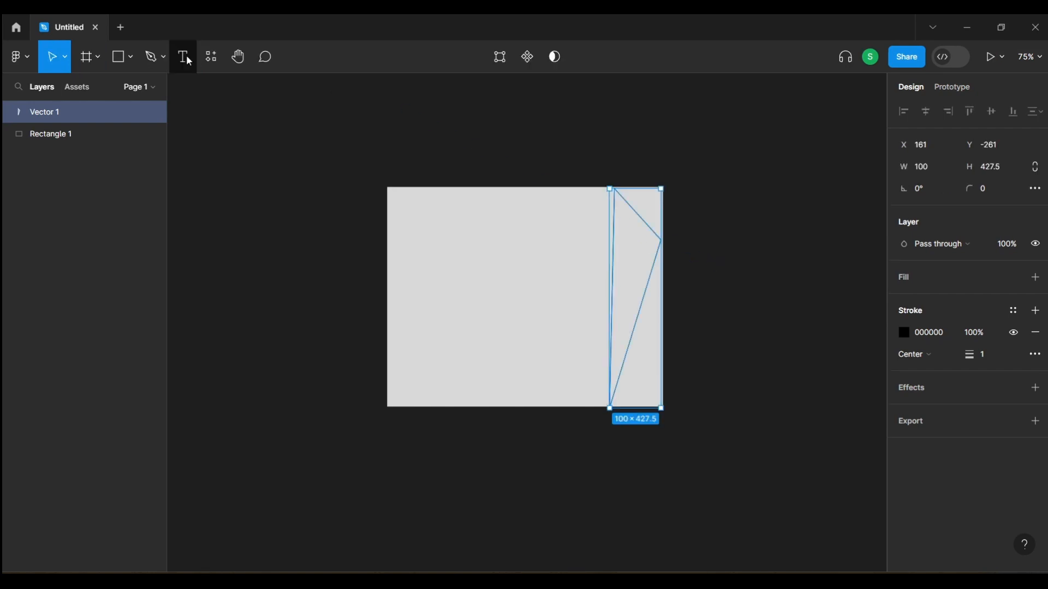
{"action": "left_click", "coordinate": [724, 310]}
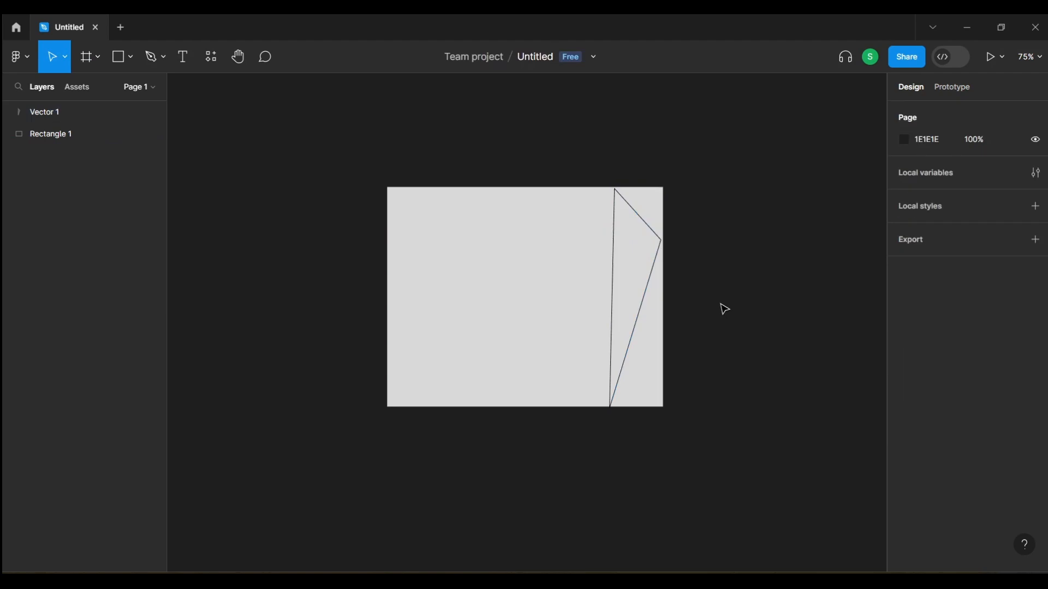
{"action": "left_click", "coordinate": [518, 272]}
{"action": "key", "text": "Delete"}
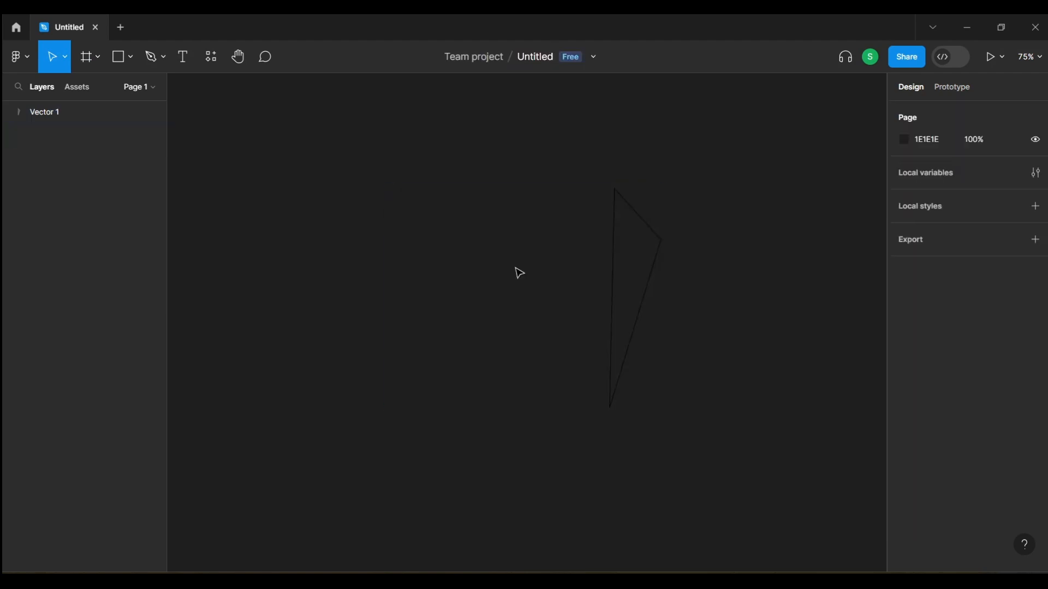
Step: Add a text box of about 648 × 305 on the canvas containing "hello world"
{"action": "left_click", "coordinate": [189, 63]}
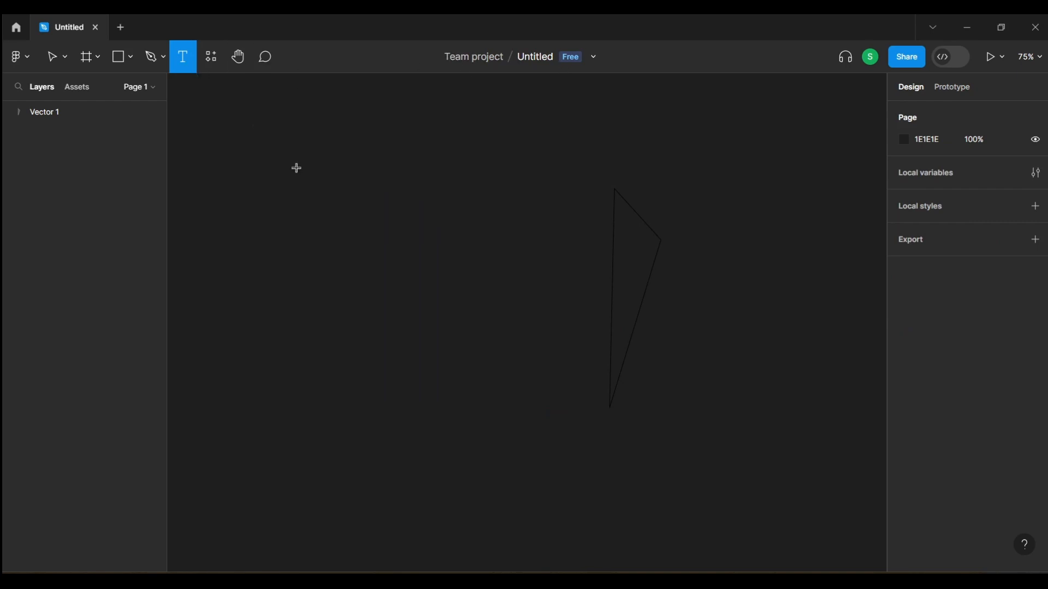
{"action": "left_click_drag", "start_coordinate": [297, 173], "coordinate": [633, 331]}
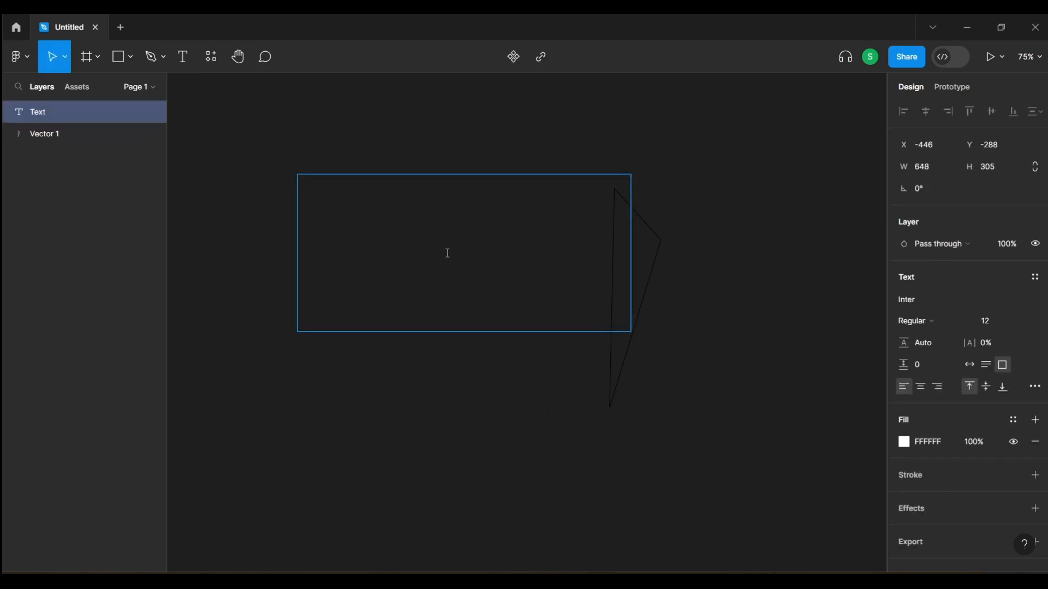
{"action": "type", "text": "hello world"}
Step: Look through the available components, plugins and widgets in the resources
{"action": "left_click", "coordinate": [210, 56]}
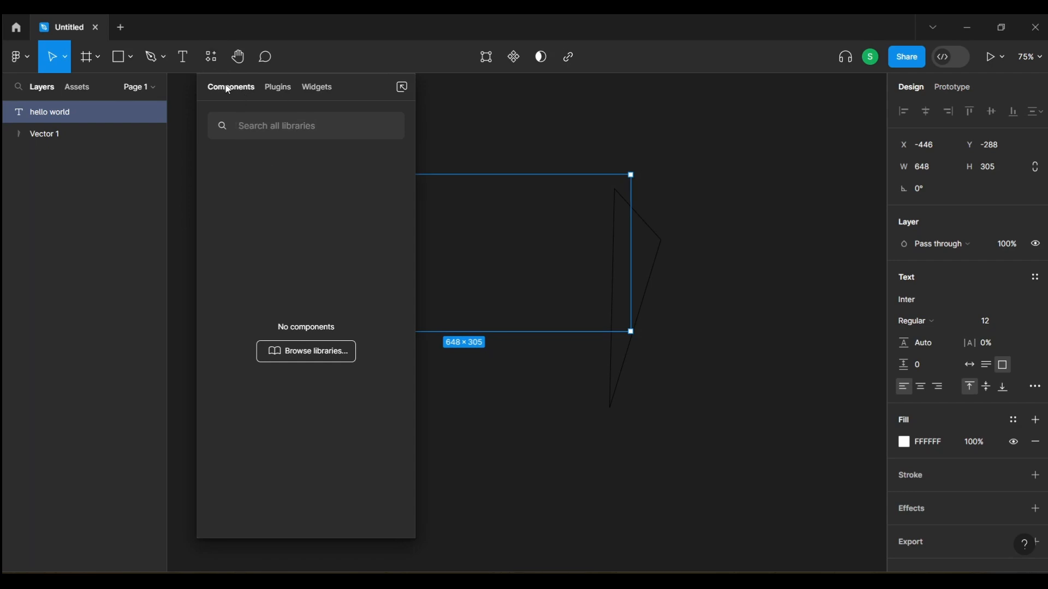
{"action": "left_click", "coordinate": [278, 88]}
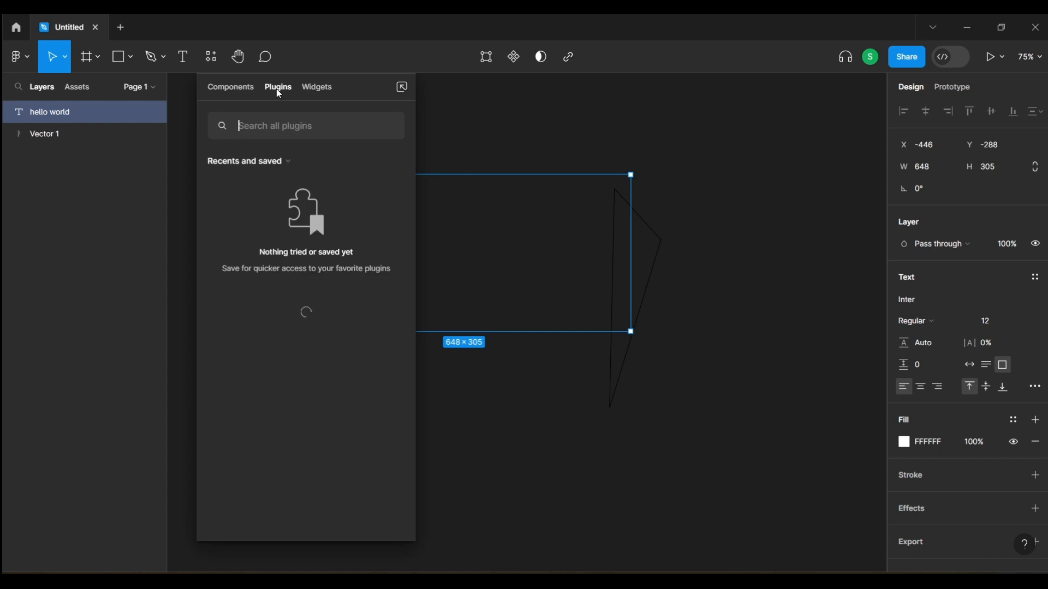
{"action": "left_click", "coordinate": [317, 87]}
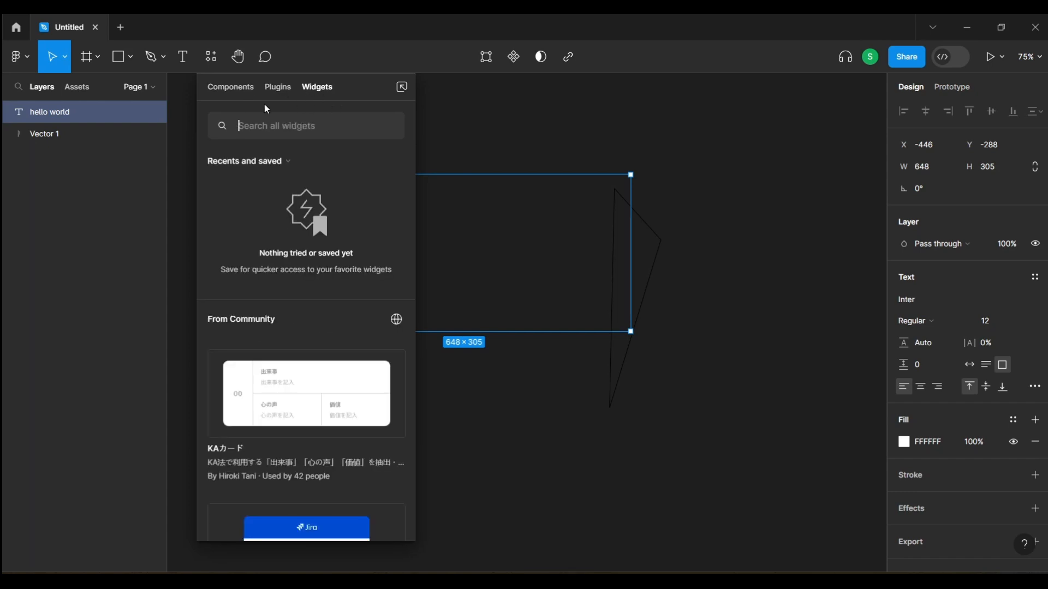
Step: Delete the "hello world" text box from the canvas
{"action": "left_click", "coordinate": [235, 64]}
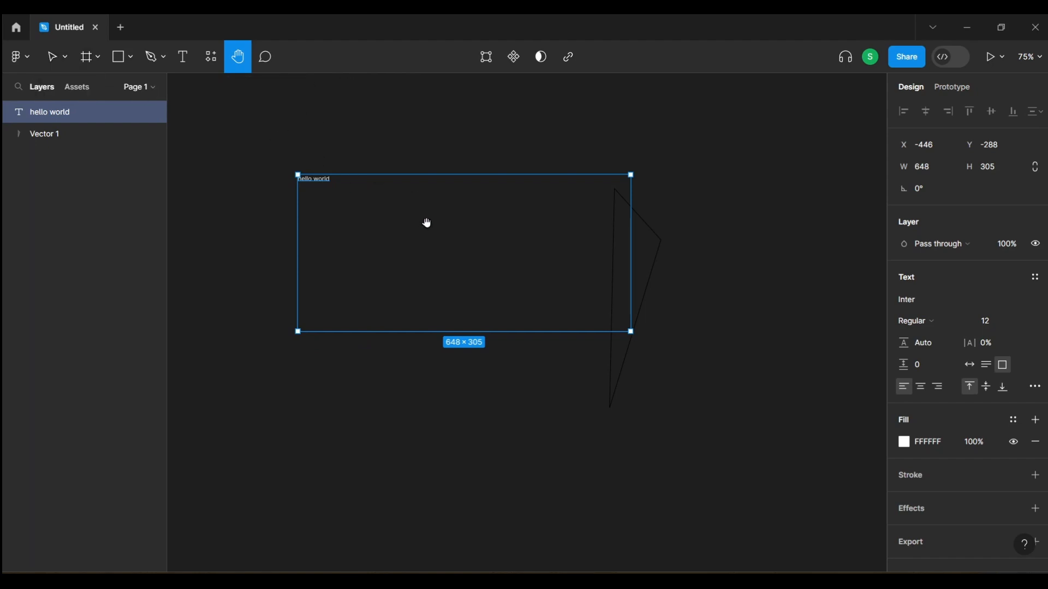
{"action": "left_click_drag", "start_coordinate": [426, 223], "coordinate": [454, 244]}
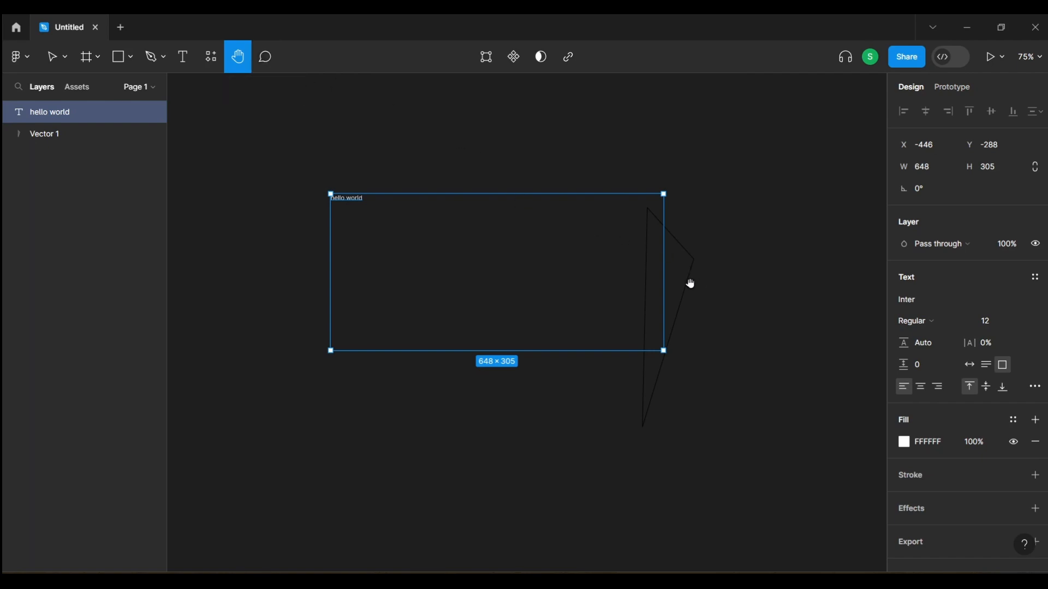
{"action": "key", "text": "Delete"}
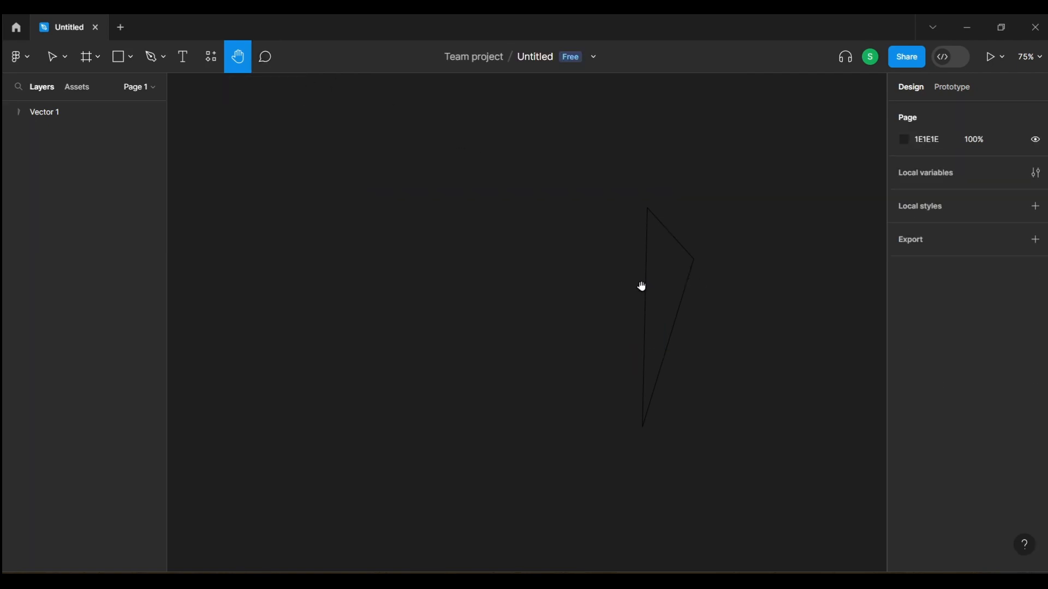
Step: Draw a rectangle of about 926 × 530 on the empty canvas beside the vector
{"action": "left_click_drag", "start_coordinate": [680, 309], "coordinate": [826, 371]}
{"action": "left_click", "coordinate": [131, 57]}
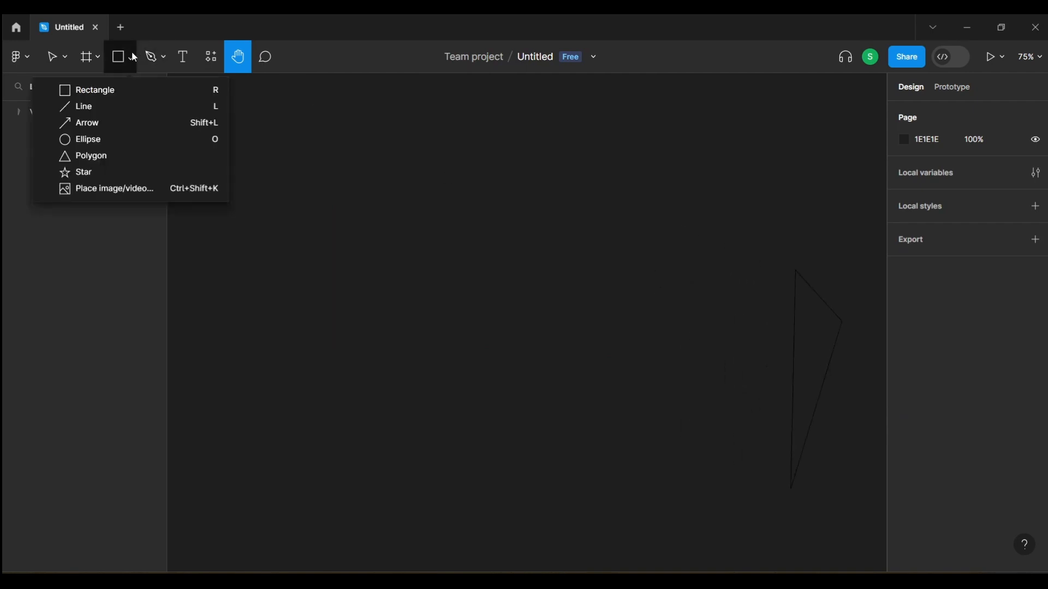
{"action": "left_click", "coordinate": [136, 88]}
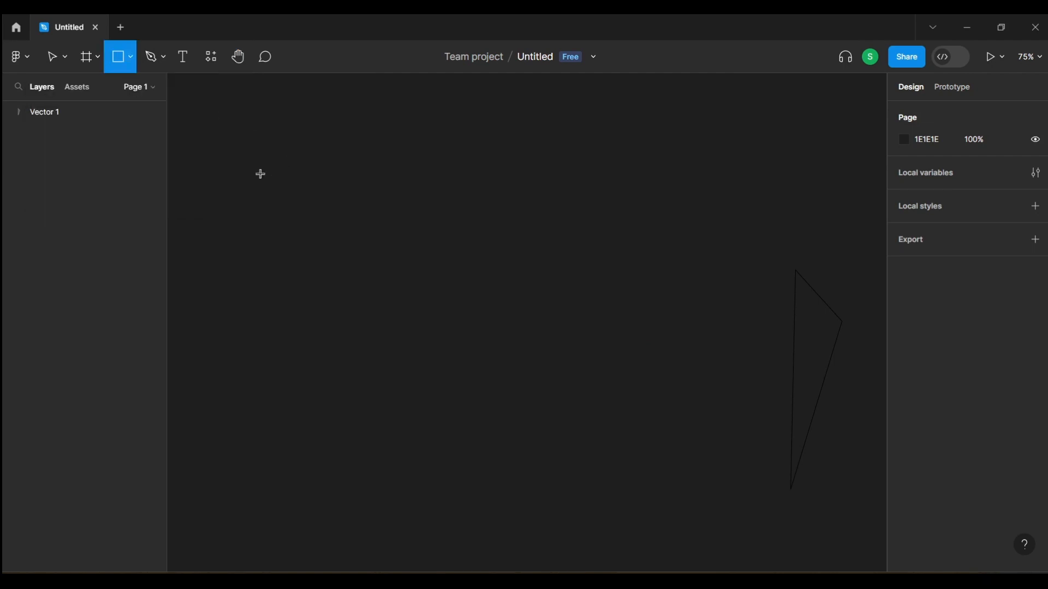
{"action": "left_click_drag", "start_coordinate": [260, 174], "coordinate": [738, 449]}
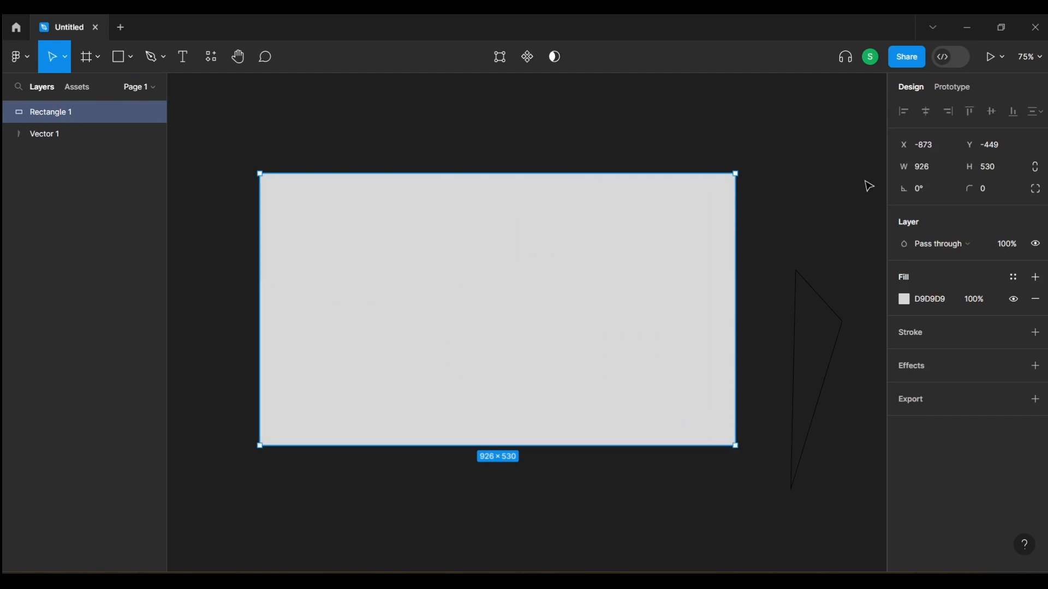
Step: Set the rectangle's width to 1600 and its height to 900
{"action": "left_click", "coordinate": [932, 165]}
{"action": "left_click", "coordinate": [997, 168]}
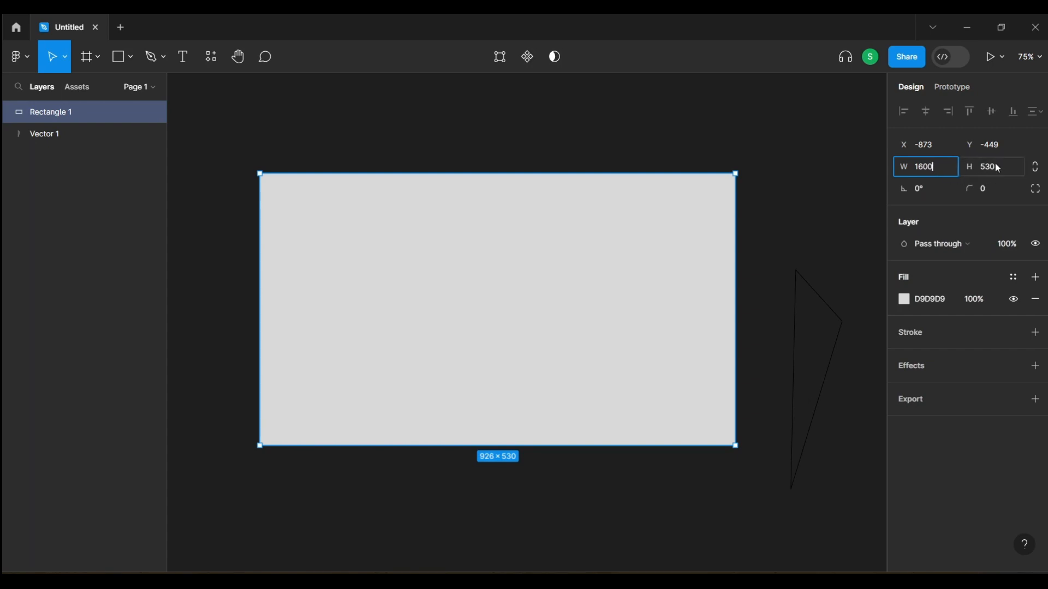
{"action": "type", "text": "900"}
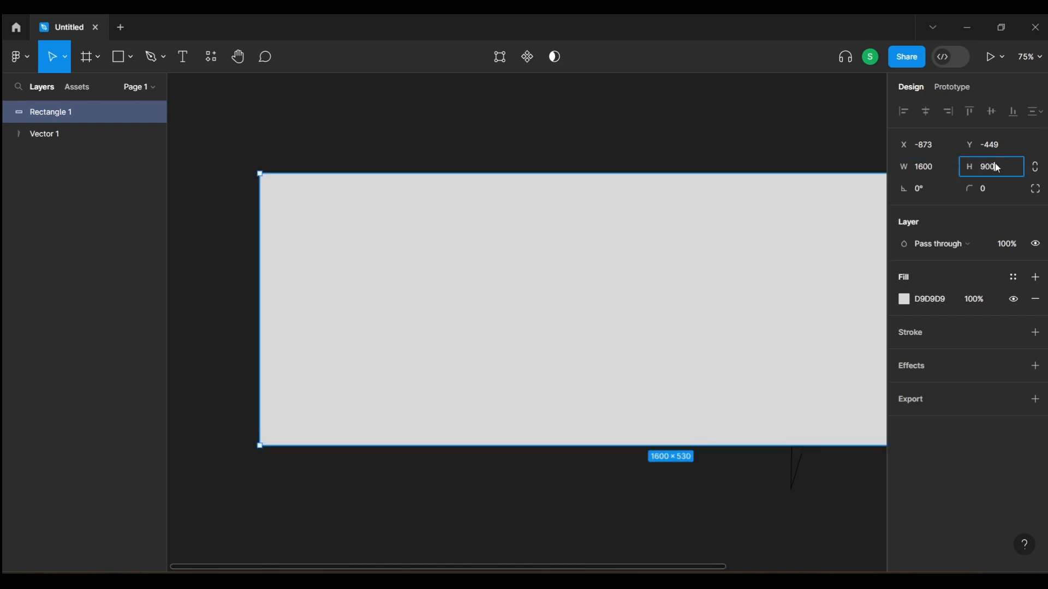
{"action": "key", "text": "Return"}
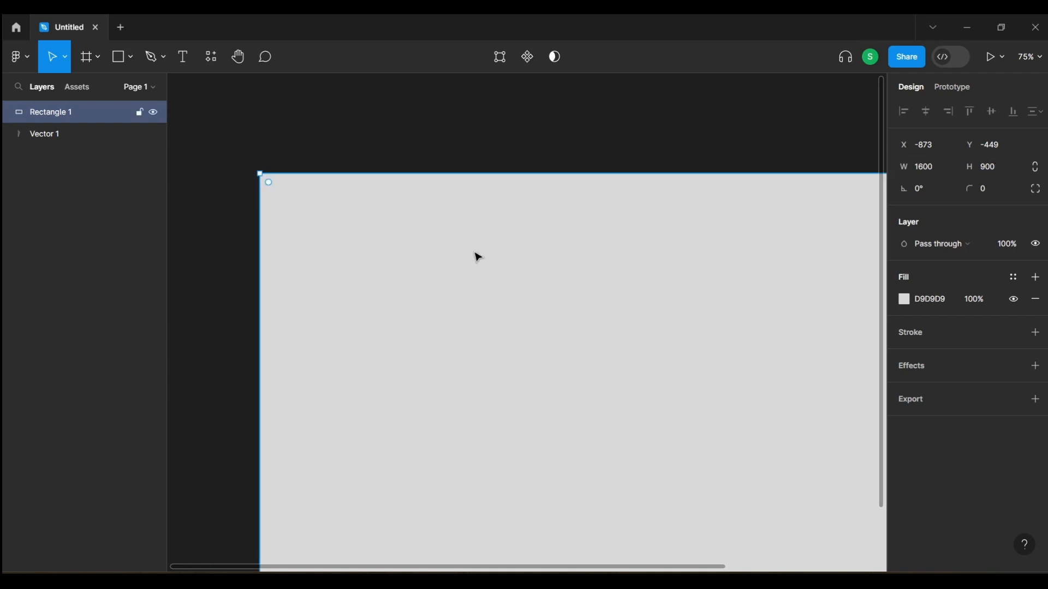
Step: Move the 1600 × 900 rectangle over the vector, to about X -1012, Y -576
{"action": "scroll", "coordinate": [475, 255], "scroll_direction": "down", "scroll_amount": 5}
{"action": "left_click_drag", "start_coordinate": [523, 257], "coordinate": [459, 236]}
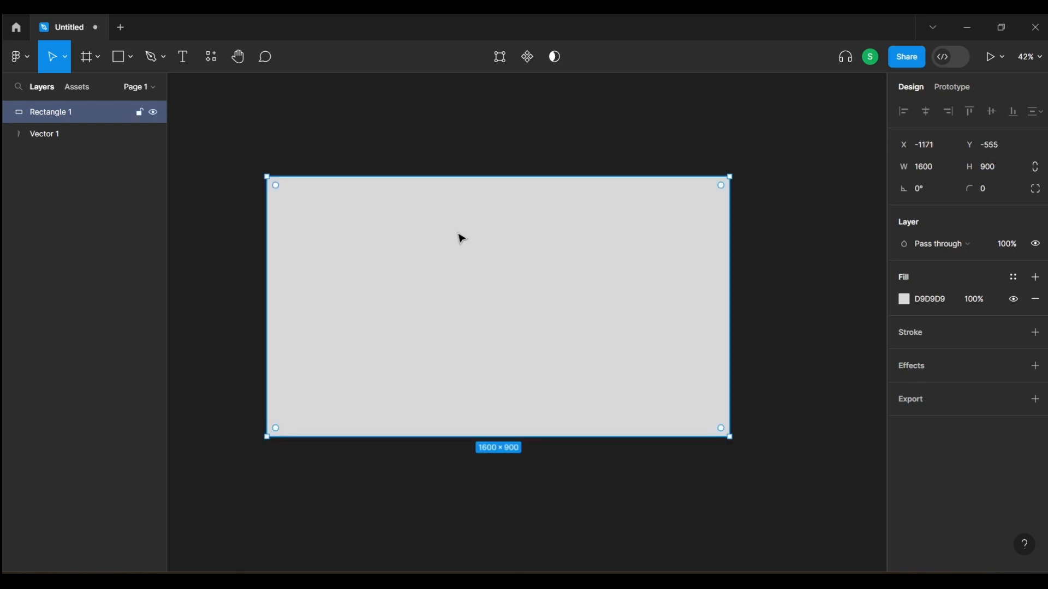
{"action": "left_click", "coordinate": [804, 318]}
{"action": "scroll", "coordinate": [586, 293], "scroll_direction": "up", "scroll_amount": 2}
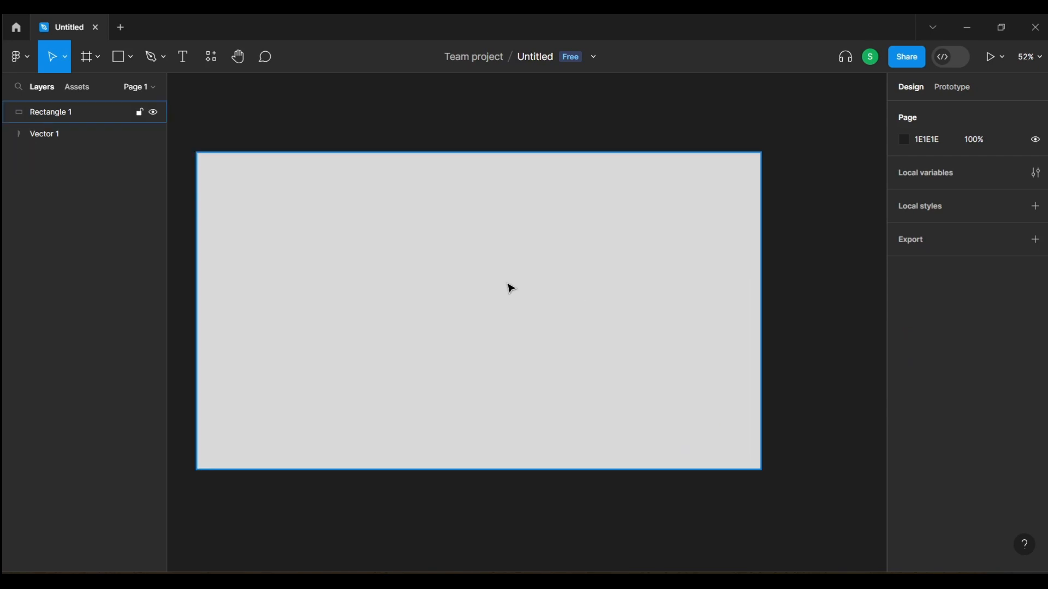
{"action": "left_click_drag", "start_coordinate": [507, 288], "coordinate": [555, 300]}
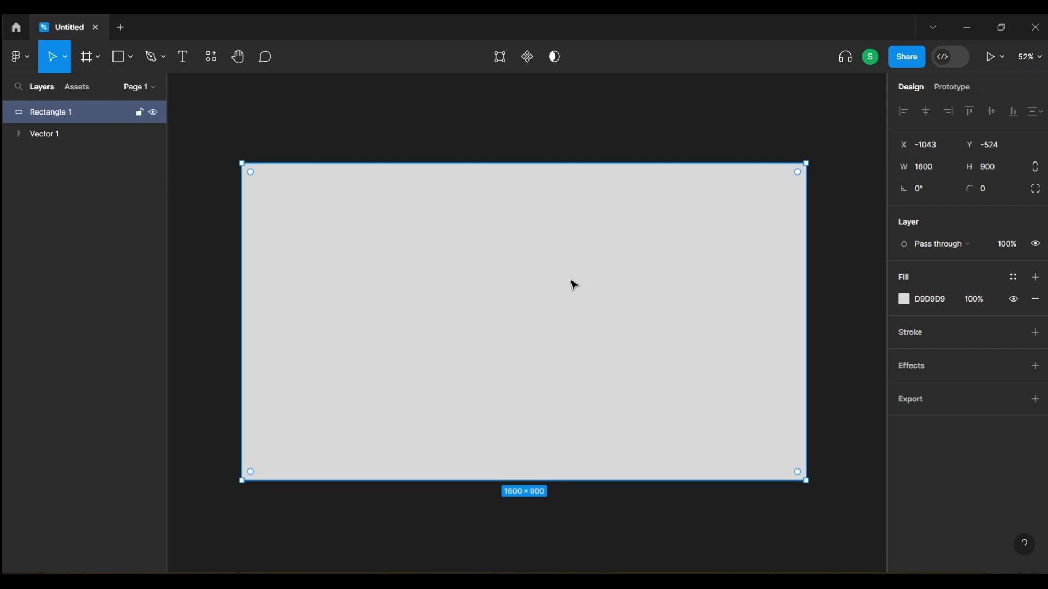
{"action": "left_click_drag", "start_coordinate": [574, 284], "coordinate": [586, 266]}
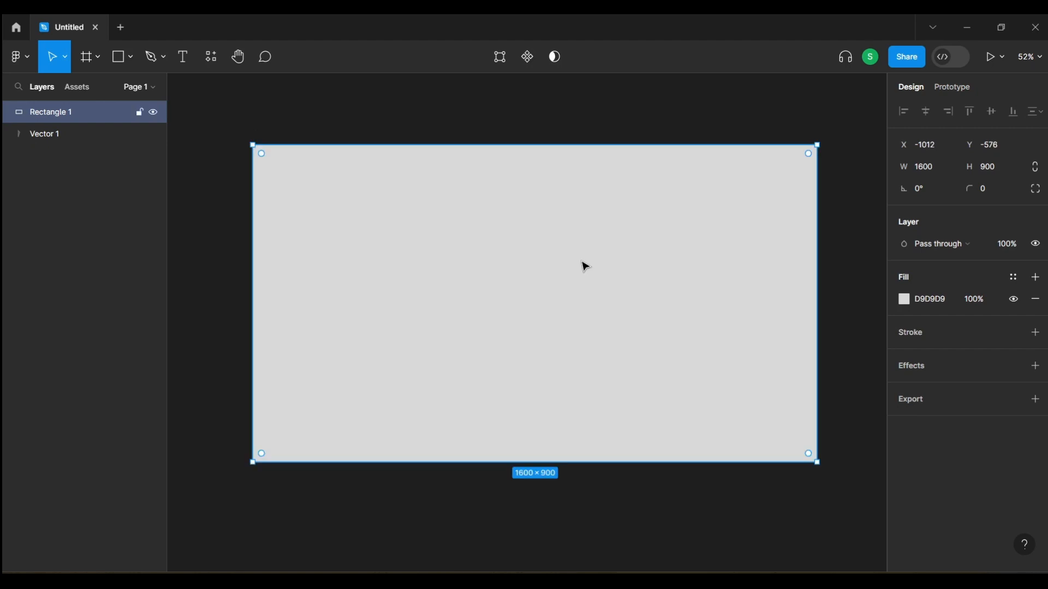
Step: Duplicate the rectangle and place the copy over the original at about X -1084, Y -591
{"action": "double_click", "coordinate": [581, 263]}
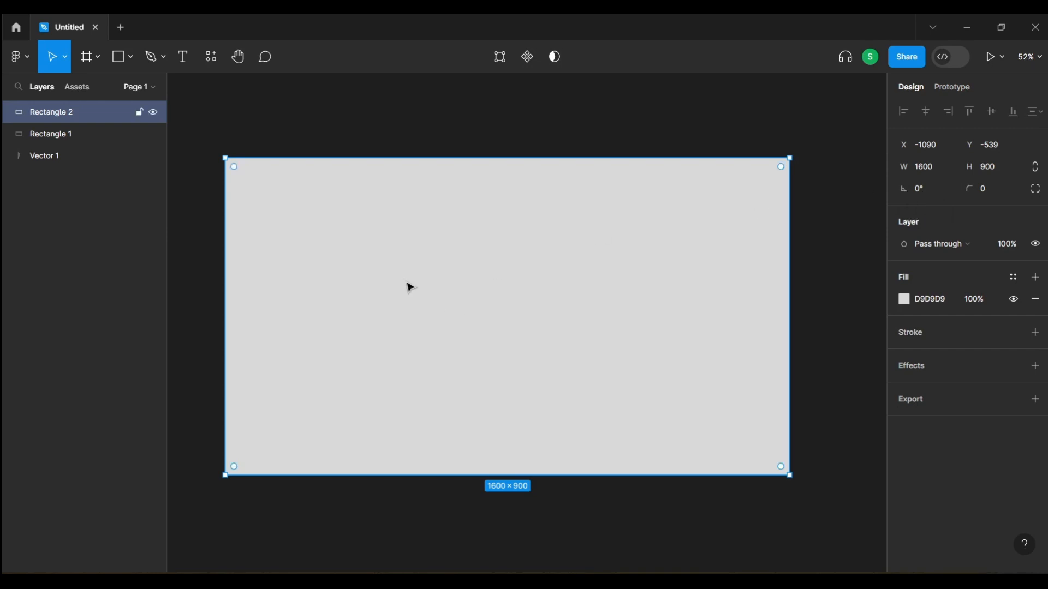
{"action": "left_click_drag", "start_coordinate": [468, 321], "coordinate": [468, 297]}
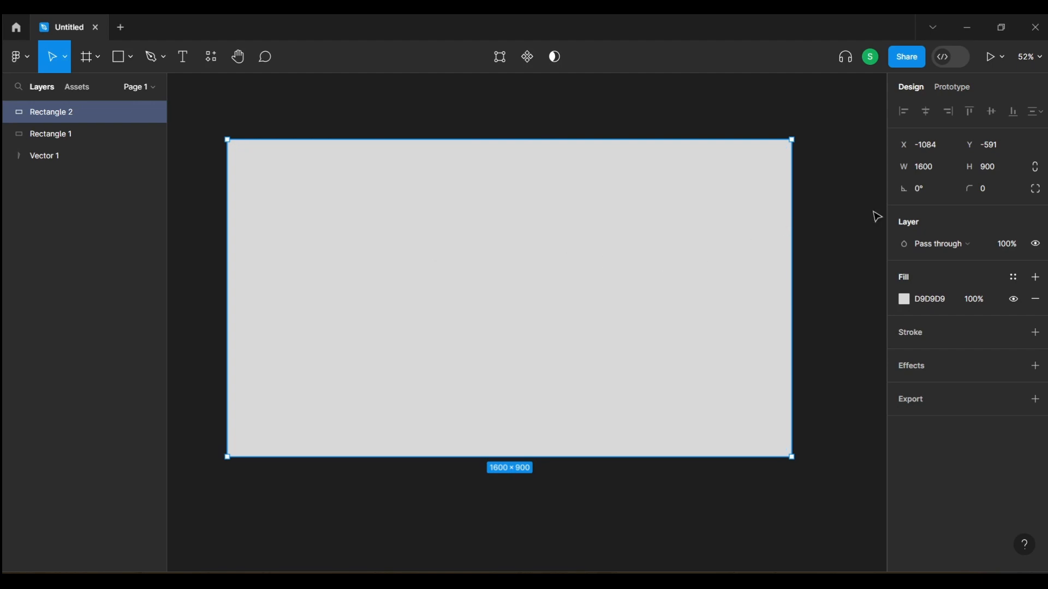
Step: Rotate the duplicated rectangle to 90° and set its rotation back to 0°
{"action": "left_click", "coordinate": [926, 191]}
{"action": "type", "text": "90"}
{"action": "key", "text": "Return"}
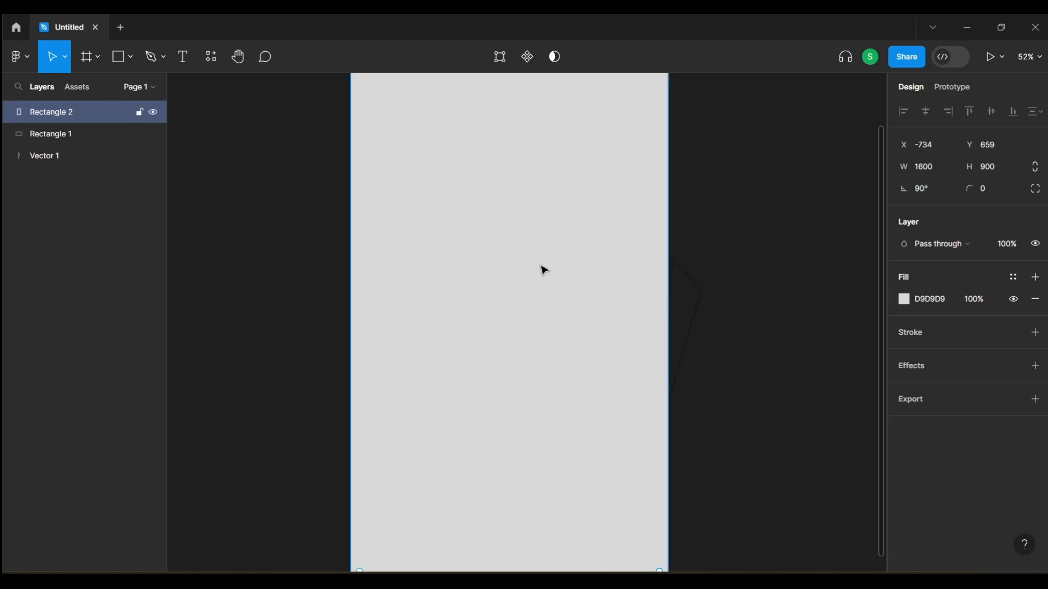
{"action": "scroll", "coordinate": [544, 270], "scroll_direction": "down", "scroll_amount": 3}
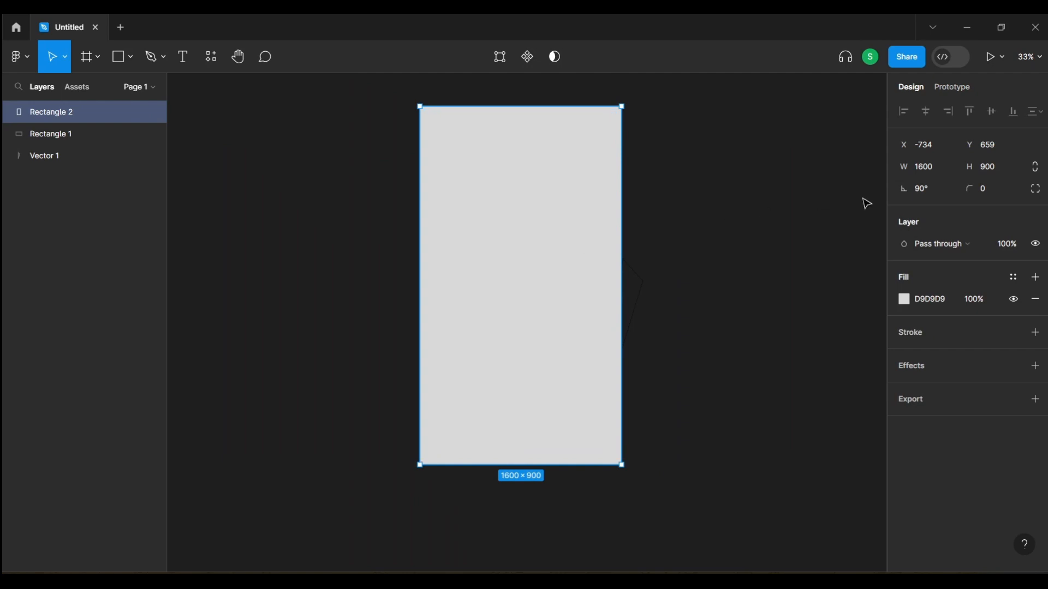
{"action": "left_click", "coordinate": [926, 189]}
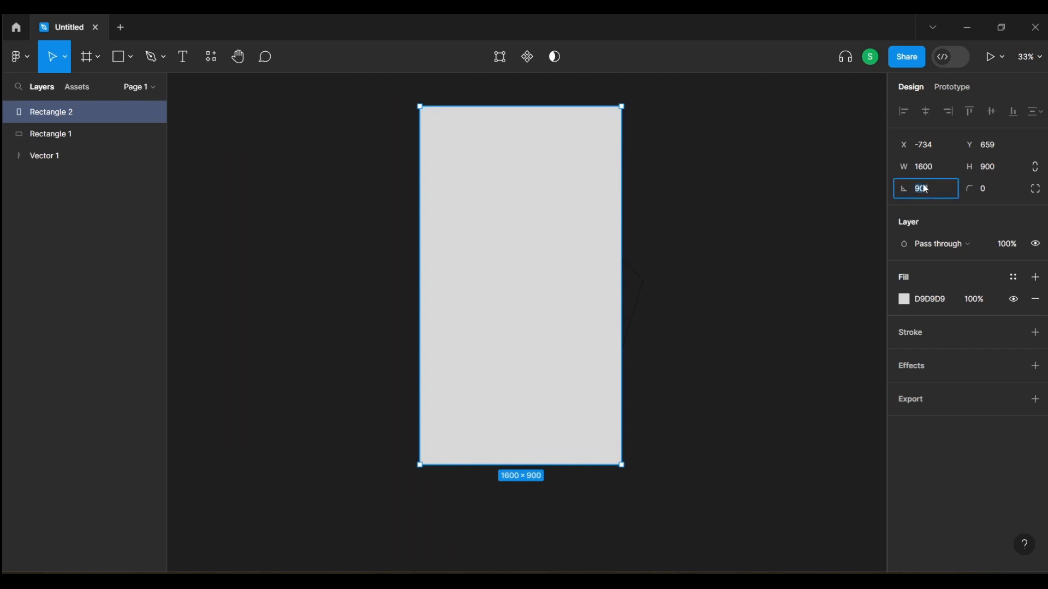
{"action": "type", "text": "0"}
{"action": "key", "text": "Return"}
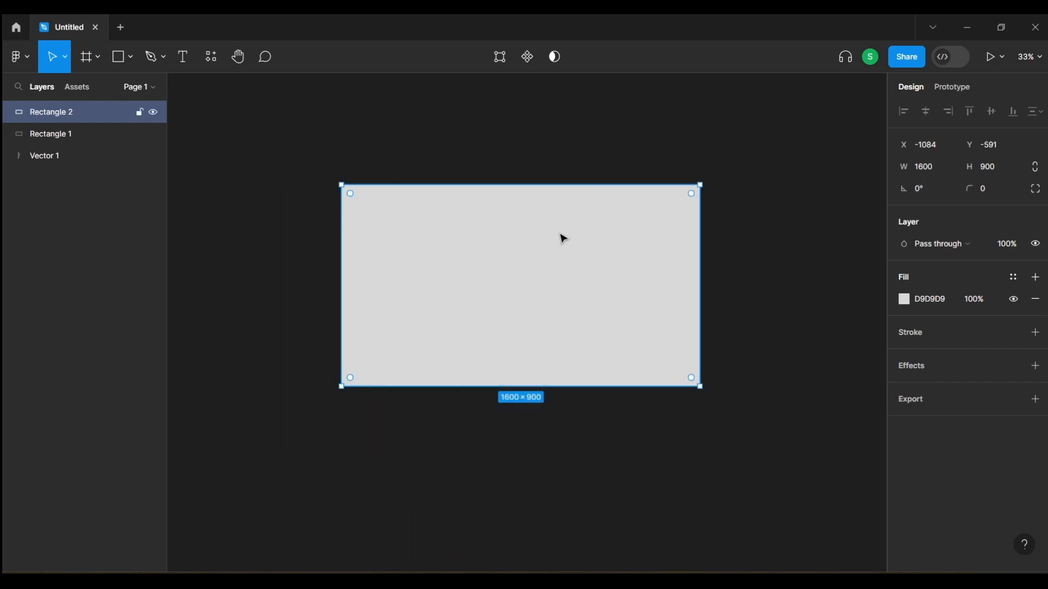
Step: Move the duplicated rectangle to about X -1025, Y -576
{"action": "scroll", "coordinate": [564, 239], "scroll_direction": "up", "scroll_amount": 5}
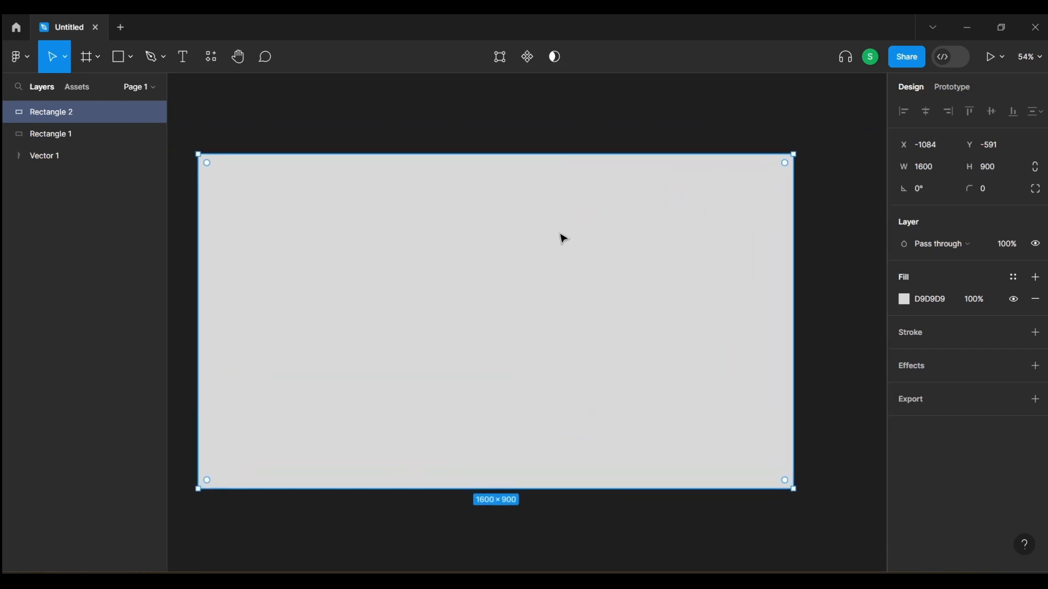
{"action": "left_click_drag", "start_coordinate": [560, 234], "coordinate": [582, 239]}
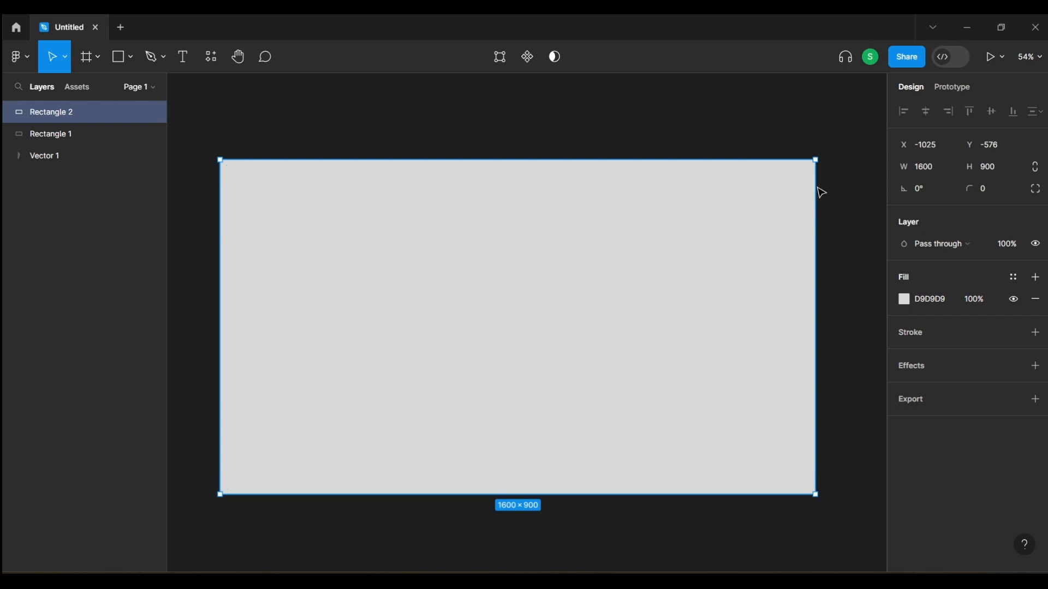
Step: Give the duplicated rectangle a corner radius of 30 on all corners and reset the radius to 0
{"action": "left_click", "coordinate": [984, 191]}
{"action": "type", "text": "30"}
{"action": "key", "text": "Return"}
{"action": "left_click", "coordinate": [794, 119]}
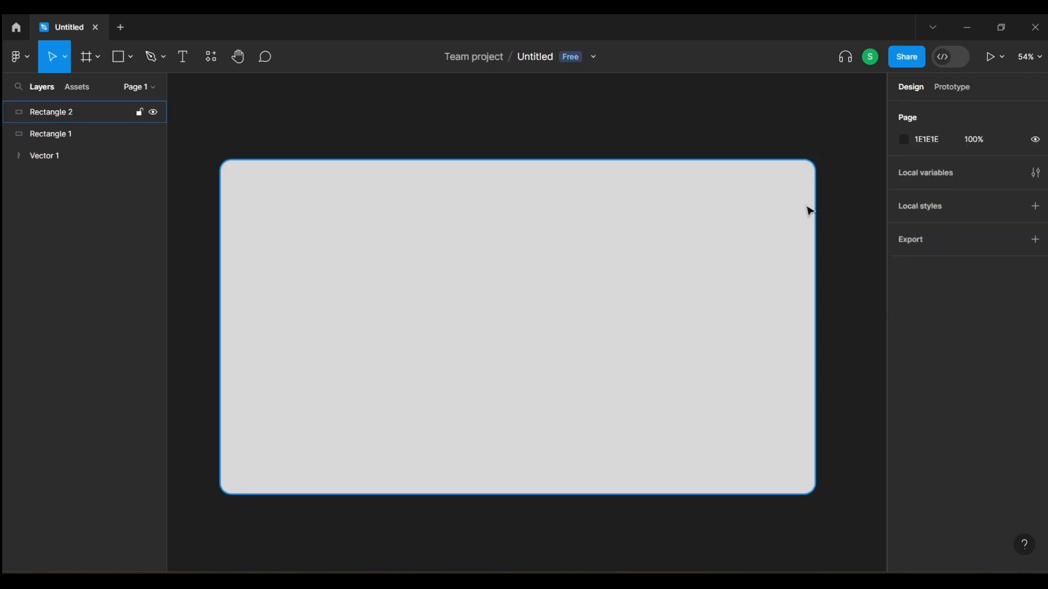
{"action": "left_click", "coordinate": [806, 176]}
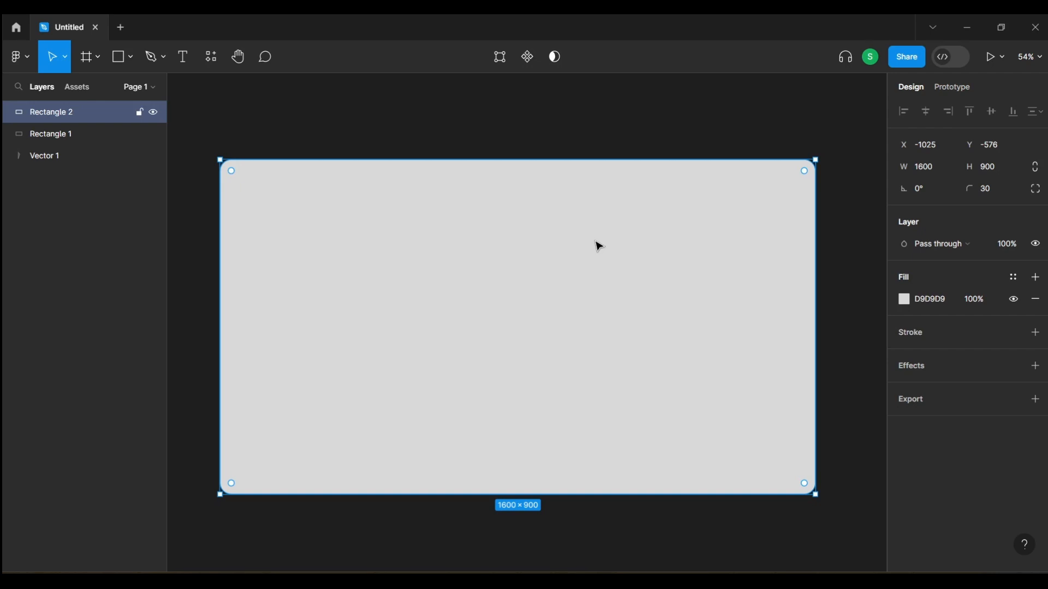
{"action": "left_click", "coordinate": [991, 190]}
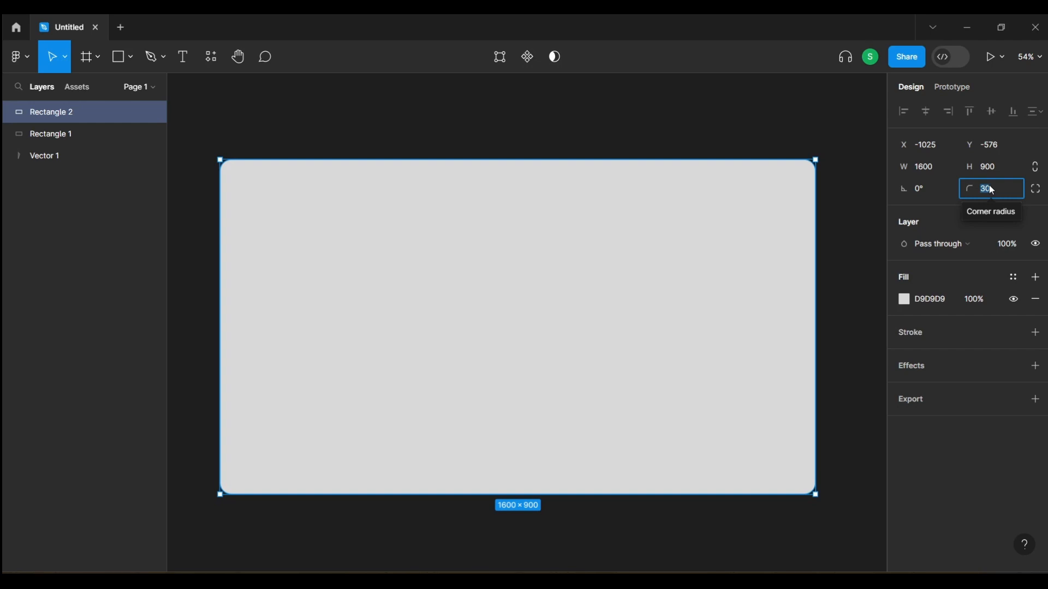
{"action": "type", "text": "0"}
{"action": "key", "text": "Return"}
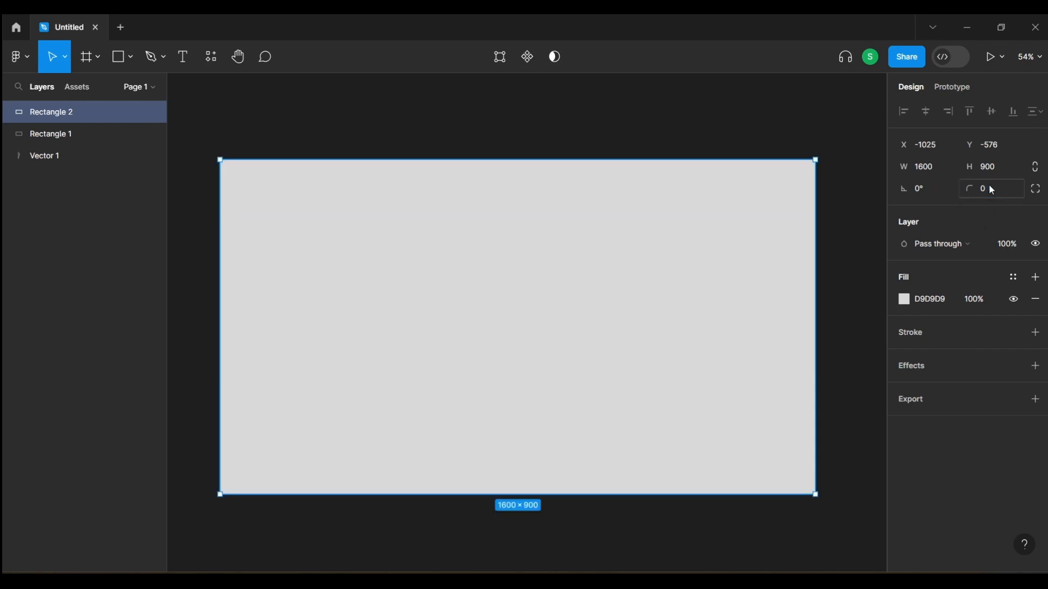
Step: Use the individual corner settings to give only the rectangle's top-right corner a radius of 60
{"action": "left_click", "coordinate": [1035, 190]}
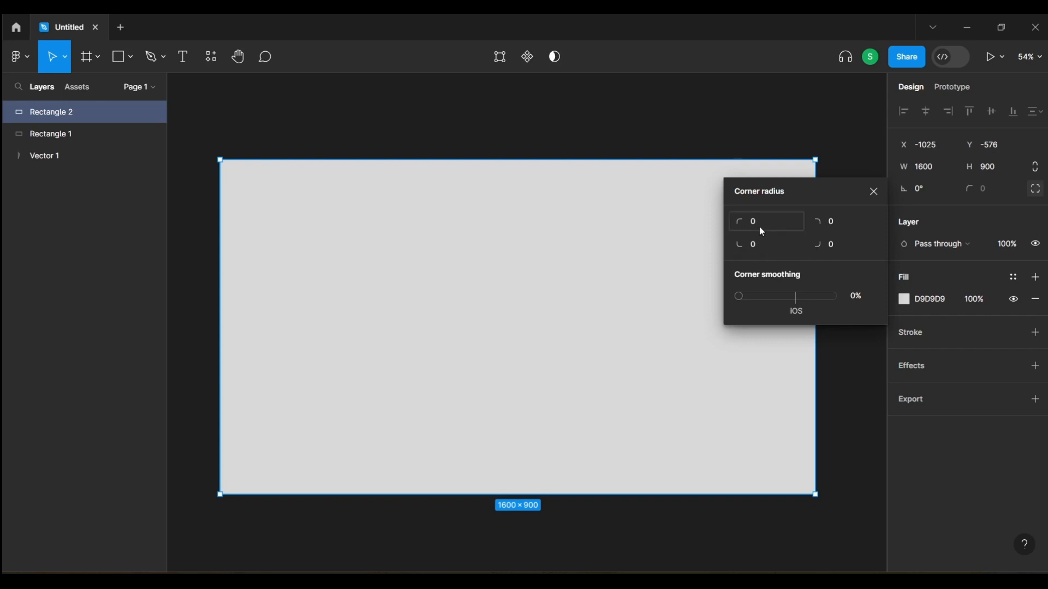
{"action": "left_click", "coordinate": [833, 219]}
{"action": "type", "text": "60"}
{"action": "key", "text": "Return"}
{"action": "left_click", "coordinate": [839, 225]}
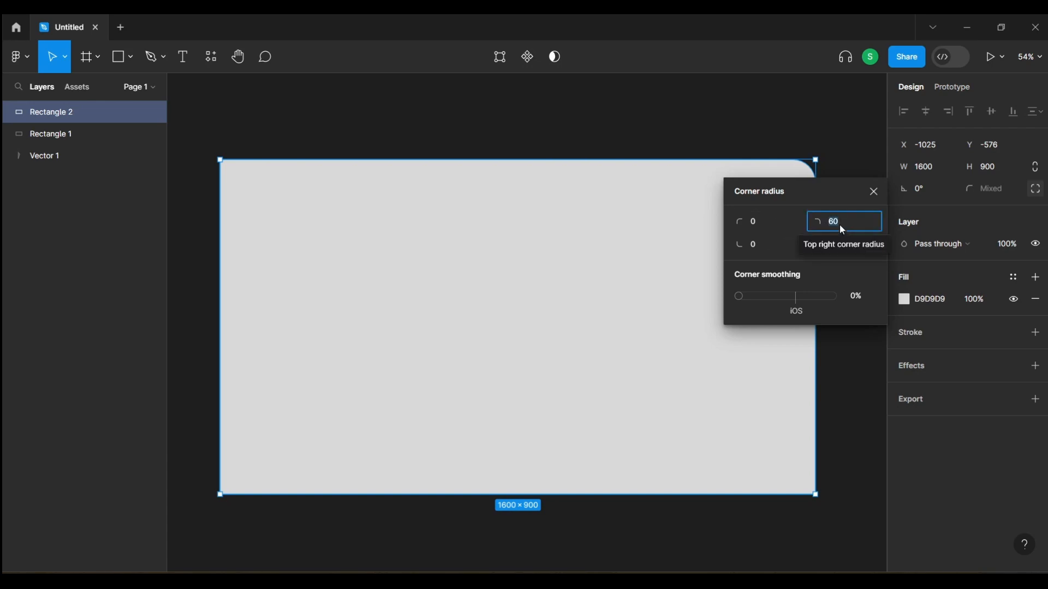
Step: Set the rectangle's top-right corner radius to 120 and close the corner radius settings
{"action": "type", "text": "12"}
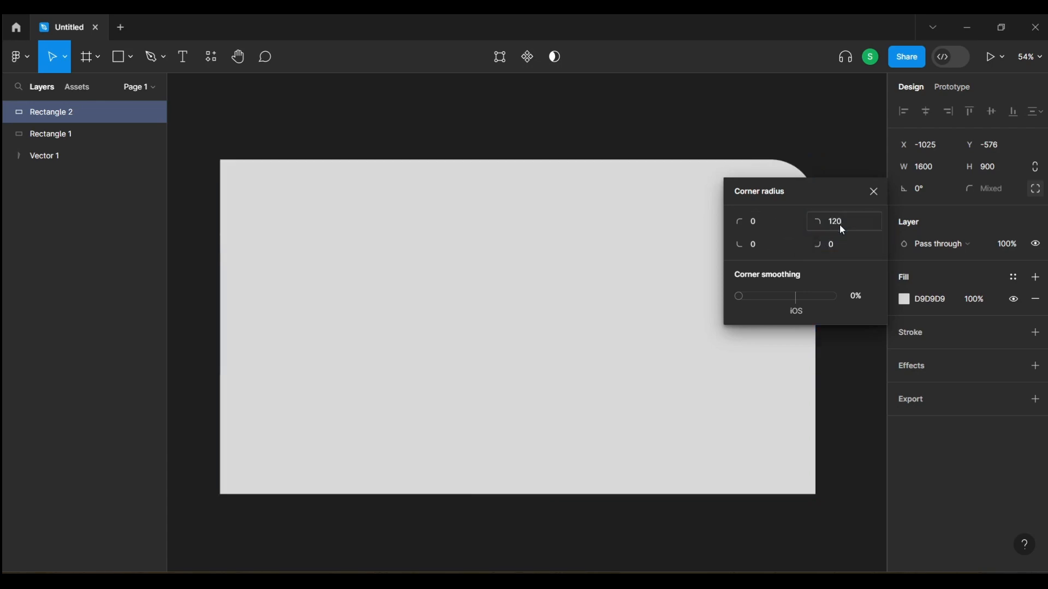
{"action": "key", "text": "Return"}
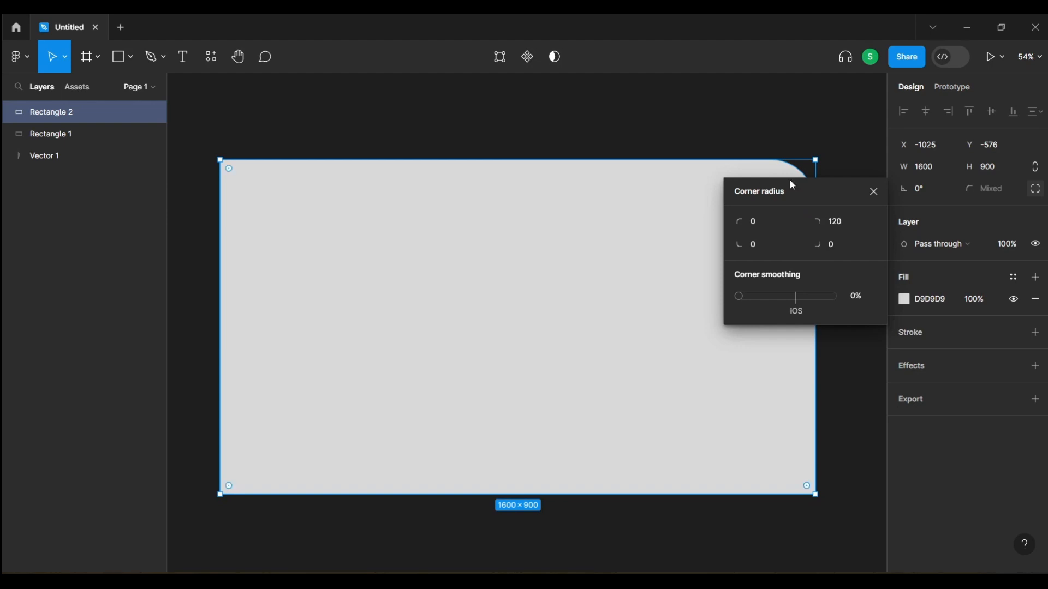
{"action": "left_click", "coordinate": [874, 192]}
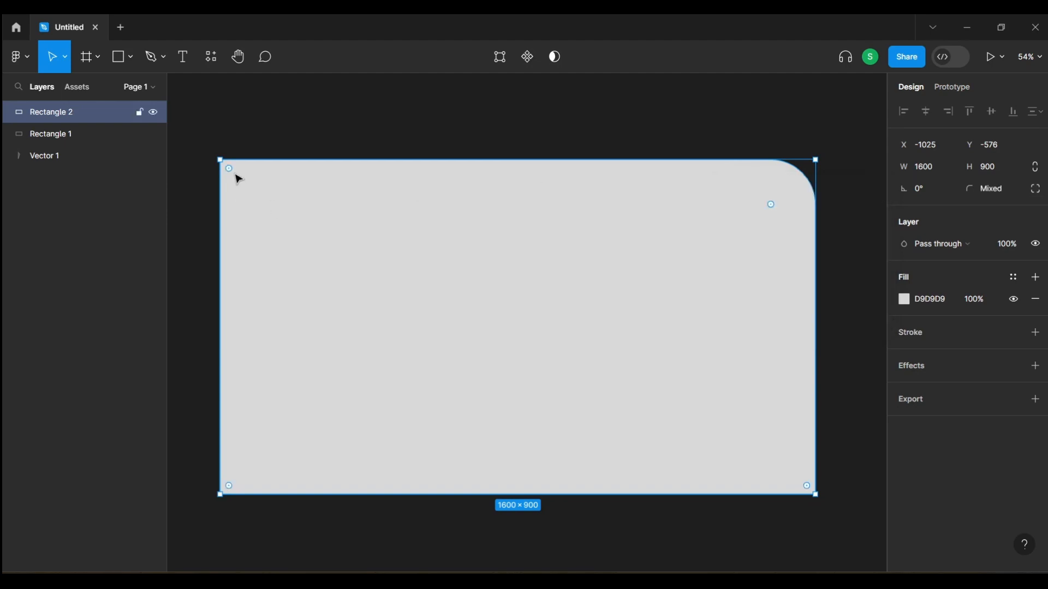
Step: Move the rectangle to about X -906, Y -536 and shrink it to about 390 × 314
{"action": "left_click_drag", "start_coordinate": [218, 160], "coordinate": [467, 342]}
{"action": "left_click_drag", "start_coordinate": [589, 401], "coordinate": [386, 236]}
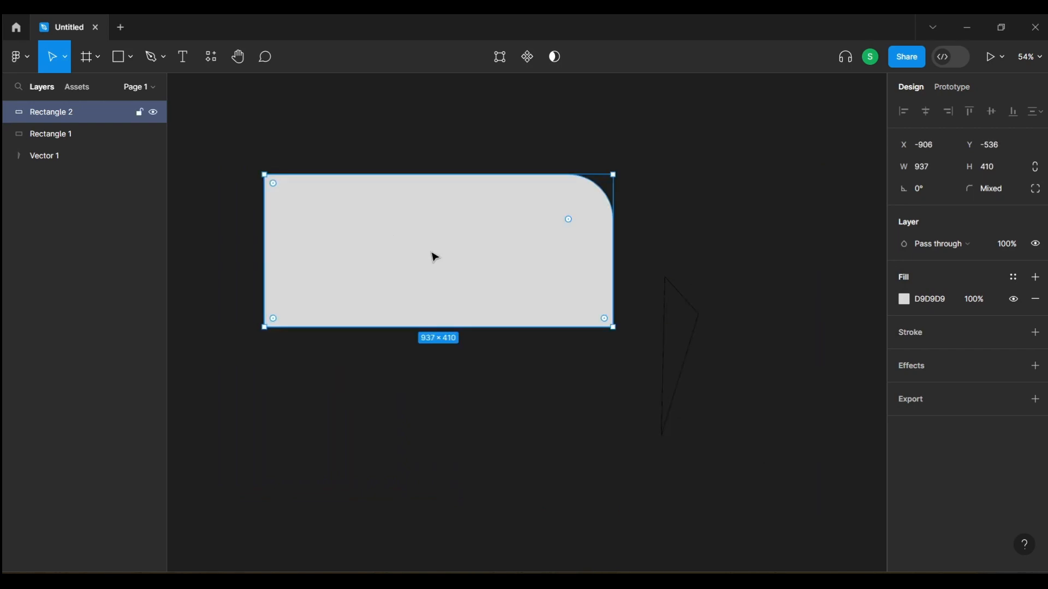
{"action": "left_click_drag", "start_coordinate": [615, 327], "coordinate": [410, 291]}
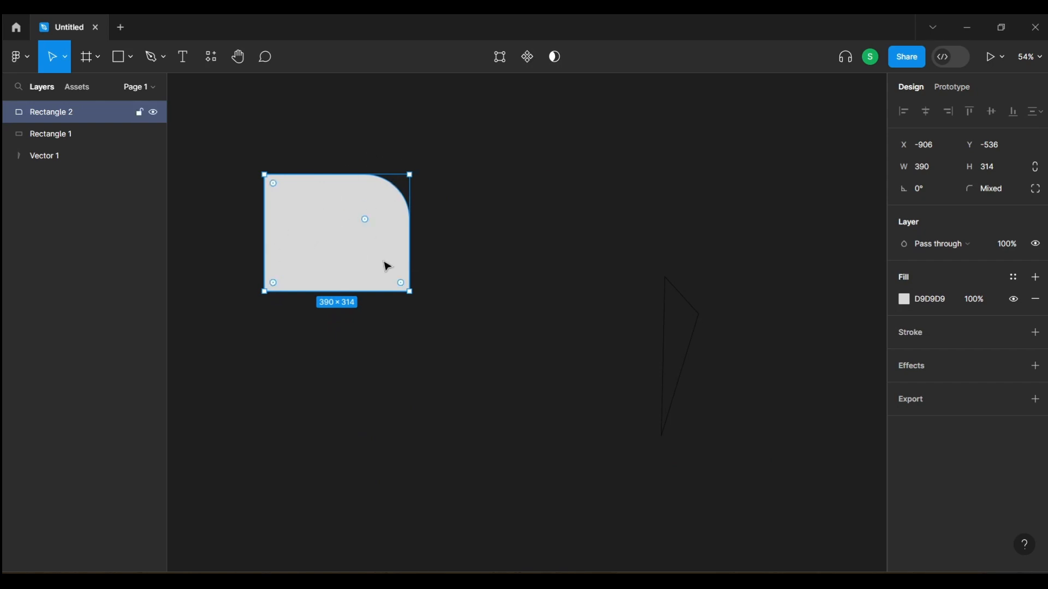
Step: Reset the rectangle's top-right corner radius to 0 and enlarge the rectangle to about 1323 × 799
{"action": "left_click", "coordinate": [503, 264]}
{"action": "left_click", "coordinate": [378, 250]}
{"action": "left_click", "coordinate": [1043, 195]}
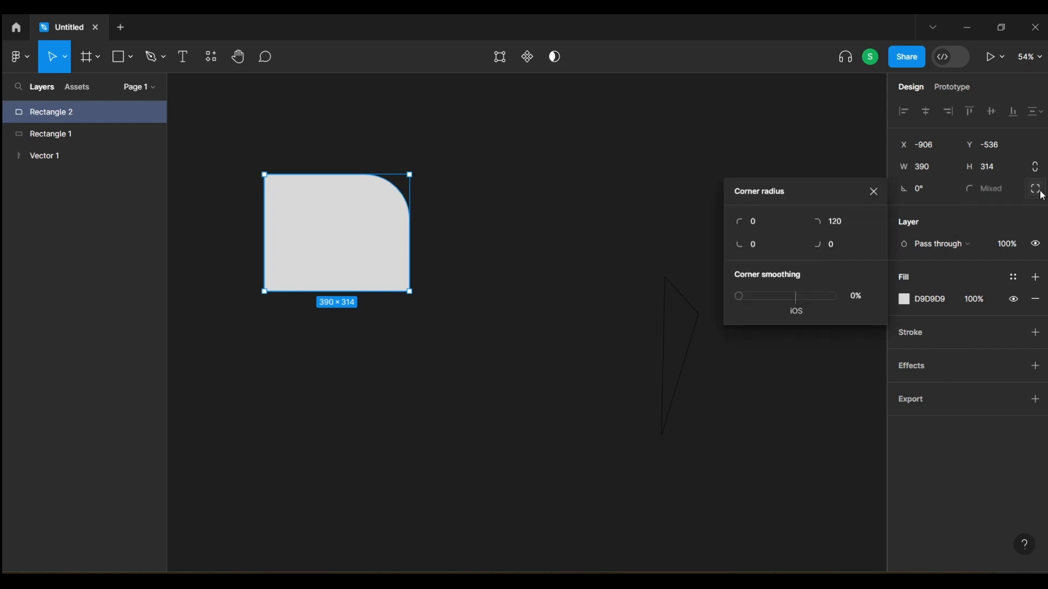
{"action": "left_click", "coordinate": [845, 223]}
{"action": "type", "text": "0"}
{"action": "key", "text": "Return"}
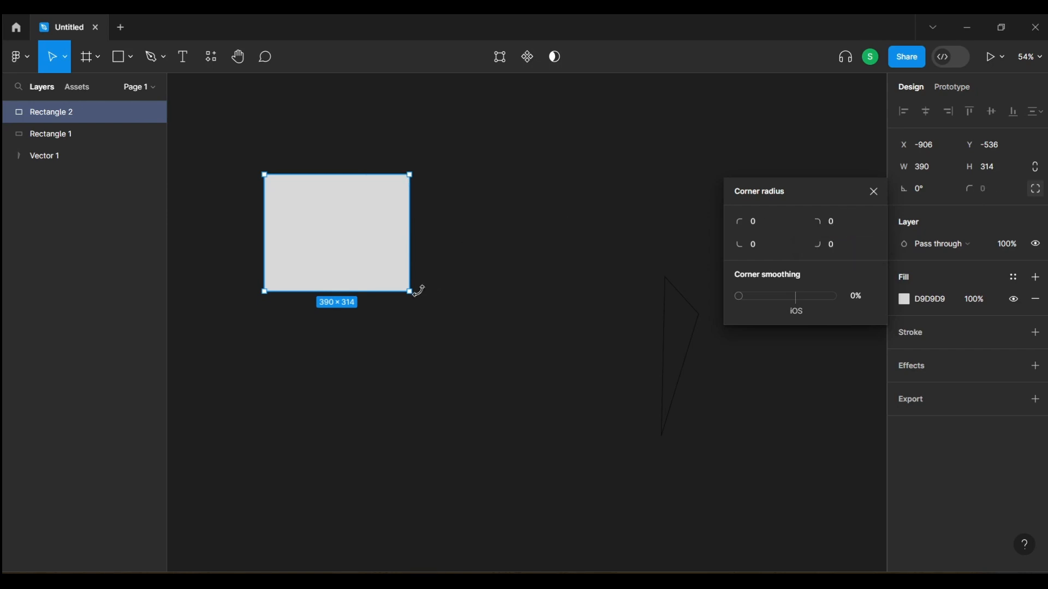
{"action": "left_click_drag", "start_coordinate": [411, 292], "coordinate": [758, 473]}
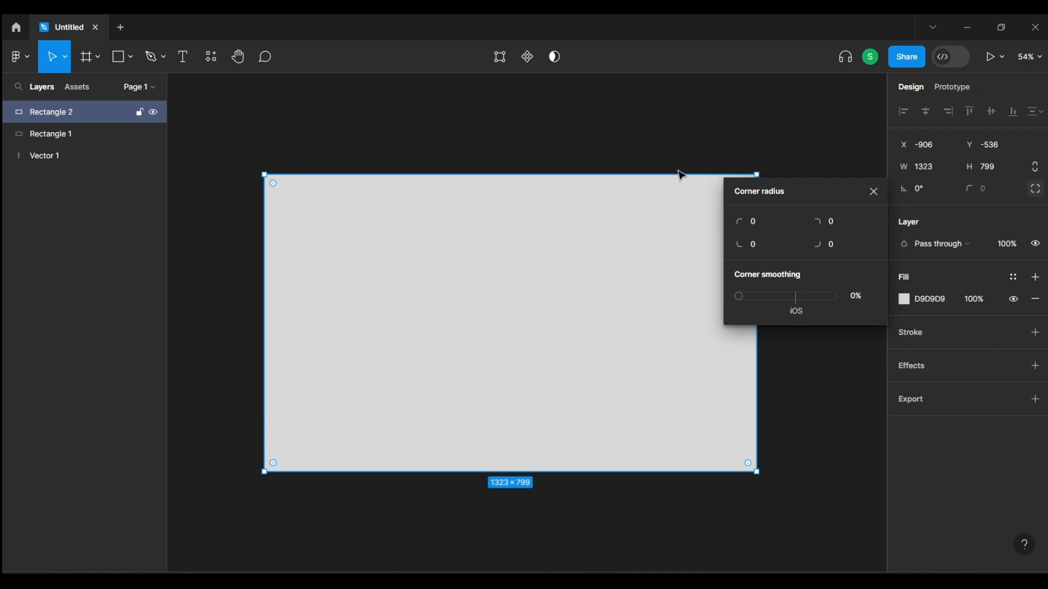
{"action": "left_click", "coordinate": [873, 192]}
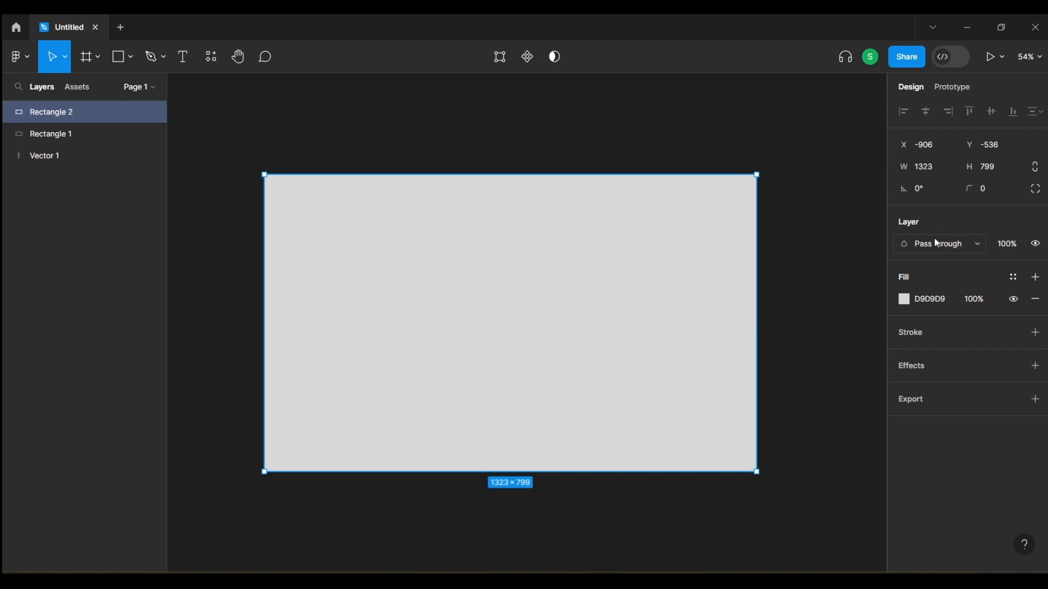
Step: Preview the available layer blend modes on the large rectangle while keeping Pass through
{"action": "left_click", "coordinate": [944, 251]}
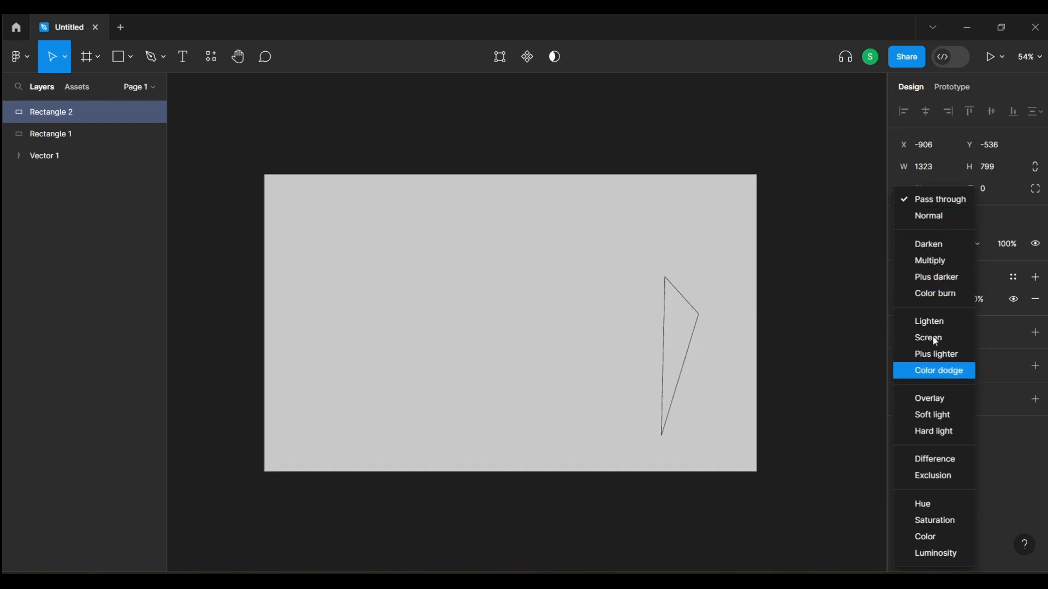
{"action": "left_click", "coordinate": [952, 199]}
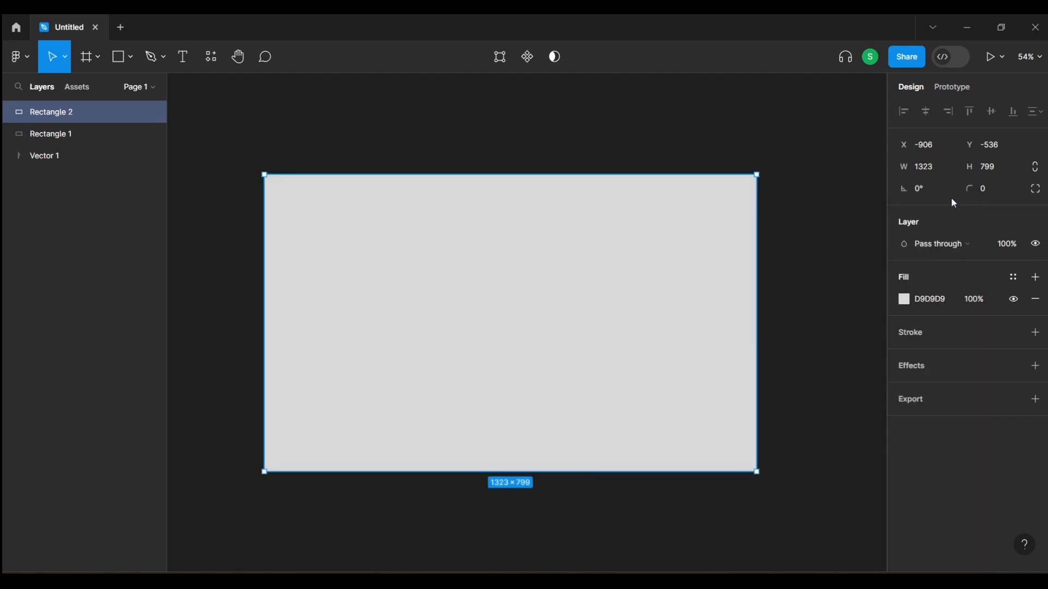
{"action": "left_click", "coordinate": [939, 248]}
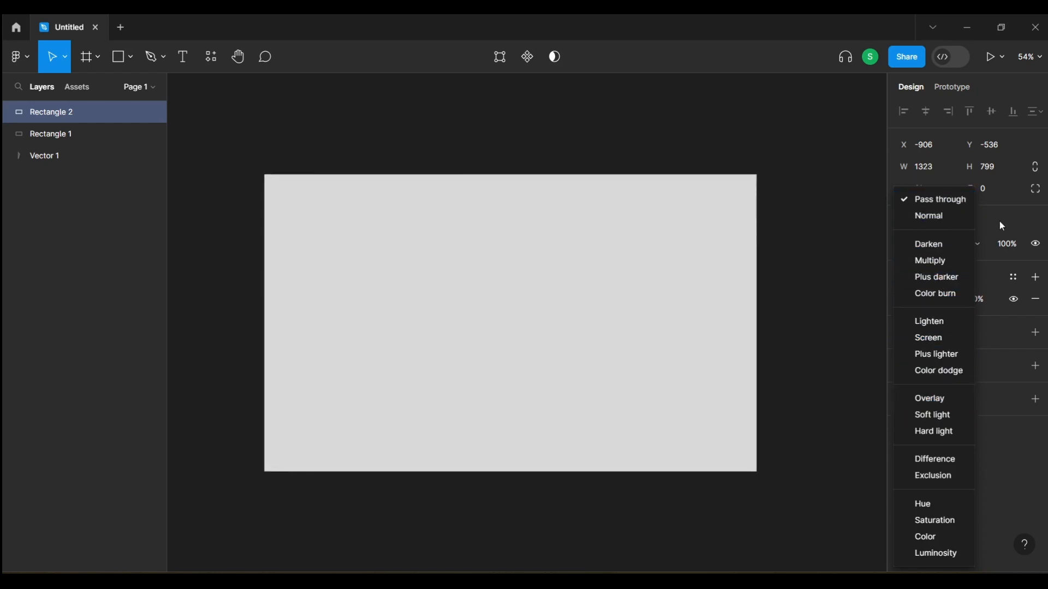
{"action": "left_click", "coordinate": [1000, 221]}
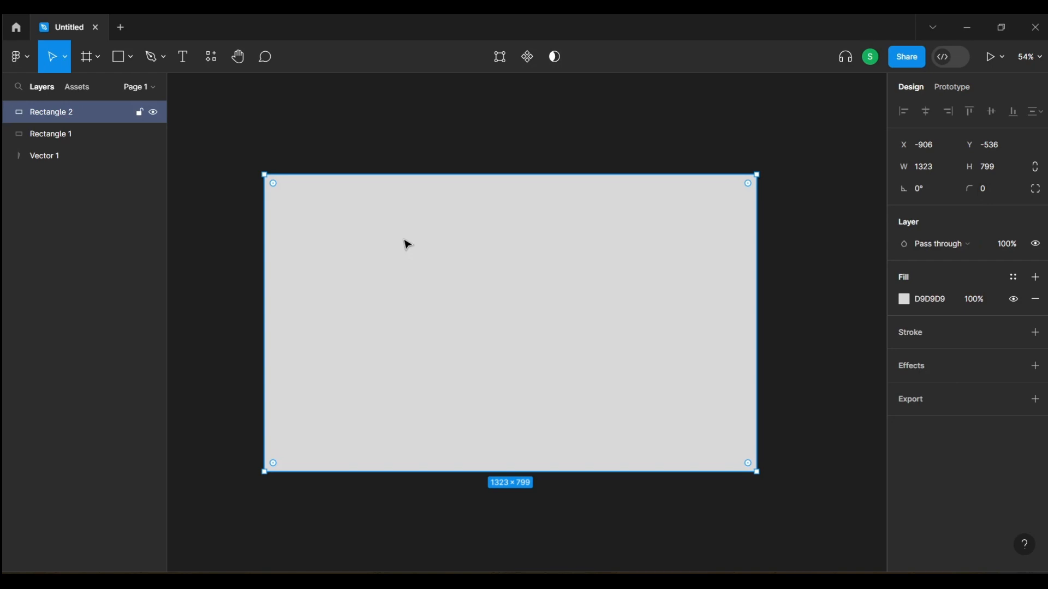
Step: Draw a rectangle of about 391 × 268 inside the left half of the large rectangle
{"action": "left_click", "coordinate": [122, 59]}
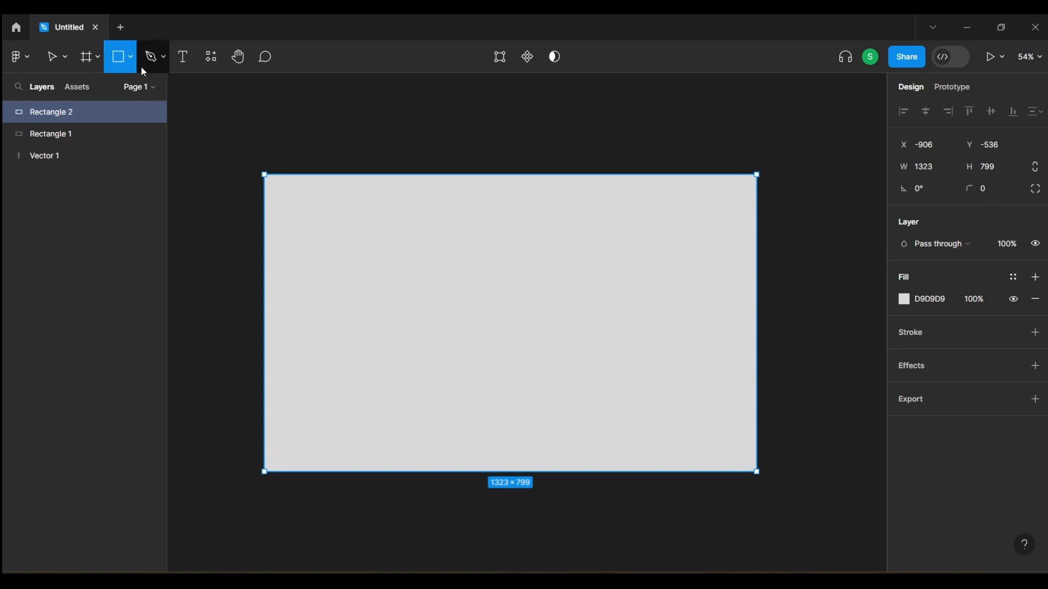
{"action": "left_click", "coordinate": [131, 57]}
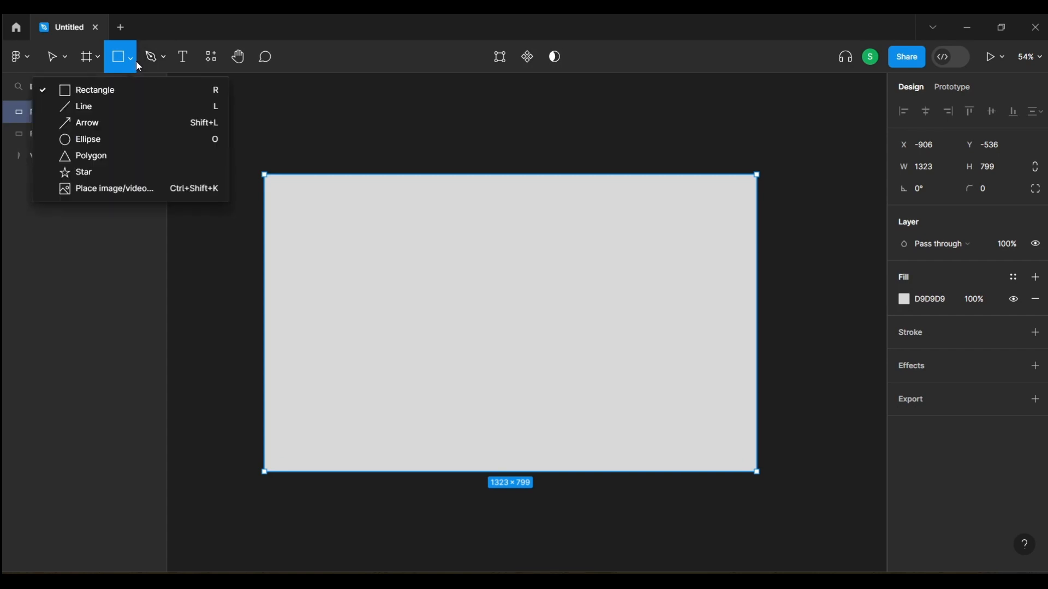
{"action": "left_click", "coordinate": [116, 93]}
{"action": "mouse_move", "coordinate": [299, 252]}
{"action": "left_mouse_down"}
{"action": "mouse_move", "coordinate": [435, 357]}
{"action": "mouse_move", "coordinate": [445, 353]}
{"action": "left_mouse_up"}
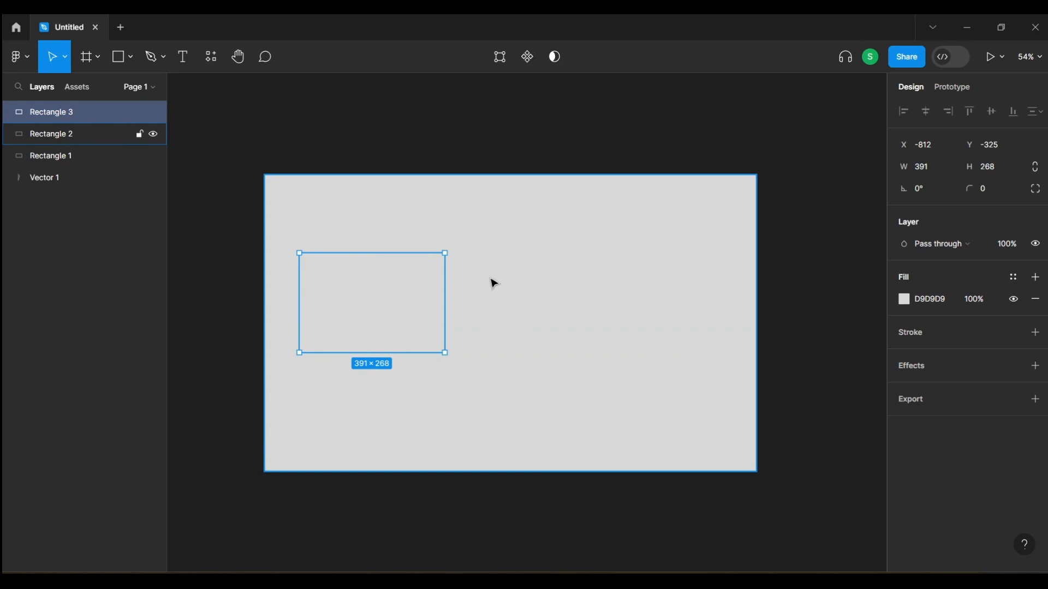
{"action": "left_click", "coordinate": [575, 252]}
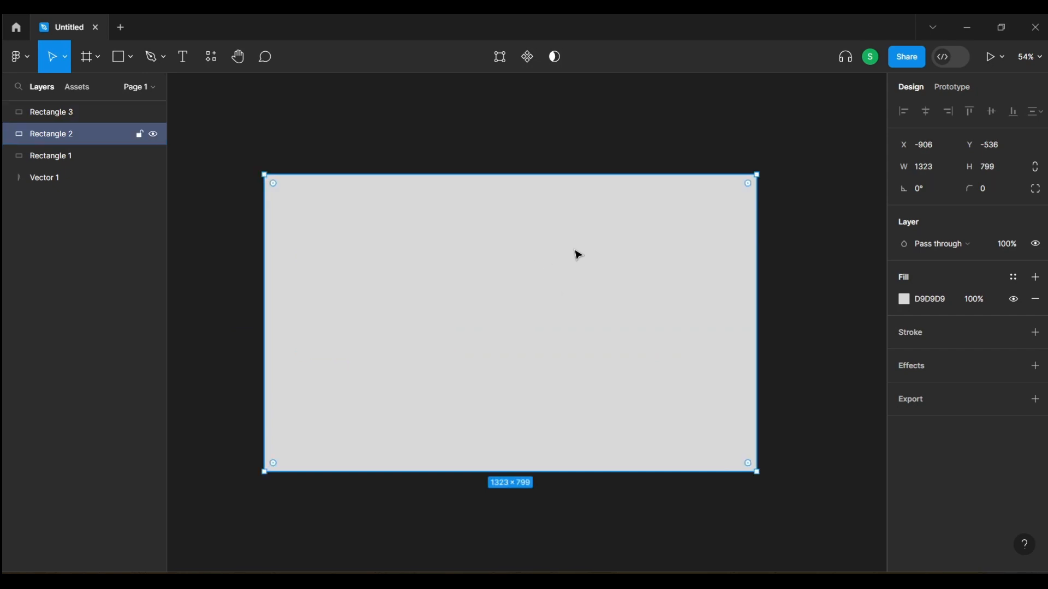
Step: Draw a second small rectangle of about 342 × 237 inside the right half of the large rectangle
{"action": "left_click", "coordinate": [109, 59]}
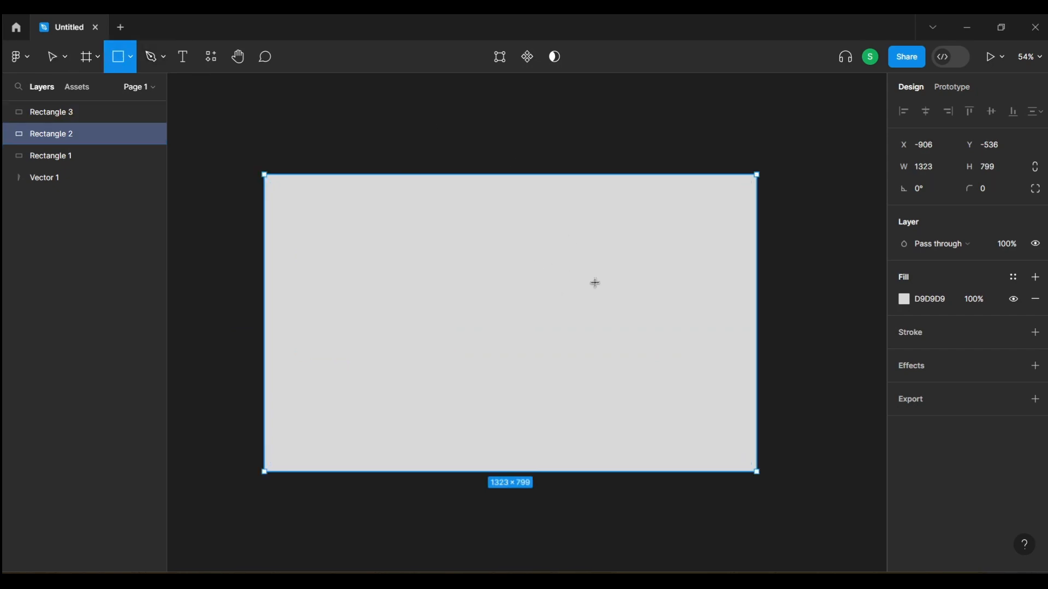
{"action": "mouse_move", "coordinate": [568, 265]}
{"action": "left_mouse_down"}
{"action": "mouse_move", "coordinate": [745, 368]}
{"action": "mouse_move", "coordinate": [694, 353]}
{"action": "left_mouse_up"}
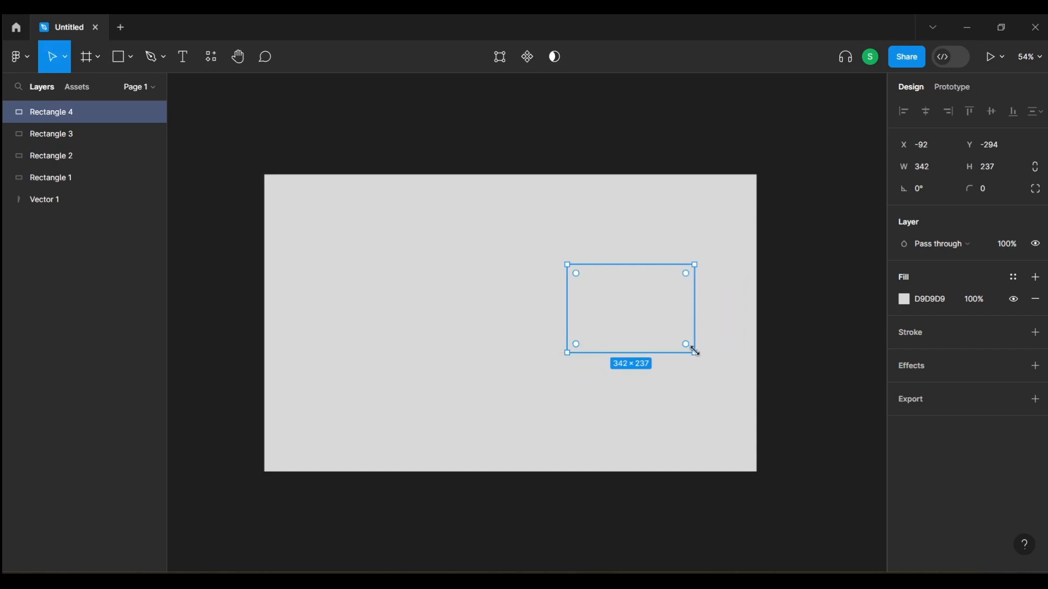
{"action": "left_click", "coordinate": [819, 282]}
Step: Fill the left small rectangle with dark green 316C45 using the custom color picker
{"action": "left_click", "coordinate": [389, 288]}
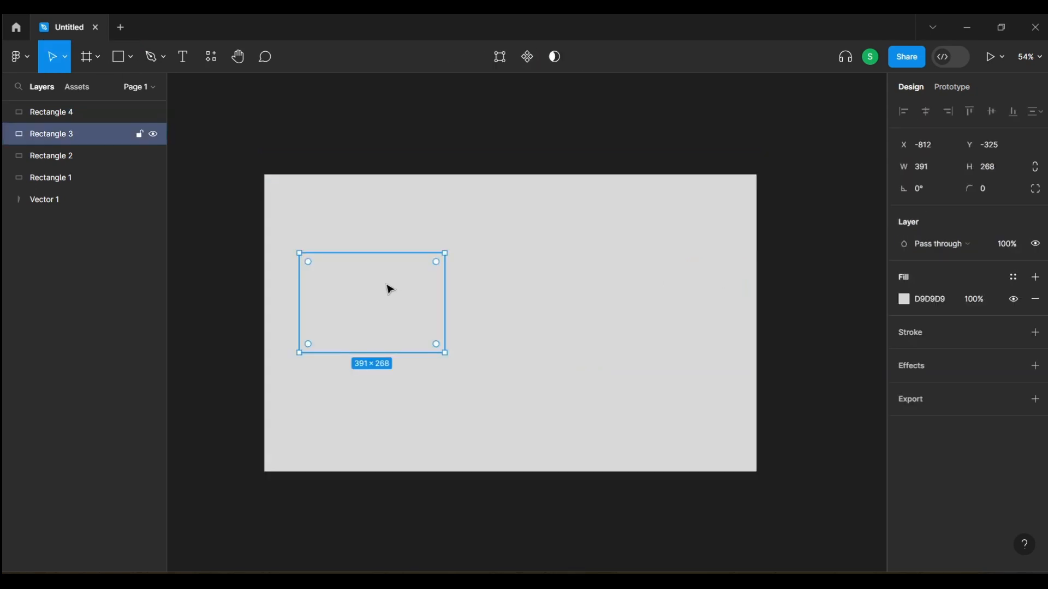
{"action": "left_click", "coordinate": [930, 302]}
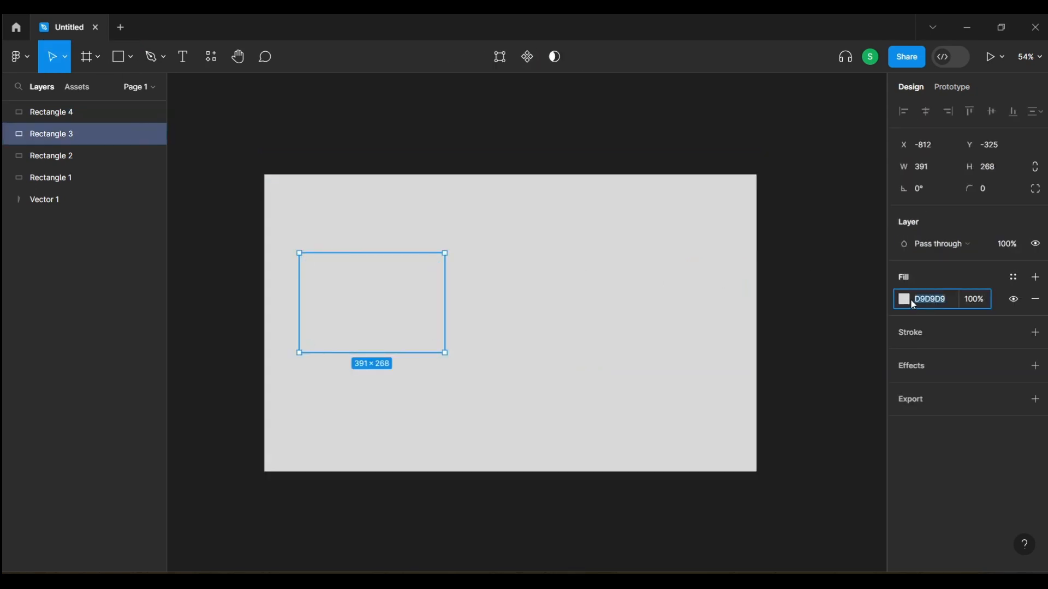
{"action": "left_click", "coordinate": [910, 300]}
{"action": "left_click", "coordinate": [909, 300]}
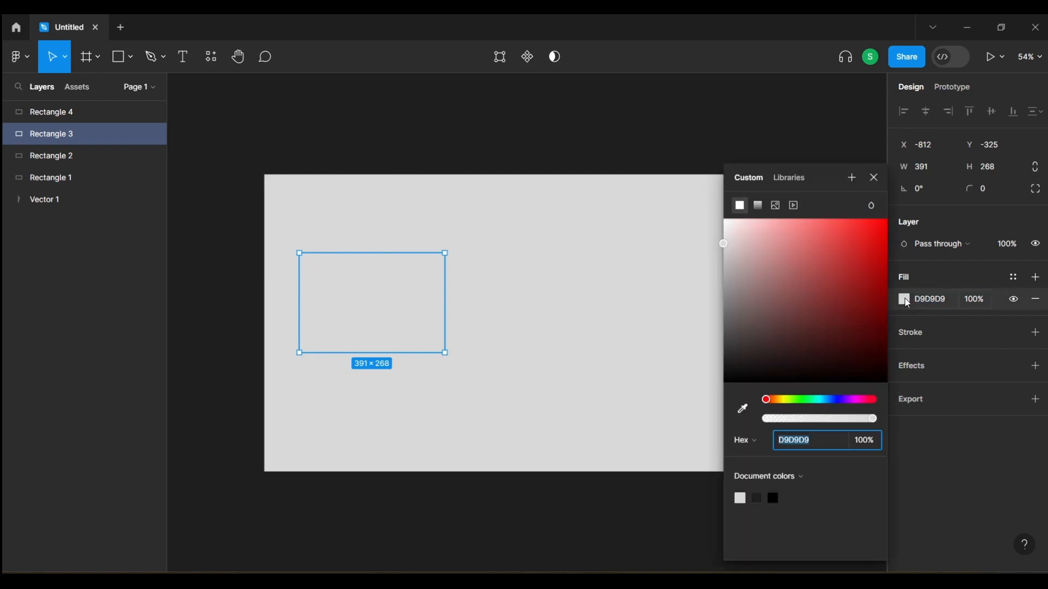
{"action": "left_click", "coordinate": [811, 400]}
{"action": "left_click_drag", "start_coordinate": [816, 341], "coordinate": [812, 314]}
Step: Fill the right small rectangle with red D52828 and deselect it
{"action": "left_click", "coordinate": [641, 306]}
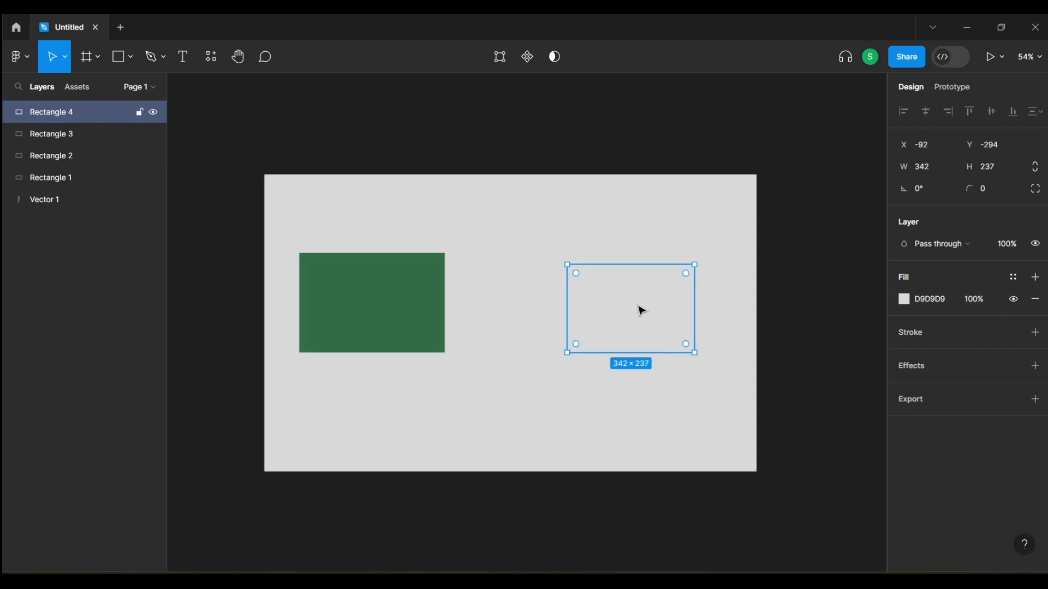
{"action": "left_click", "coordinate": [939, 300]}
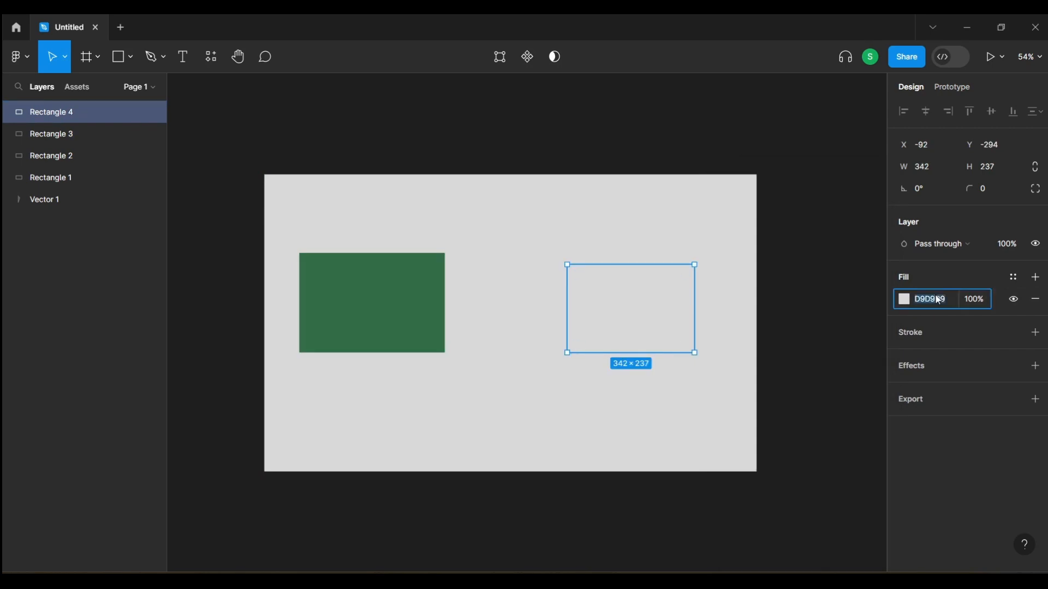
{"action": "left_click", "coordinate": [905, 301]}
{"action": "left_click", "coordinate": [859, 254]}
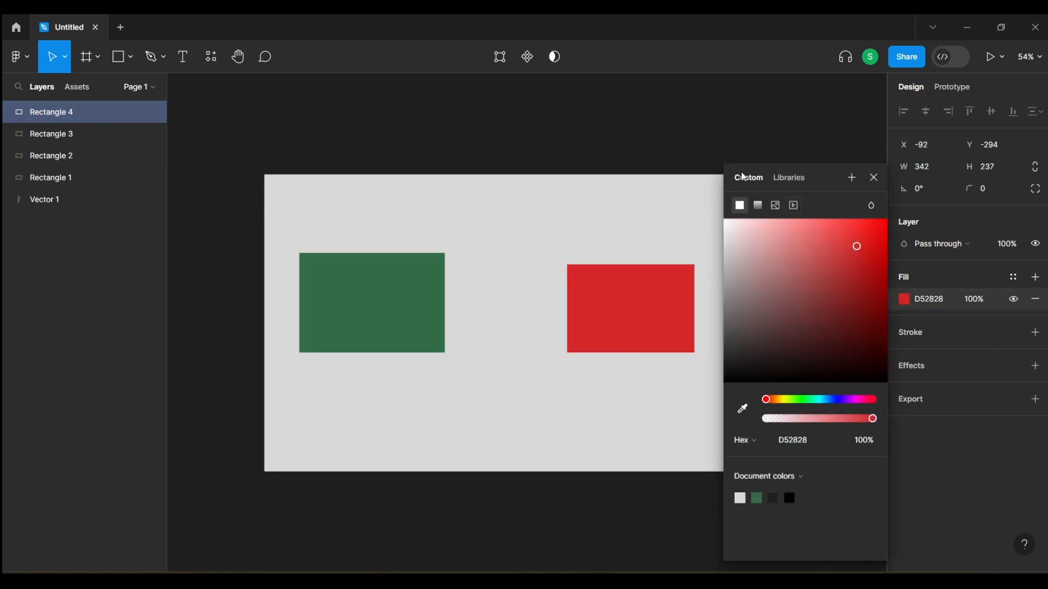
{"action": "left_click", "coordinate": [628, 160]}
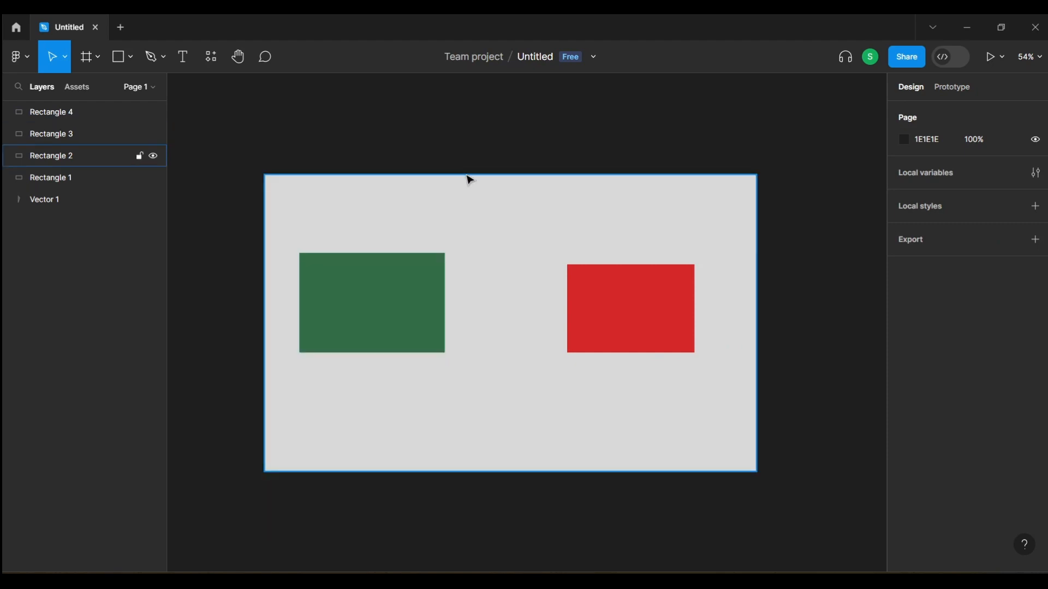
Step: Try the Darken and Lighten blend modes on the red rectangle's layer
{"action": "left_click", "coordinate": [398, 288]}
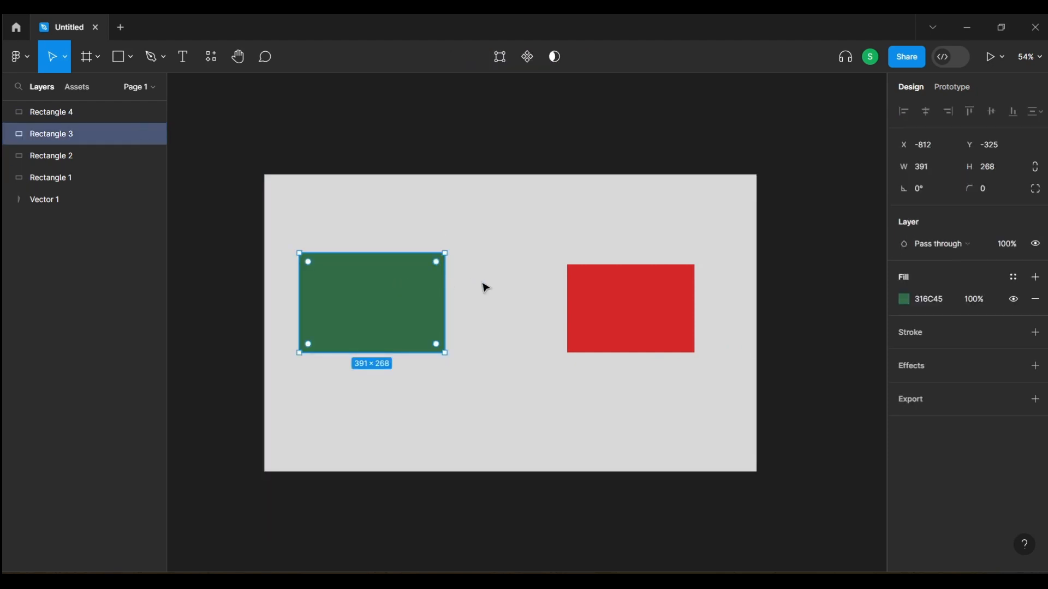
{"action": "left_click", "coordinate": [626, 306]}
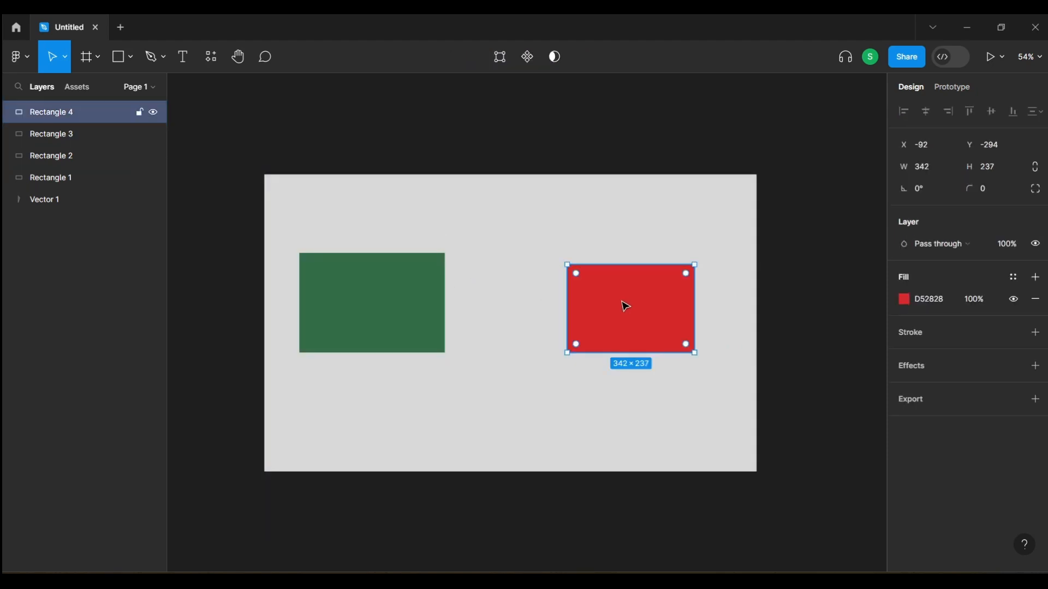
{"action": "left_click", "coordinate": [931, 249]}
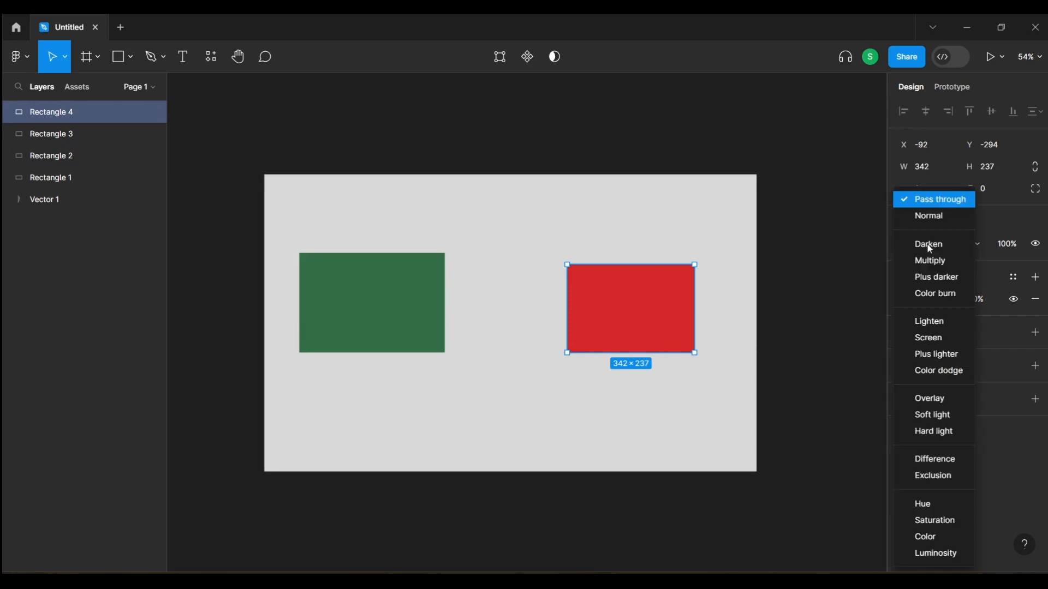
{"action": "left_click", "coordinate": [931, 247]}
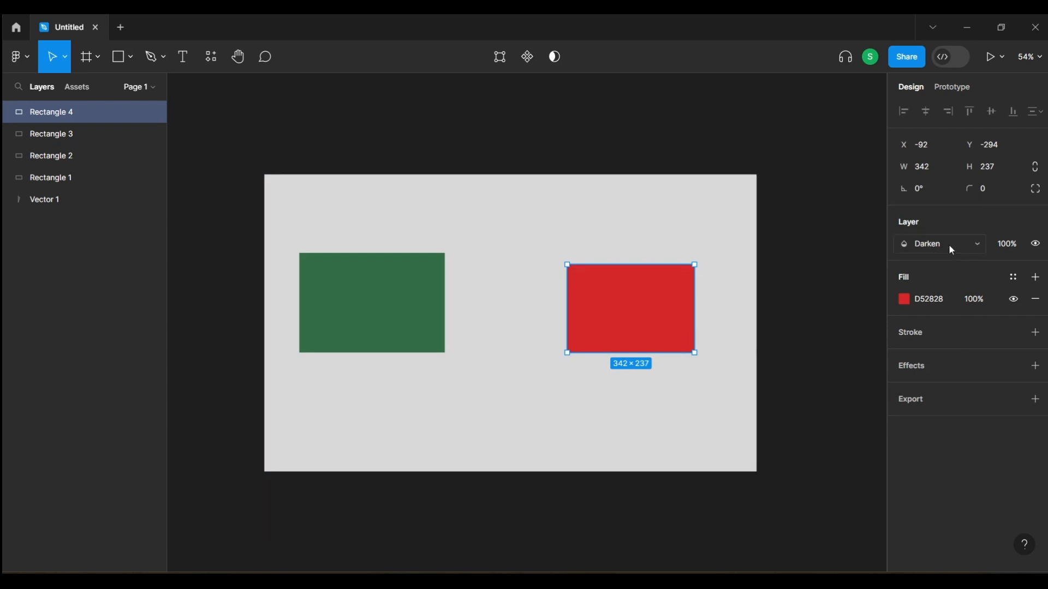
{"action": "left_click", "coordinate": [952, 247]}
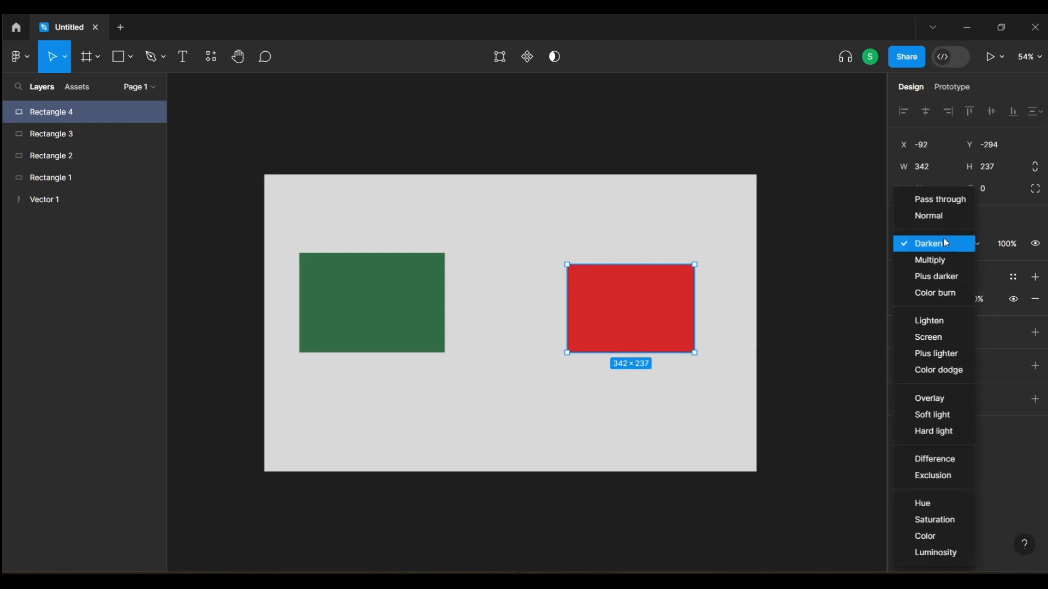
{"action": "left_click", "coordinate": [935, 322]}
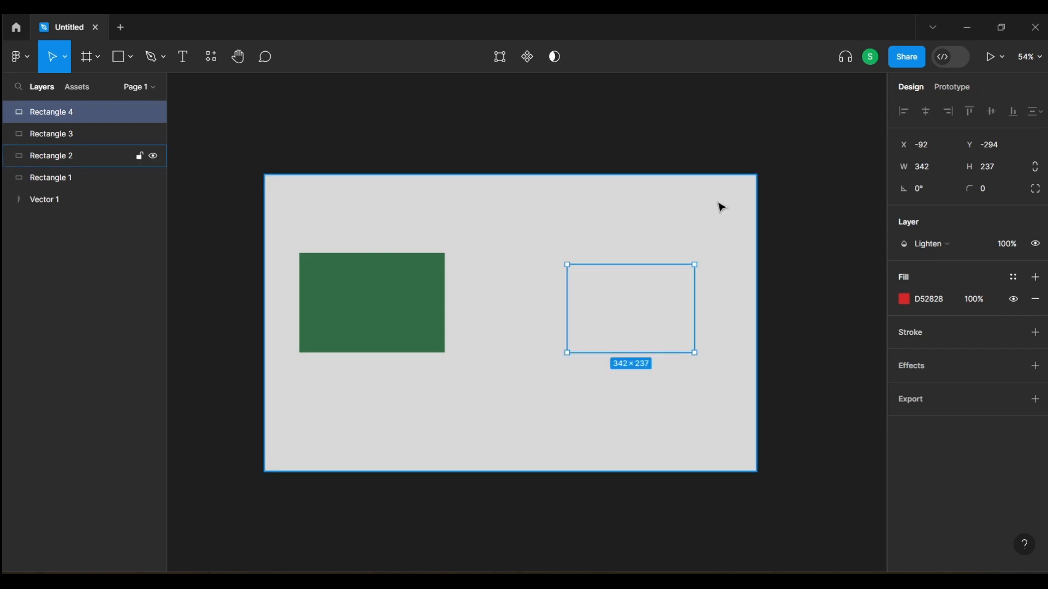
Step: Set the right small rectangle's layer blend mode back to Pass through
{"action": "left_click", "coordinate": [790, 240]}
{"action": "left_click", "coordinate": [648, 312]}
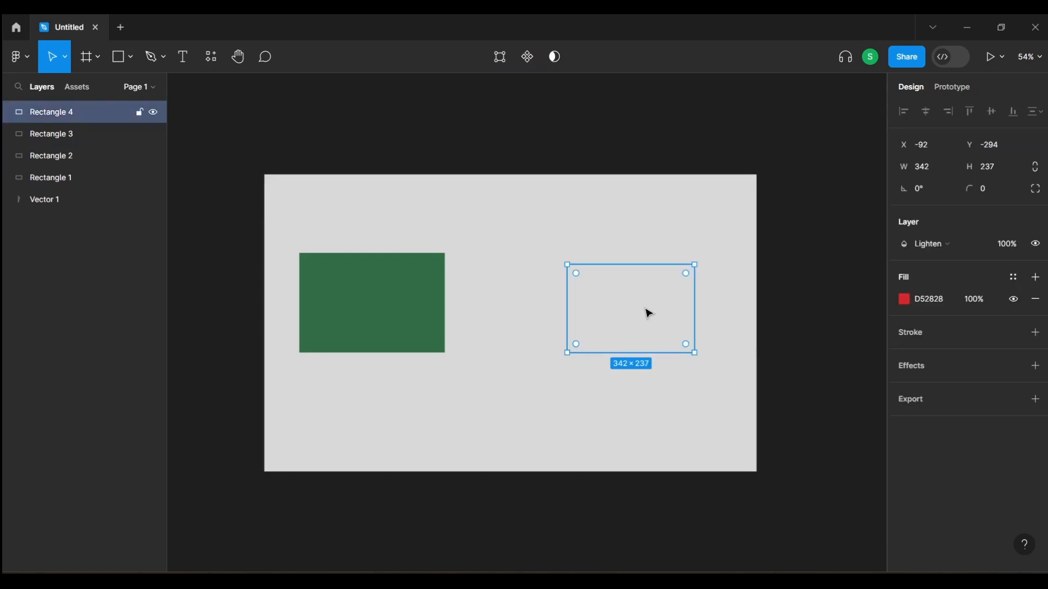
{"action": "left_click", "coordinate": [930, 251]}
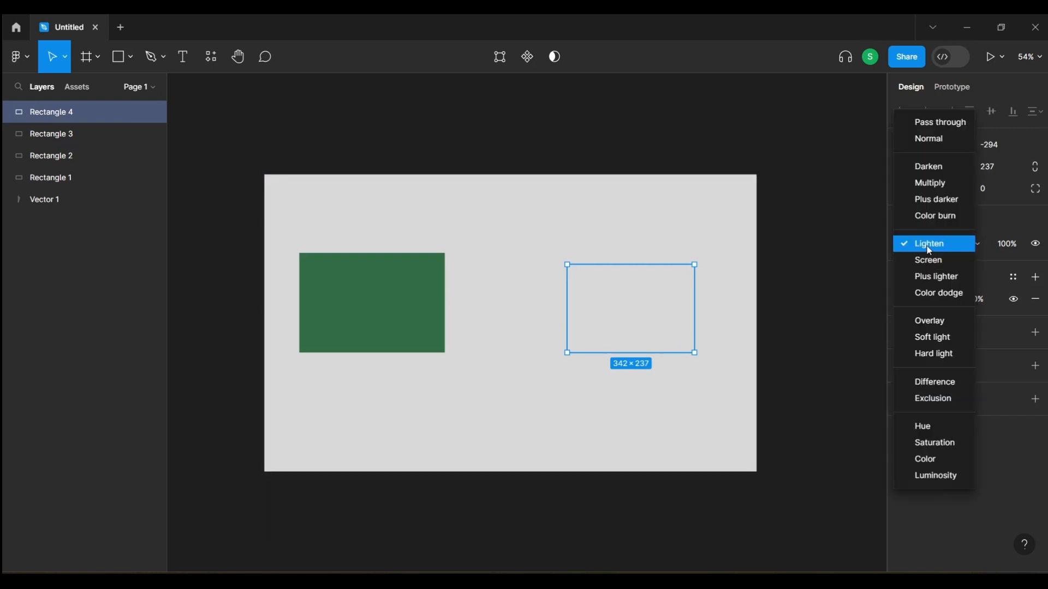
{"action": "left_click", "coordinate": [946, 128]}
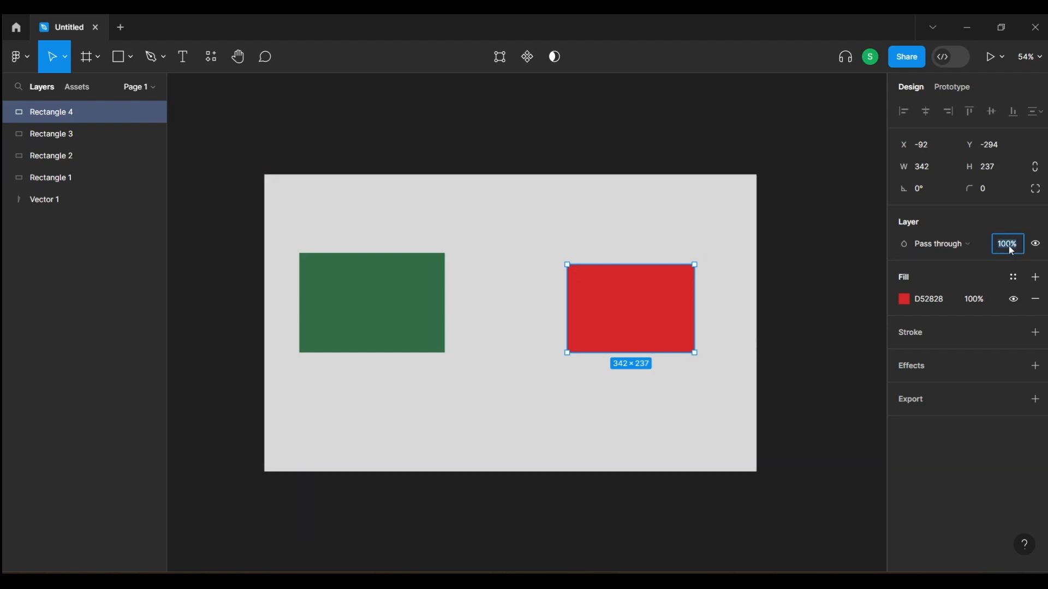
Step: Try layer opacities of 80% and 40% on the red rectangle
{"action": "type", "text": "0"}
{"action": "key", "text": "Return"}
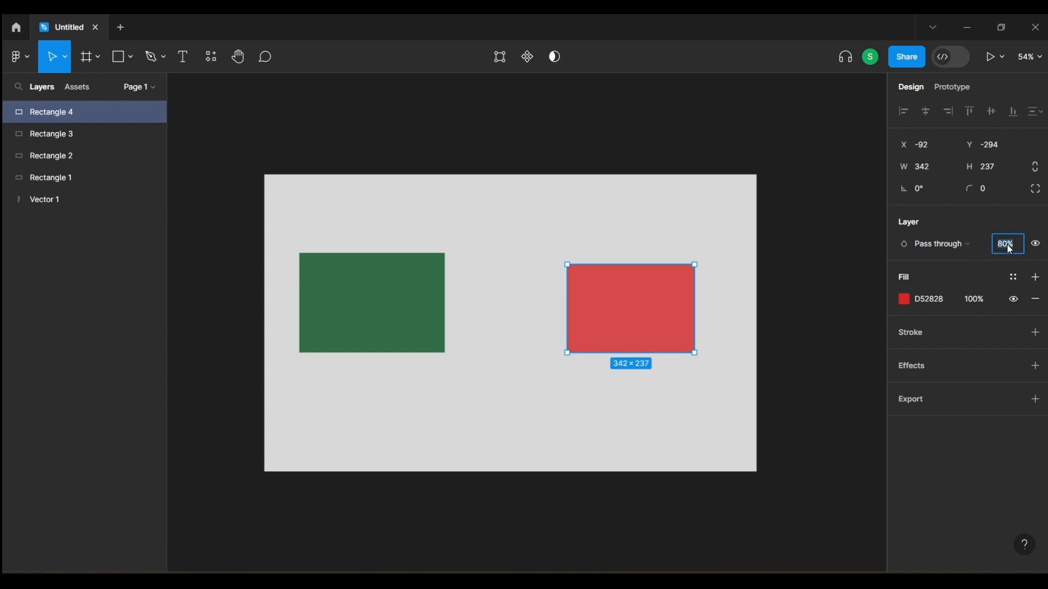
{"action": "left_click", "coordinate": [1007, 245]}
{"action": "type", "text": "40"}
{"action": "key", "text": "Return"}
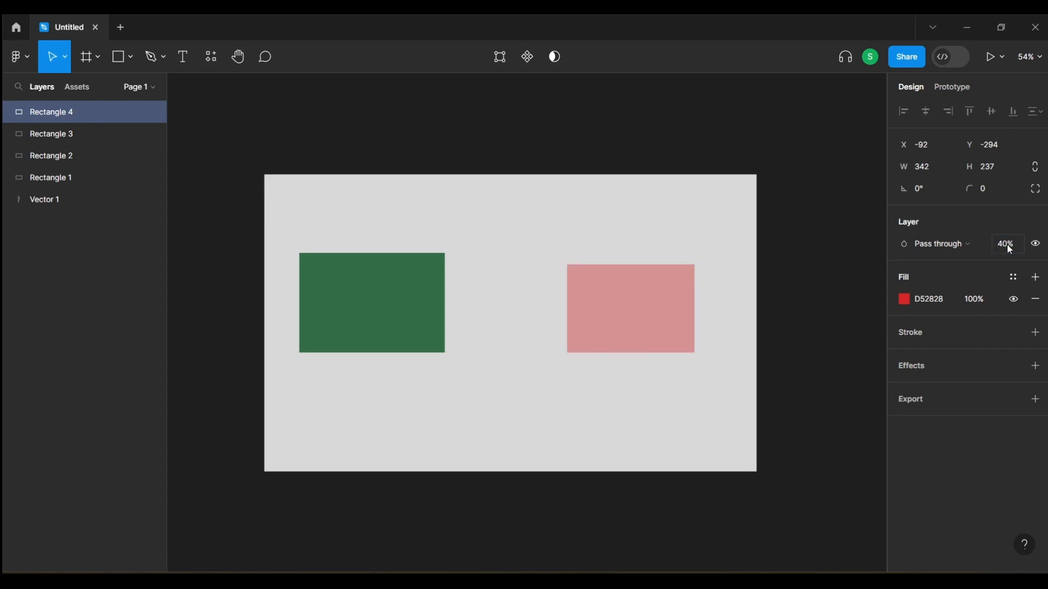
{"action": "left_click", "coordinate": [716, 254]}
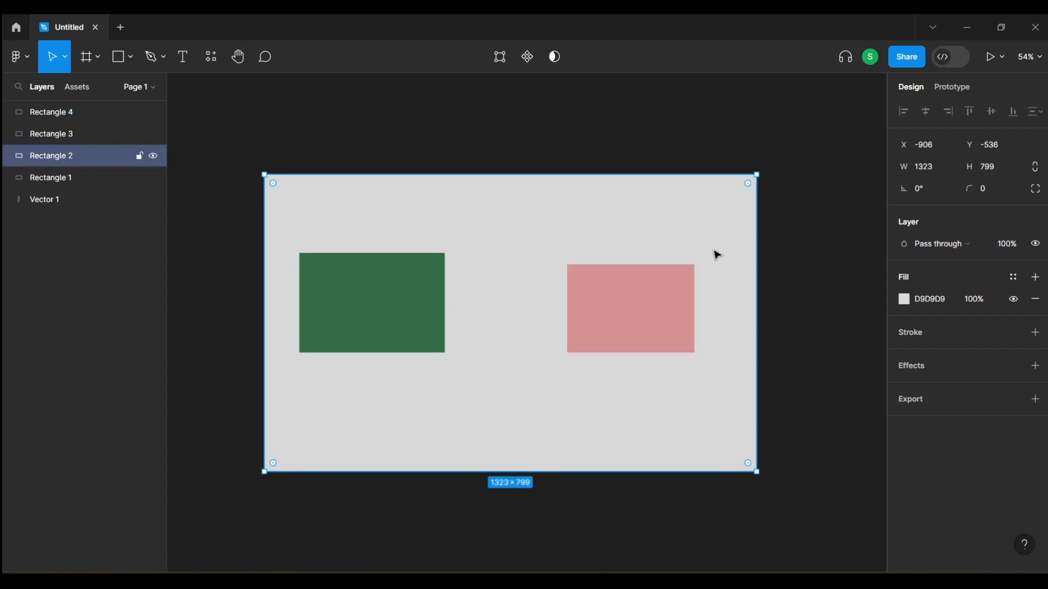
Step: Move the red rectangle slightly up to about X -81, Y -325 and set its layer opacity to 100%
{"action": "left_click", "coordinate": [664, 309]}
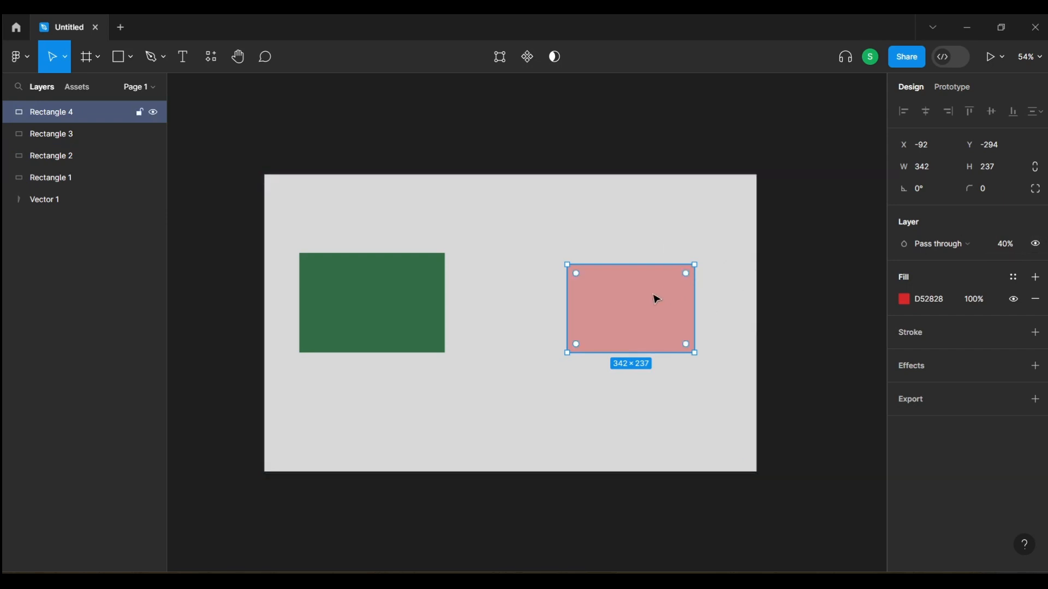
{"action": "mouse_move", "coordinate": [657, 299]}
{"action": "left_mouse_down"}
{"action": "mouse_move", "coordinate": [716, 234]}
{"action": "mouse_move", "coordinate": [706, 220]}
{"action": "mouse_move", "coordinate": [620, 278]}
{"action": "mouse_move", "coordinate": [659, 286]}
{"action": "left_mouse_up"}
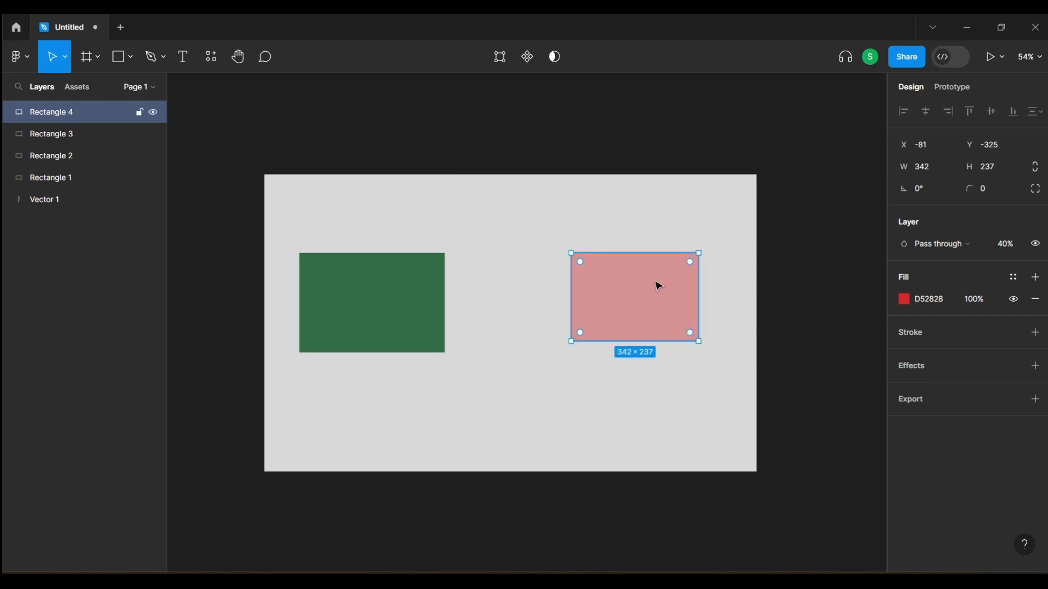
{"action": "left_click", "coordinate": [1003, 244]}
{"action": "type", "text": "100"}
{"action": "key", "text": "Return"}
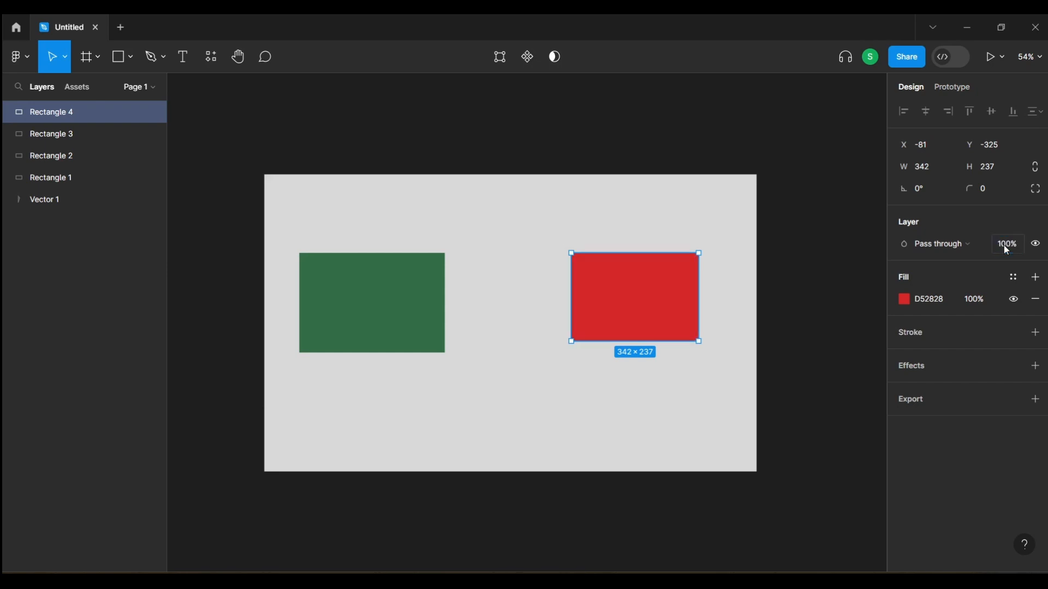
{"action": "left_click", "coordinate": [814, 346]}
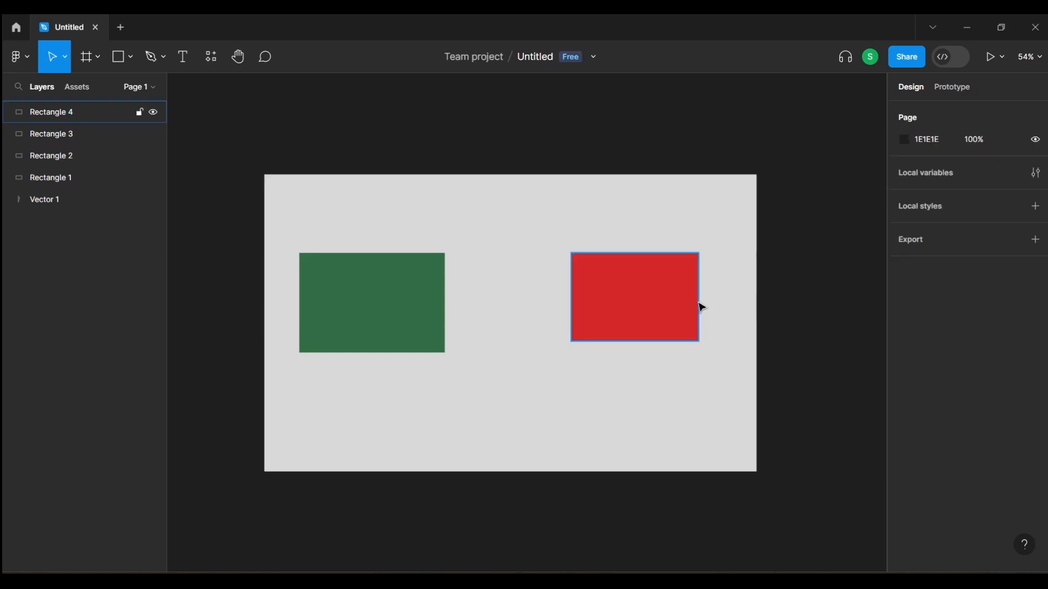
Step: Fill the large background rectangle with yellow DAC71E, then change the fill to cyan 1EC3DA
{"action": "left_click", "coordinate": [714, 312]}
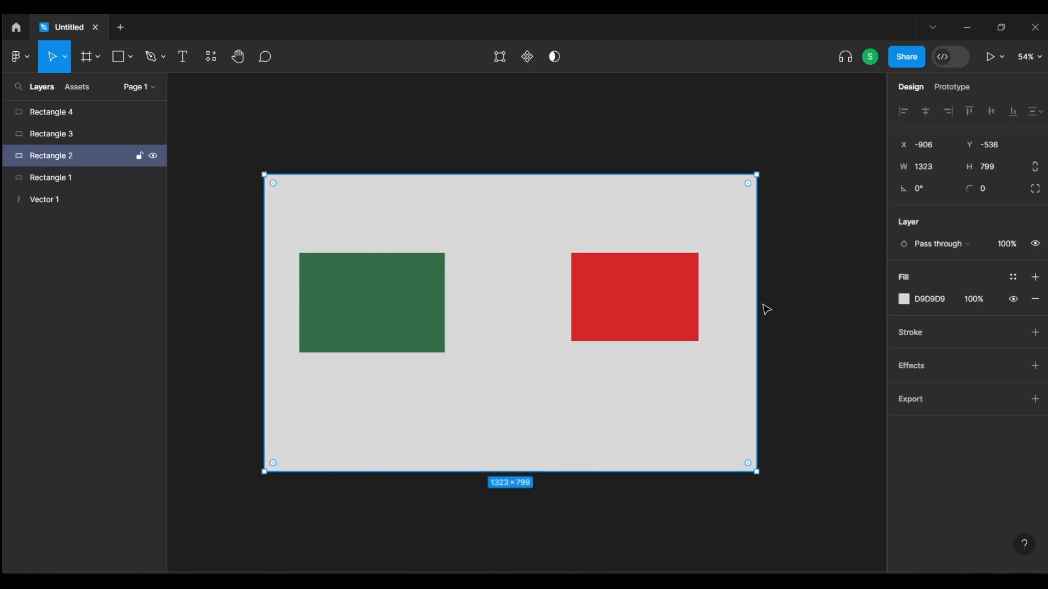
{"action": "left_click", "coordinate": [904, 299]}
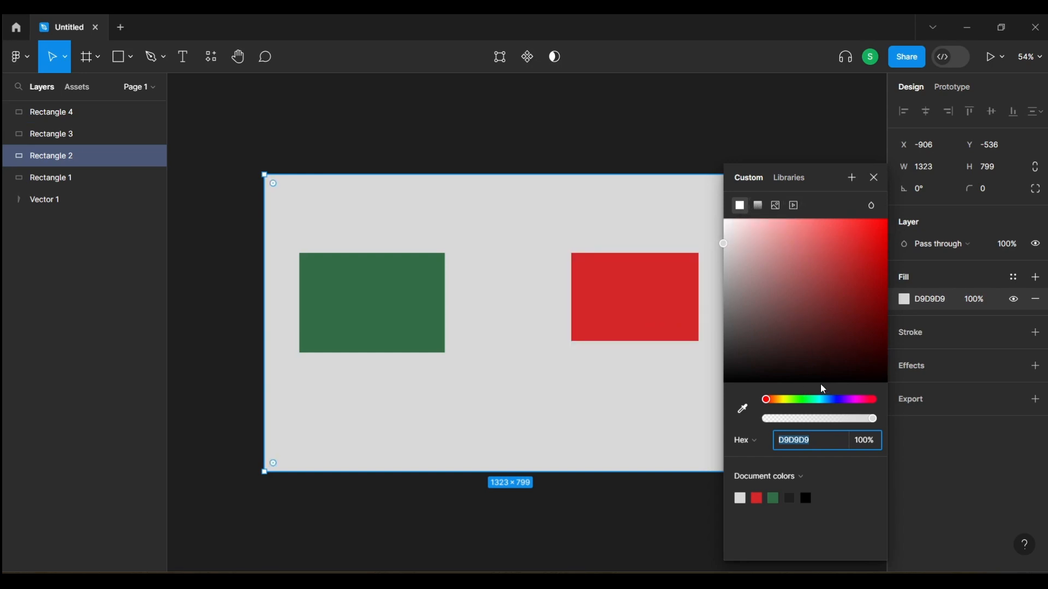
{"action": "left_click", "coordinate": [786, 403]}
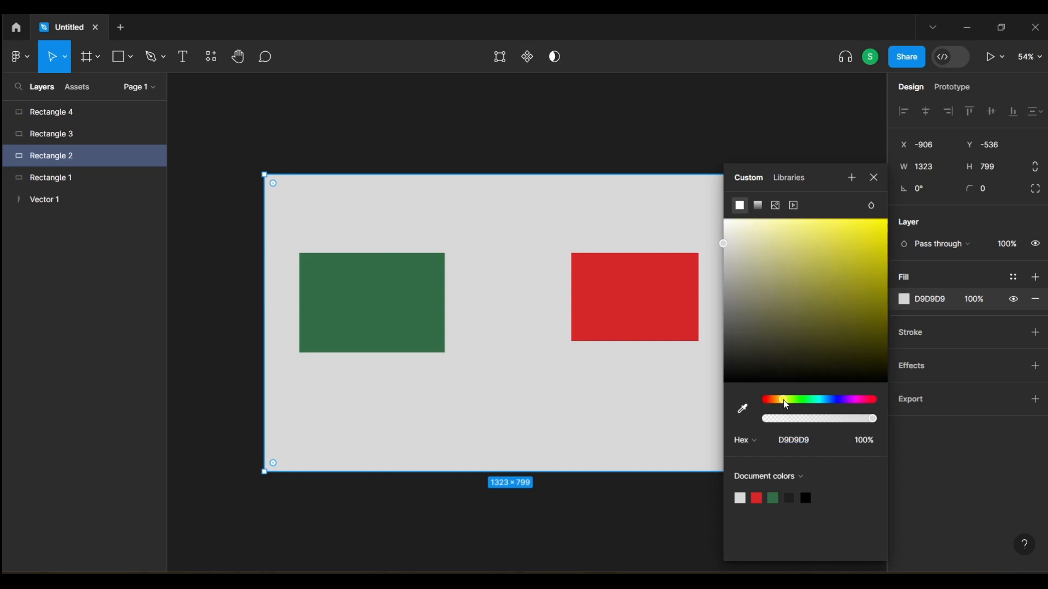
{"action": "left_click_drag", "start_coordinate": [787, 405], "coordinate": [782, 403]}
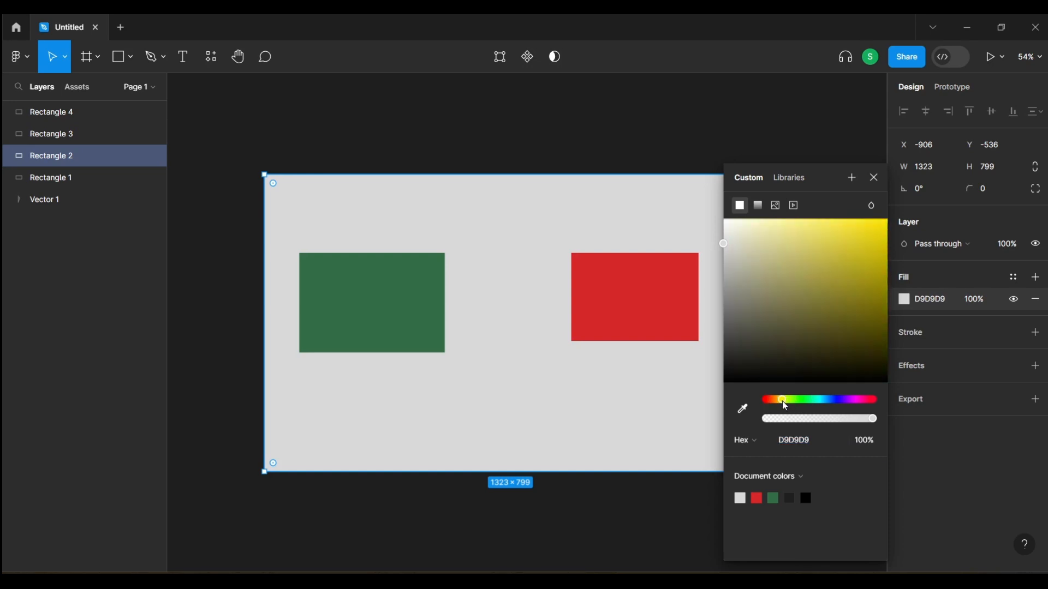
{"action": "left_click", "coordinate": [867, 244]}
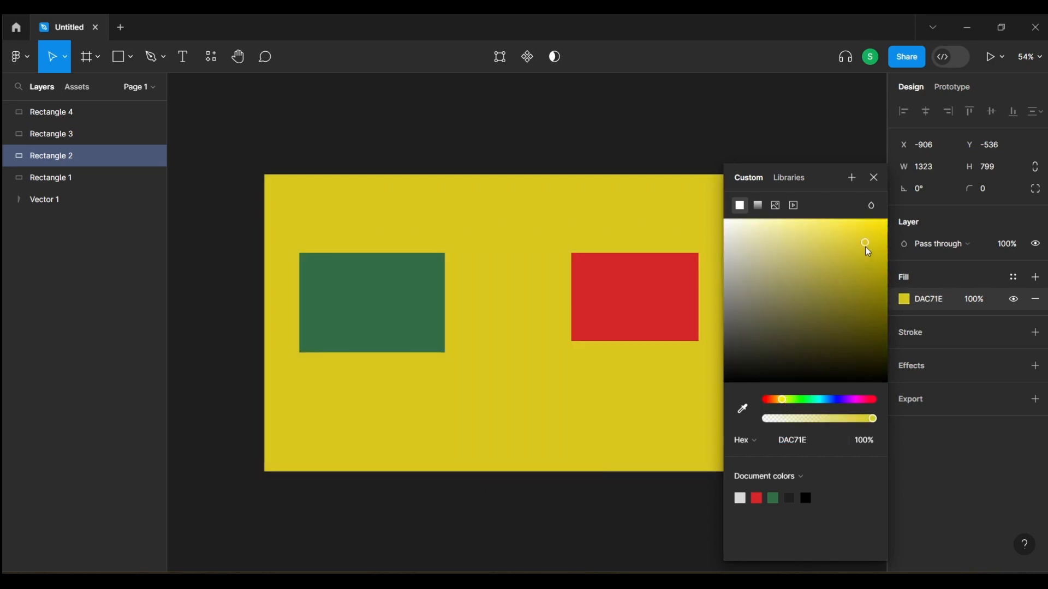
{"action": "left_click", "coordinate": [822, 400]}
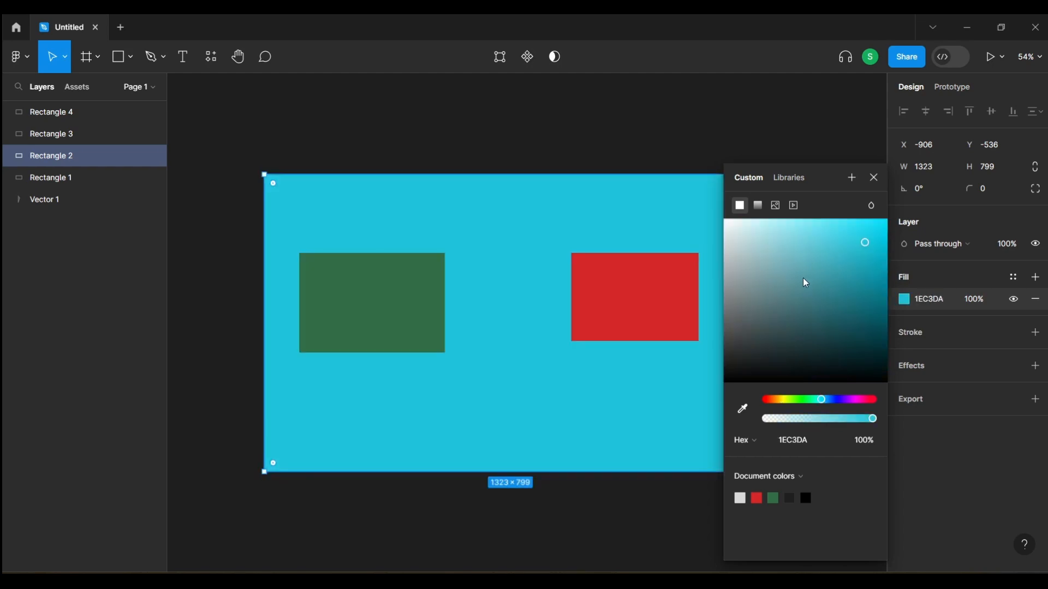
Step: Turn the large rectangle's fill into a slightly tilted linear gradient with the transparent end stop in blue 221EDA
{"action": "left_click", "coordinate": [758, 206]}
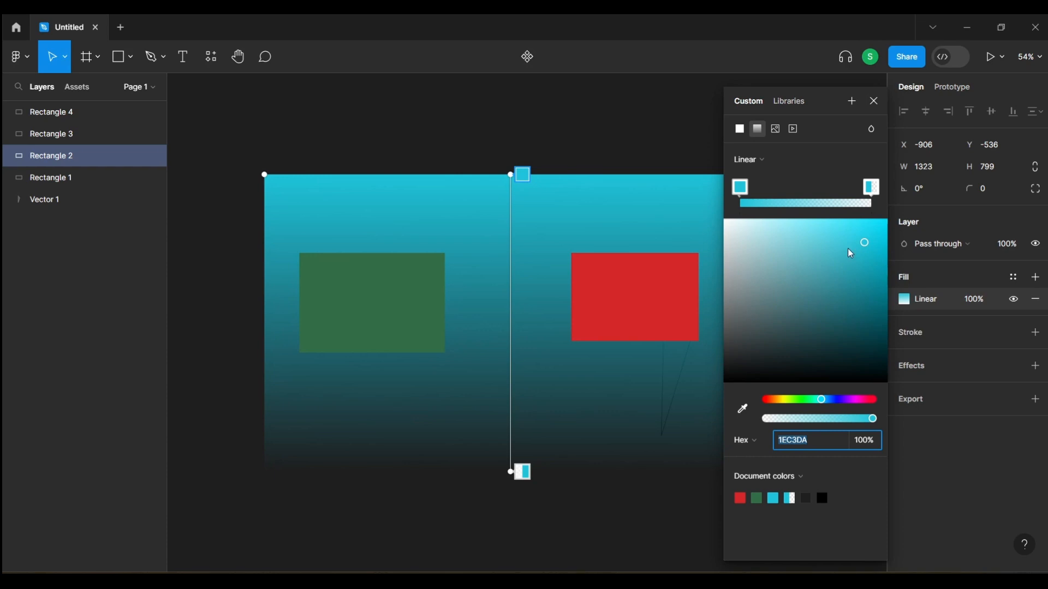
{"action": "left_click", "coordinate": [876, 190]}
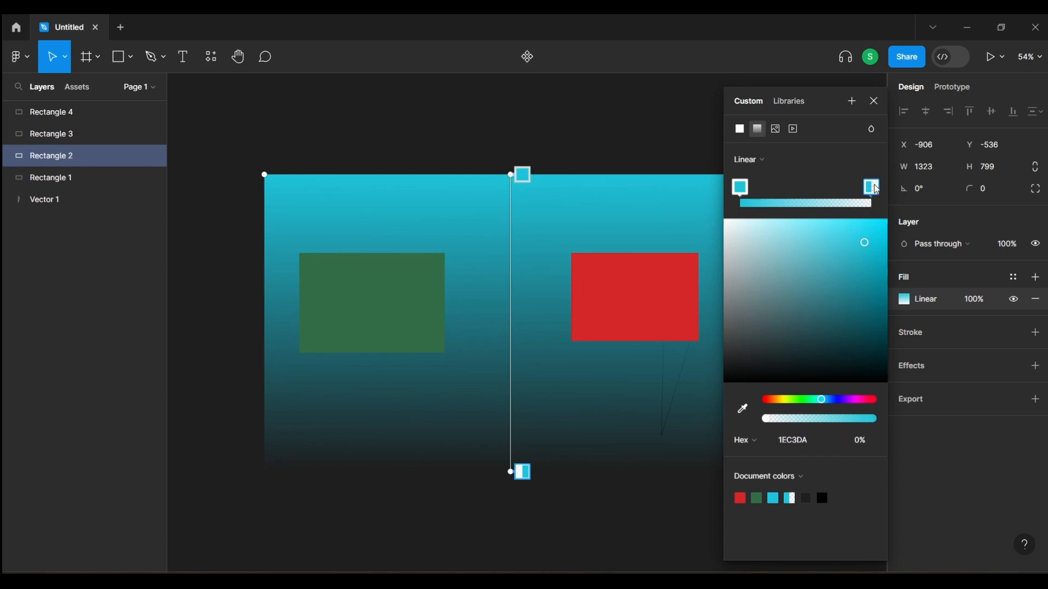
{"action": "left_click", "coordinate": [823, 402]}
{"action": "left_click_drag", "start_coordinate": [823, 404], "coordinate": [841, 415]}
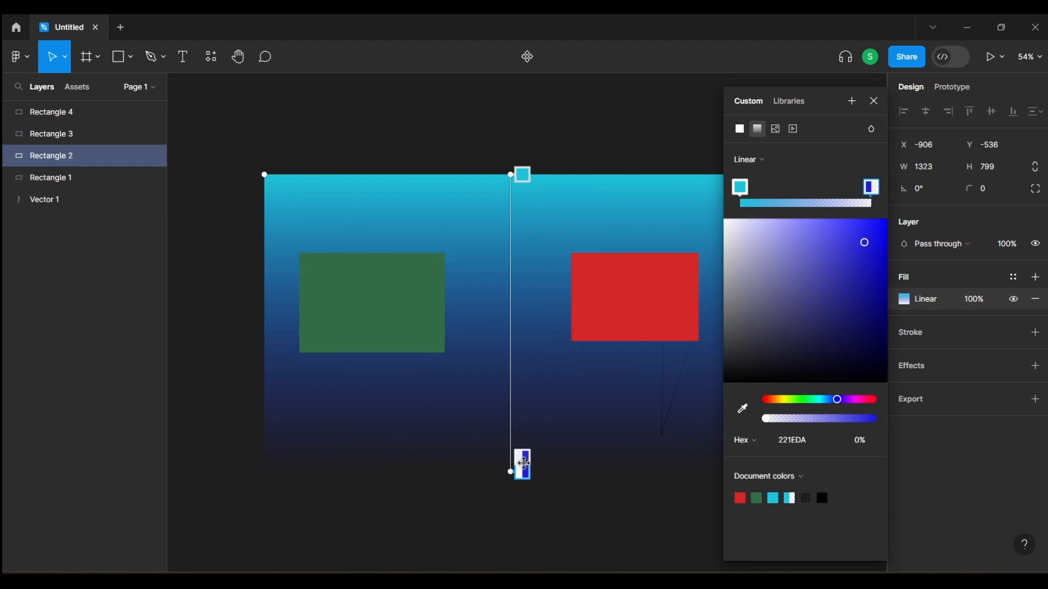
{"action": "mouse_move", "coordinate": [510, 473]}
{"action": "left_mouse_down"}
{"action": "mouse_move", "coordinate": [502, 446]}
{"action": "mouse_move", "coordinate": [521, 486]}
{"action": "left_mouse_up"}
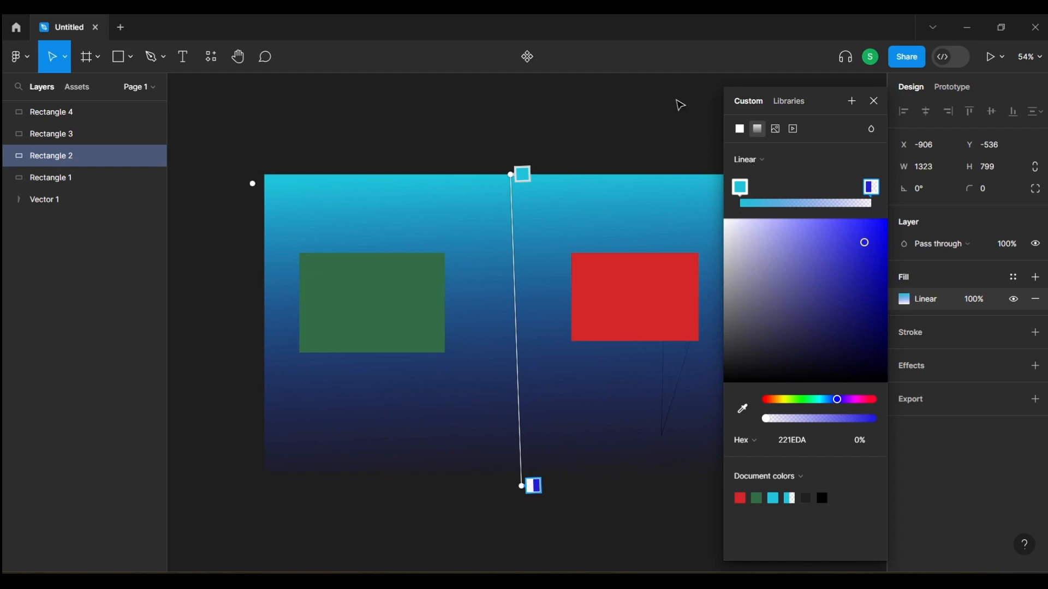
{"action": "left_click", "coordinate": [874, 103]}
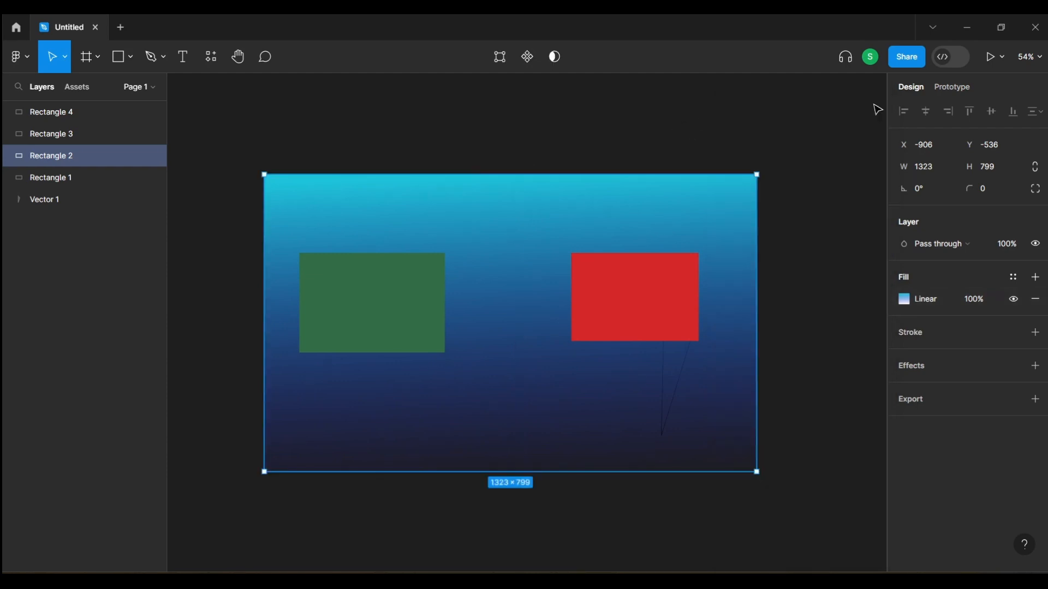
Step: Delete the small red and green rectangles
{"action": "left_click", "coordinate": [674, 307]}
{"action": "key", "text": "Delete"}
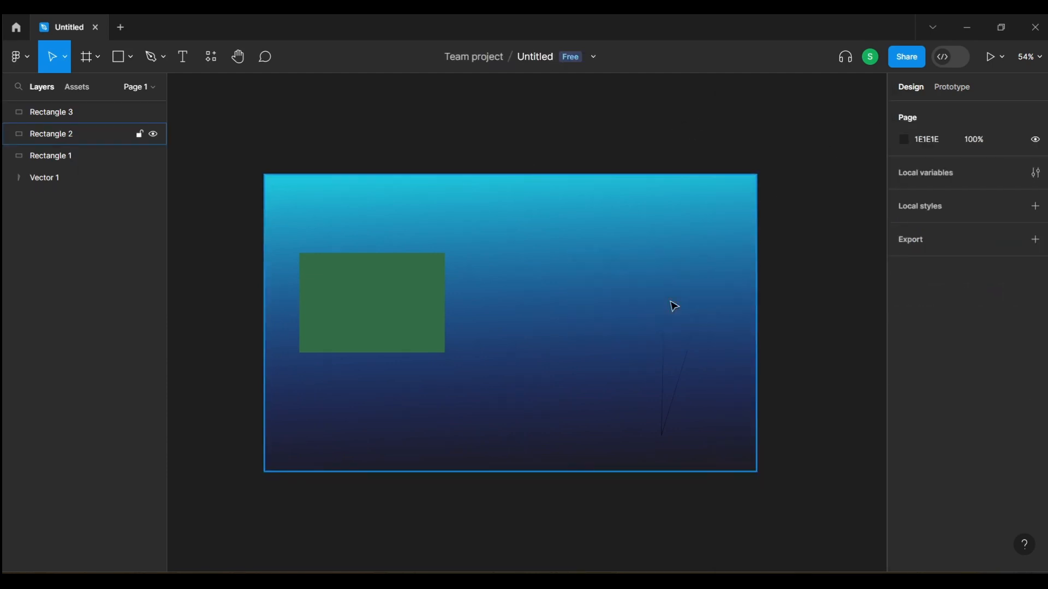
{"action": "left_click", "coordinate": [394, 315]}
{"action": "key", "text": "Delete"}
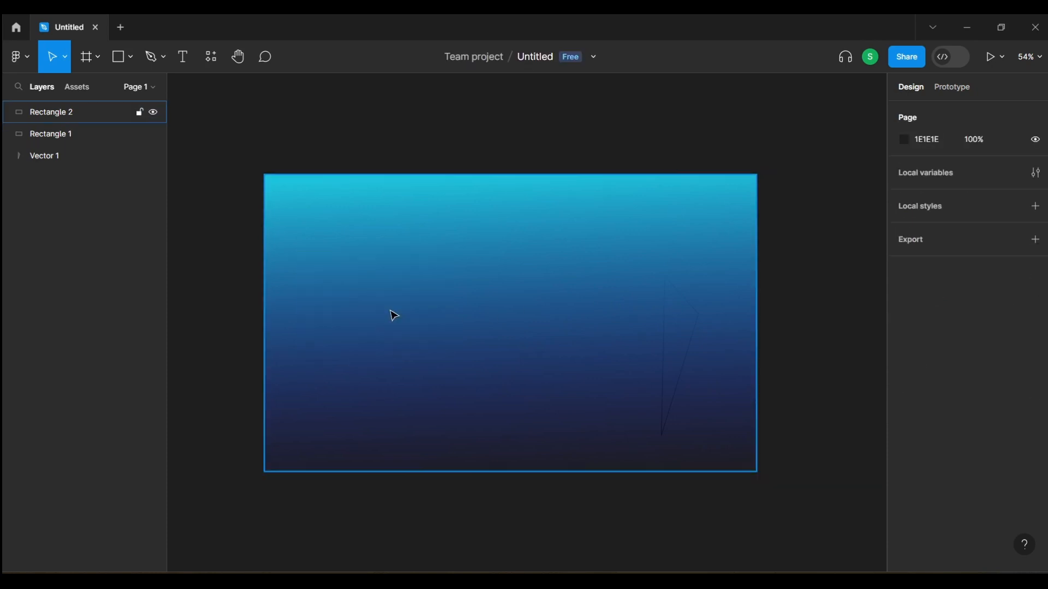
Step: Move the large gradient rectangle up and left, off the vector drawing, to about X -1559, Y -630
{"action": "left_click", "coordinate": [560, 254]}
{"action": "left_click_drag", "start_coordinate": [560, 254], "coordinate": [500, 226]}
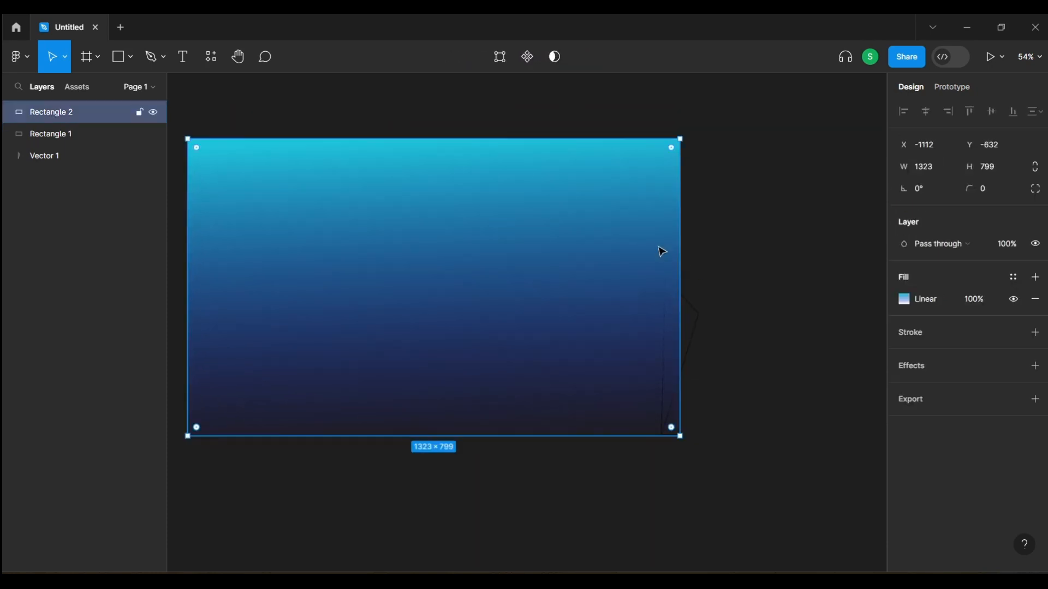
{"action": "scroll", "coordinate": [603, 503], "scroll_direction": "left", "scroll_amount": 5}
{"action": "left_click_drag", "start_coordinate": [606, 330], "coordinate": [444, 334]}
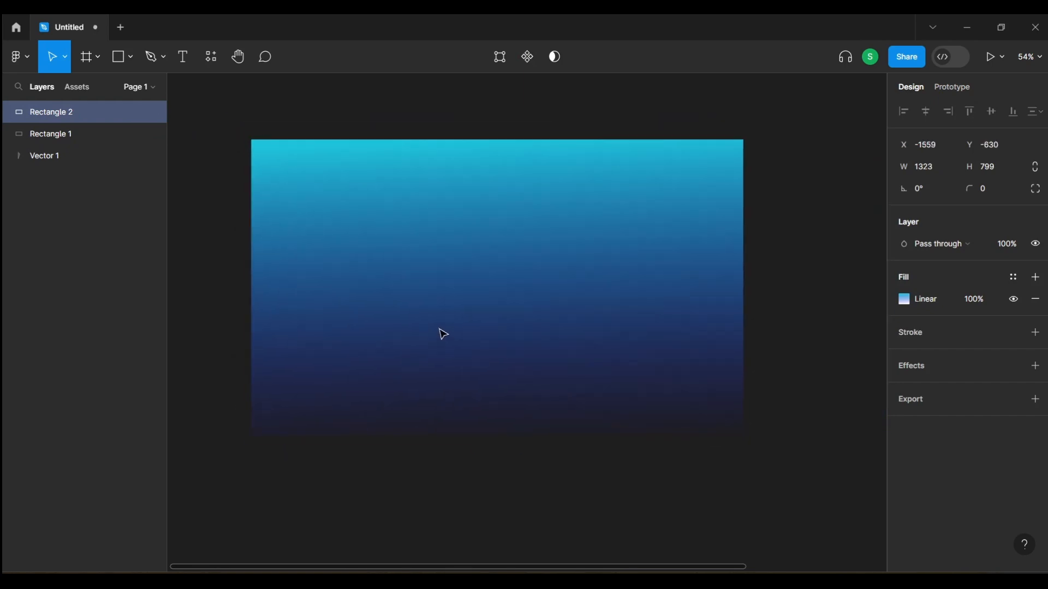
Step: Draw a rectangle about 396 × 298 overlapping the upper-right corner of the gradient rectangle
{"action": "left_click", "coordinate": [752, 116]}
{"action": "left_click", "coordinate": [115, 65]}
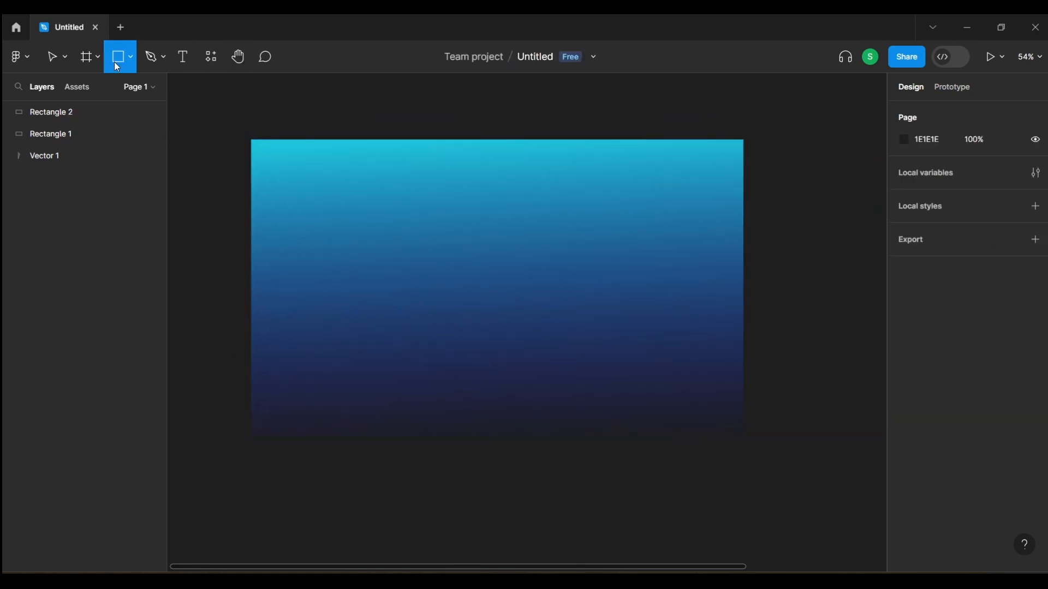
{"action": "mouse_move", "coordinate": [251, 106]}
{"action": "left_mouse_down"}
{"action": "mouse_move", "coordinate": [375, 205]}
{"action": "mouse_move", "coordinate": [785, 183]}
{"action": "left_mouse_up"}
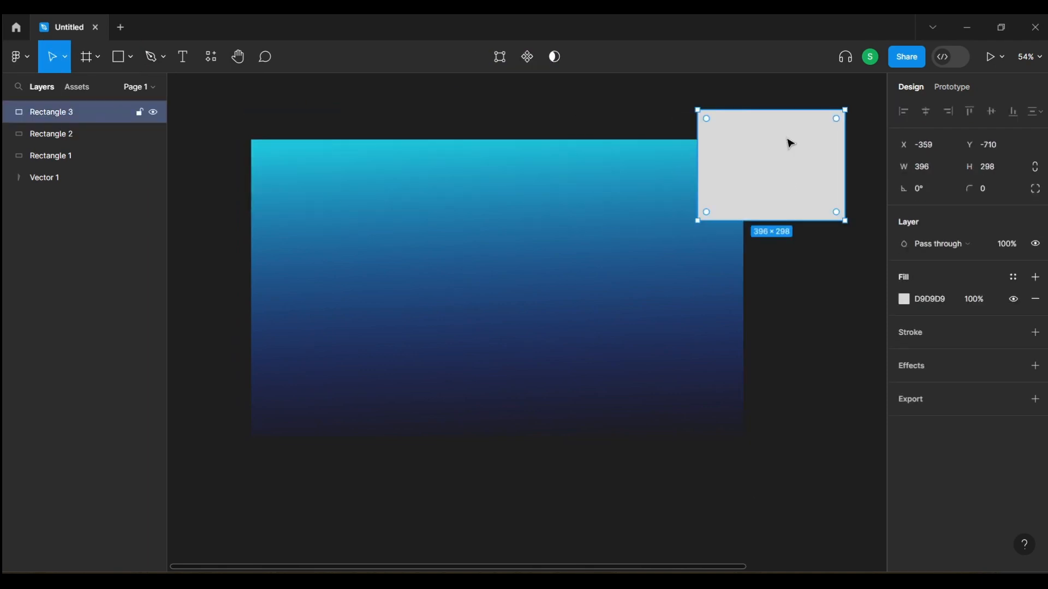
Step: Change the large rectangle's gradient to Radial and place its outer handle at the middle of the rectangle's left edge
{"action": "left_click", "coordinate": [493, 222]}
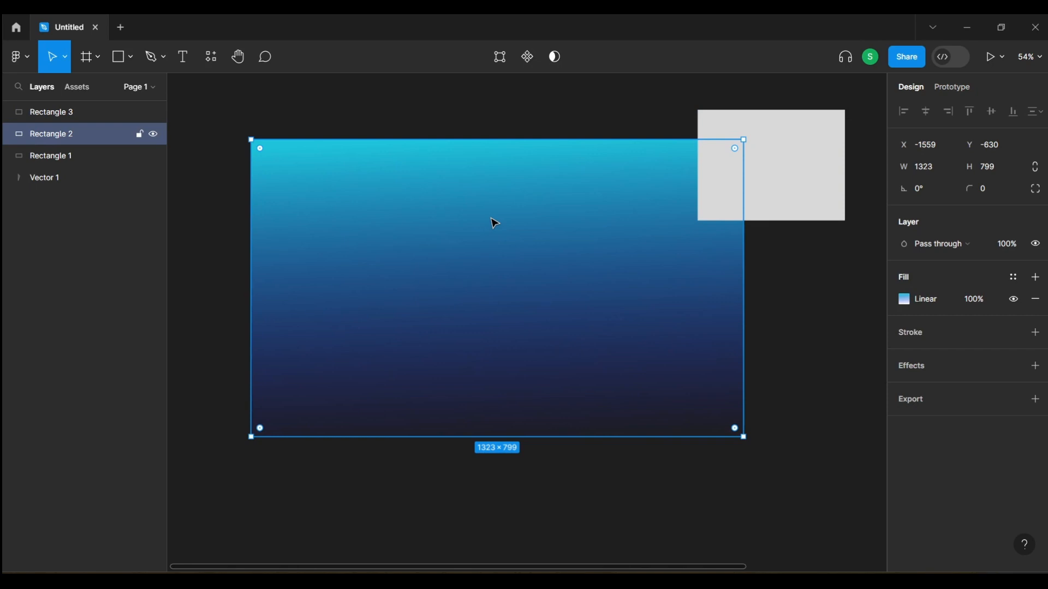
{"action": "left_click", "coordinate": [914, 299]}
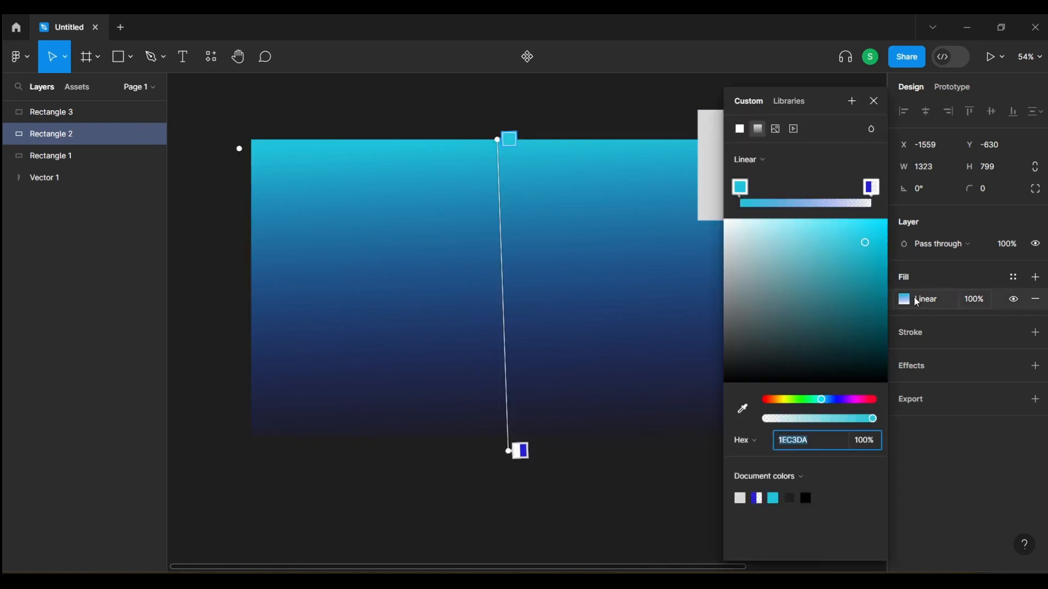
{"action": "left_click", "coordinate": [766, 157]}
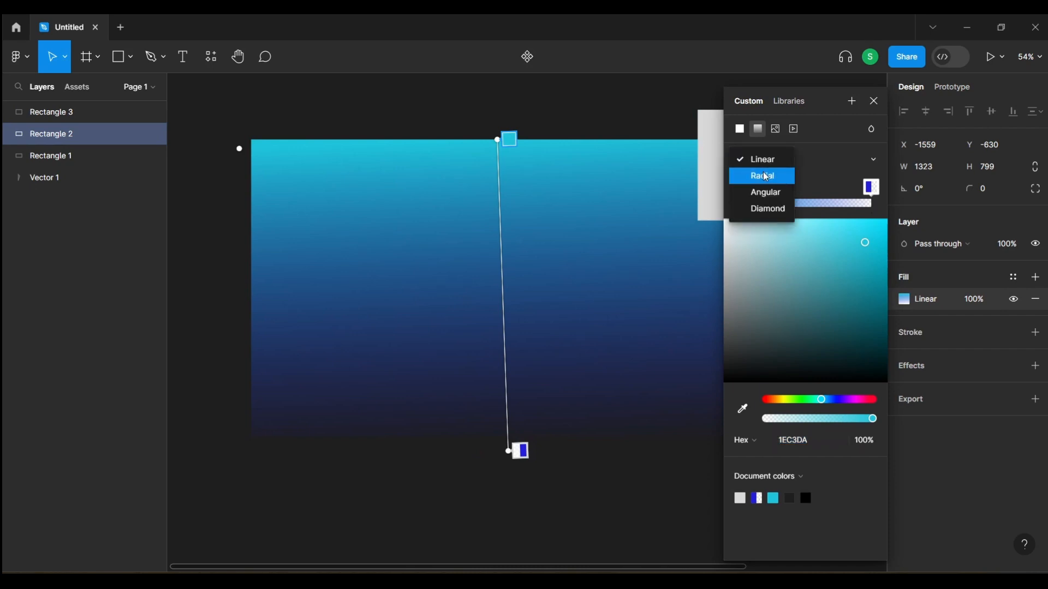
{"action": "left_click", "coordinate": [813, 172]}
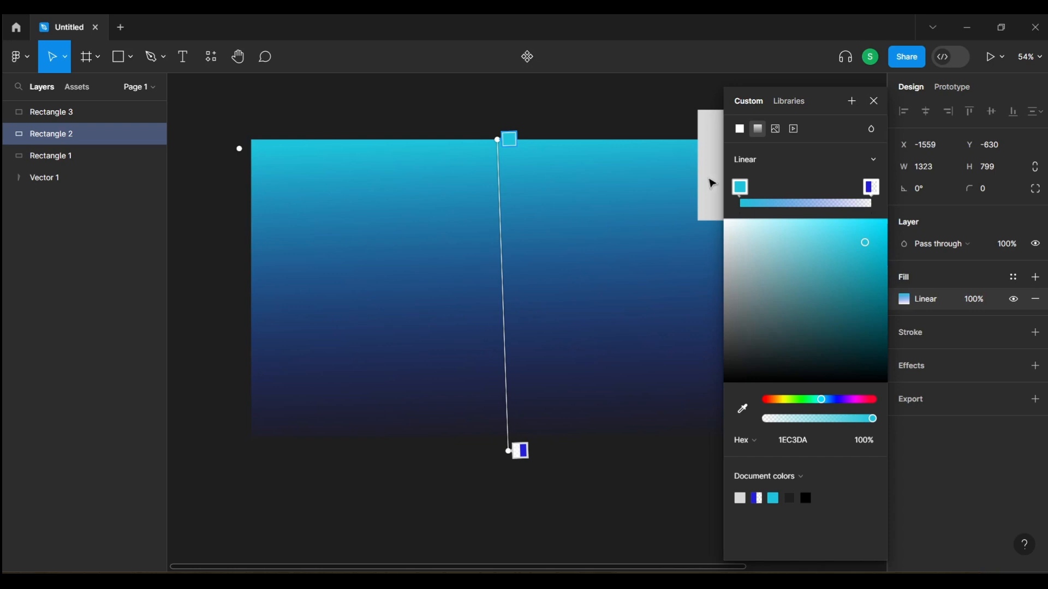
{"action": "left_click", "coordinate": [767, 163]}
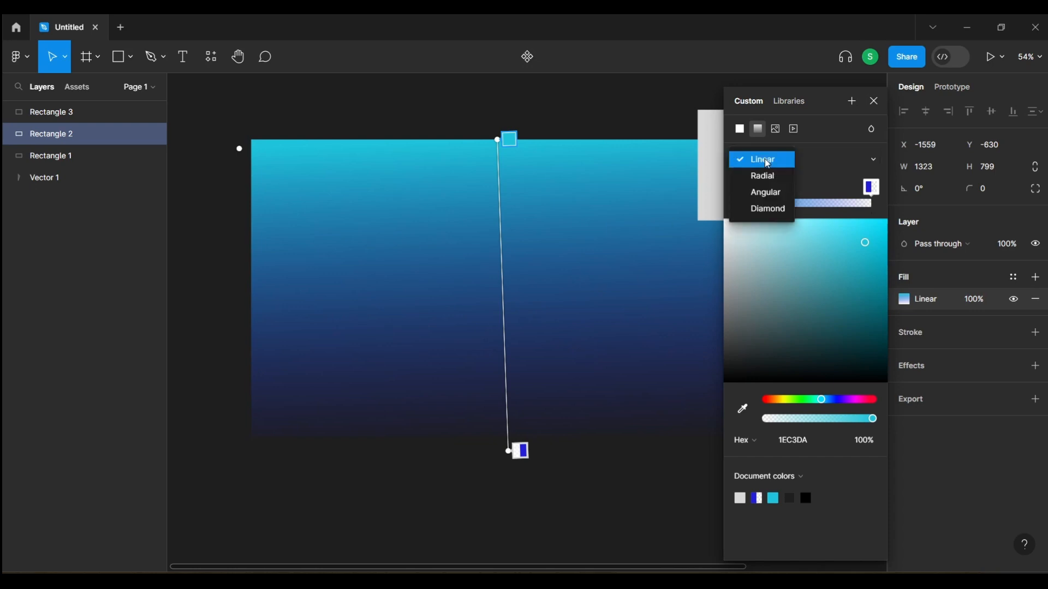
{"action": "left_click", "coordinate": [764, 176]}
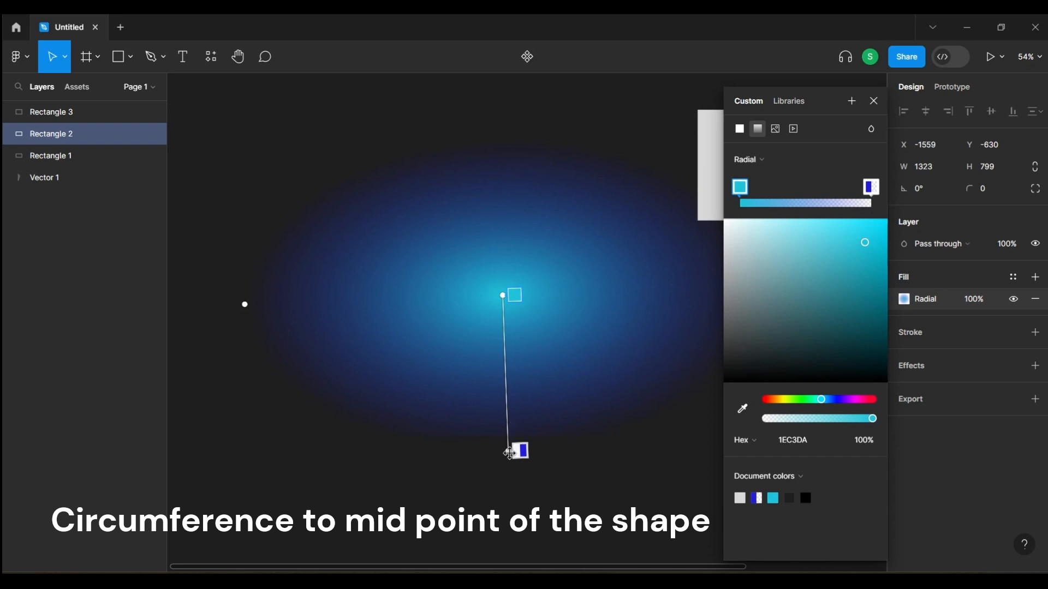
{"action": "left_click_drag", "start_coordinate": [513, 451], "coordinate": [285, 430]}
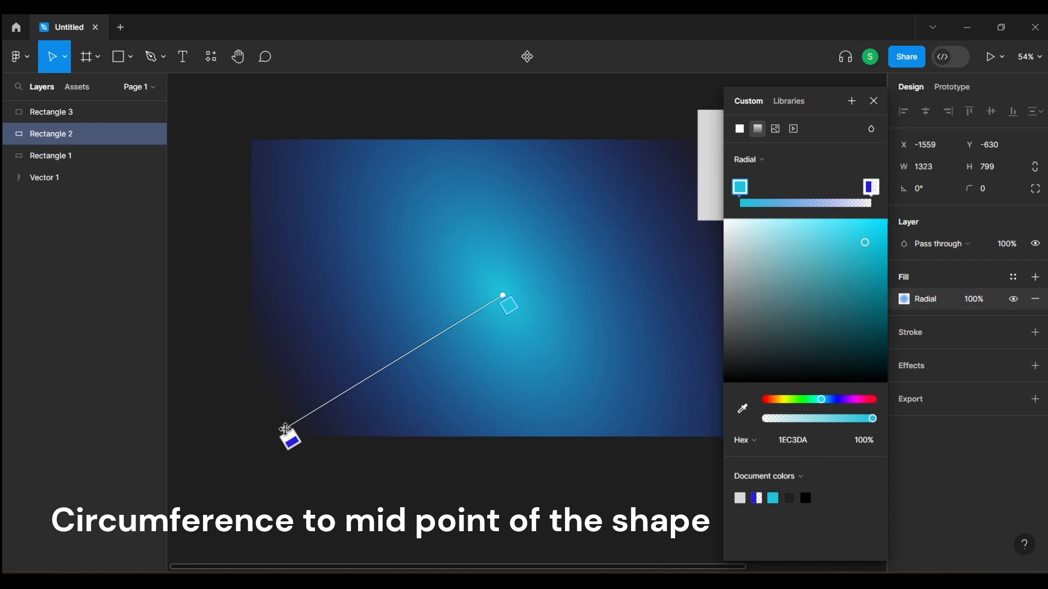
{"action": "left_click_drag", "start_coordinate": [286, 430], "coordinate": [253, 307]}
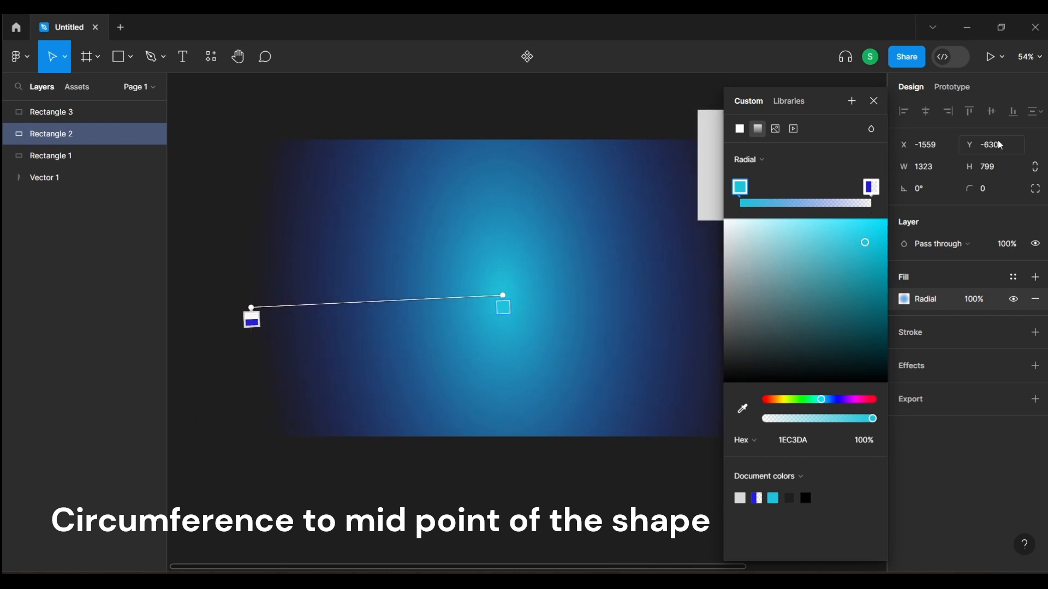
Step: Try the Angular and Diamond gradients on the large rectangle and set its gradient type to Linear
{"action": "left_click", "coordinate": [777, 162]}
{"action": "left_click", "coordinate": [776, 177]}
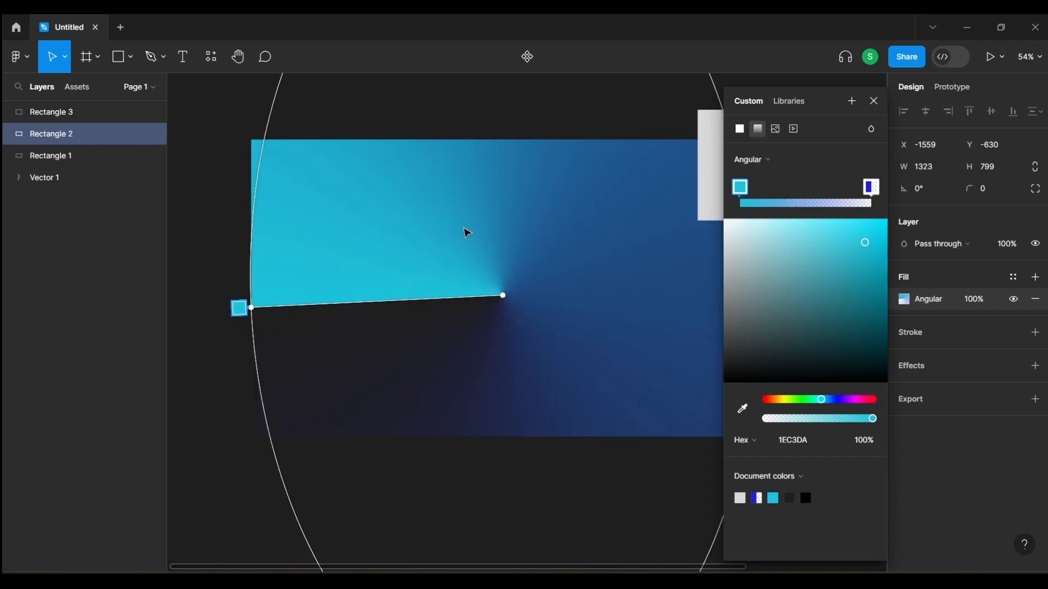
{"action": "left_click", "coordinate": [762, 160]}
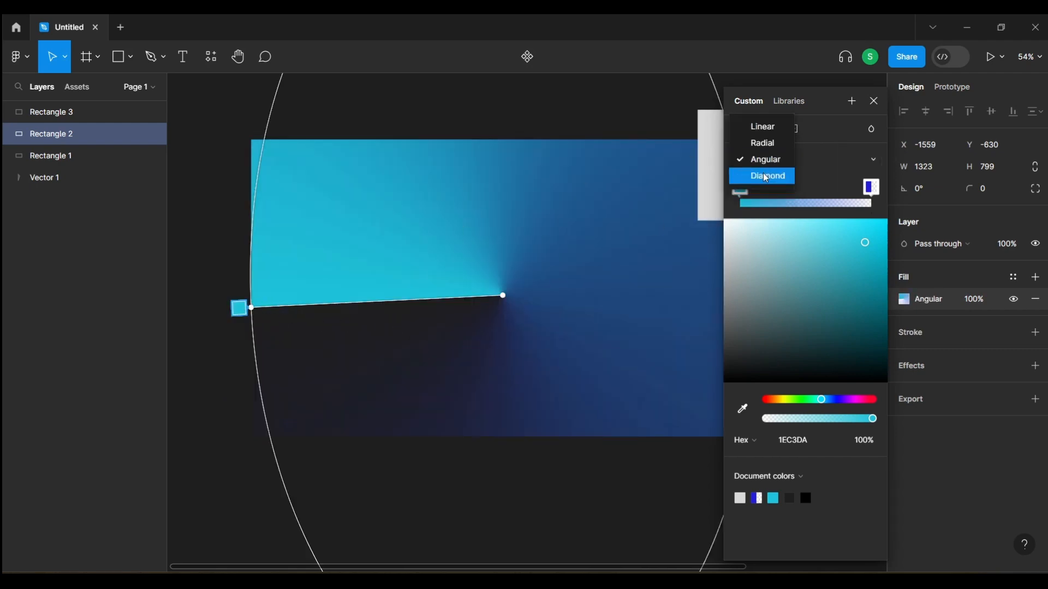
{"action": "left_click", "coordinate": [766, 174]}
{"action": "left_click", "coordinate": [779, 162]}
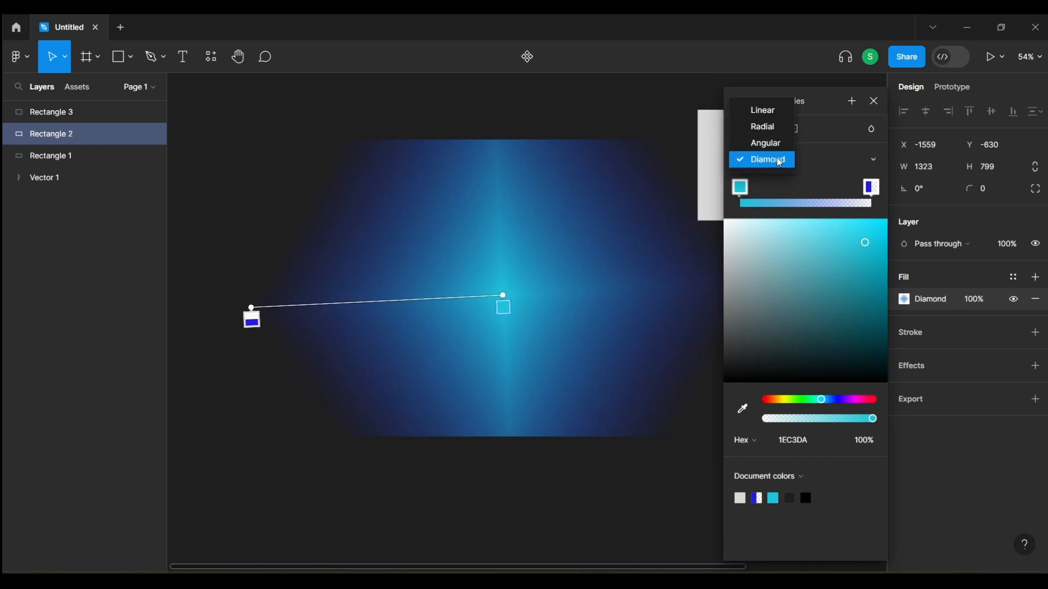
{"action": "left_click", "coordinate": [765, 112]}
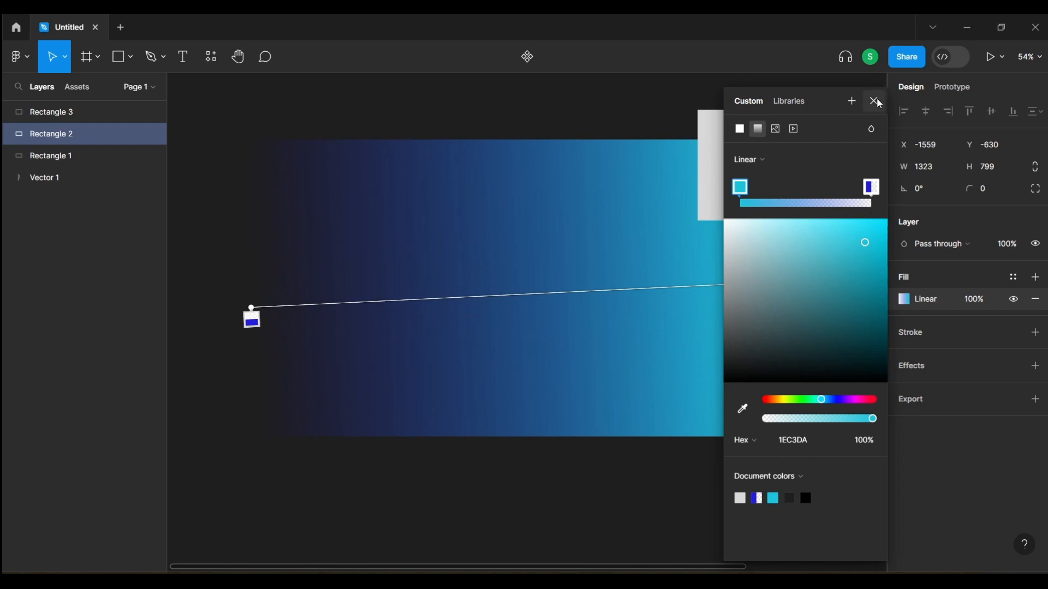
Step: Try the image and video fills on the large rectangle and restore its linear gradient fill
{"action": "left_click", "coordinate": [776, 130]}
{"action": "left_click", "coordinate": [799, 129]}
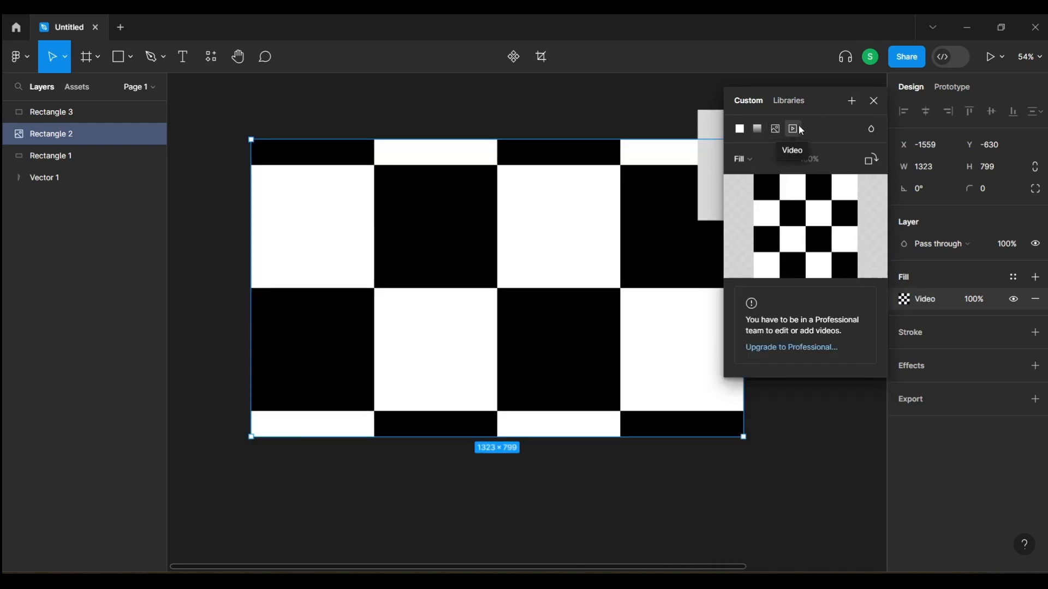
{"action": "left_click", "coordinate": [758, 130]}
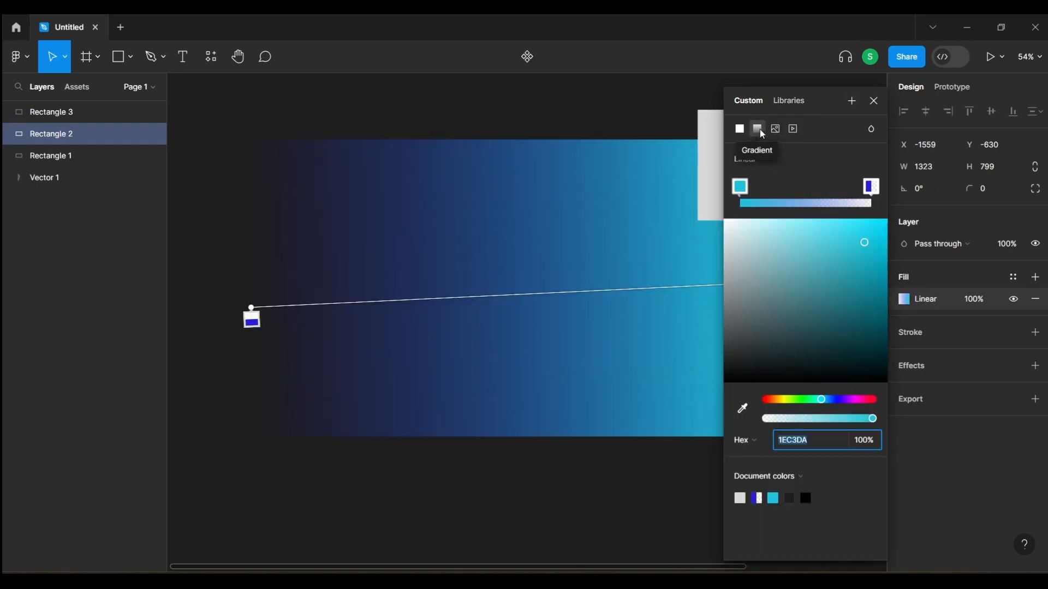
{"action": "left_click", "coordinate": [876, 100]}
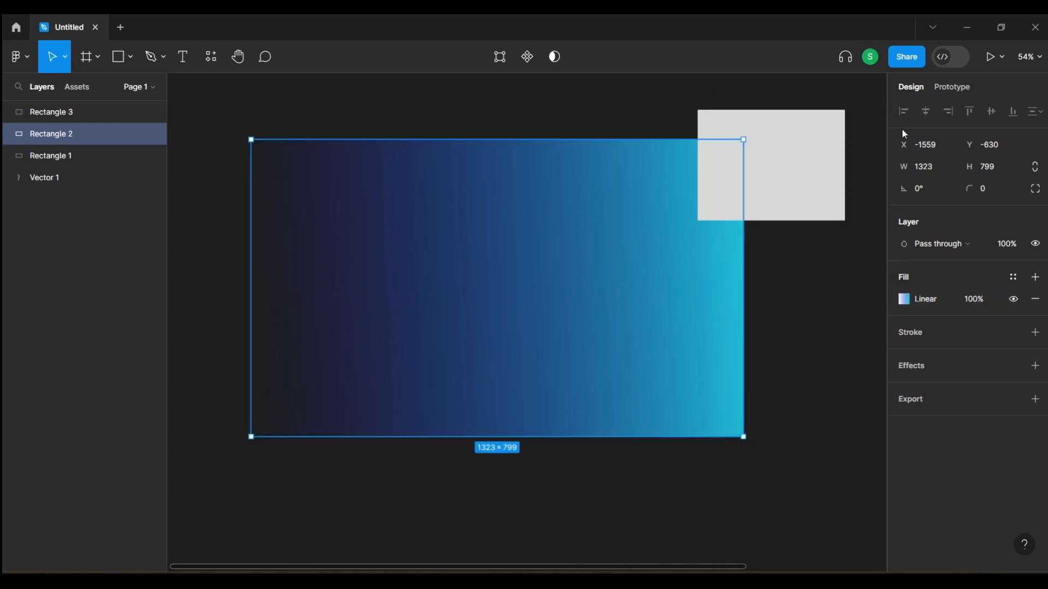
Step: Delete the small grey rectangle overlapping the gradient rectangle's upper-right corner
{"action": "left_click", "coordinate": [789, 215]}
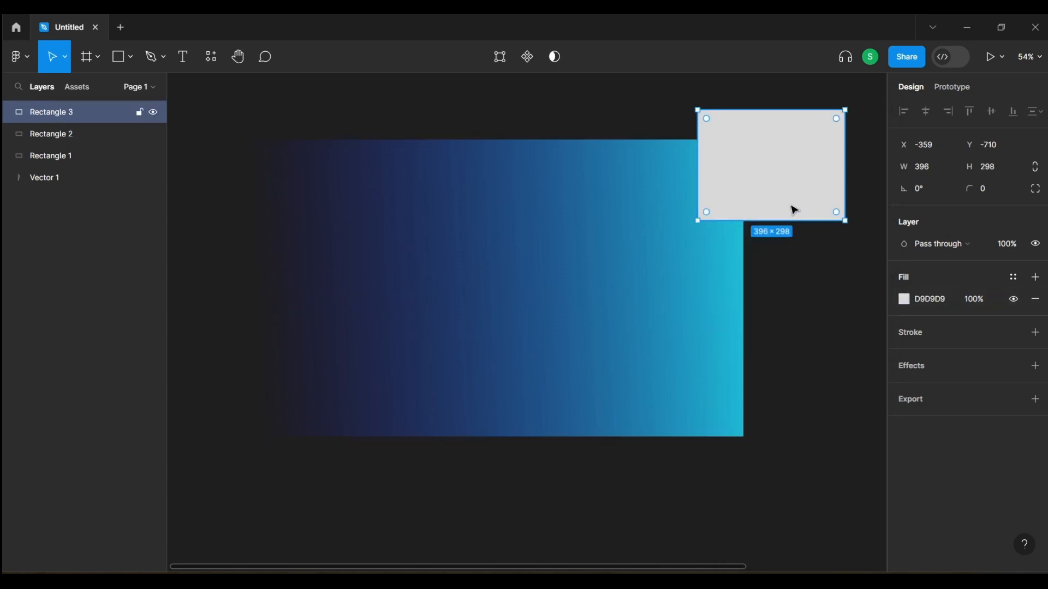
{"action": "key", "text": "Delete"}
Step: Add an inside stroke to the gradient rectangle with weight 10 and colour FFFFFF
{"action": "left_click", "coordinate": [686, 250]}
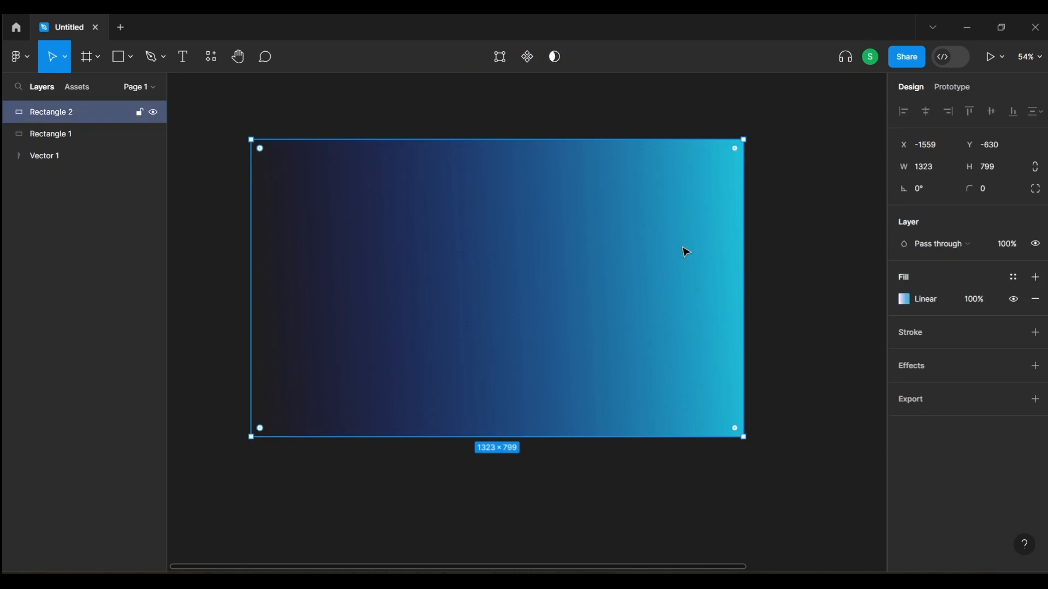
{"action": "left_click", "coordinate": [1036, 334]}
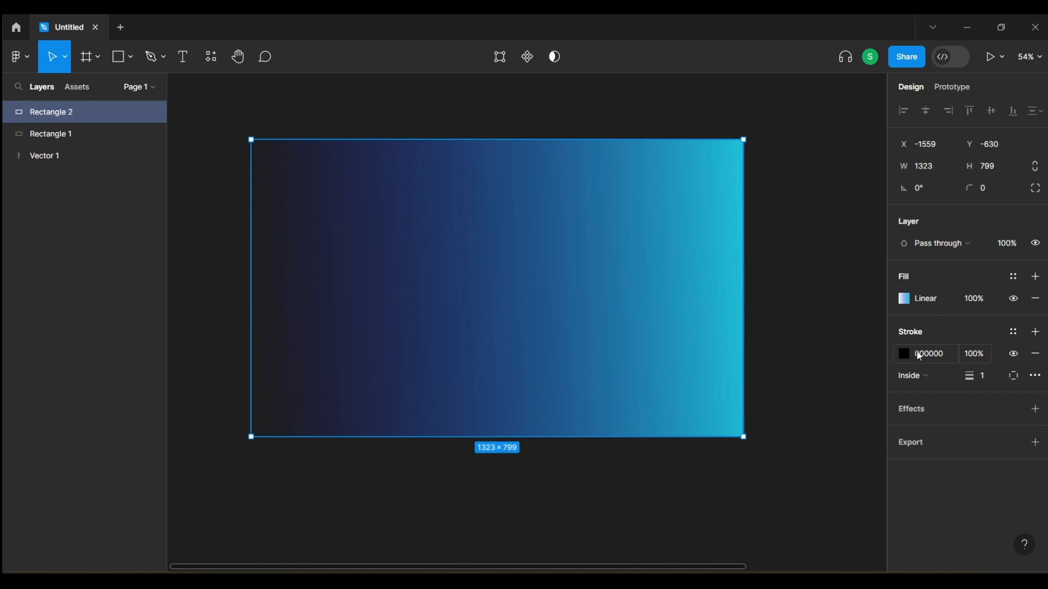
{"action": "left_click", "coordinate": [921, 356]}
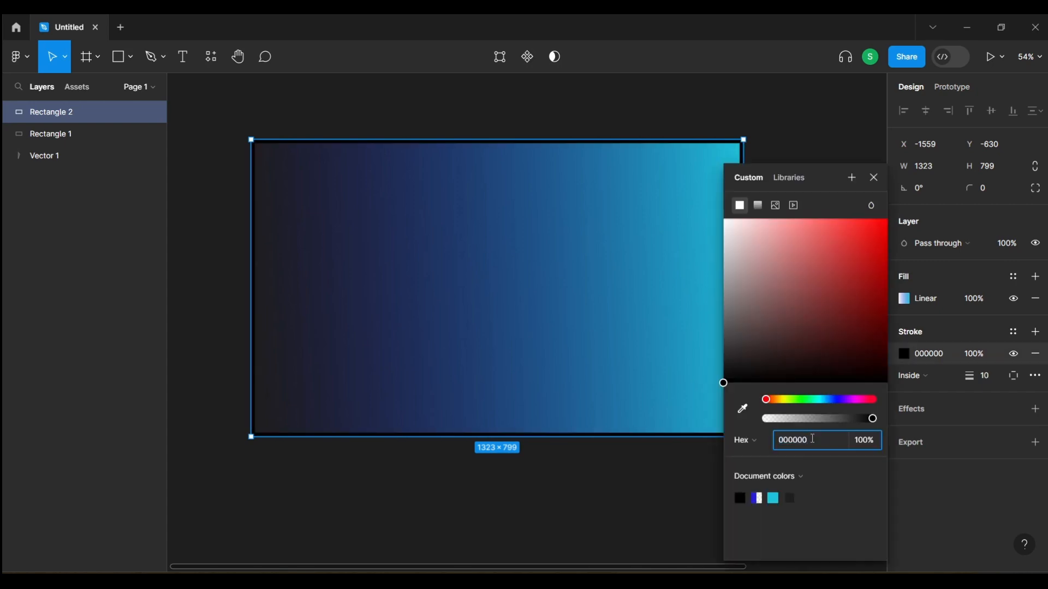
{"action": "left_click", "coordinate": [813, 439]}
{"action": "type", "text": "ffffff"}
{"action": "key", "text": "Return"}
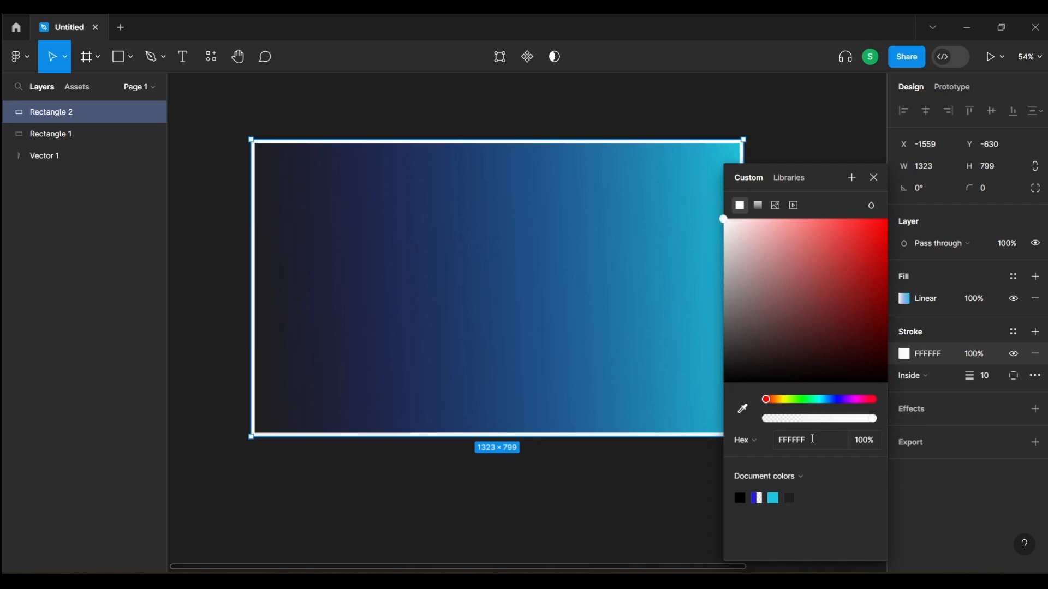
{"action": "left_click", "coordinate": [820, 136]}
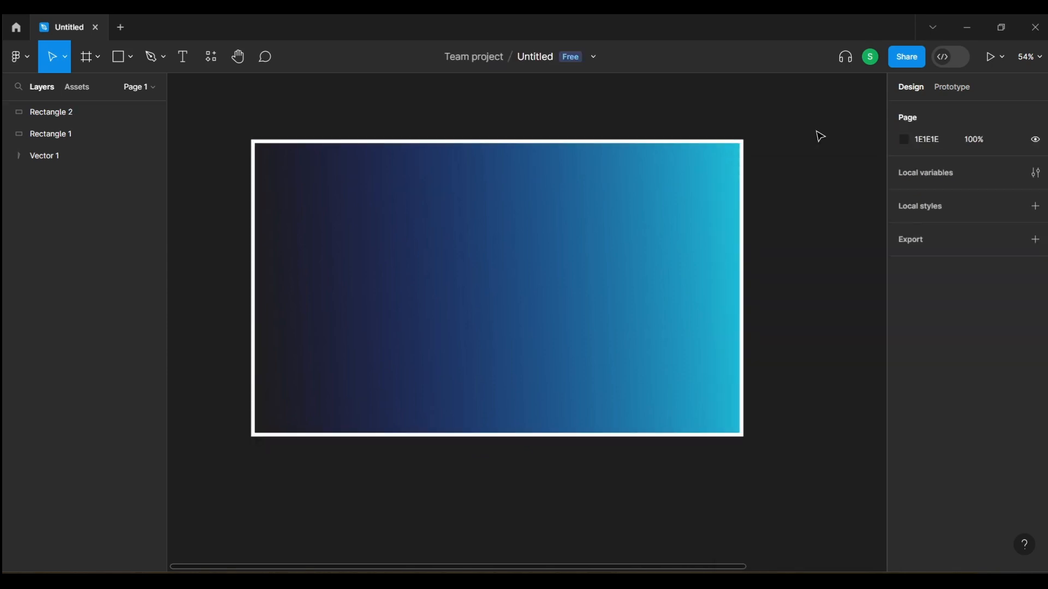
Step: Move the gradient rectangle right and slightly down to about X -1386, Y -609
{"action": "left_click", "coordinate": [526, 229]}
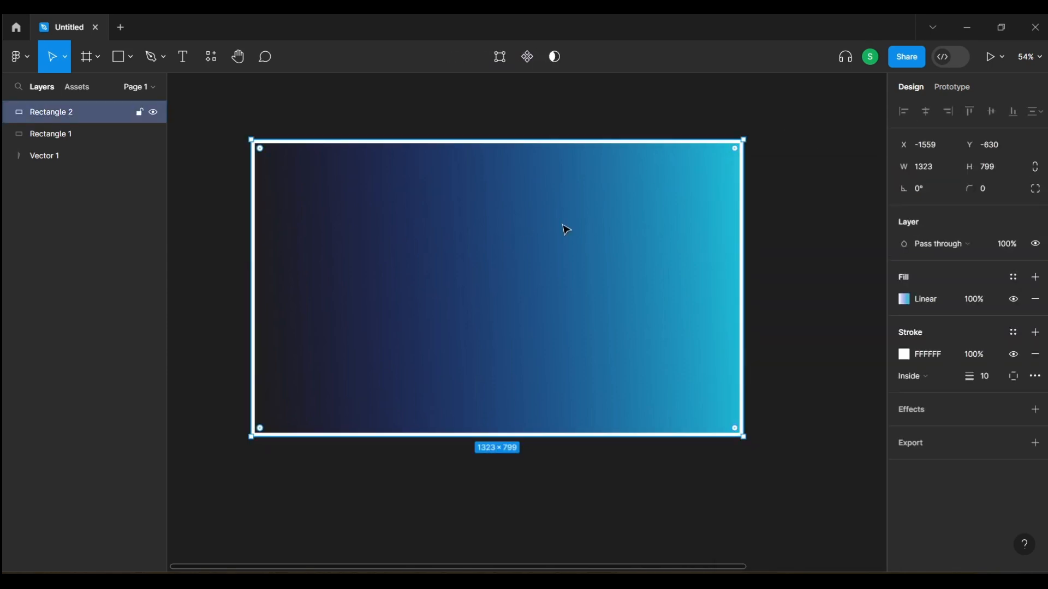
{"action": "left_click", "coordinate": [749, 203]}
{"action": "scroll", "coordinate": [746, 203], "scroll_direction": "up", "scroll_amount": 1}
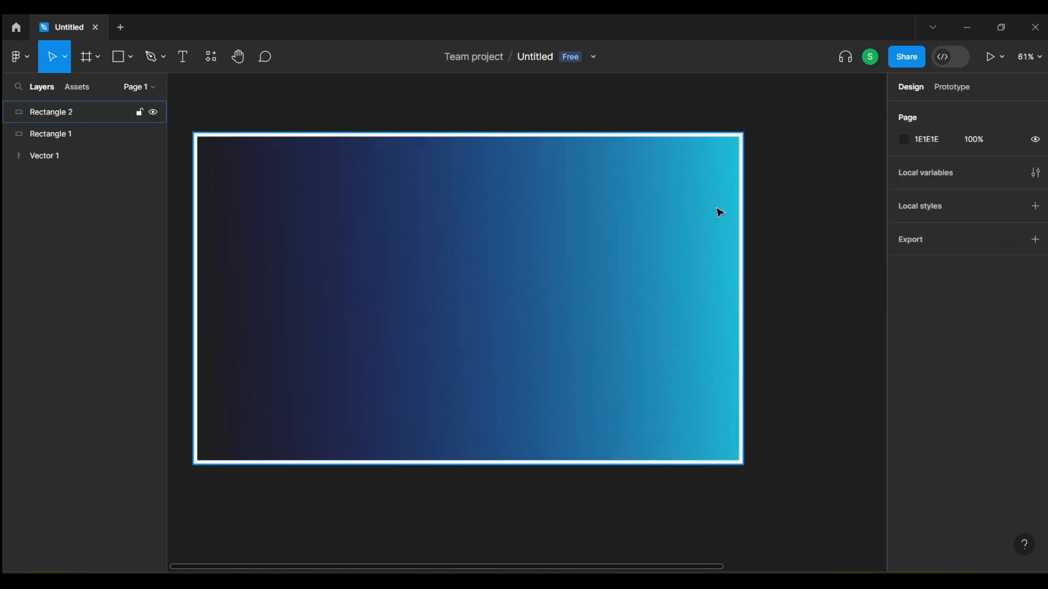
{"action": "left_click_drag", "start_coordinate": [720, 213], "coordinate": [791, 220]}
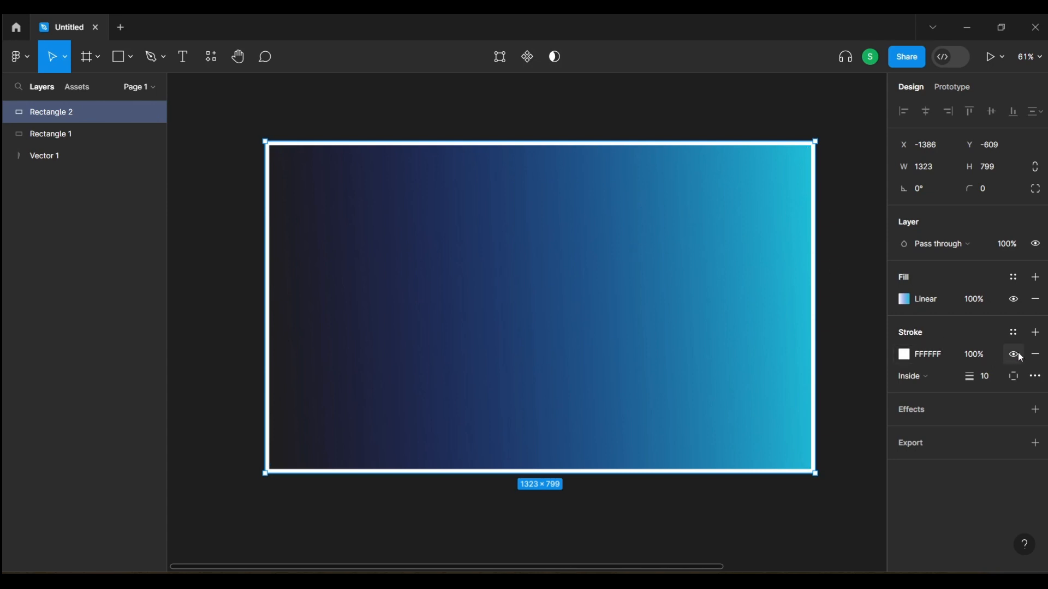
Step: Check the stroke position options of the rectangle, keep Inside, and set the stroke weight to 20
{"action": "left_click", "coordinate": [932, 381]}
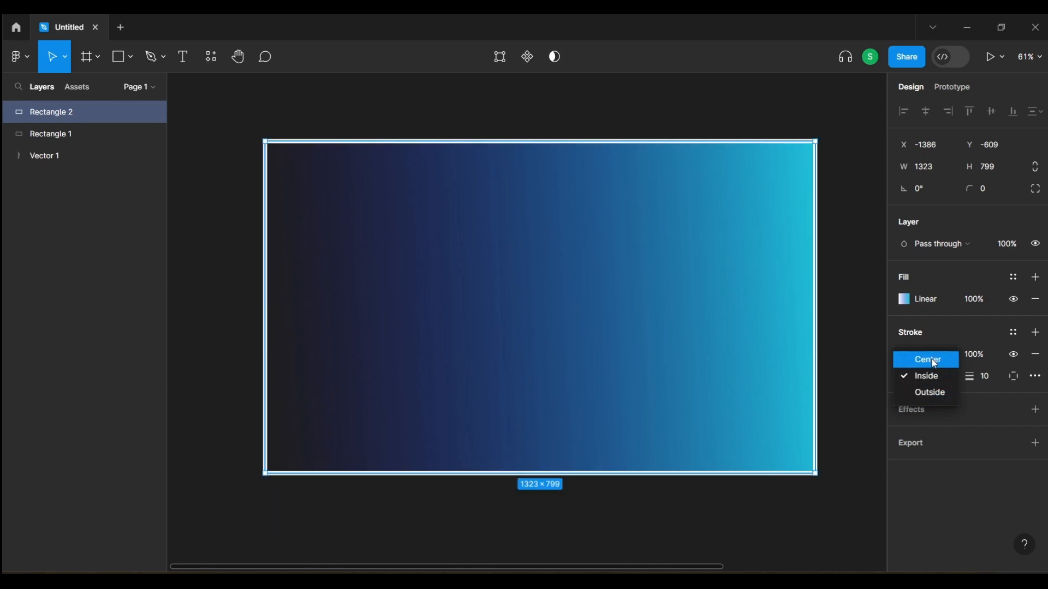
{"action": "left_click", "coordinate": [951, 320]}
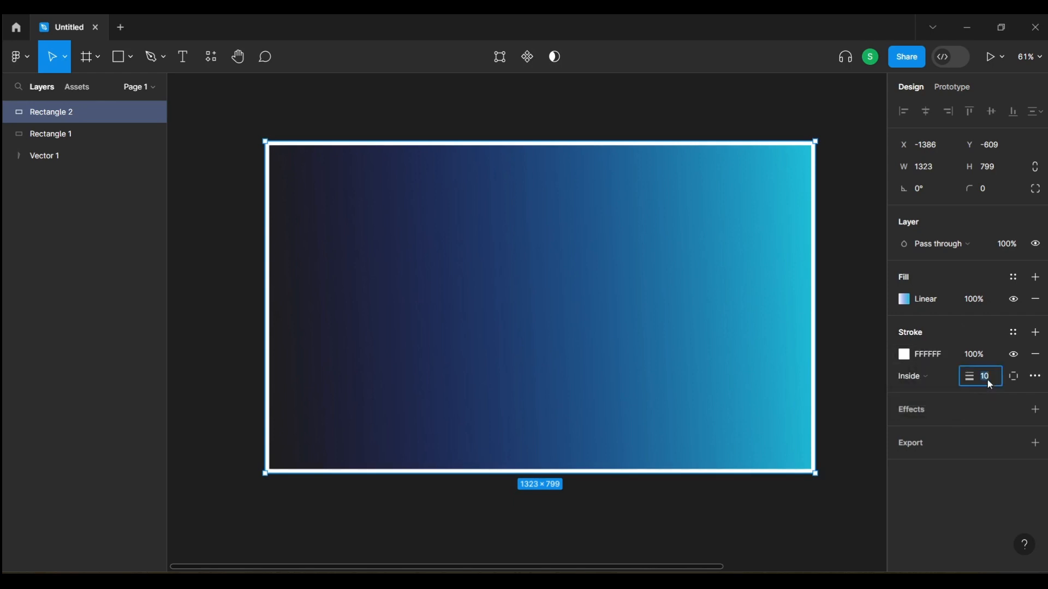
{"action": "left_click", "coordinate": [989, 382]}
{"action": "type", "text": "20"}
{"action": "key", "text": "Return"}
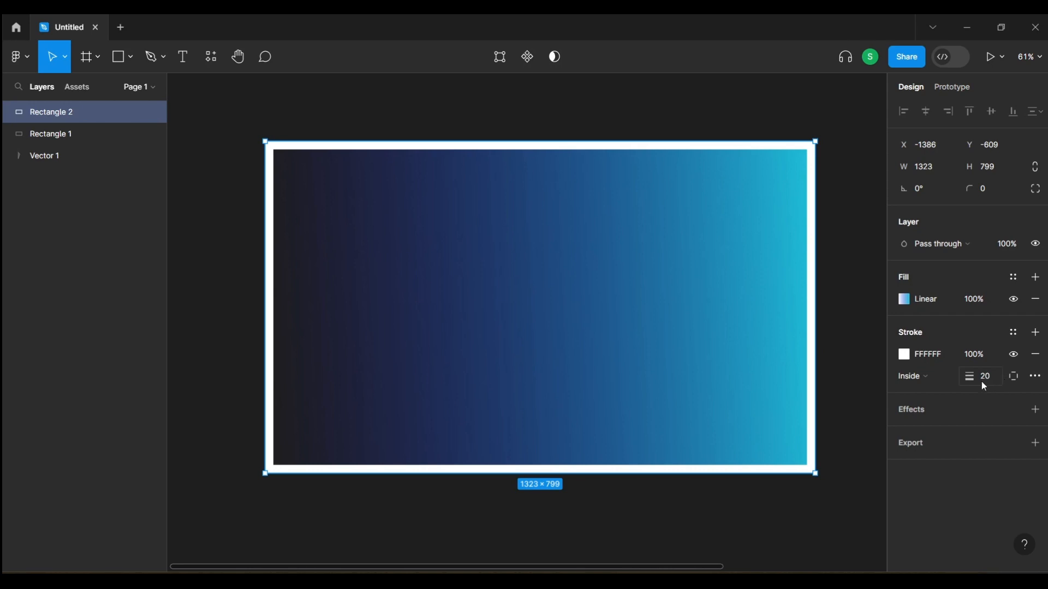
Step: Limit the rectangle's stroke to the bottom side and switch it to the top side only
{"action": "left_click", "coordinate": [1013, 378]}
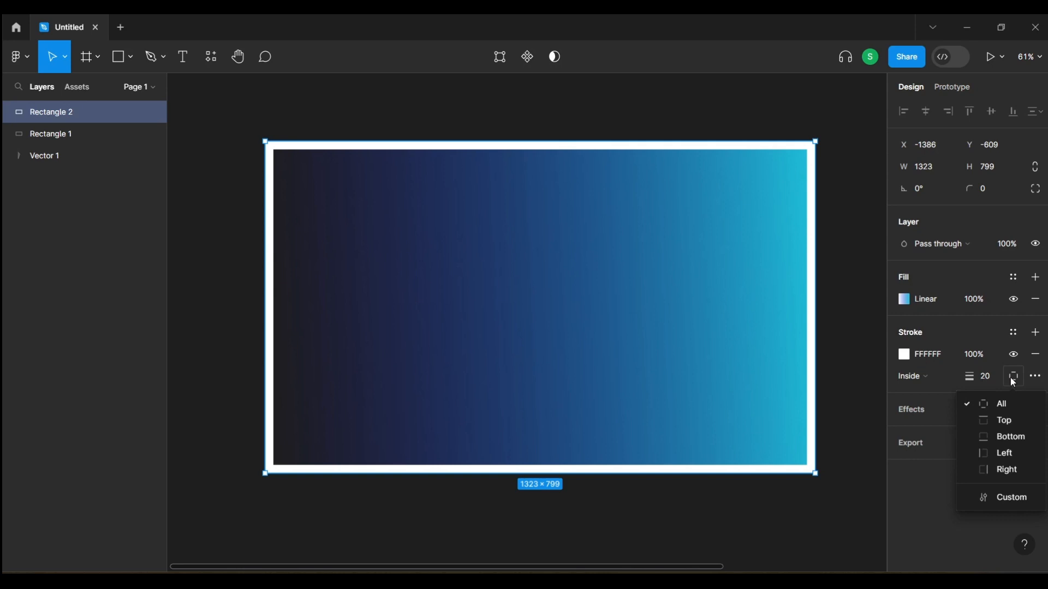
{"action": "left_click", "coordinate": [1006, 436]}
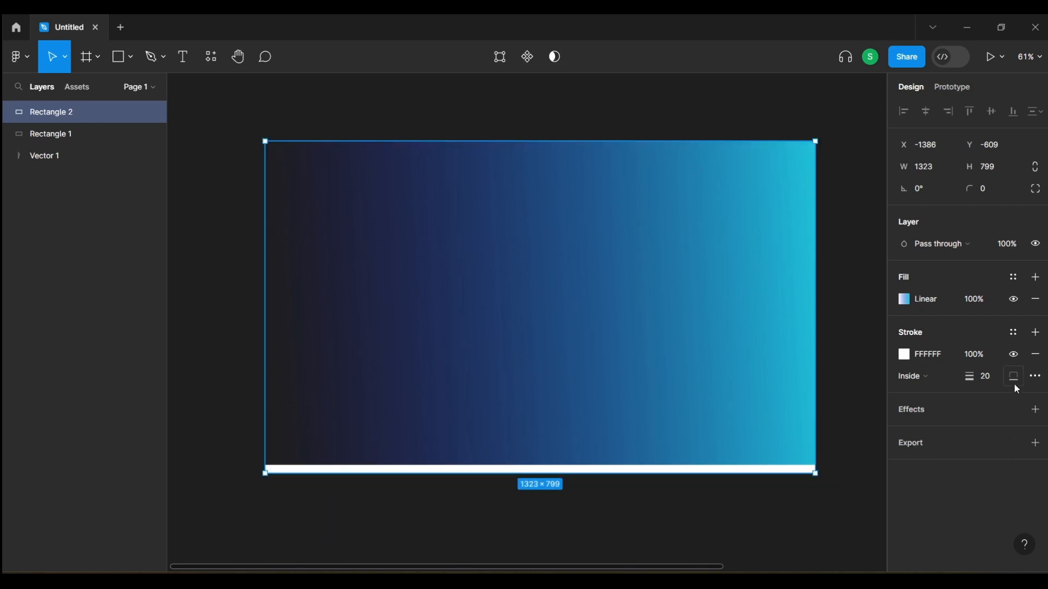
{"action": "left_click", "coordinate": [1013, 382]}
{"action": "left_click", "coordinate": [1004, 420]}
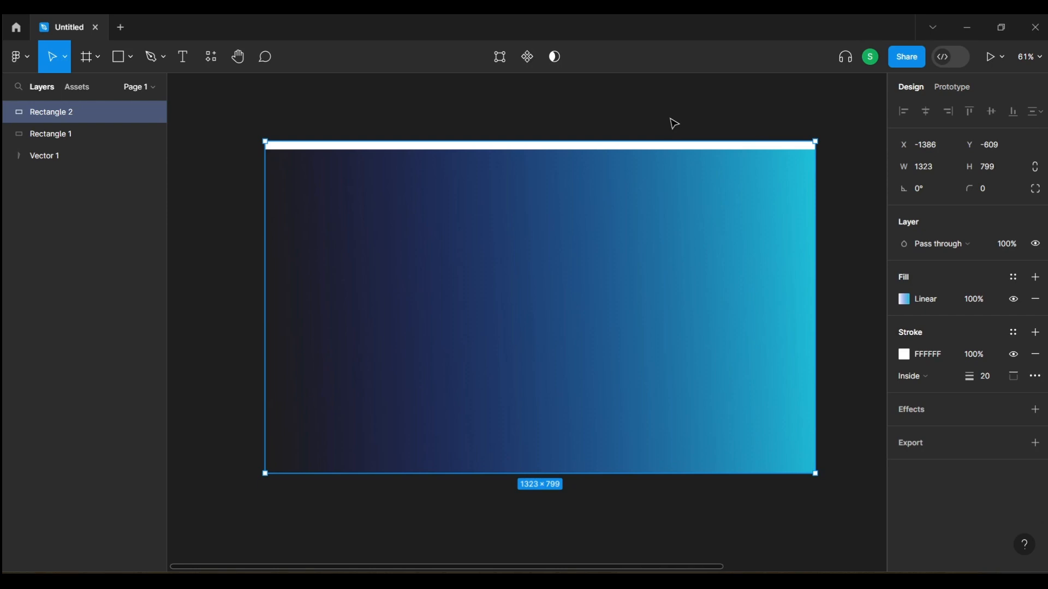
{"action": "left_click", "coordinate": [1014, 376]}
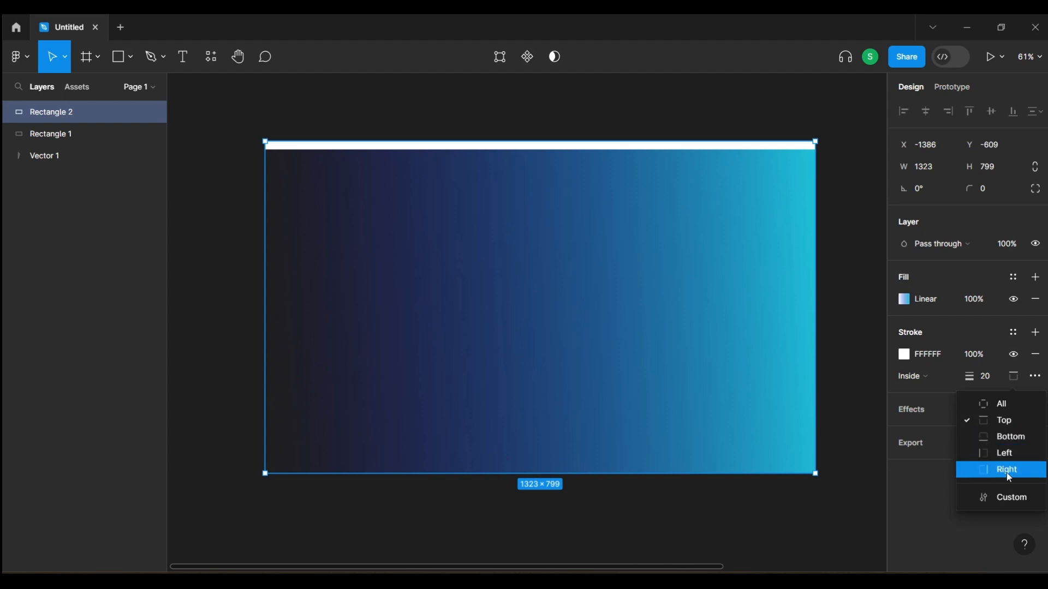
{"action": "left_click", "coordinate": [931, 473]}
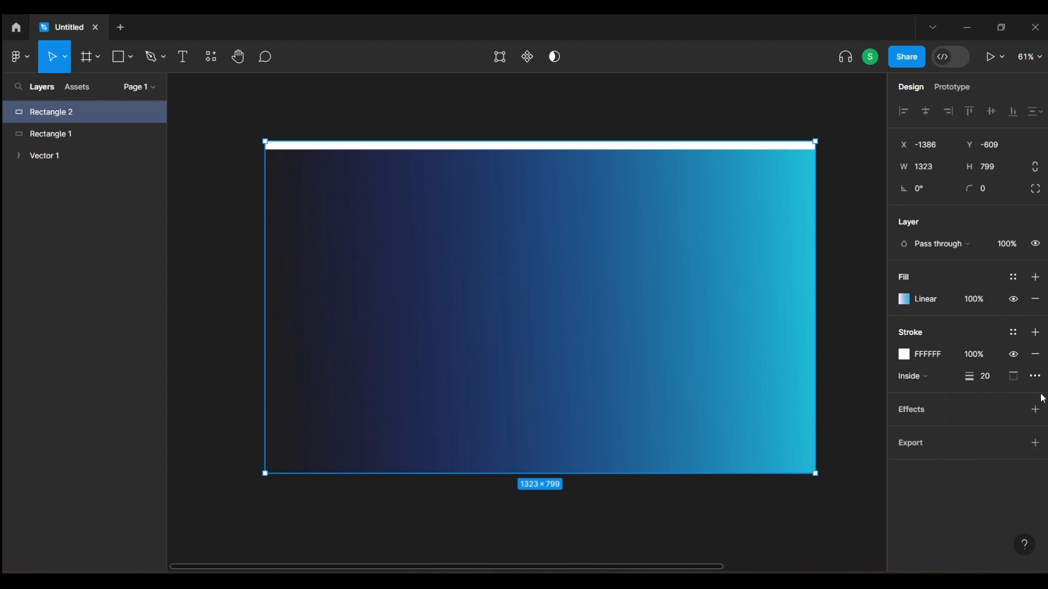
Step: Try the Dash style in the advanced stroke settings and set the stroke style back to Solid
{"action": "left_click", "coordinate": [1036, 376]}
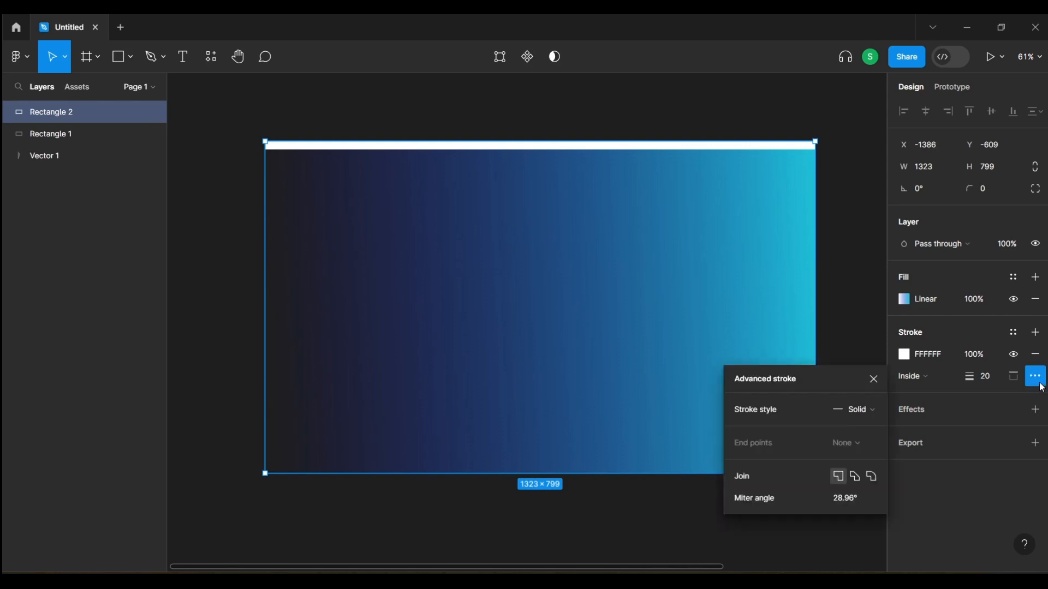
{"action": "left_click", "coordinate": [854, 418]}
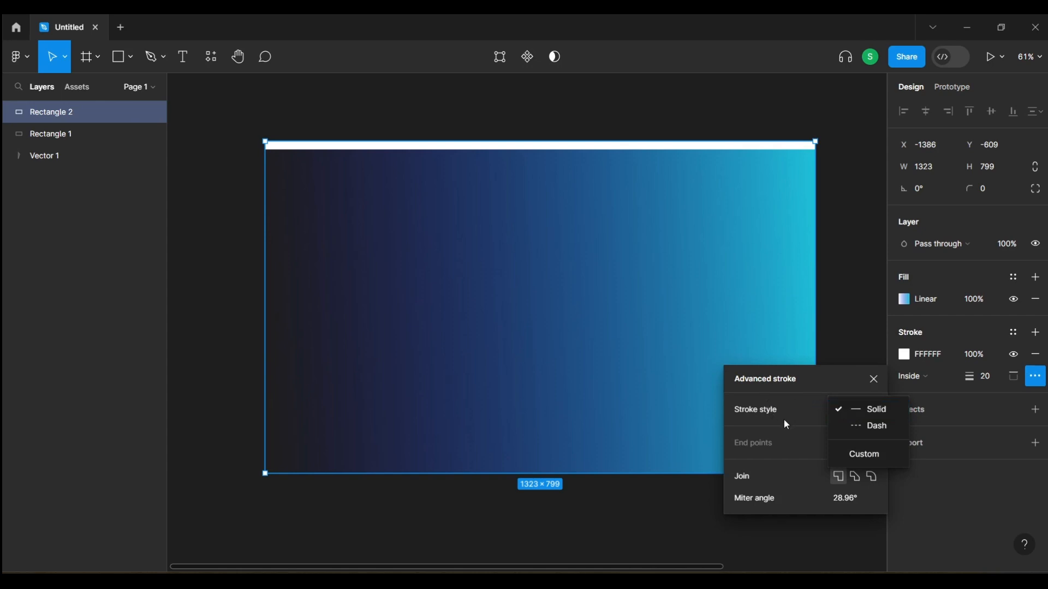
{"action": "left_click", "coordinate": [874, 430]}
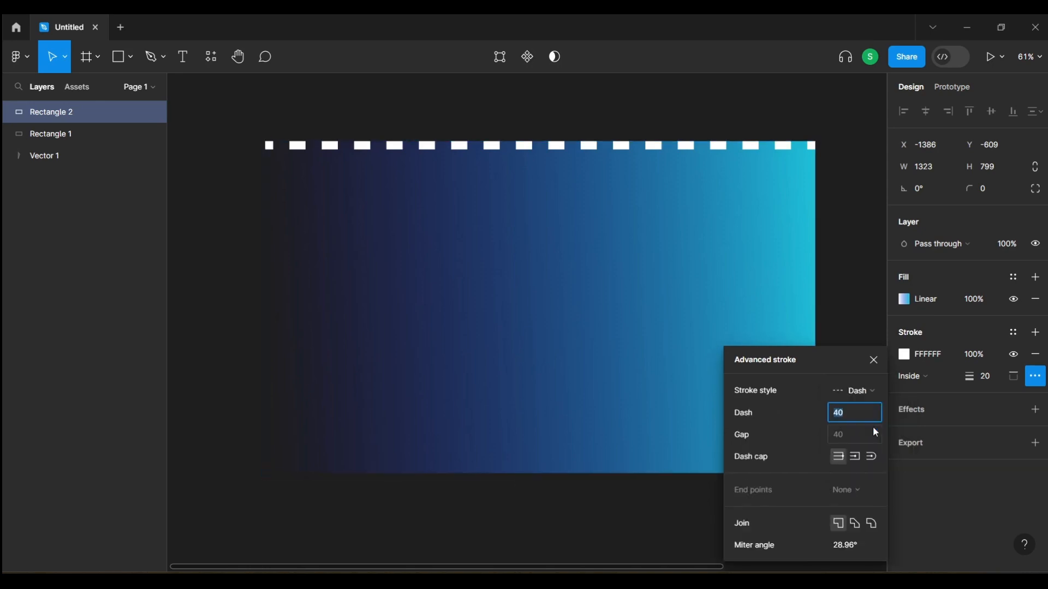
{"action": "left_click", "coordinate": [872, 390]}
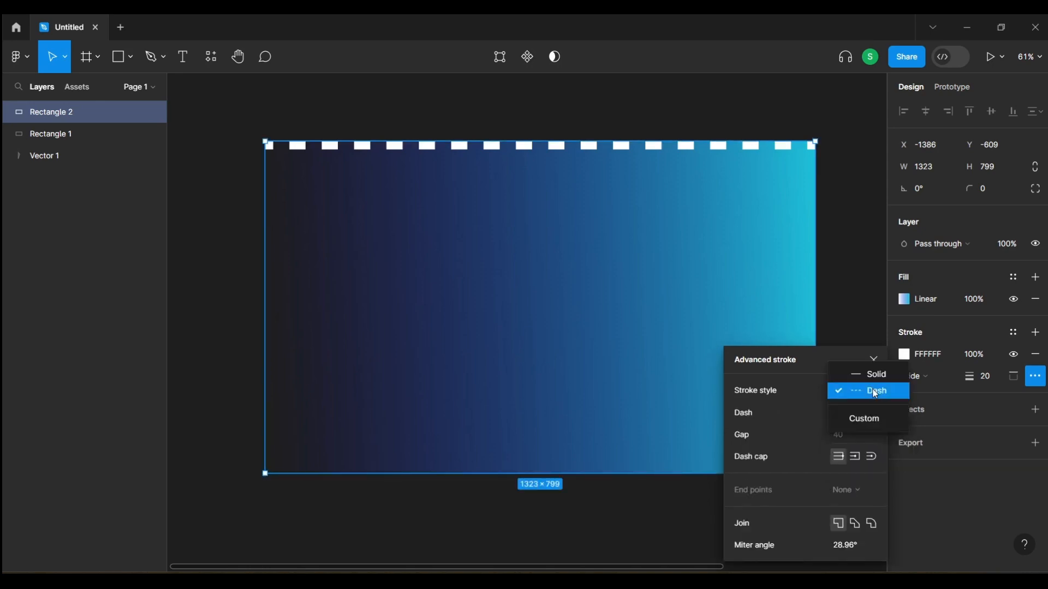
{"action": "left_click", "coordinate": [874, 376]}
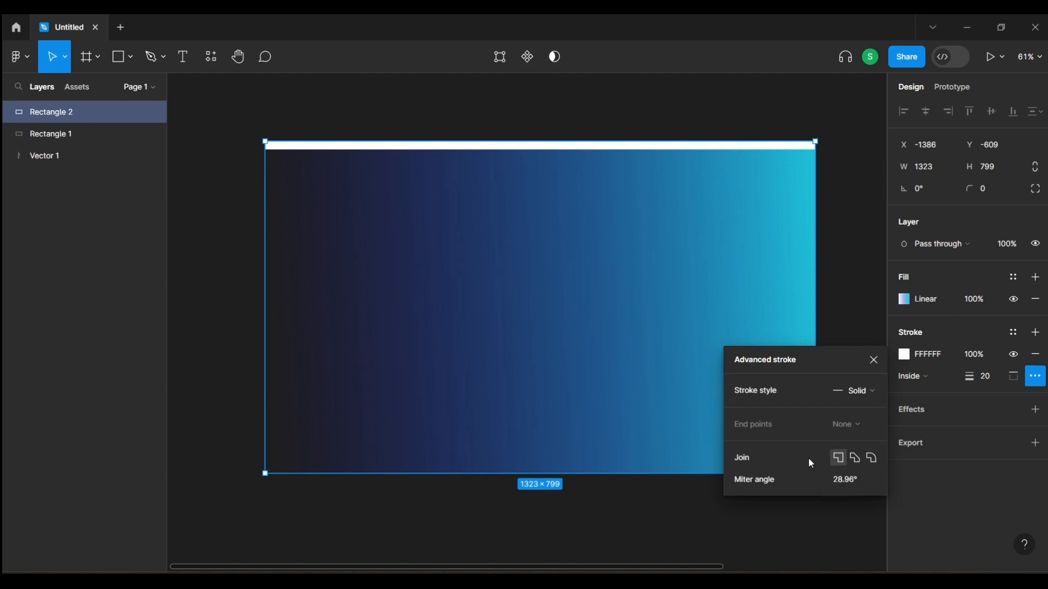
Step: Apply the stroke to all sides at weight 40, trying the Round join before setting the join back to Miter
{"action": "left_click", "coordinate": [872, 458]}
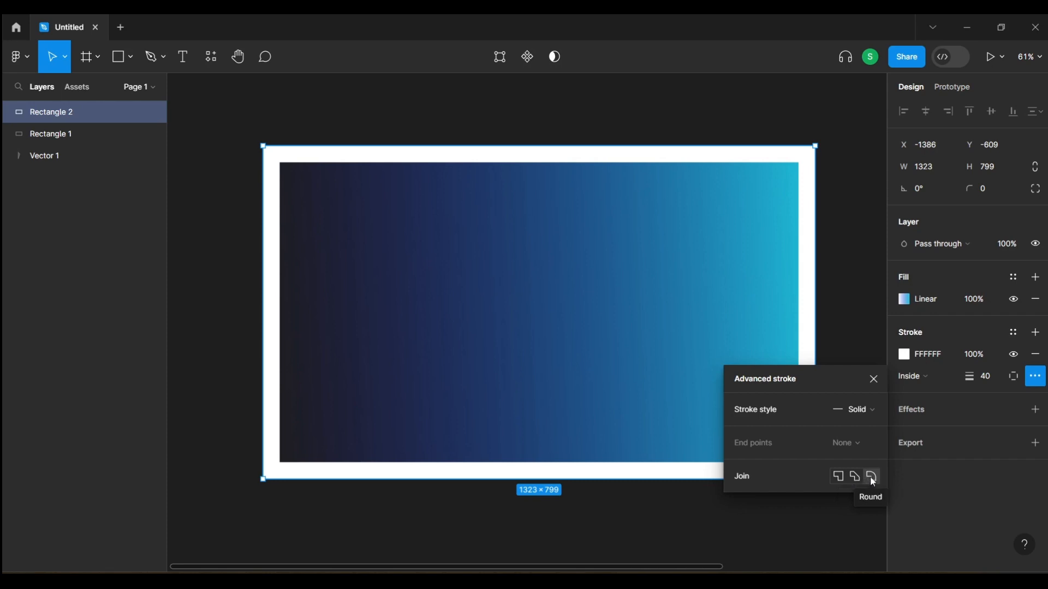
{"action": "left_click", "coordinate": [839, 478]}
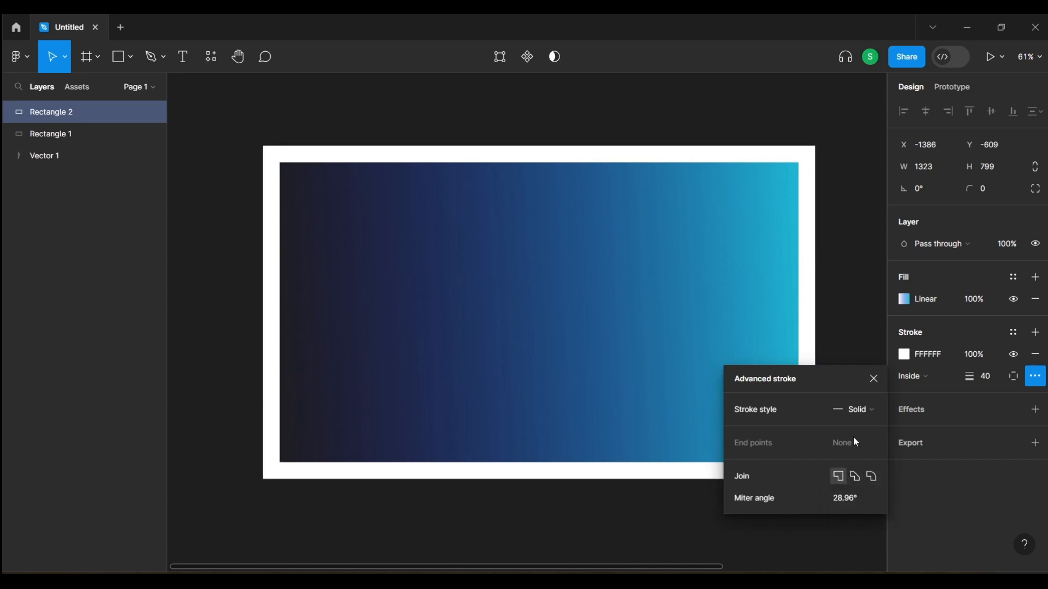
{"action": "left_click", "coordinate": [875, 379]}
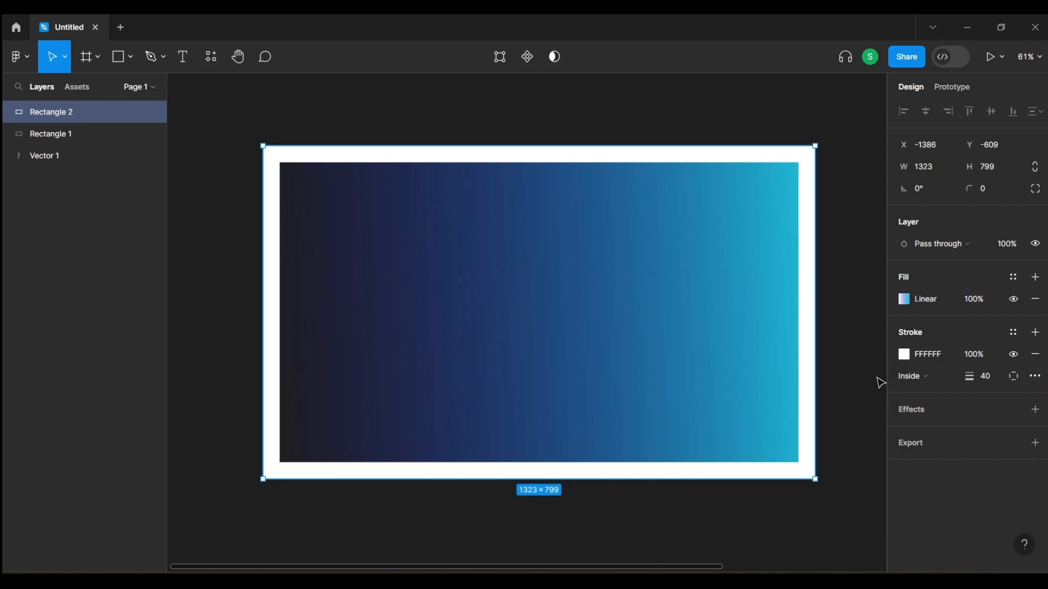
Step: Add a drop shadow effect to the rectangle and check the other available effect types
{"action": "left_click", "coordinate": [1042, 418]}
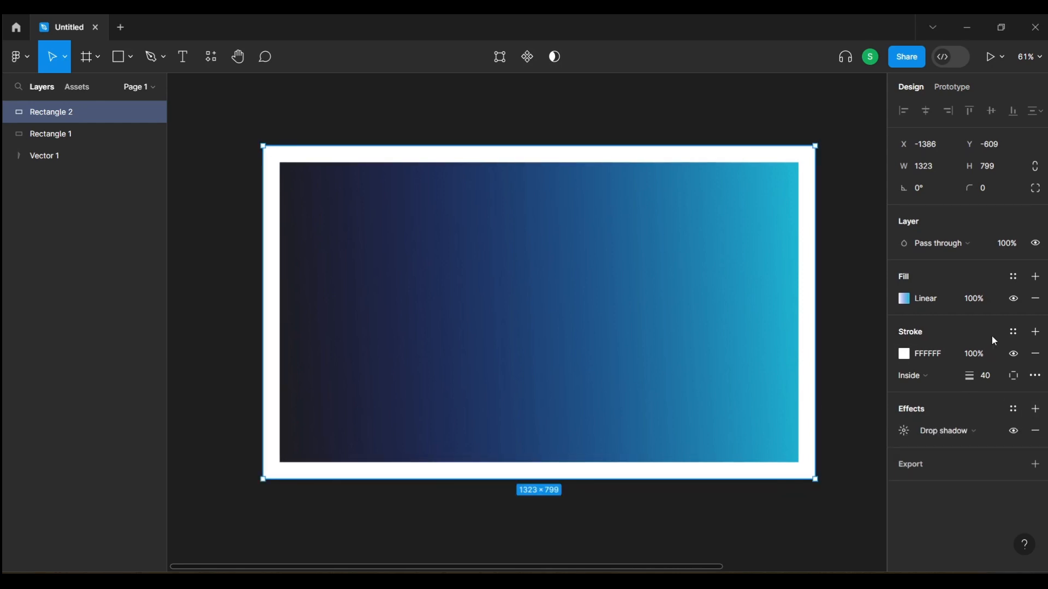
{"action": "left_click", "coordinate": [962, 432]}
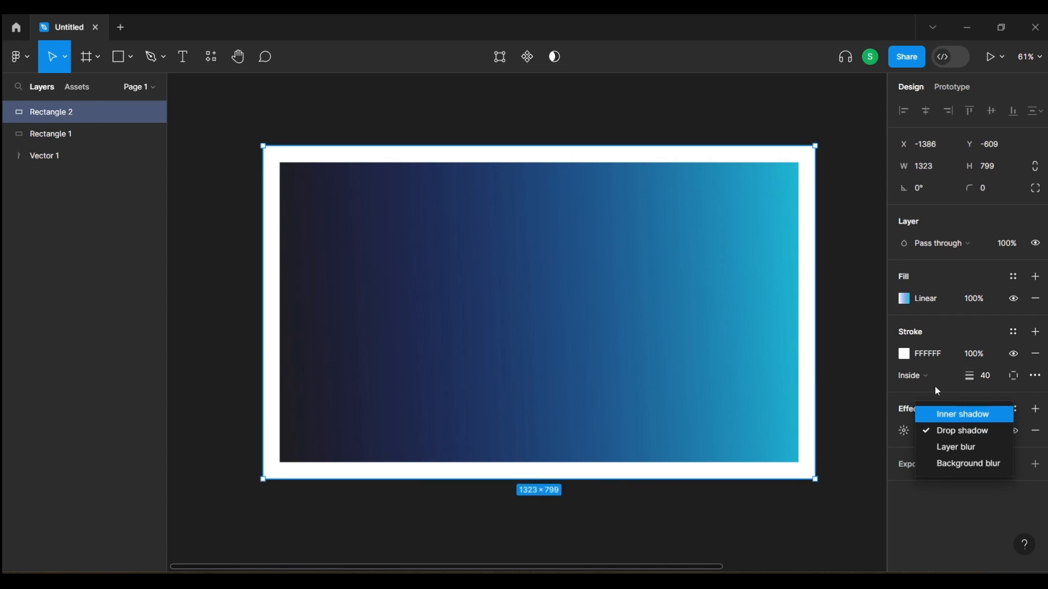
{"action": "left_click", "coordinate": [867, 292]}
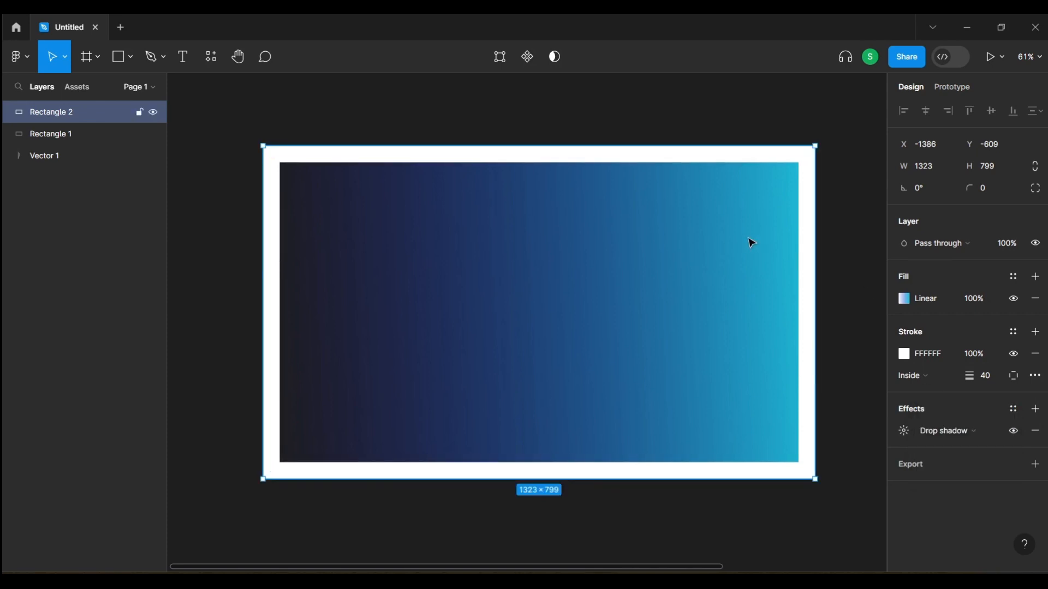
Step: Draw a rectangle about 1470 × 926 over the gradient rectangle and send it to the back as a light backdrop
{"action": "left_click_drag", "start_coordinate": [751, 238], "coordinate": [706, 206]}
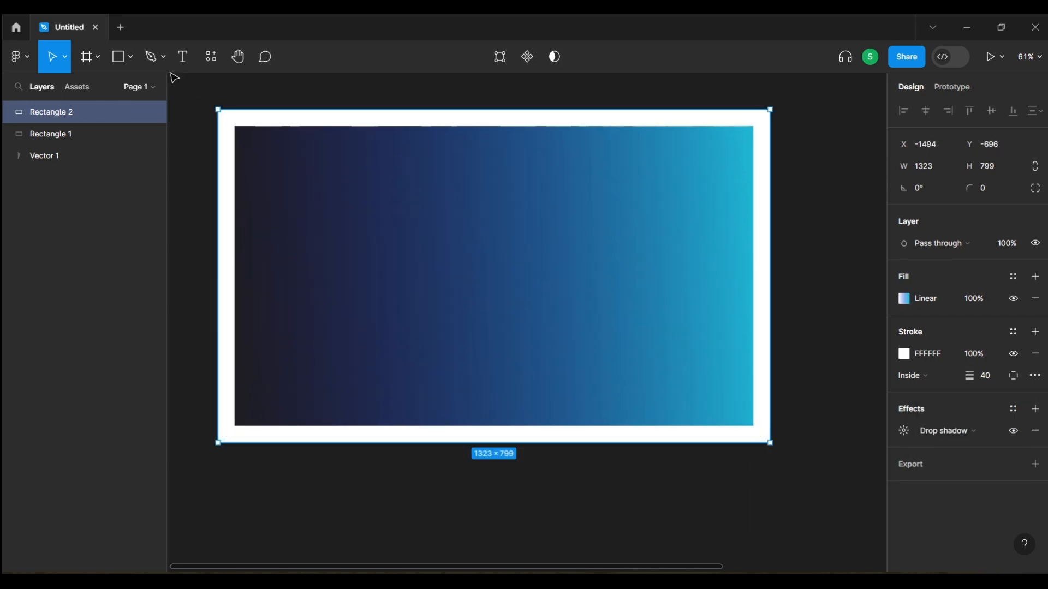
{"action": "left_click", "coordinate": [130, 56]}
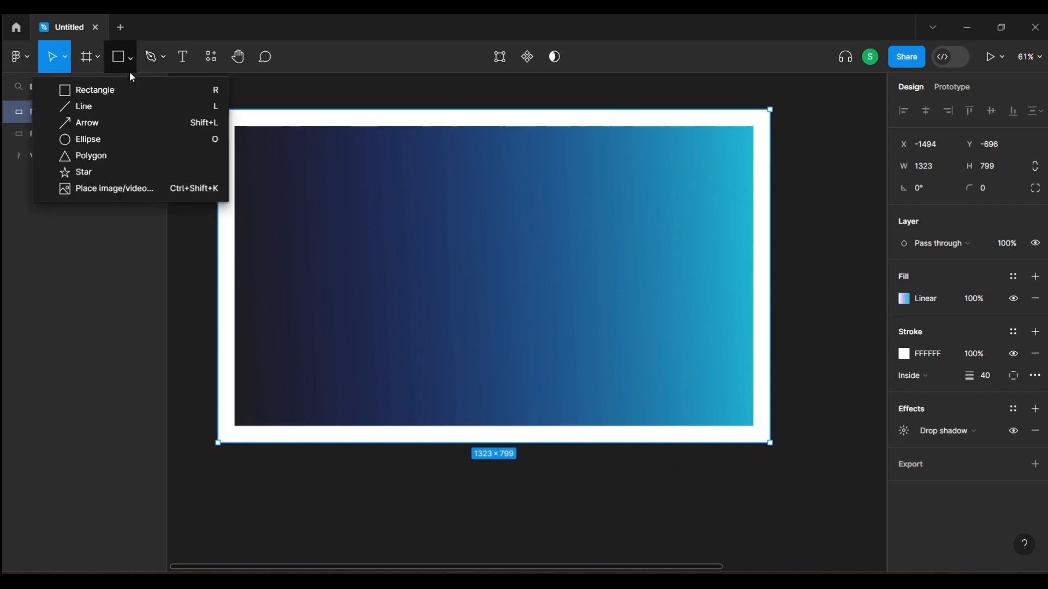
{"action": "left_click", "coordinate": [126, 90]}
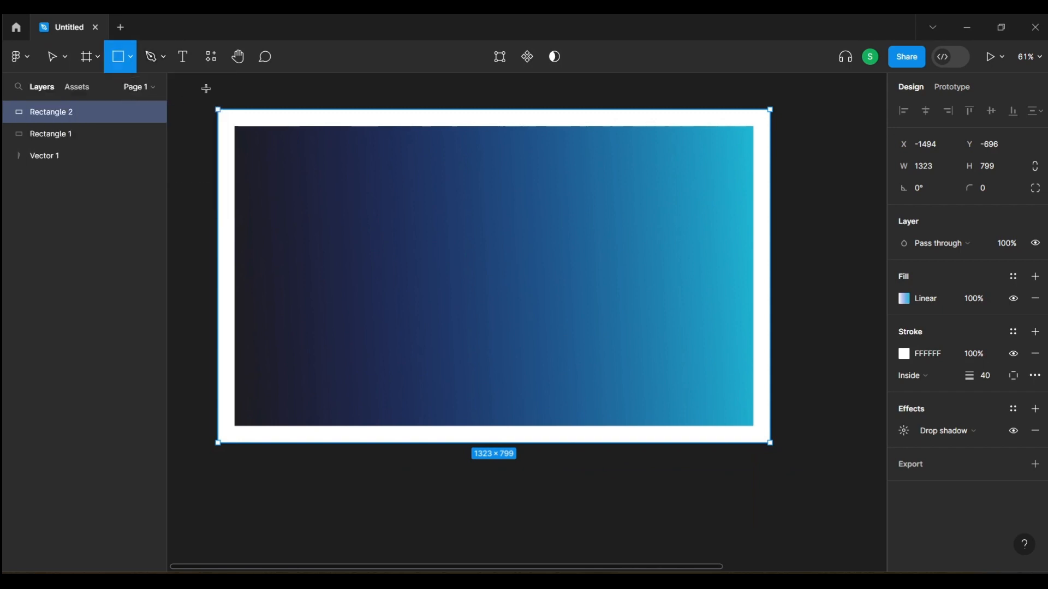
{"action": "left_click_drag", "start_coordinate": [205, 88], "coordinate": [457, 373]}
{"action": "left_click_drag", "start_coordinate": [505, 399], "coordinate": [817, 475]}
{"action": "left_click_drag", "start_coordinate": [765, 409], "coordinate": [784, 486]}
{"action": "right_click", "coordinate": [784, 485]}
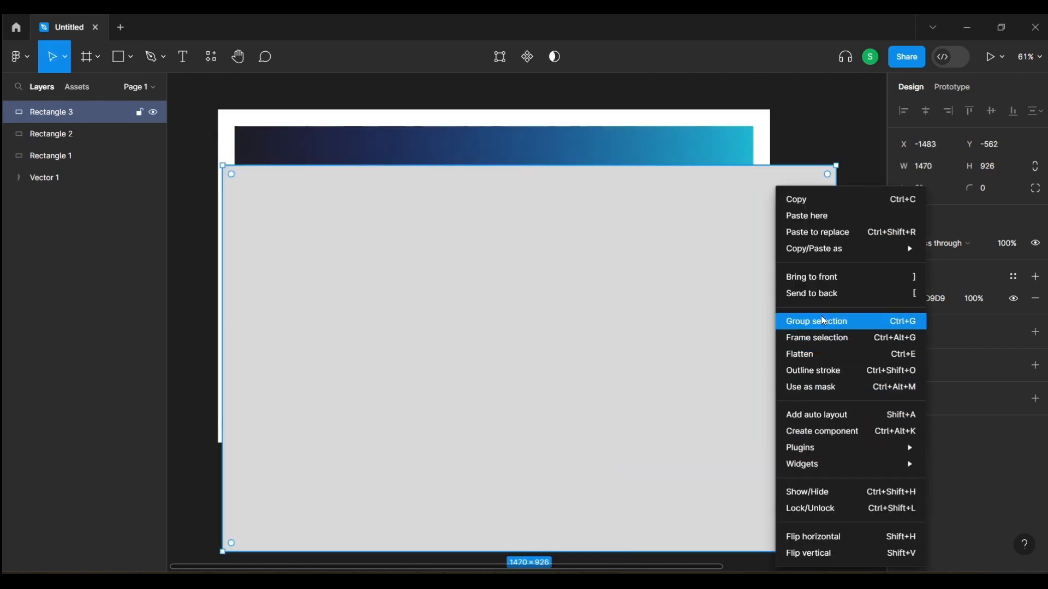
{"action": "left_click", "coordinate": [830, 294]}
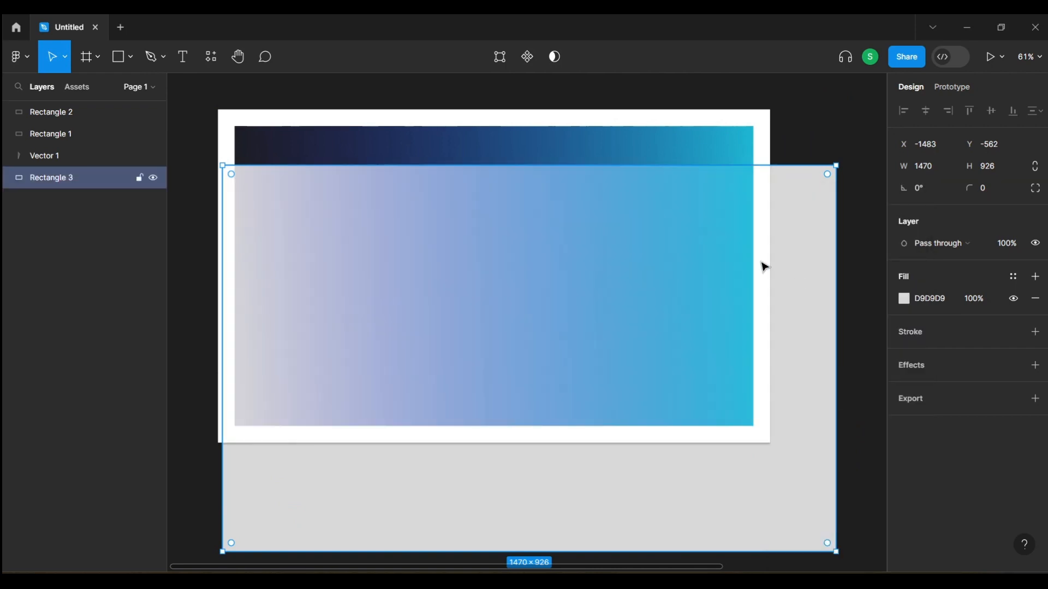
Step: Reposition the grey backdrop and the gradient rectangle so the backdrop extends past the white border's upper, lower and outer edges
{"action": "left_click_drag", "start_coordinate": [695, 252], "coordinate": [650, 236]}
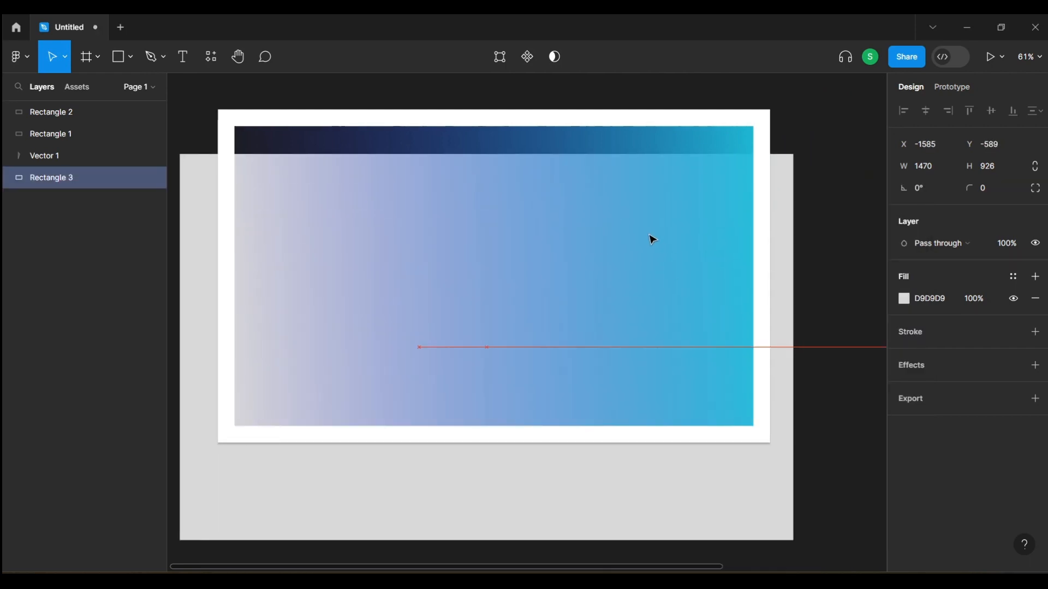
{"action": "left_click", "coordinate": [674, 141]}
{"action": "mouse_move", "coordinate": [671, 138]}
{"action": "left_mouse_down"}
{"action": "mouse_move", "coordinate": [638, 169]}
{"action": "mouse_move", "coordinate": [646, 173]}
{"action": "left_mouse_up"}
{"action": "left_click_drag", "start_coordinate": [787, 249], "coordinate": [833, 231]}
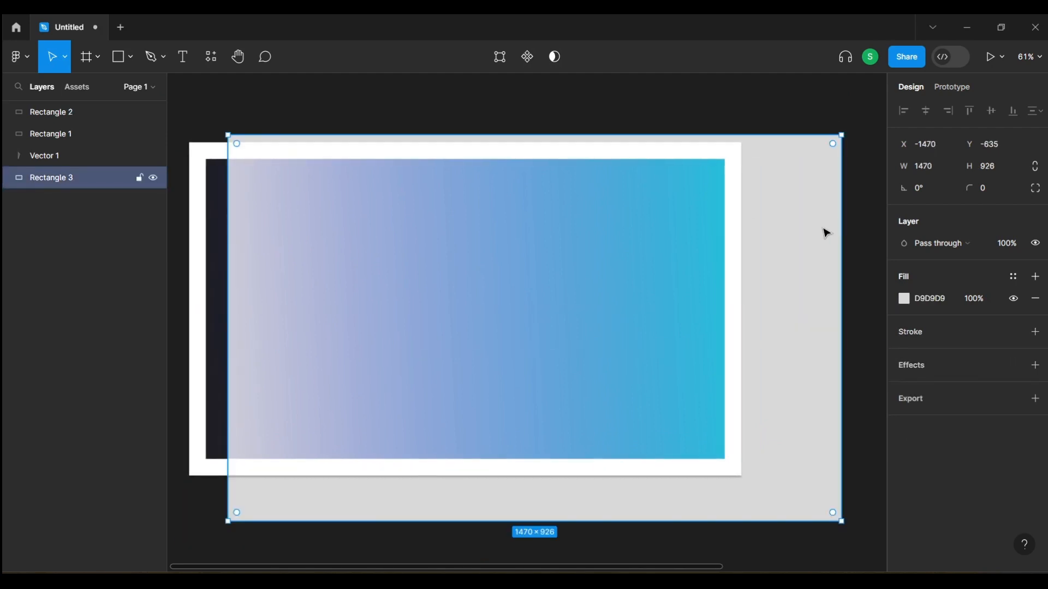
Step: Examine the gradient rectangle's drop shadow up close along its lower edge against the grey backdrop
{"action": "left_click", "coordinate": [676, 283]}
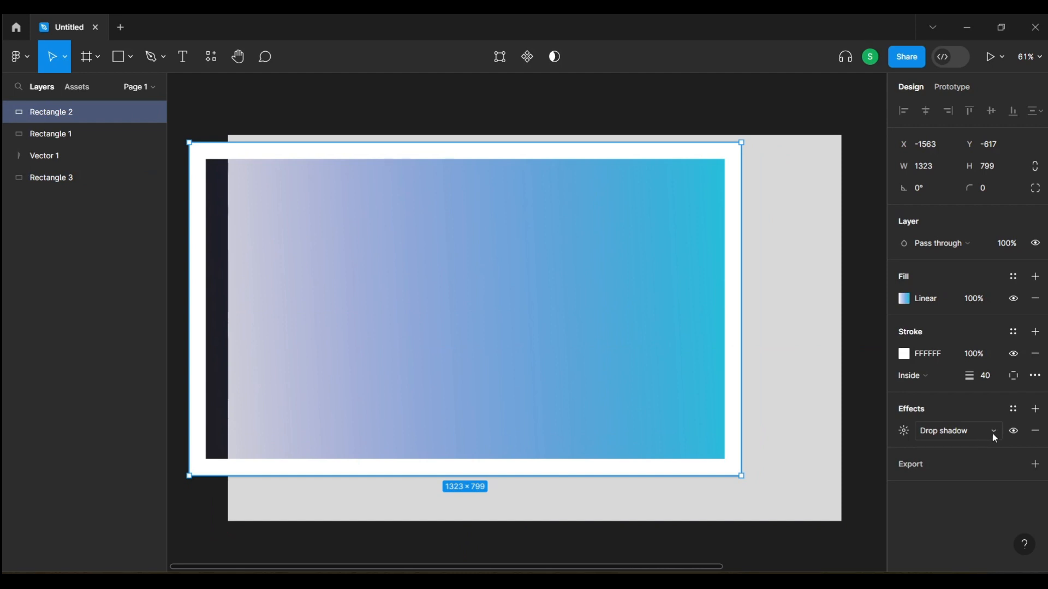
{"action": "left_click", "coordinate": [771, 471]}
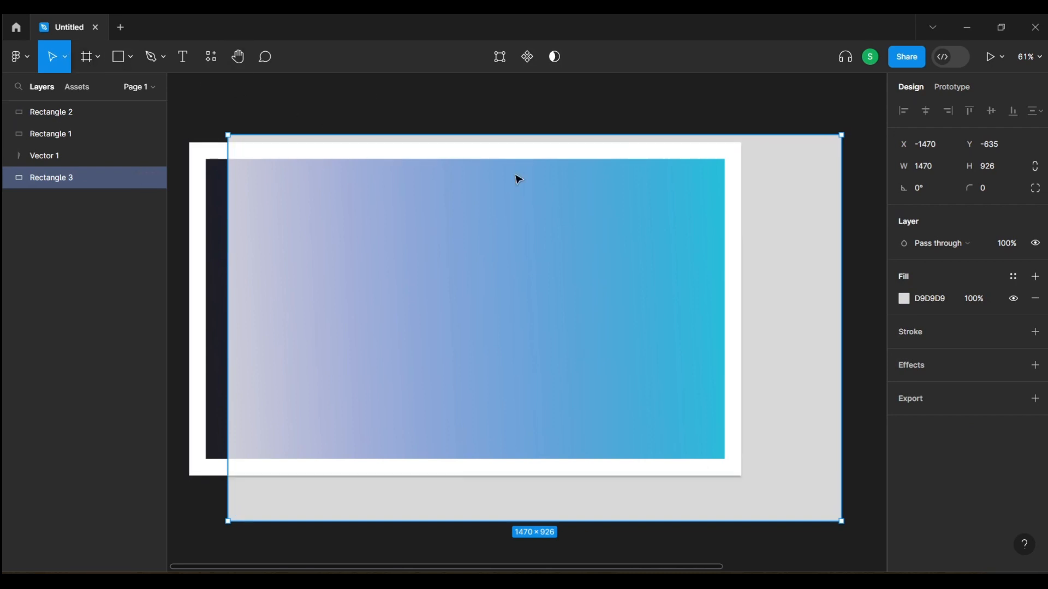
{"action": "scroll", "coordinate": [732, 363], "scroll_direction": "up", "scroll_amount": 3}
{"action": "scroll", "coordinate": [732, 362], "scroll_direction": "up", "scroll_amount": 3}
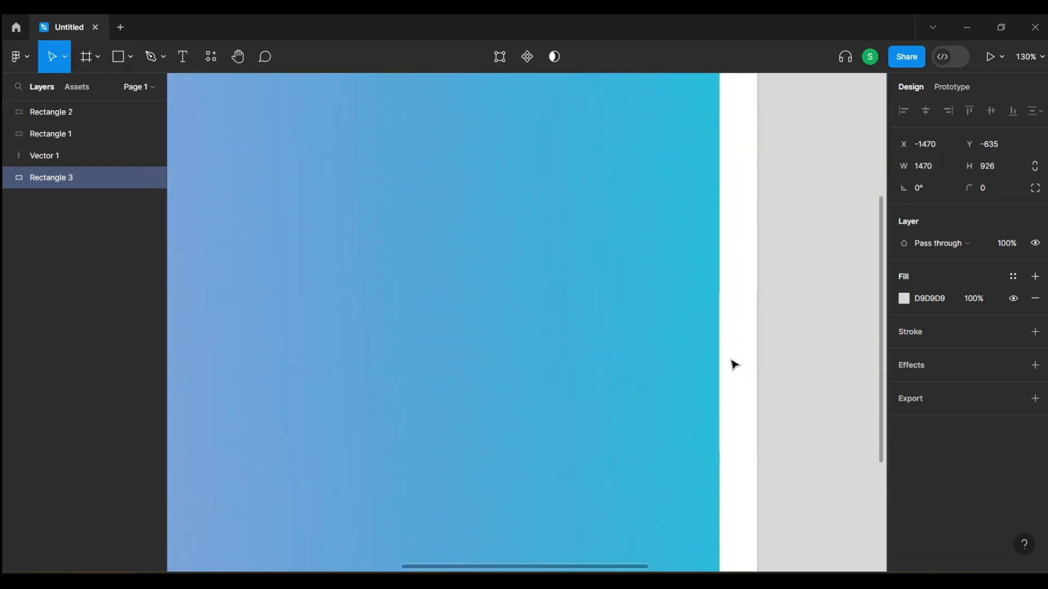
{"action": "scroll", "coordinate": [796, 402], "scroll_direction": "down", "scroll_amount": 2}
{"action": "scroll", "coordinate": [796, 401], "scroll_direction": "down", "scroll_amount": 4}
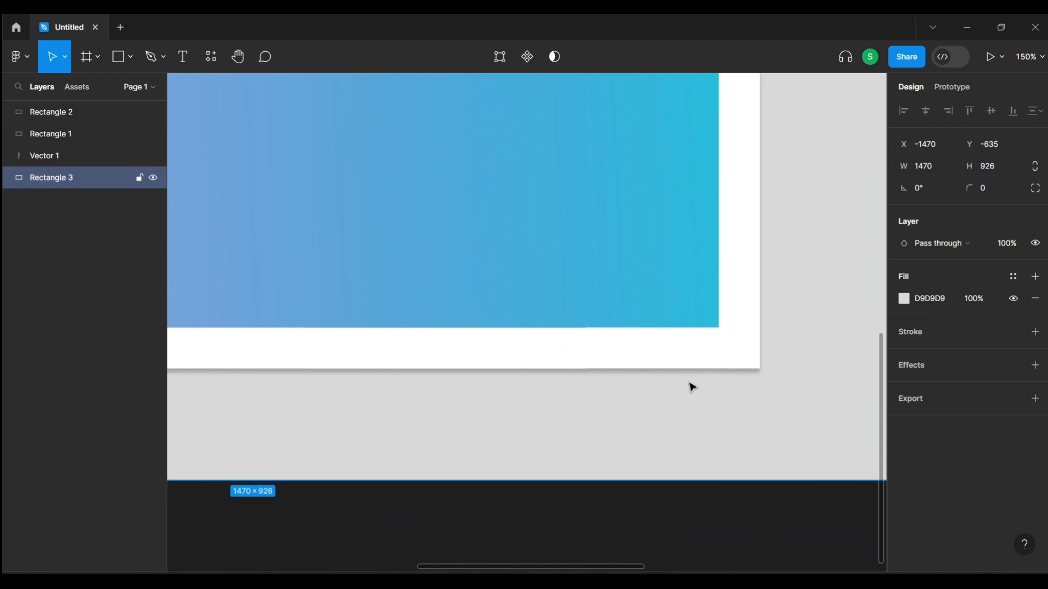
Step: Try the Inner shadow effect on the gradient rectangle and set the effect back to Drop shadow
{"action": "left_click", "coordinate": [709, 334]}
{"action": "left_click", "coordinate": [940, 435]}
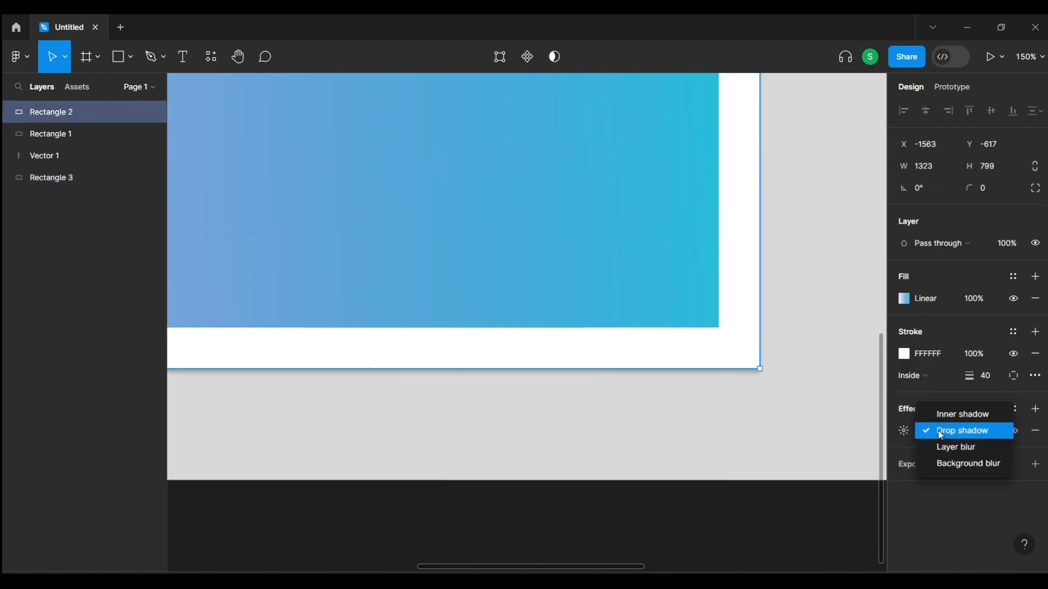
{"action": "left_click", "coordinate": [949, 417]}
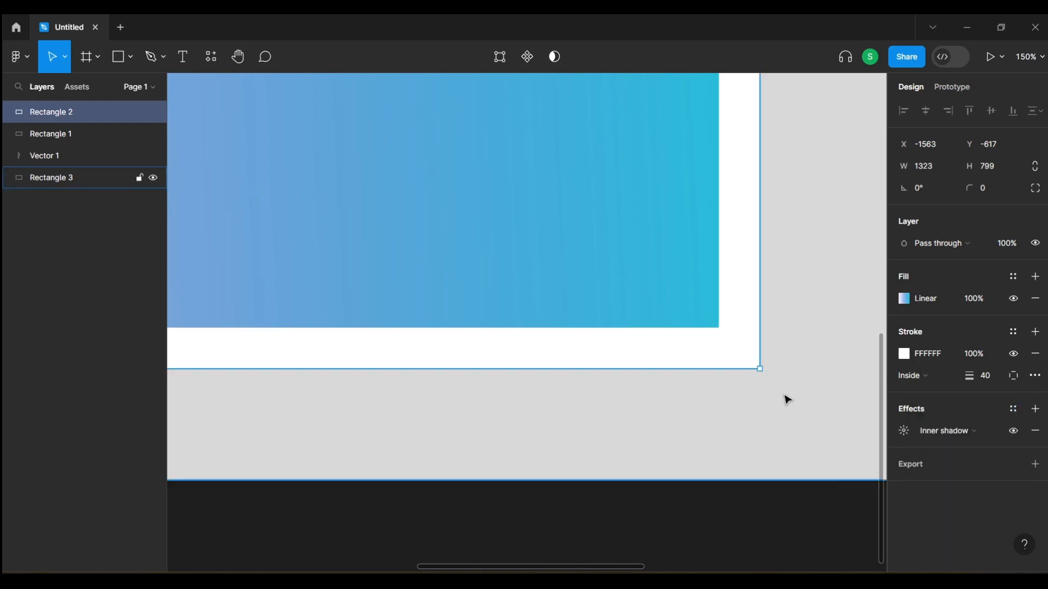
{"action": "left_click", "coordinate": [954, 434]}
{"action": "left_click", "coordinate": [954, 444]}
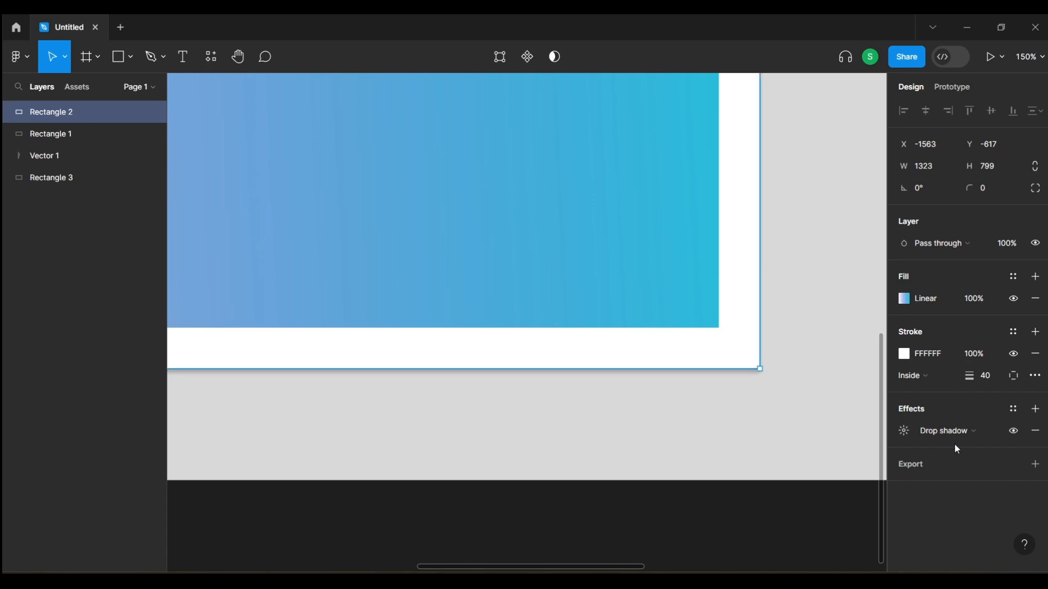
Step: Check the gradient rectangle's drop shadow settings for offset, blur, spread and colour, and close them
{"action": "left_click", "coordinate": [905, 431]}
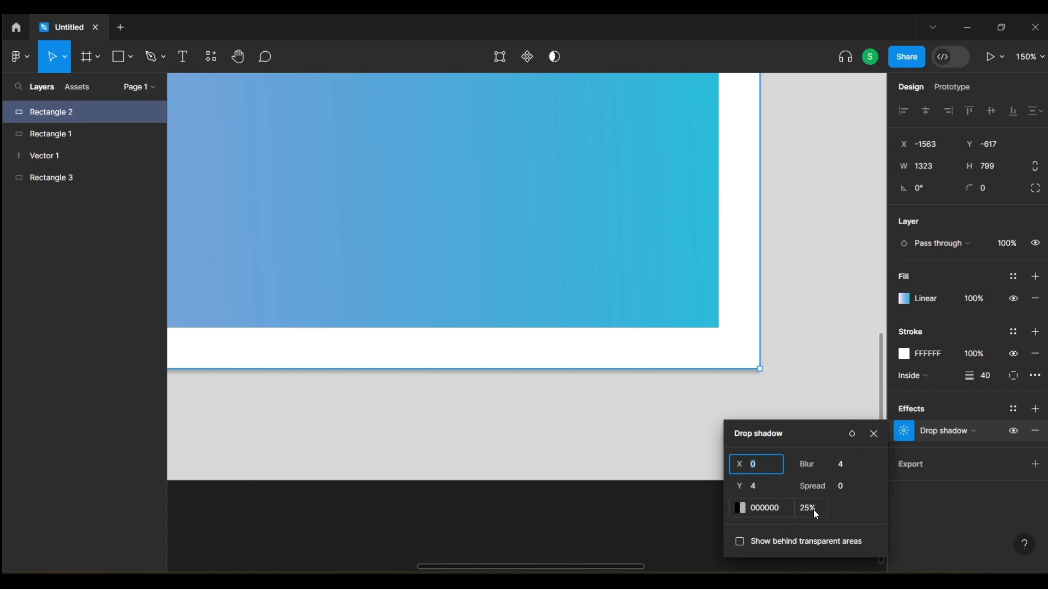
{"action": "left_click", "coordinate": [941, 515]}
{"action": "scroll", "coordinate": [772, 392], "scroll_direction": "down", "scroll_amount": 2}
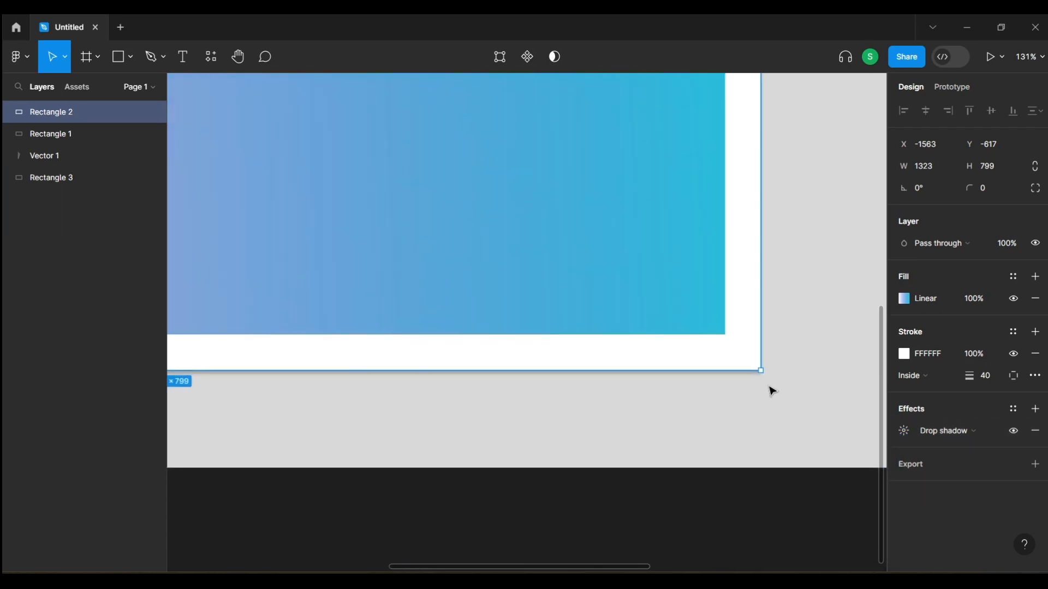
Step: Delete the grey backdrop rectangle behind the gradient rectangle
{"action": "left_click", "coordinate": [837, 386]}
{"action": "key", "text": "Delete"}
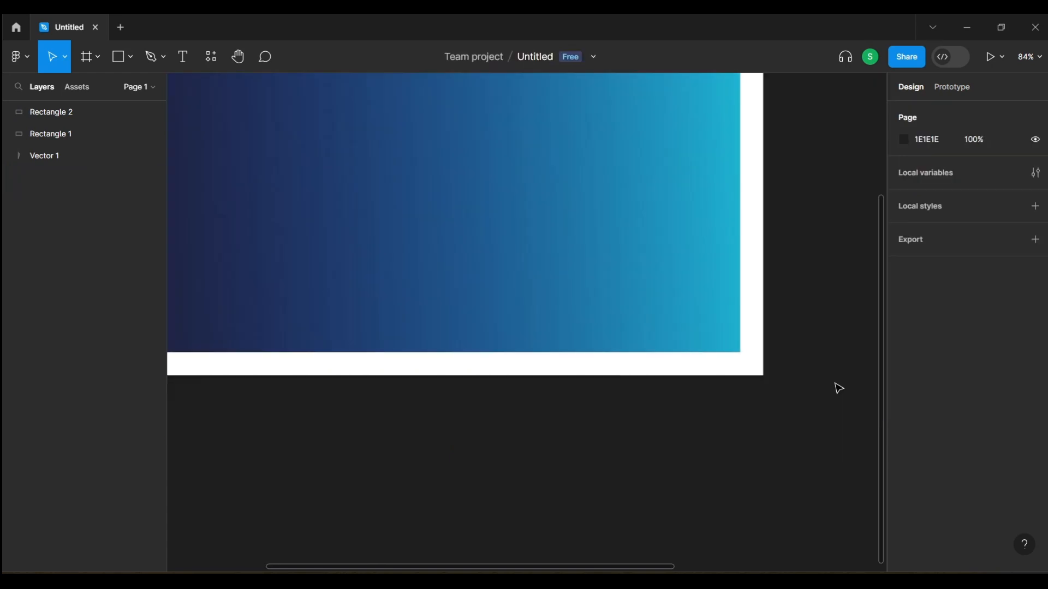
{"action": "scroll", "coordinate": [886, 361], "scroll_direction": "down", "scroll_amount": 4}
{"action": "scroll", "coordinate": [725, 290], "scroll_direction": "up", "scroll_amount": 3}
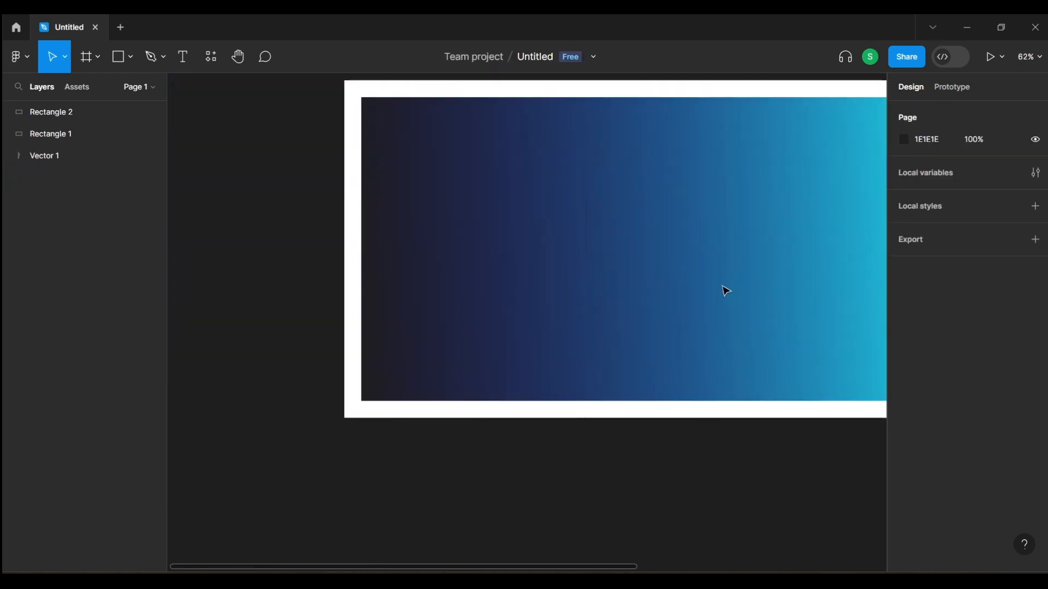
Step: Move the gradient rectangle in vector edit mode so it is centred in view, finish editing and set its stroke weight to 0
{"action": "left_click", "coordinate": [725, 292]}
{"action": "double_click", "coordinate": [708, 302]}
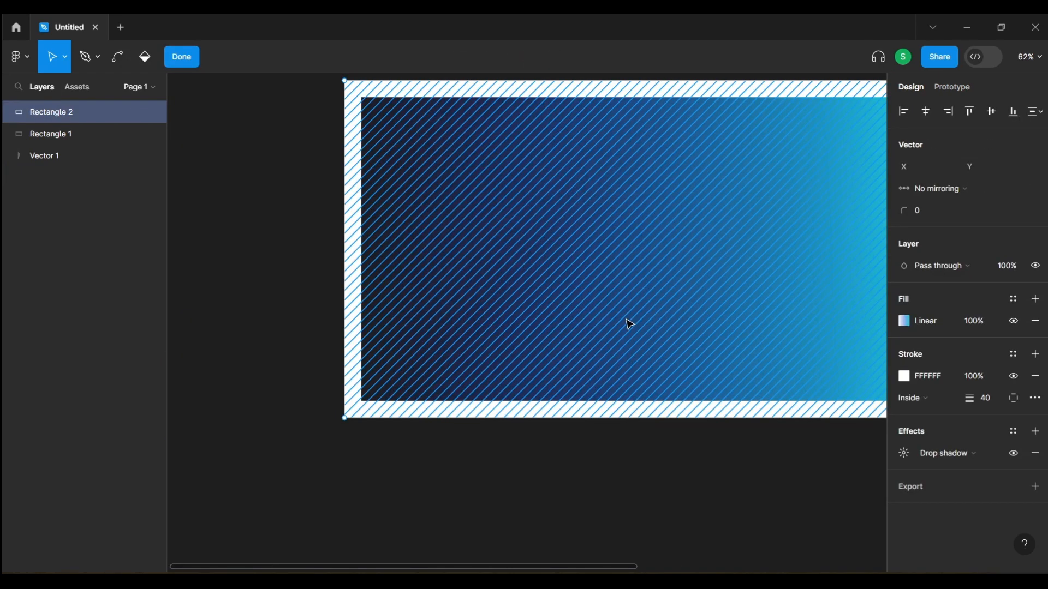
{"action": "scroll", "coordinate": [631, 324], "scroll_direction": "right", "scroll_amount": 3}
{"action": "scroll", "coordinate": [538, 367], "scroll_direction": "up", "scroll_amount": 2}
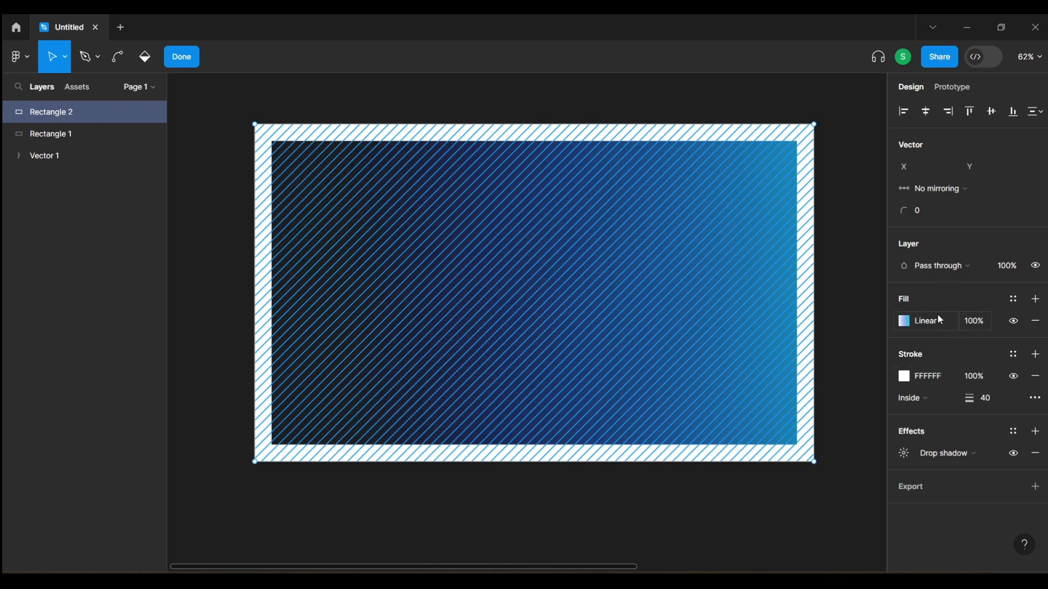
{"action": "left_click", "coordinate": [183, 57]}
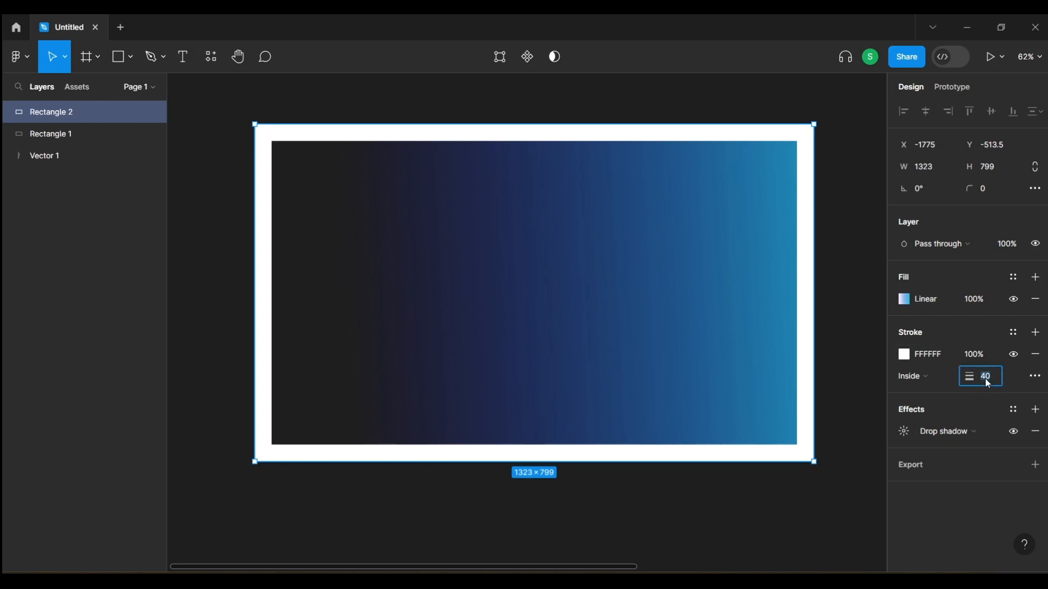
{"action": "key", "text": "Return"}
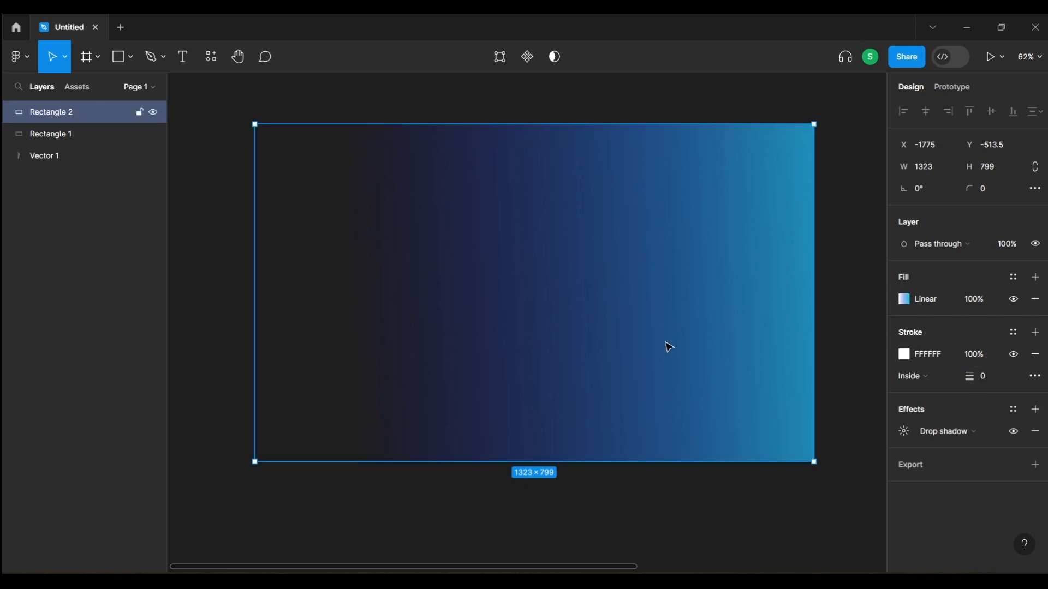
Step: Add a text box about 455 × 94 in the gradient rectangle's upper-left corner reading "Financial Dashboard"
{"action": "left_click", "coordinate": [187, 53]}
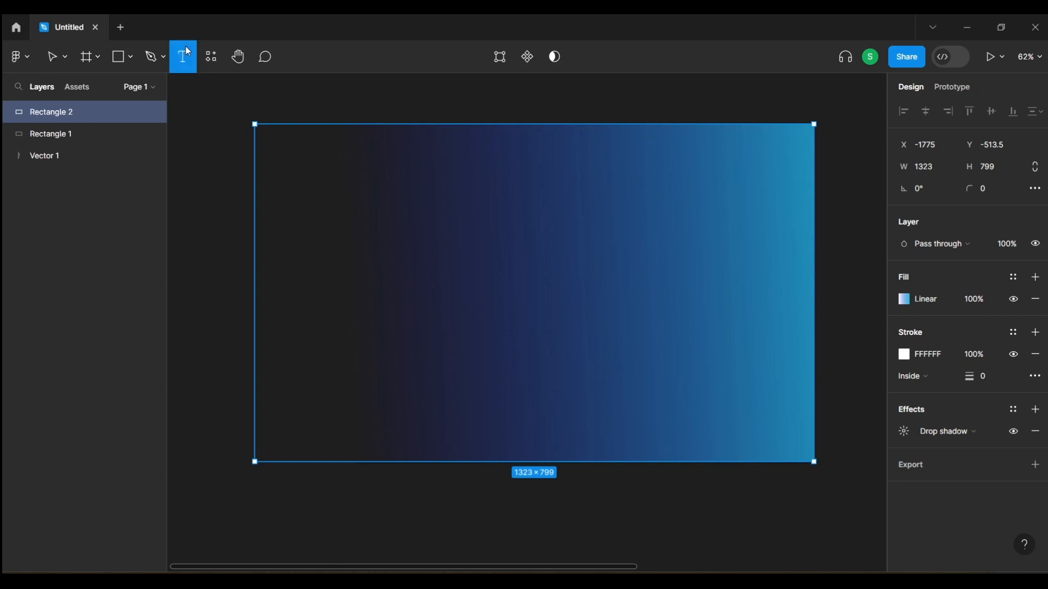
{"action": "left_click_drag", "start_coordinate": [279, 139], "coordinate": [471, 178]}
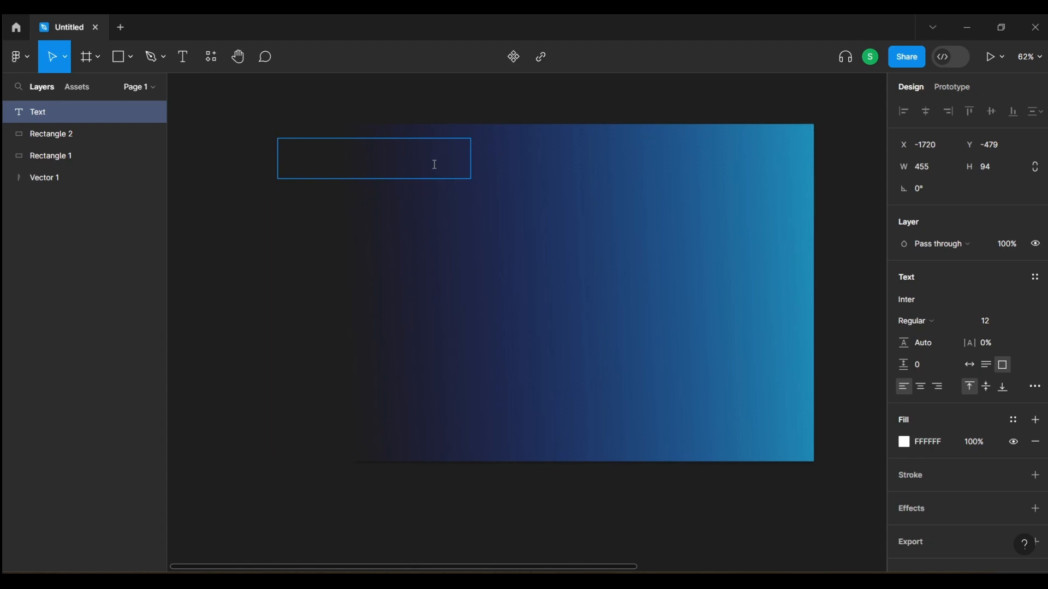
{"action": "type", "text": "Fina"}
{"action": "type", "text": "ncial Dashboard"}
{"action": "key", "text": "Escape"}
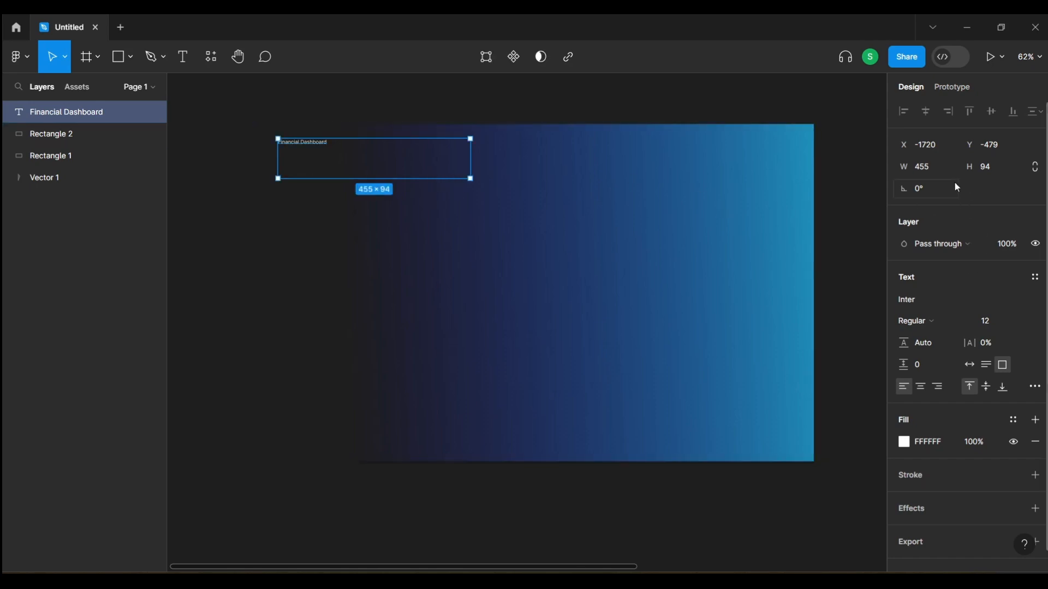
Step: Set the font size of the "Financial Dashboard" text to 96
{"action": "scroll", "coordinate": [991, 305], "scroll_direction": "down", "scroll_amount": 1}
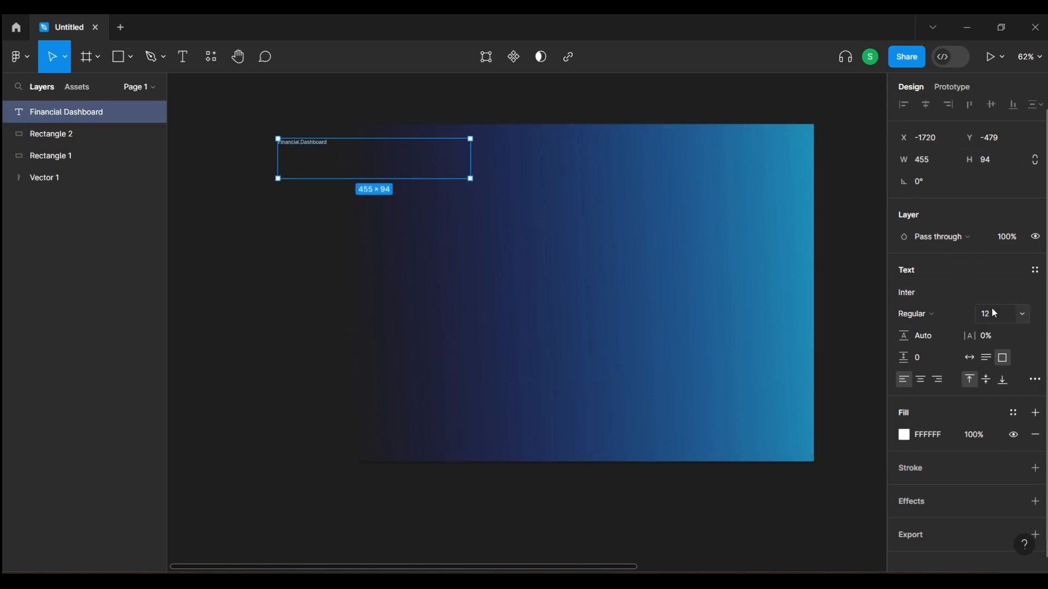
{"action": "left_click", "coordinate": [1023, 315]}
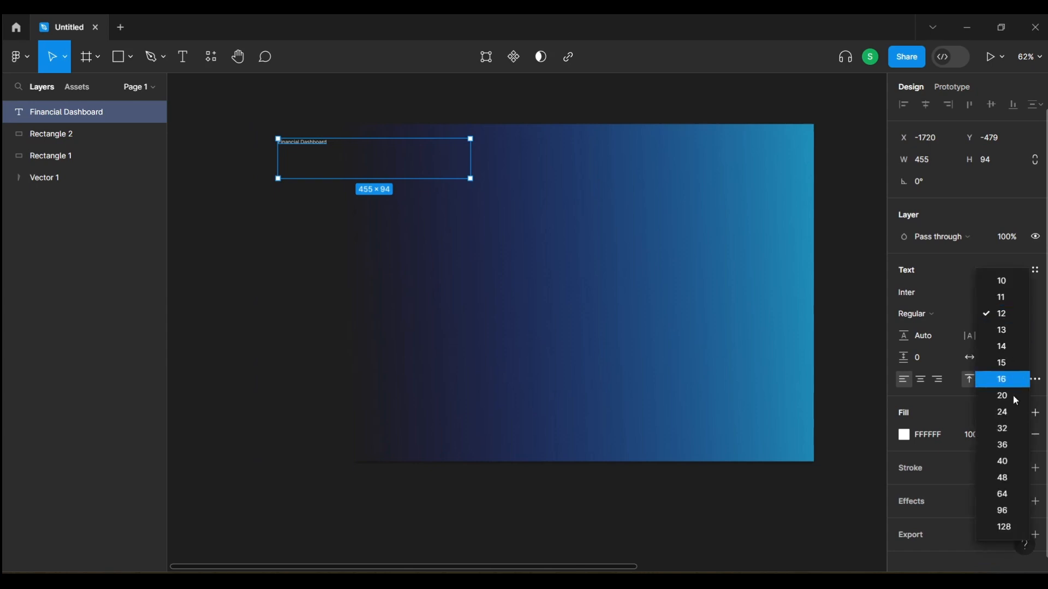
{"action": "left_click", "coordinate": [1012, 511]}
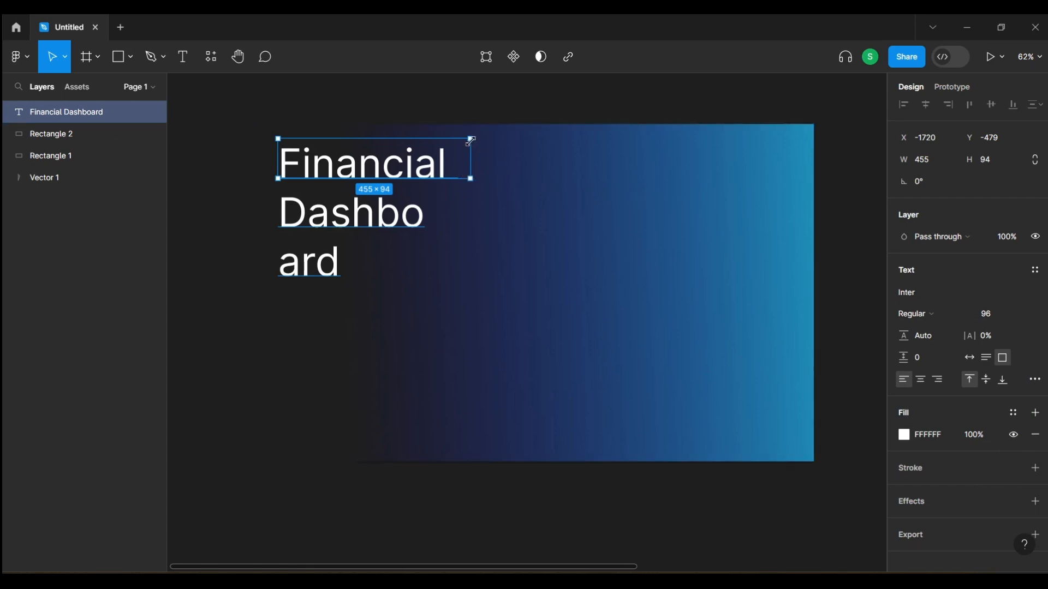
Step: Widen the heading's text box to about 1058 so it fits on one line, and move it near the rectangle's top edge
{"action": "left_click_drag", "start_coordinate": [471, 141], "coordinate": [727, 165]}
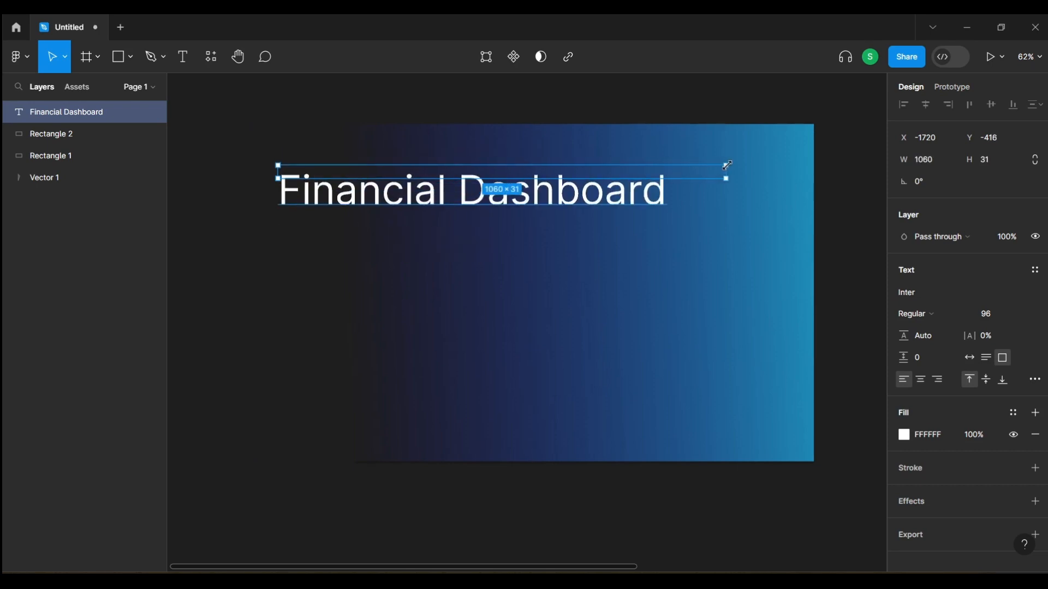
{"action": "left_click_drag", "start_coordinate": [512, 192], "coordinate": [516, 166]}
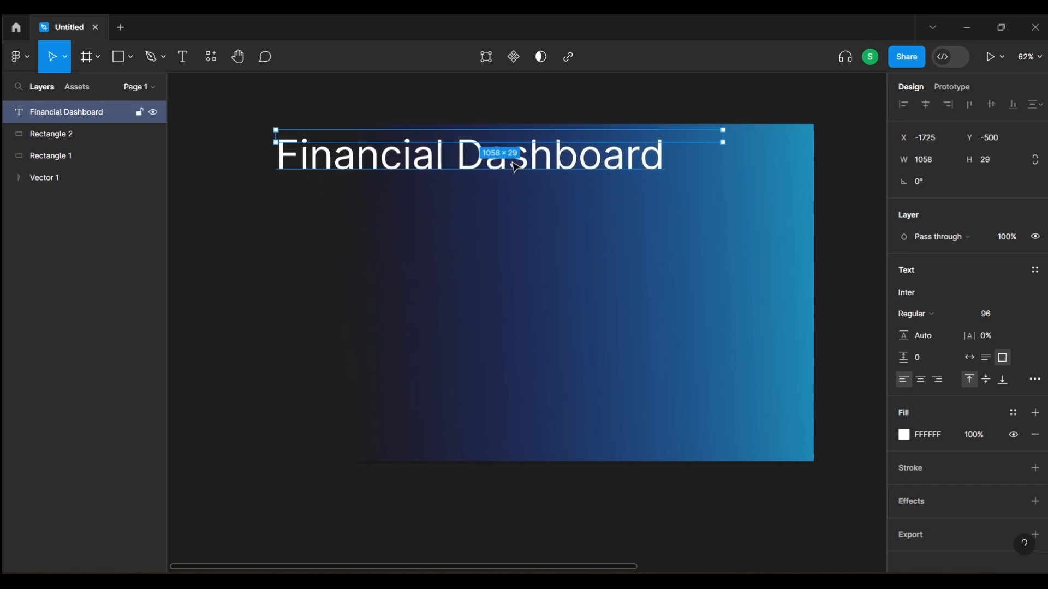
{"action": "left_click", "coordinate": [594, 108]}
{"action": "left_click", "coordinate": [614, 158]}
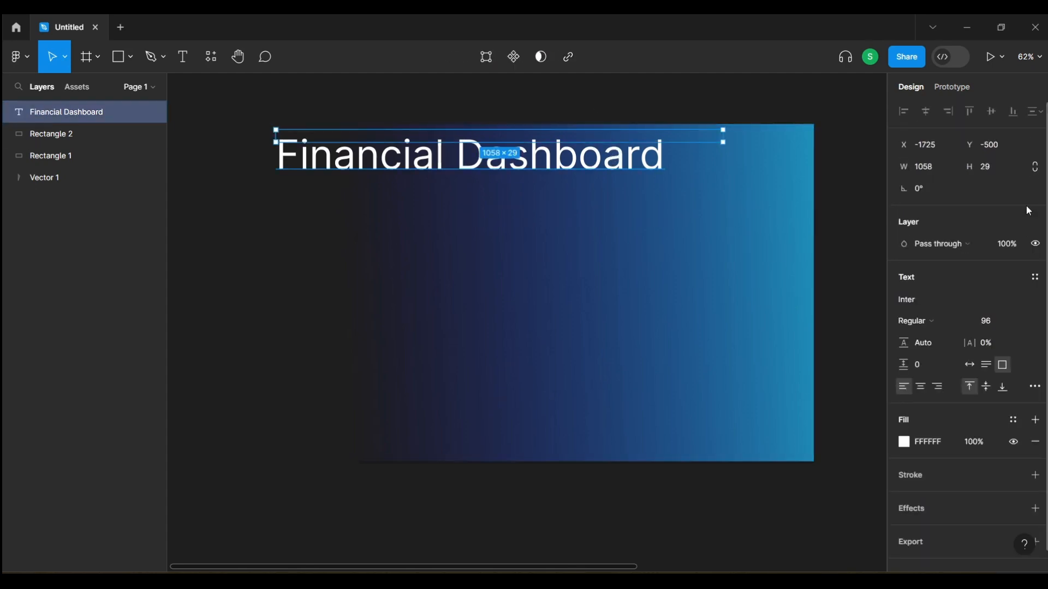
Step: Set the rotation of the "Financial Dashboard" text to 90°
{"action": "left_click", "coordinate": [799, 283]}
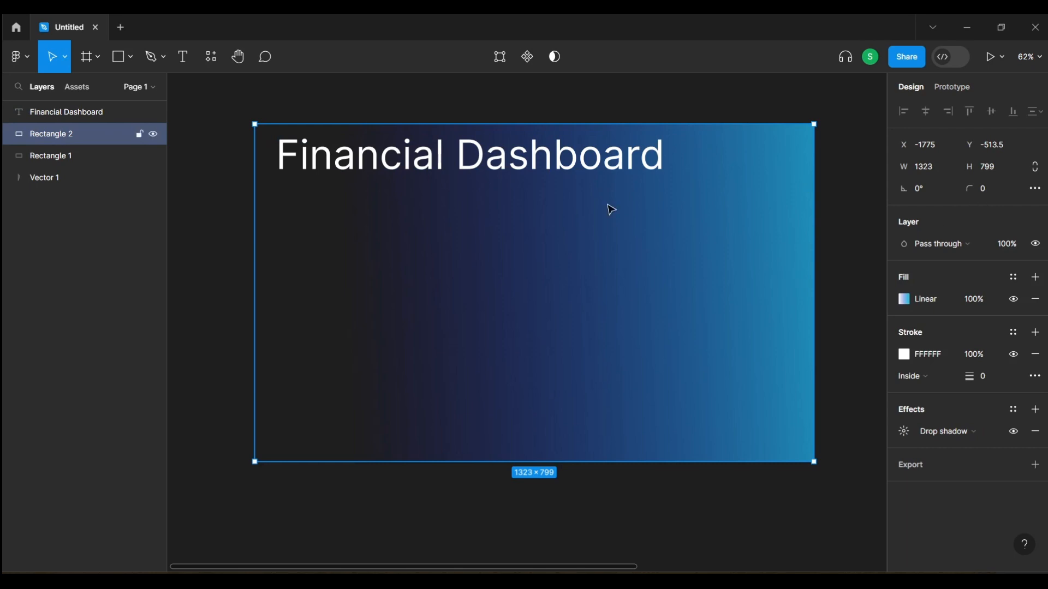
{"action": "left_click", "coordinate": [572, 170]}
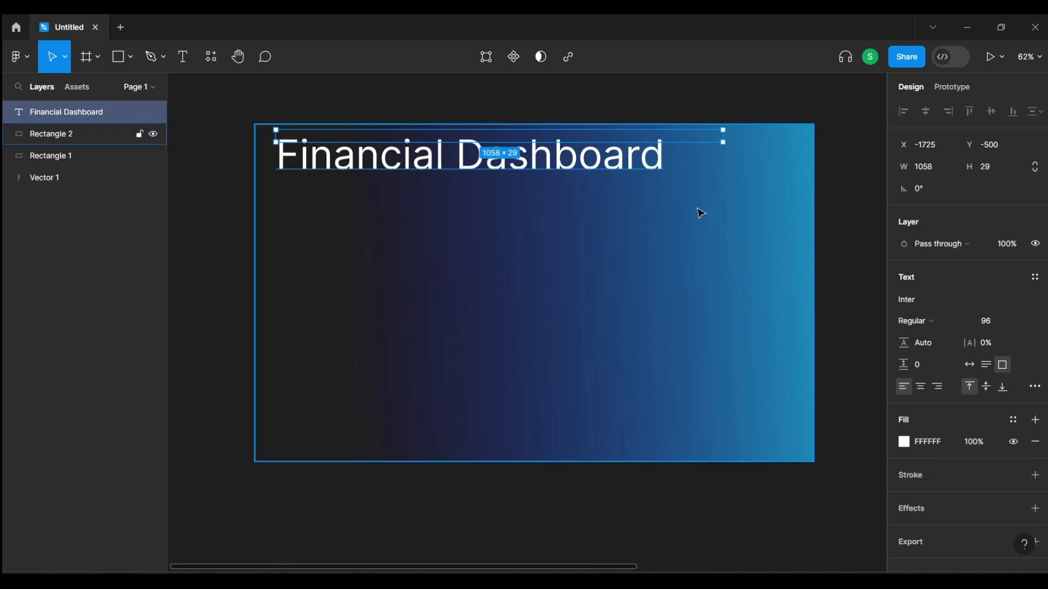
{"action": "left_click", "coordinate": [924, 195]}
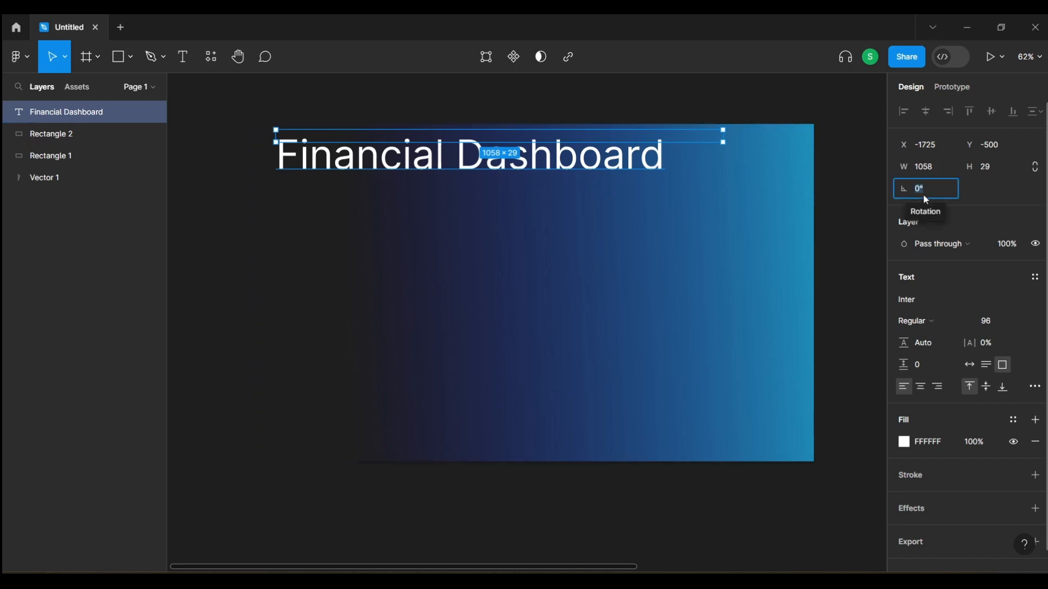
{"action": "key", "text": "Return"}
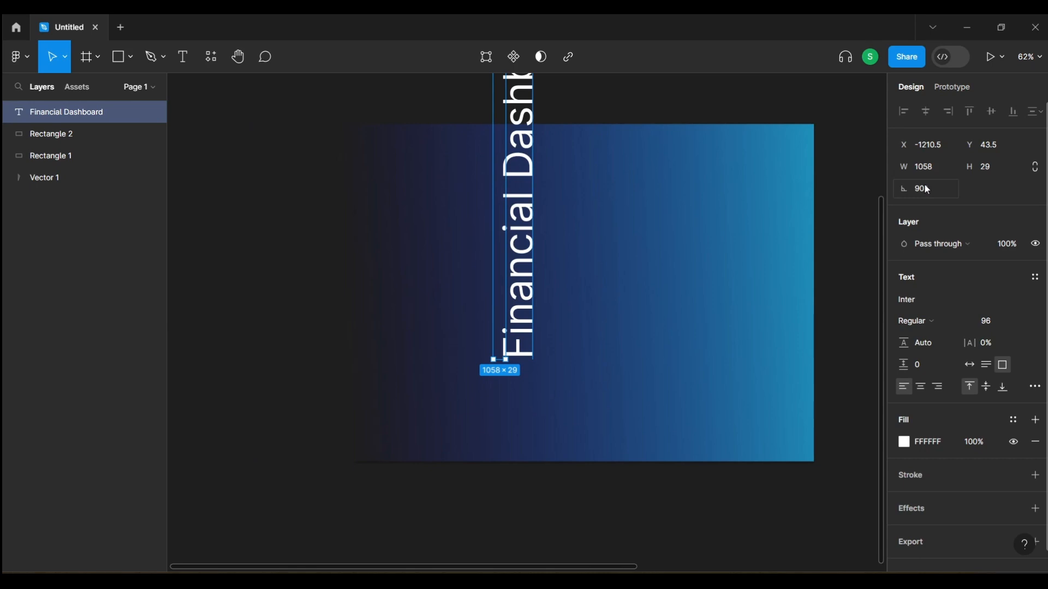
Step: Set the rotation of the "Financial Dashboard" text back to 0°
{"action": "left_click", "coordinate": [928, 189]}
{"action": "type", "text": "0"}
{"action": "key", "text": "Return"}
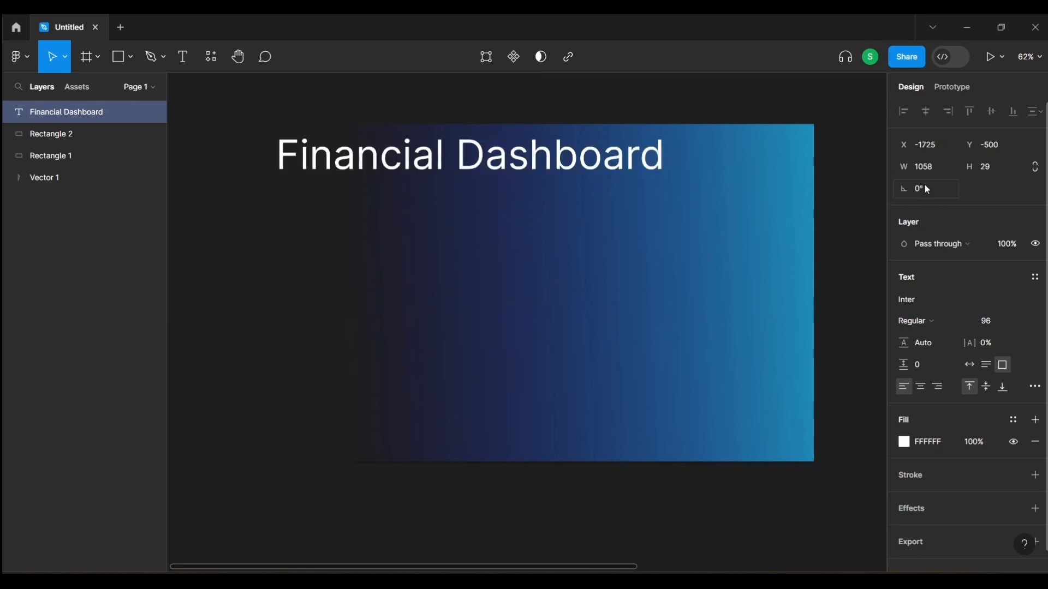
Step: Look through the layer blend modes available for the heading, keeping Pass through selected
{"action": "scroll", "coordinate": [924, 241], "scroll_direction": "down", "scroll_amount": 1}
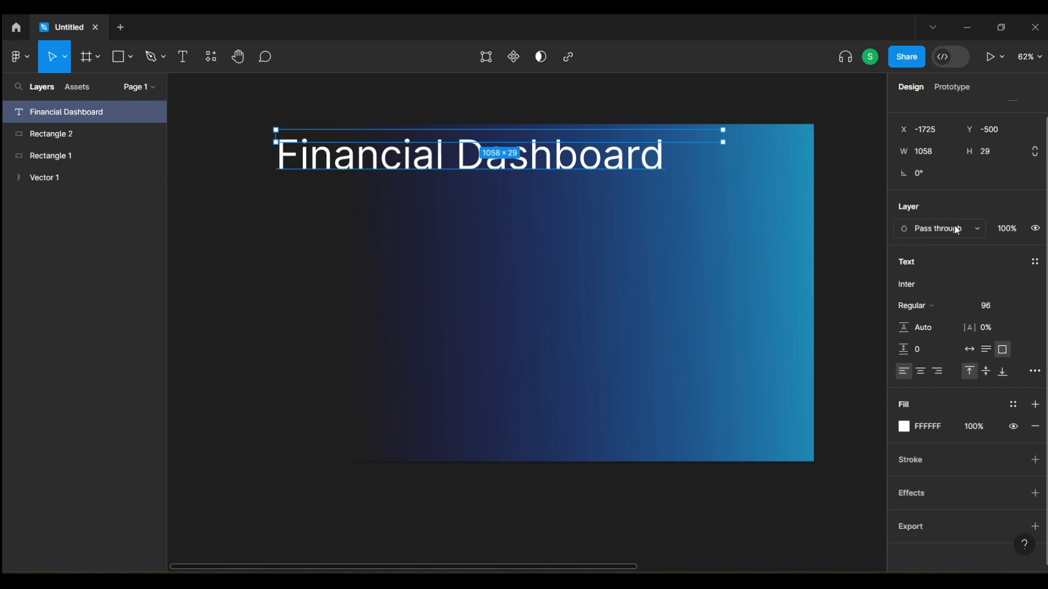
{"action": "left_click", "coordinate": [957, 231]}
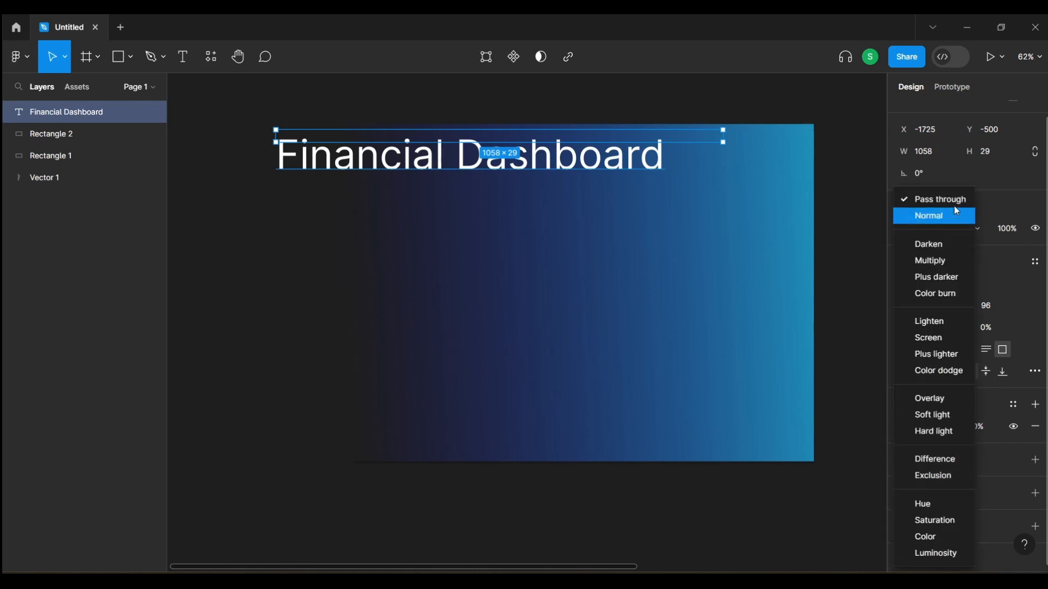
{"action": "left_click", "coordinate": [951, 199]}
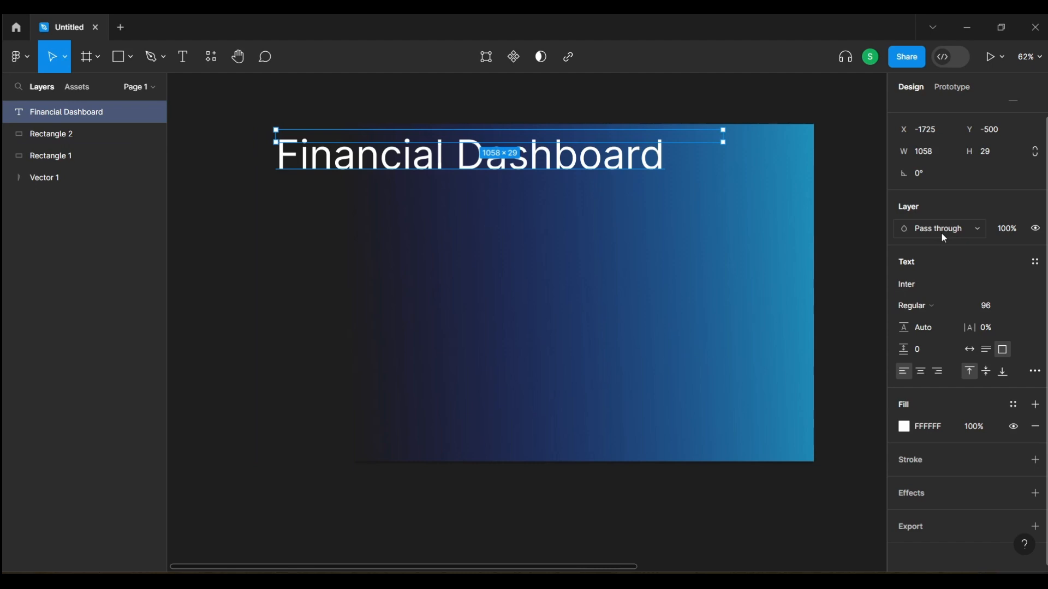
Step: Try a layer opacity of 50% on the "Financial Dashboard" text and restore it to 100%
{"action": "left_click", "coordinate": [1015, 229]}
{"action": "type", "text": "50"}
{"action": "key", "text": "Return"}
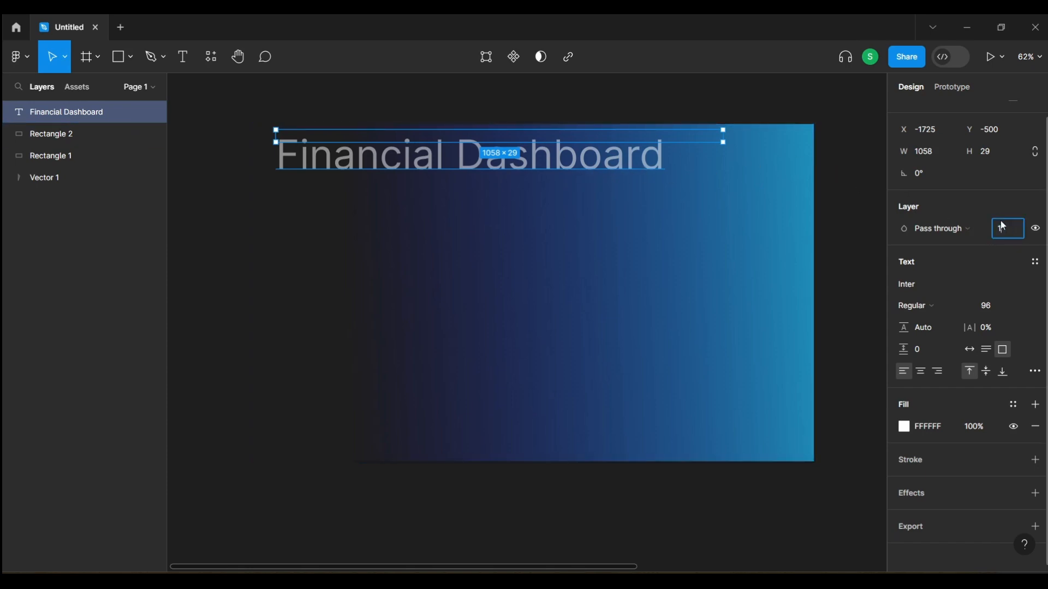
{"action": "type", "text": "100"}
{"action": "key", "text": "Return"}
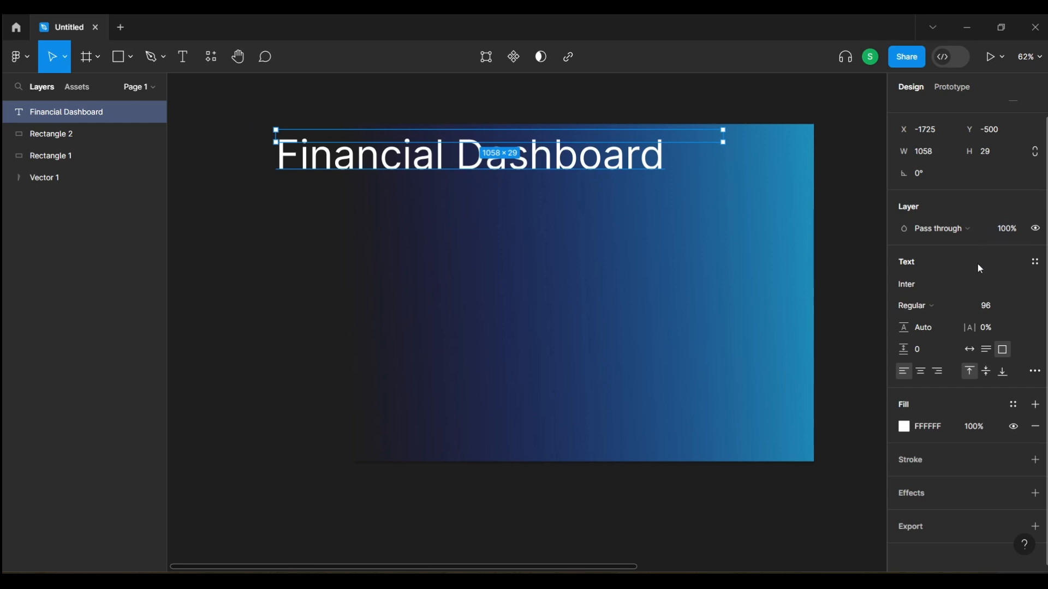
Step: Change the font of the "Financial Dashboard" text to Kaushan Script
{"action": "scroll", "coordinate": [980, 269], "scroll_direction": "down", "scroll_amount": 1}
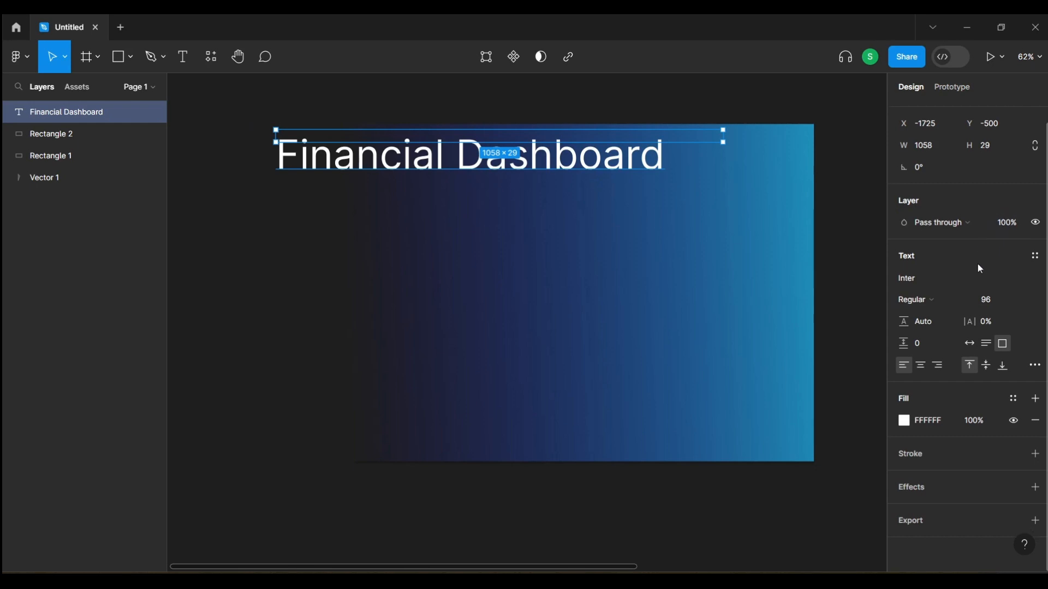
{"action": "left_click", "coordinate": [907, 282]}
{"action": "scroll", "coordinate": [768, 307], "scroll_direction": "down", "scroll_amount": 1}
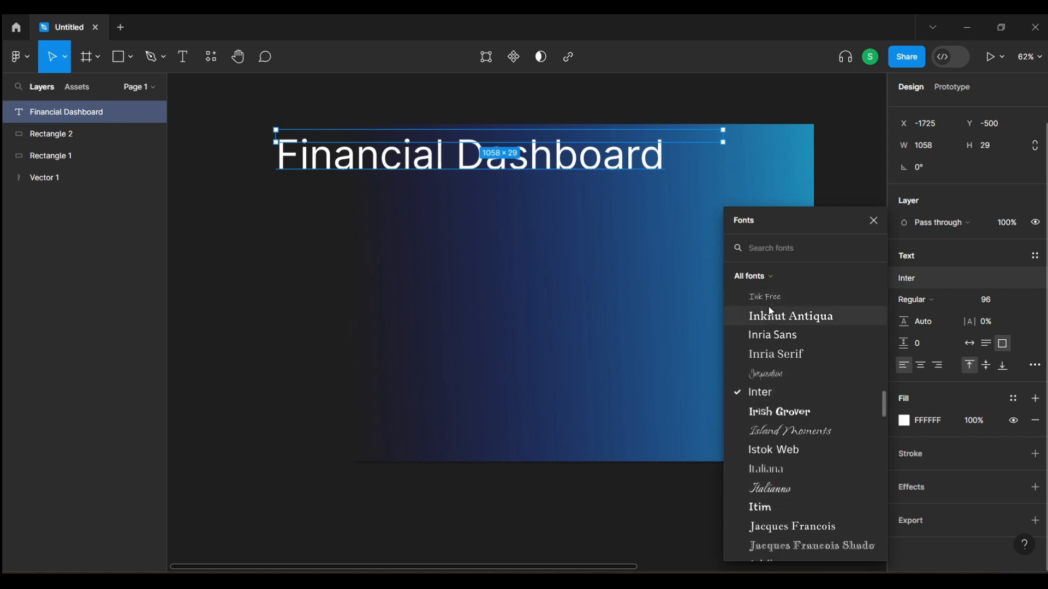
{"action": "scroll", "coordinate": [771, 311], "scroll_direction": "up", "scroll_amount": 3}
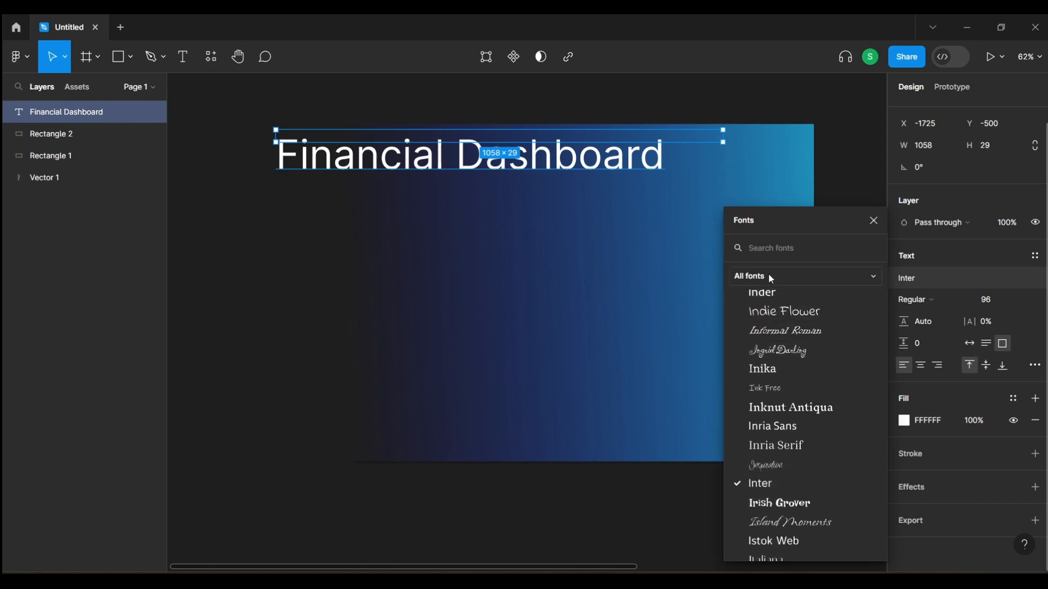
{"action": "scroll", "coordinate": [785, 371], "scroll_direction": "down", "scroll_amount": 15}
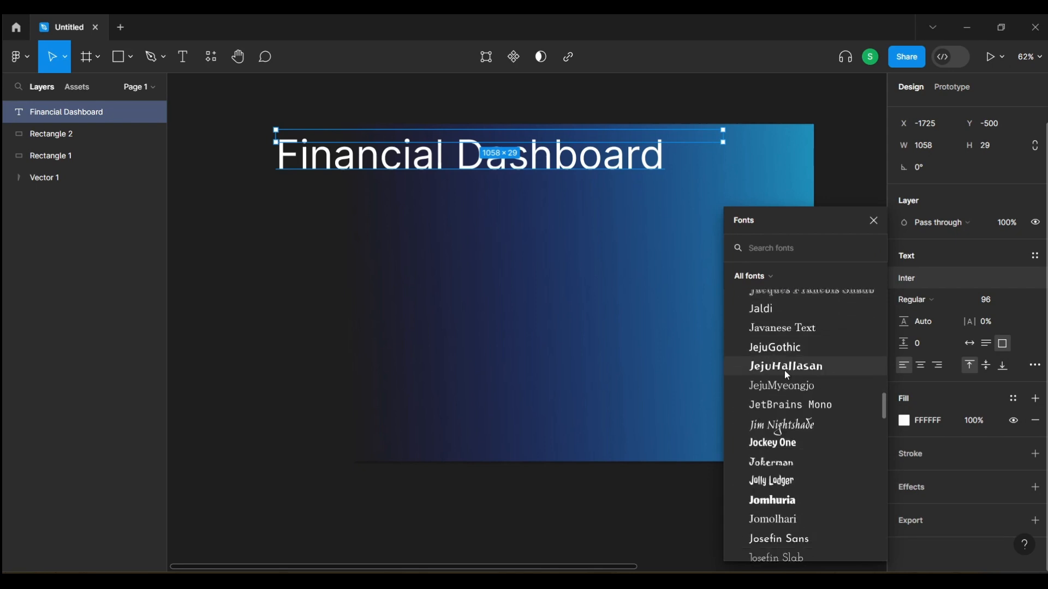
{"action": "scroll", "coordinate": [785, 370], "scroll_direction": "down", "scroll_amount": 12}
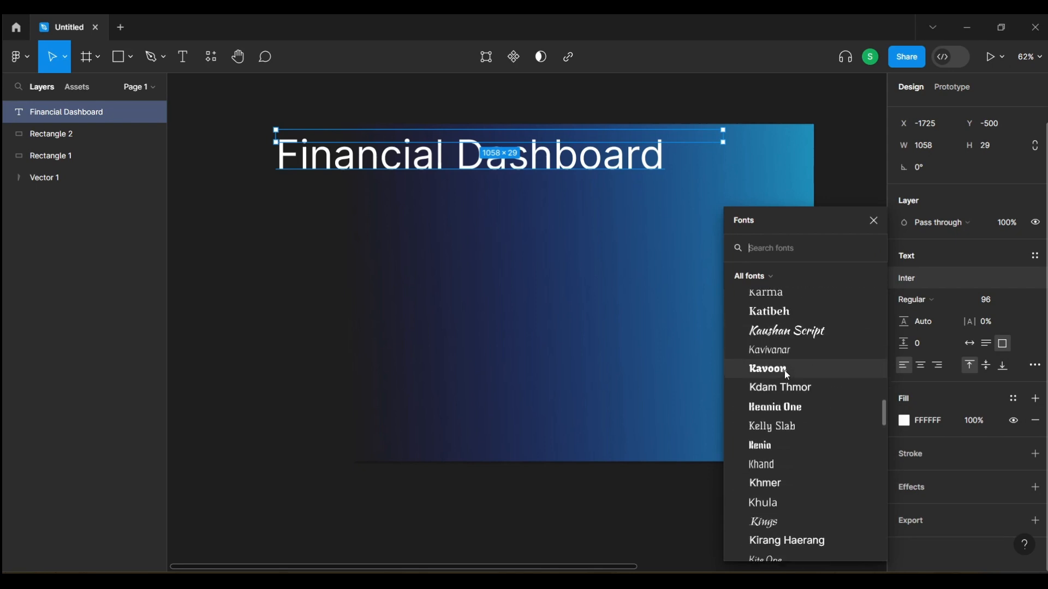
{"action": "left_click", "coordinate": [795, 330]}
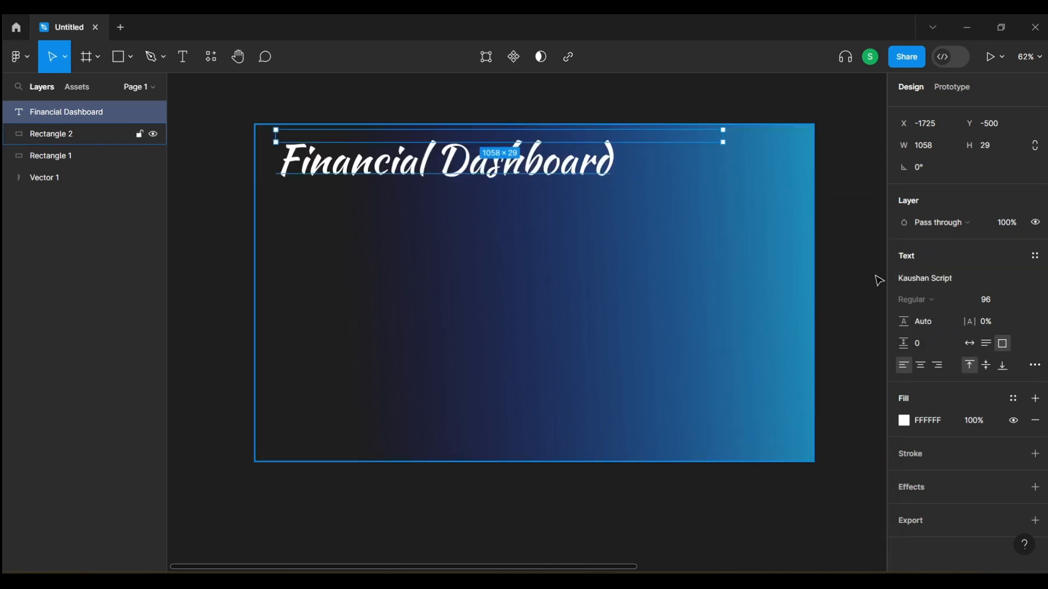
Step: Browse the list of all fonts to examine the typefaces available for the heading
{"action": "left_click", "coordinate": [945, 281]}
{"action": "scroll", "coordinate": [807, 370], "scroll_direction": "down", "scroll_amount": 3}
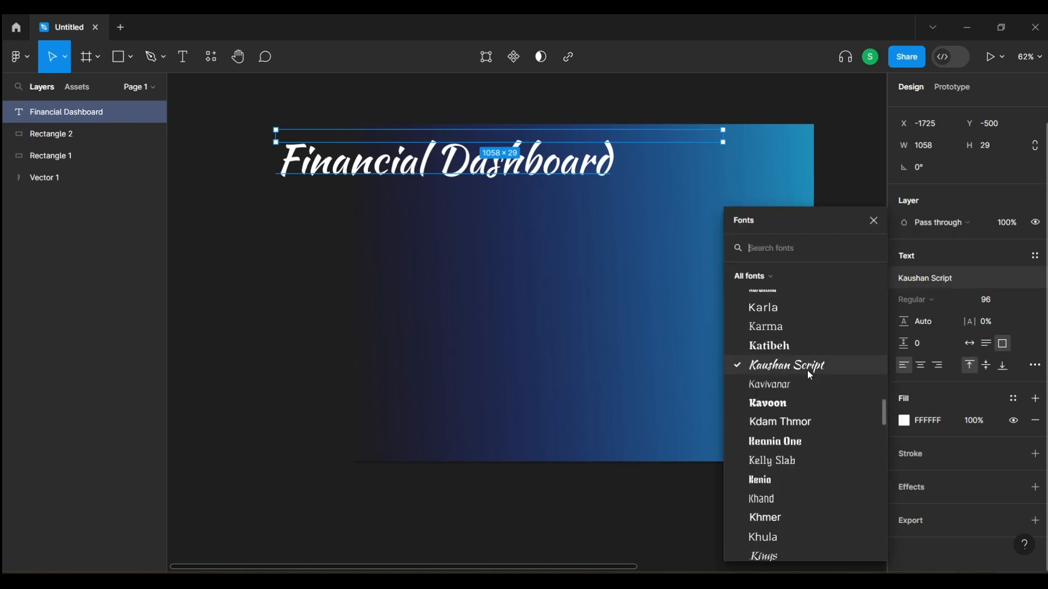
{"action": "scroll", "coordinate": [807, 375], "scroll_direction": "down", "scroll_amount": 5}
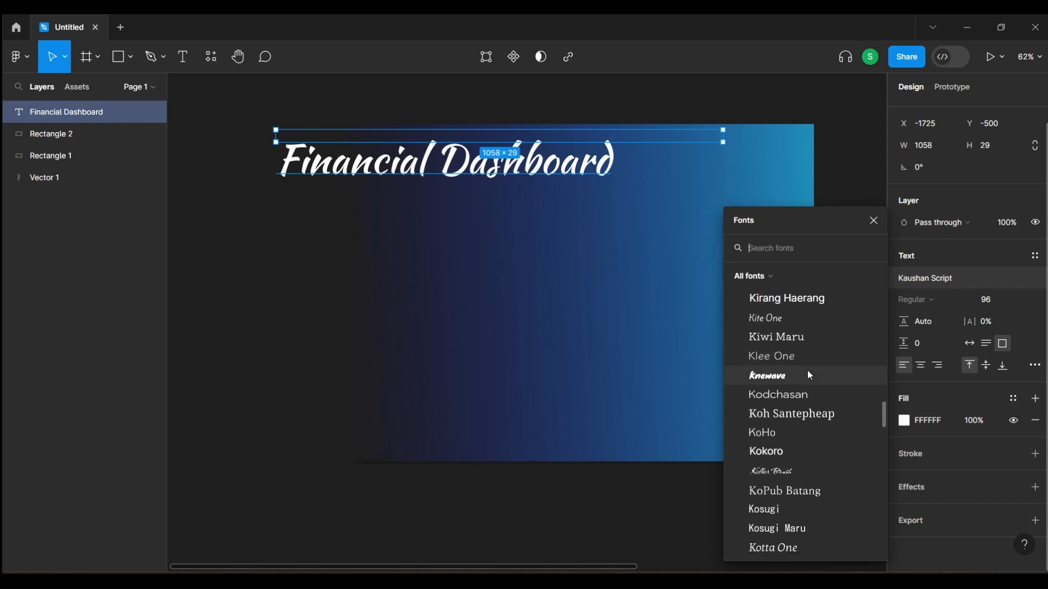
{"action": "scroll", "coordinate": [810, 375], "scroll_direction": "down", "scroll_amount": 3}
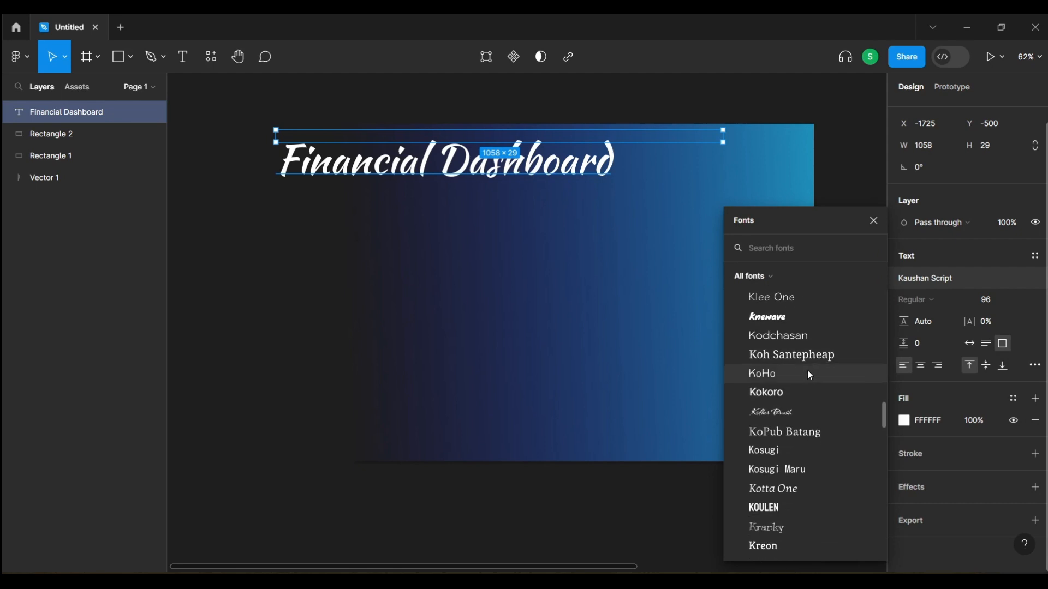
{"action": "scroll", "coordinate": [810, 375], "scroll_direction": "down", "scroll_amount": 20}
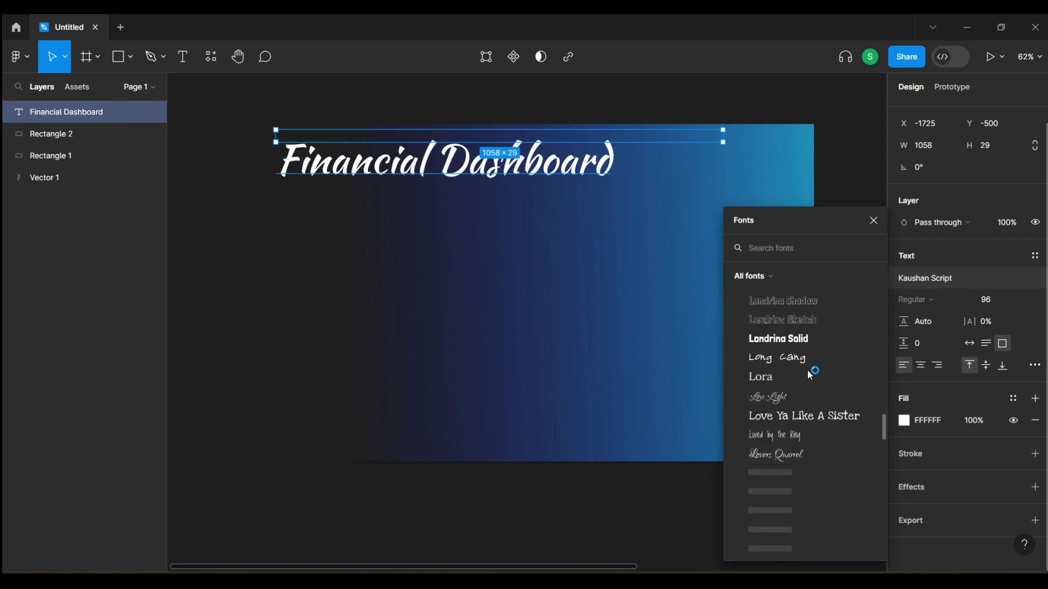
{"action": "scroll", "coordinate": [810, 375], "scroll_direction": "down", "scroll_amount": 20}
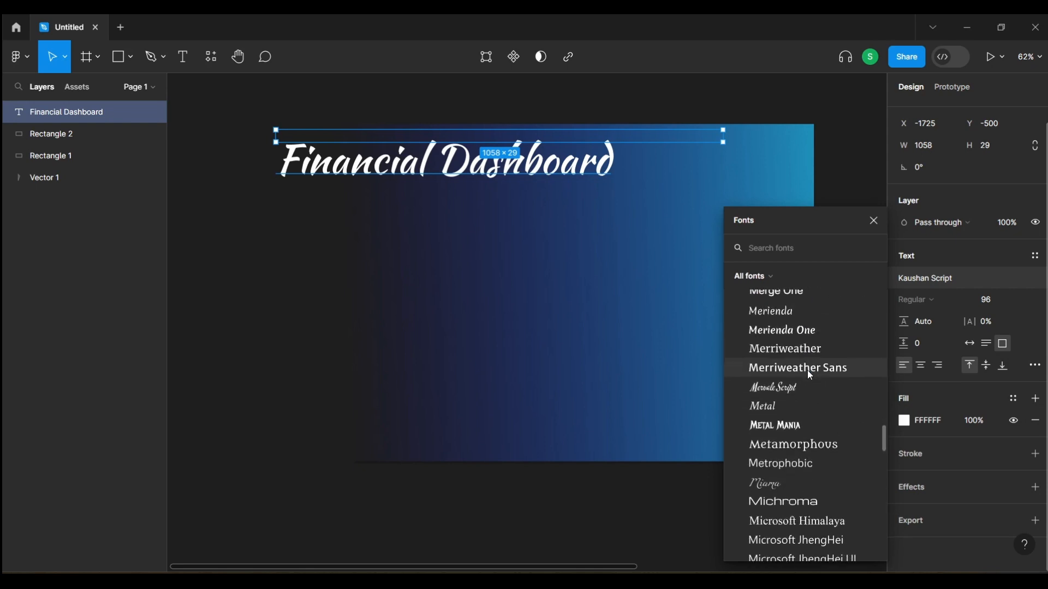
{"action": "scroll", "coordinate": [810, 375], "scroll_direction": "down", "scroll_amount": 15}
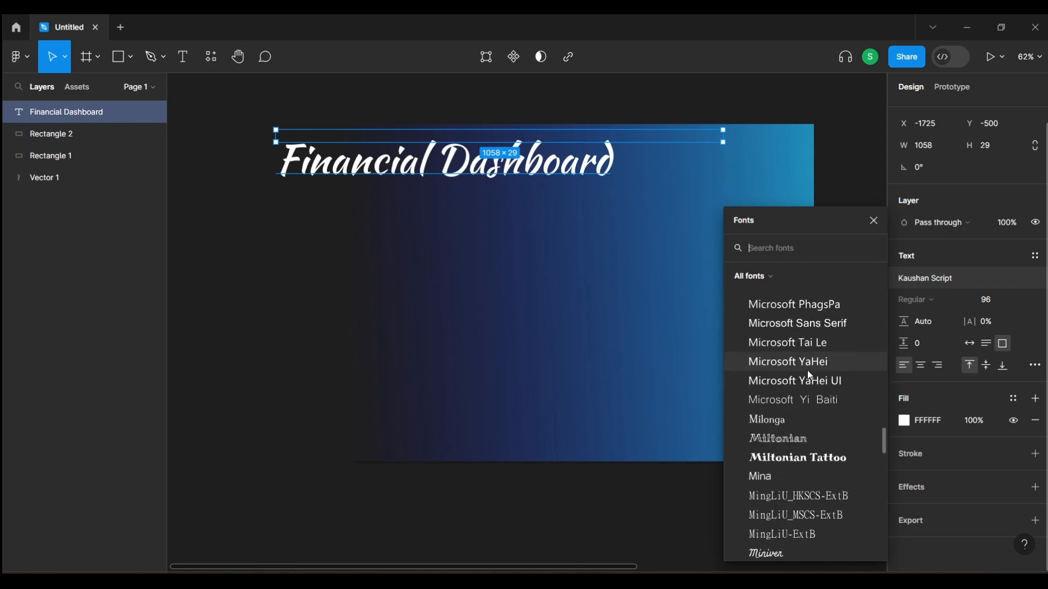
{"action": "scroll", "coordinate": [810, 375], "scroll_direction": "down", "scroll_amount": 4}
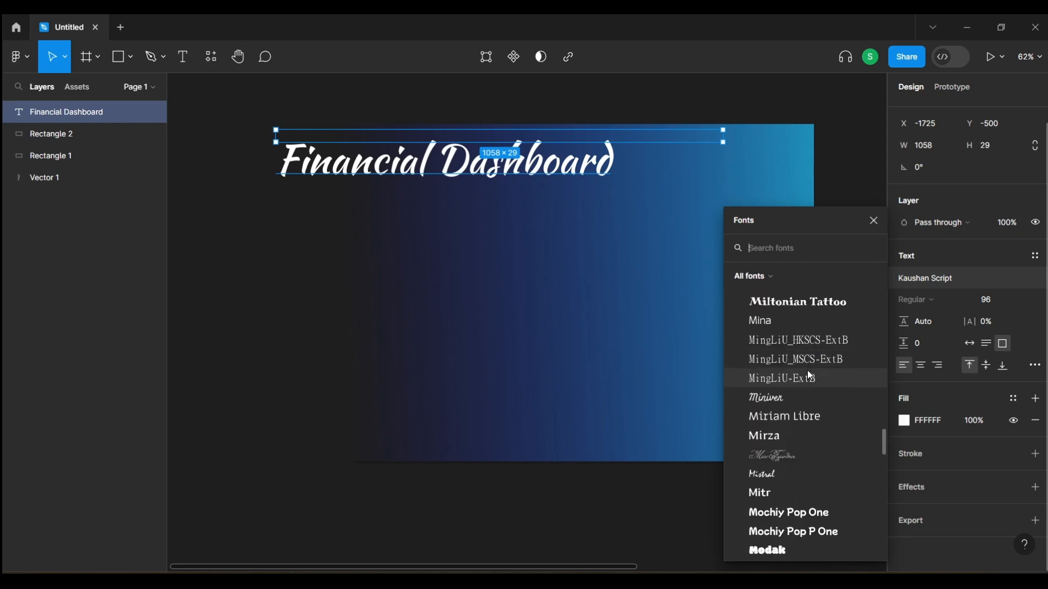
{"action": "scroll", "coordinate": [810, 376], "scroll_direction": "down", "scroll_amount": 8}
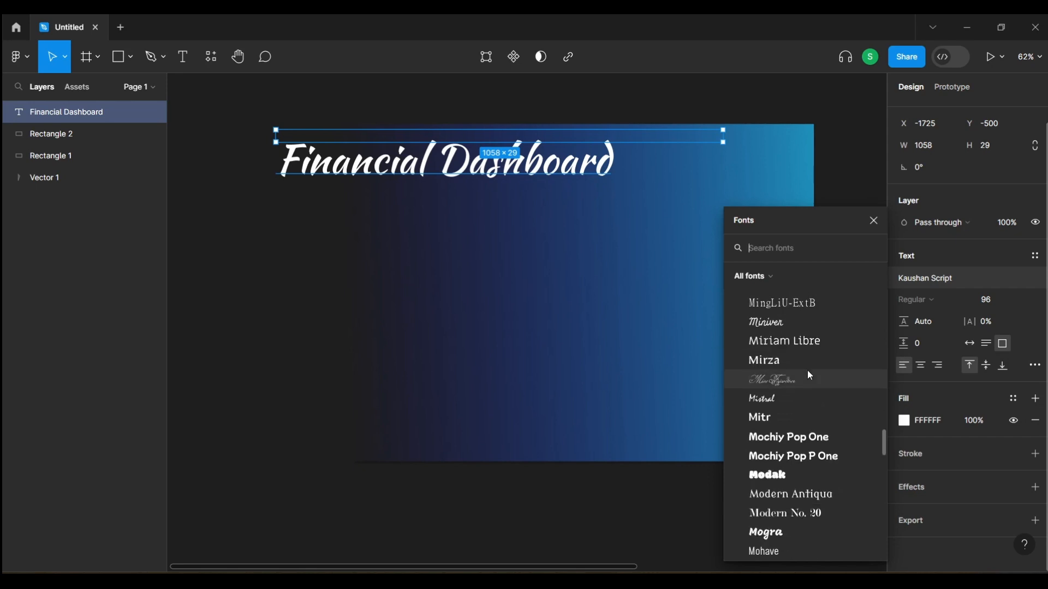
{"action": "scroll", "coordinate": [810, 375], "scroll_direction": "down", "scroll_amount": 20}
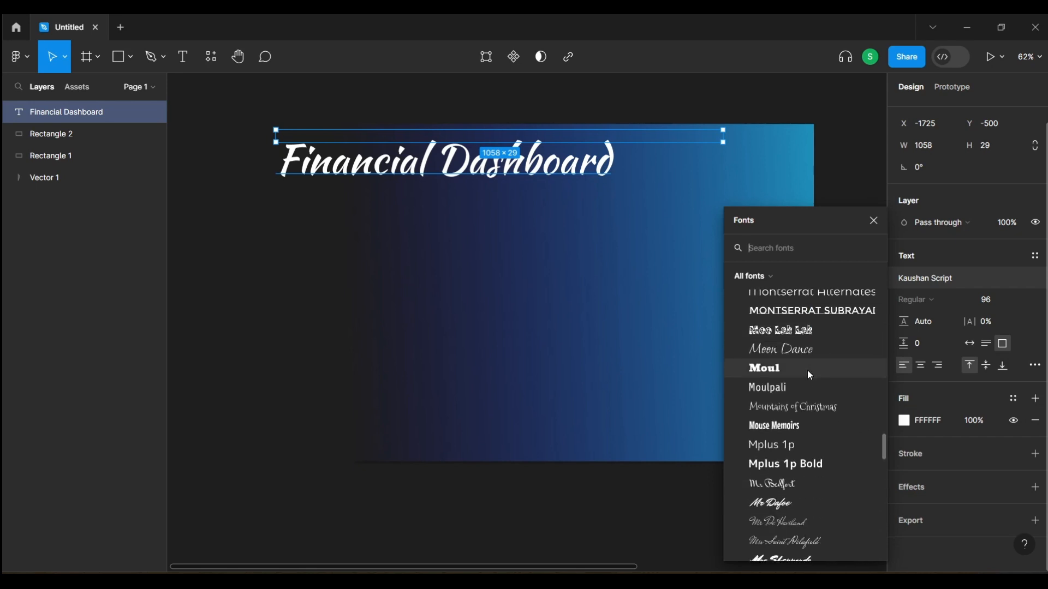
{"action": "scroll", "coordinate": [808, 371], "scroll_direction": "down", "scroll_amount": 20}
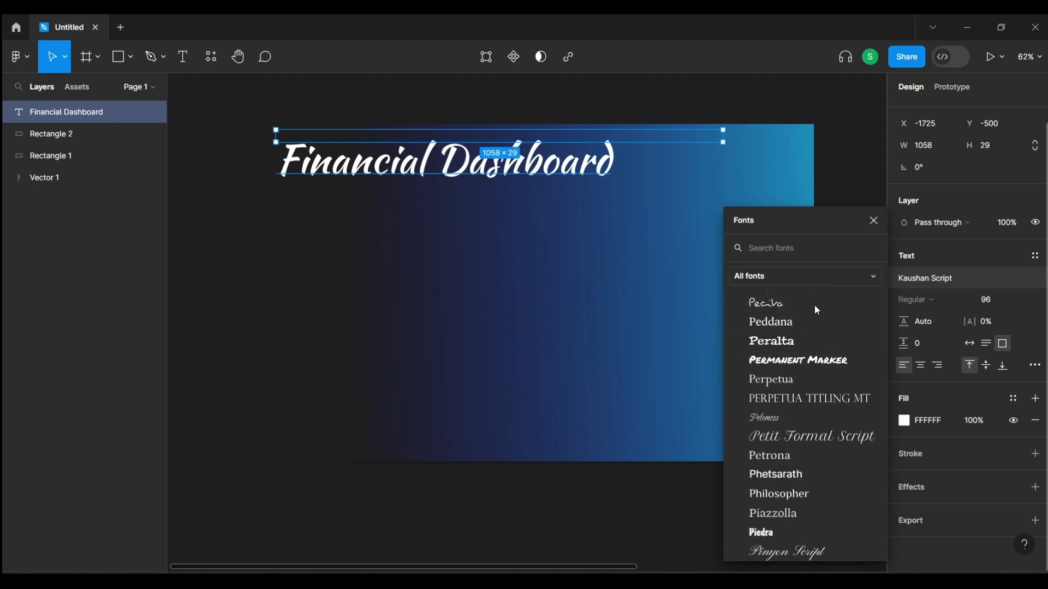
{"action": "scroll", "coordinate": [794, 468], "scroll_direction": "down", "scroll_amount": 20}
{"action": "scroll", "coordinate": [795, 468], "scroll_direction": "down", "scroll_amount": 20}
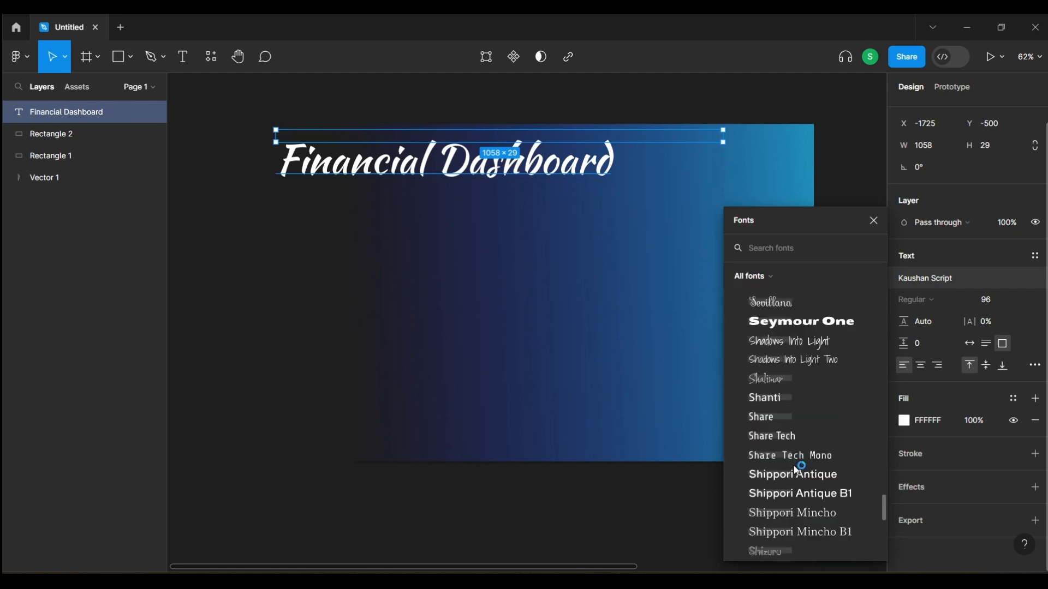
Step: Filter the font list to the fonts installed by you, and close the list without choosing one
{"action": "left_click", "coordinate": [771, 276]}
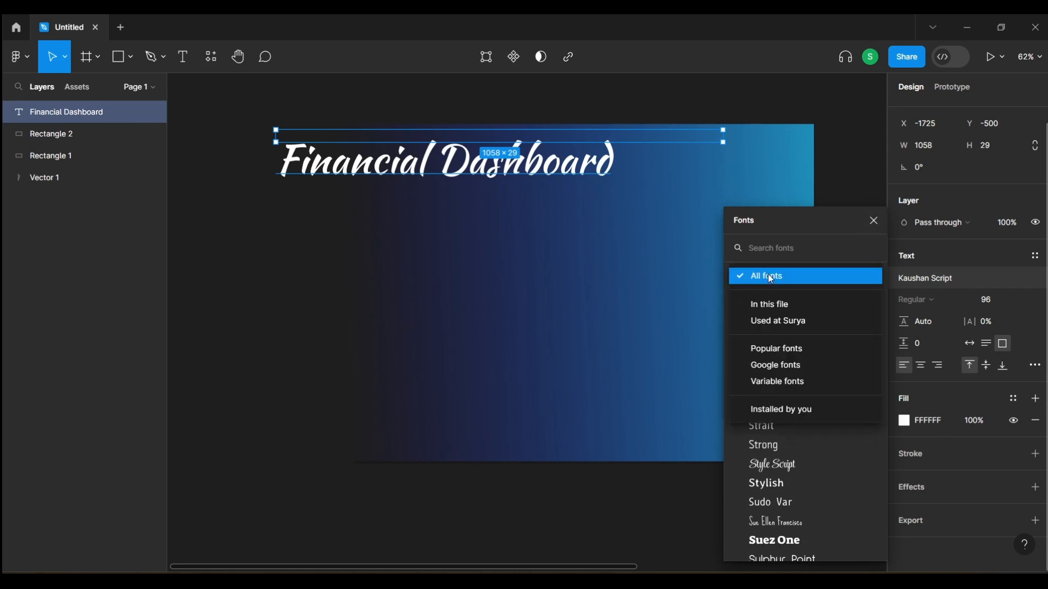
{"action": "left_click", "coordinate": [795, 410]}
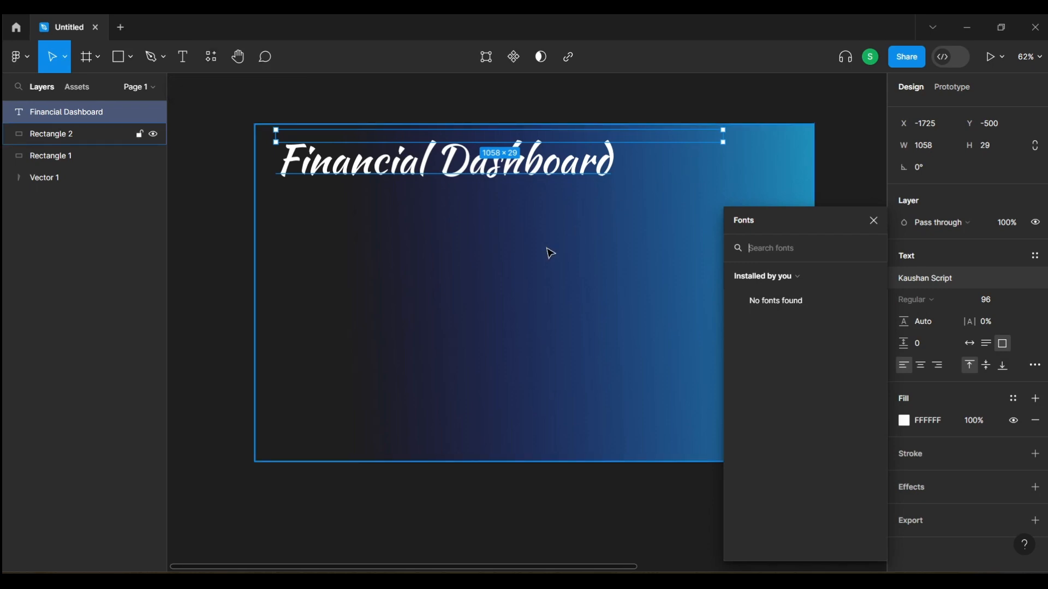
{"action": "left_click", "coordinate": [874, 221]}
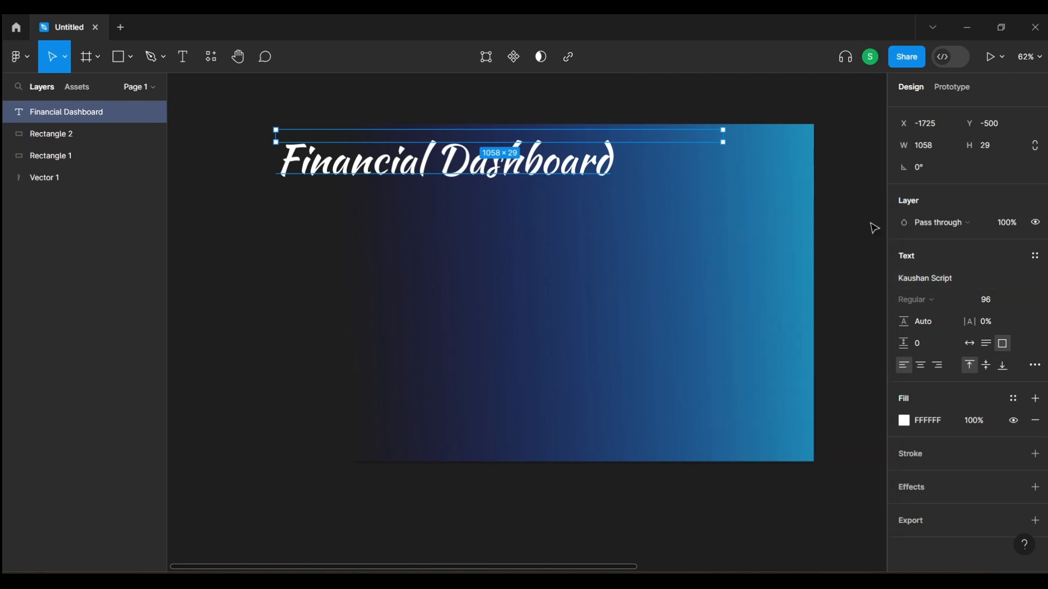
Step: Switch the font list back to all fonts and set the "Financial Dashboard" text to Karla
{"action": "left_click", "coordinate": [919, 285]}
{"action": "left_click", "coordinate": [803, 284]}
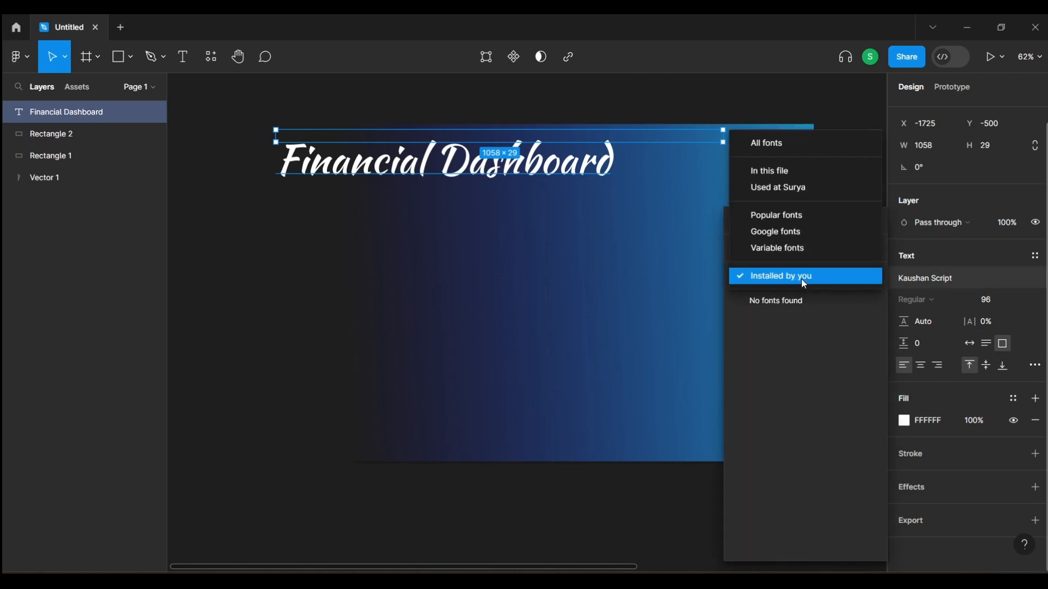
{"action": "left_click", "coordinate": [772, 142]}
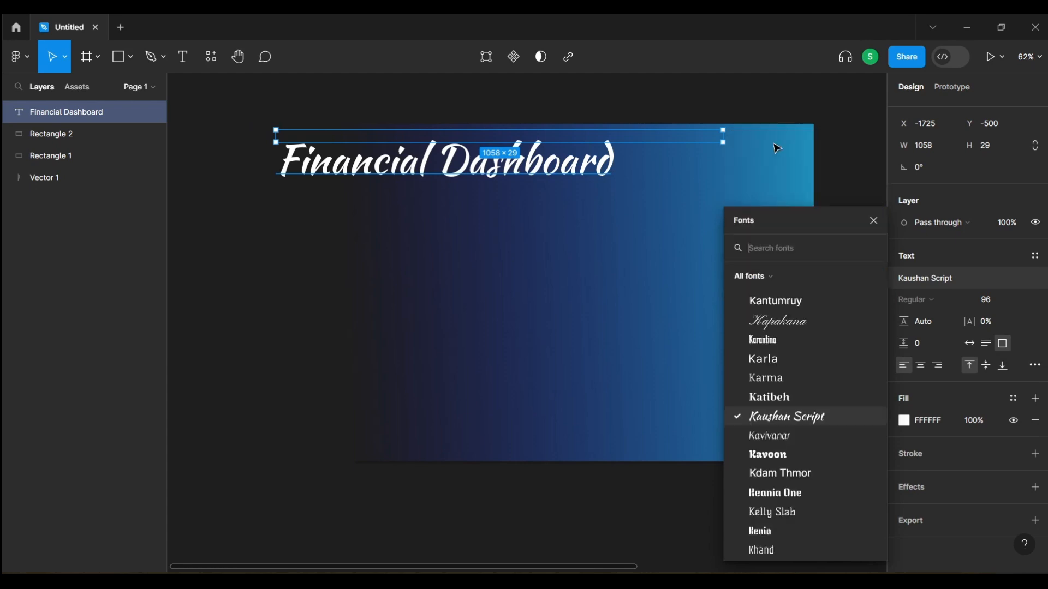
{"action": "left_click", "coordinate": [777, 356]}
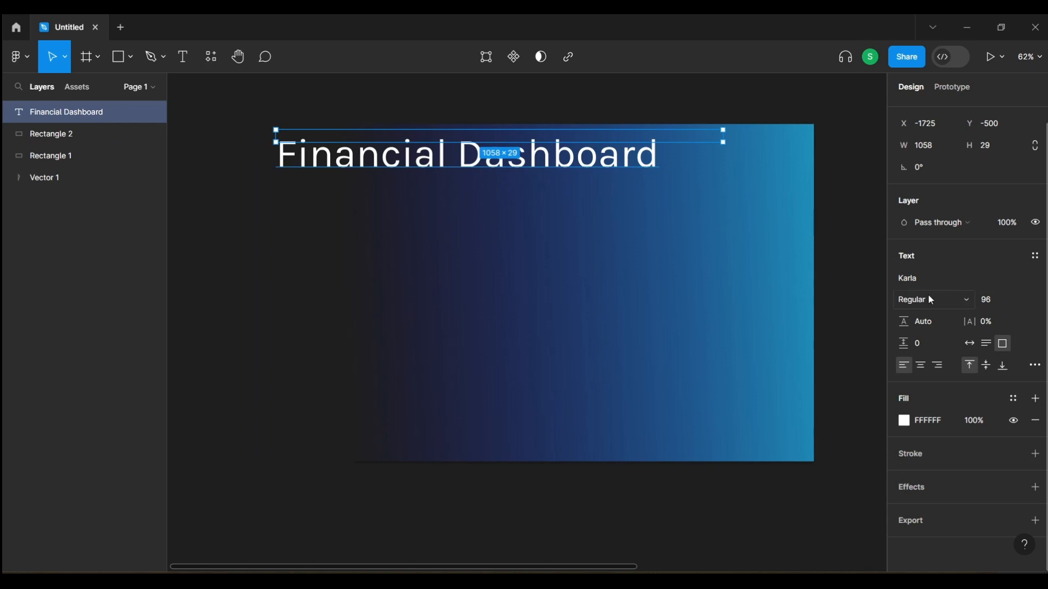
Step: Set the heading's font style to ExtraBold and look over the other Karla styles
{"action": "left_click", "coordinate": [971, 301]}
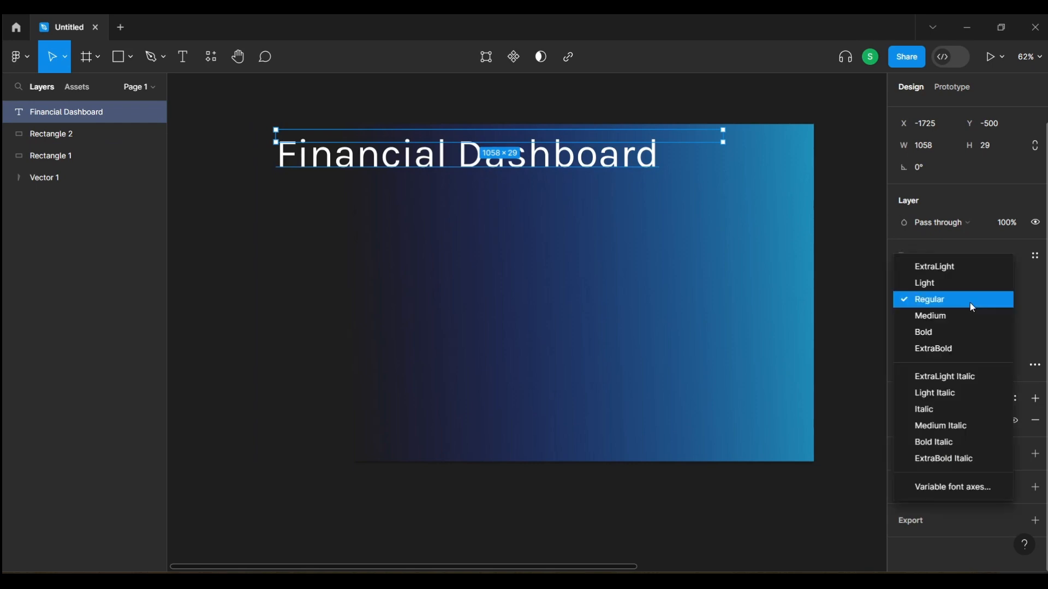
{"action": "left_click", "coordinate": [945, 348]}
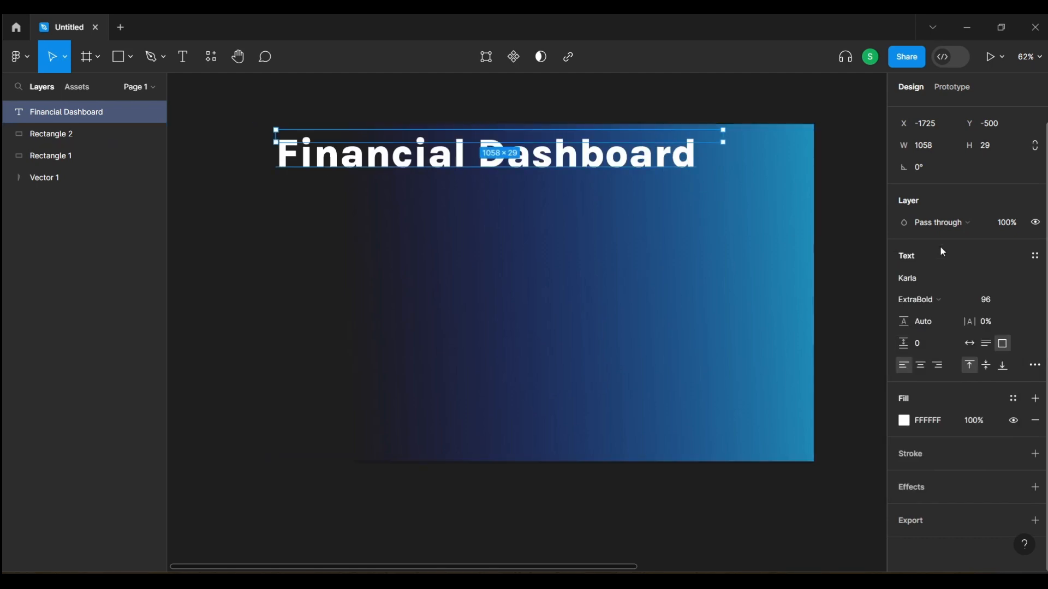
{"action": "left_click", "coordinate": [938, 302]}
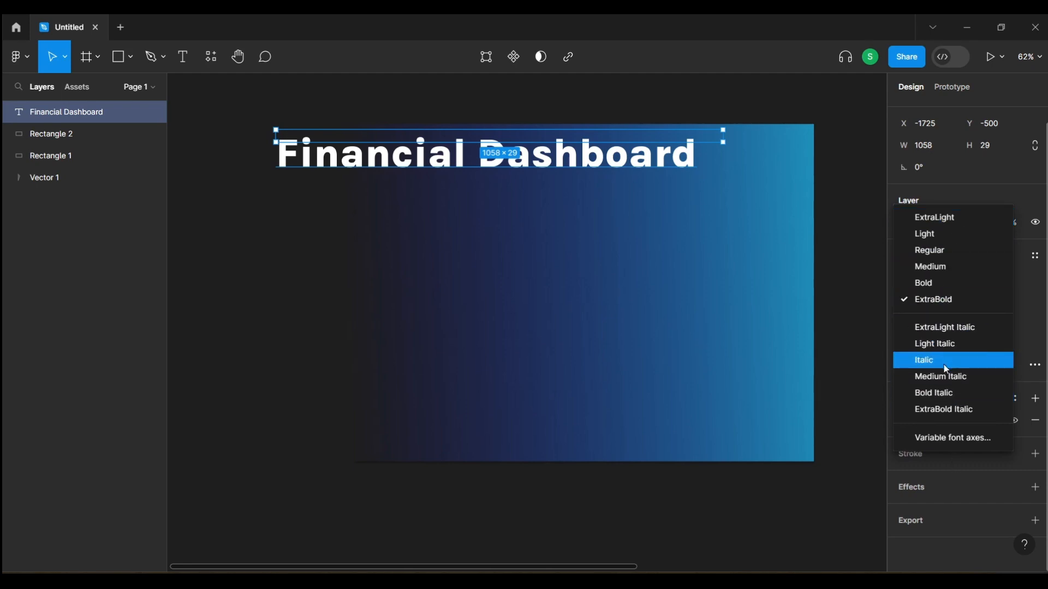
{"action": "left_click", "coordinate": [1042, 307]}
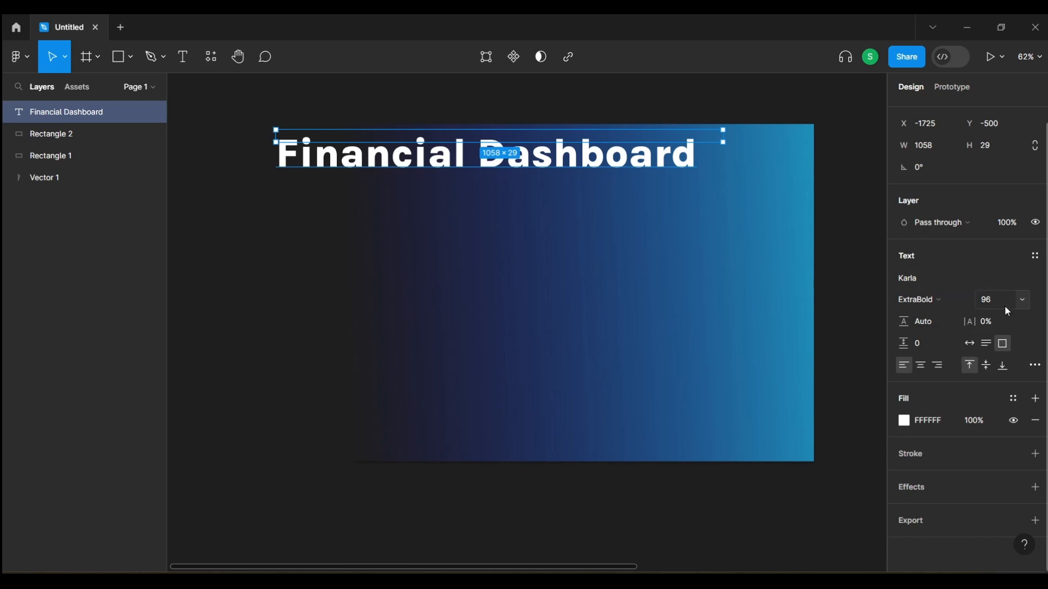
Step: Reduce the font size of the "Financial Dashboard" text to 48
{"action": "left_click", "coordinate": [1021, 302]}
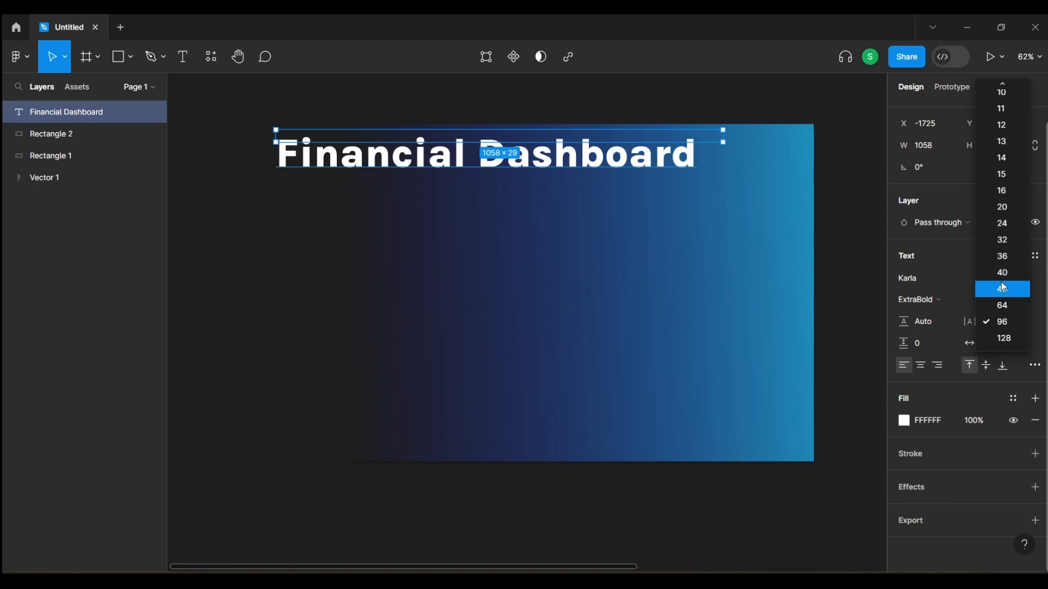
{"action": "left_click", "coordinate": [1003, 288]}
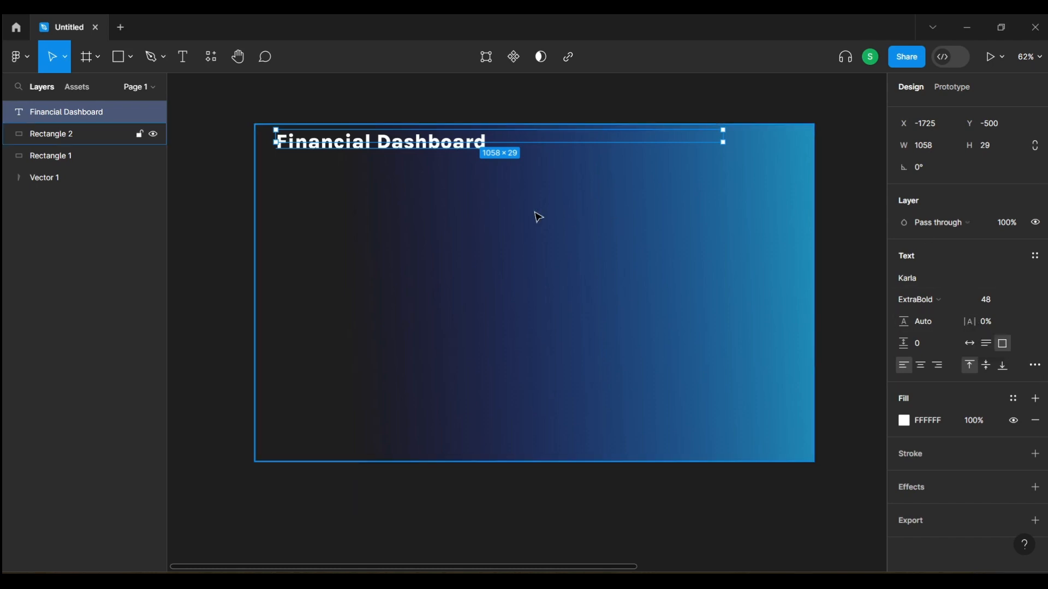
Step: Move the "Financial Dashboard" text to about X -1683, Y -474 and give it a linear gradient fill with end stop CA1212
{"action": "mouse_move", "coordinate": [326, 156]}
{"action": "left_mouse_down"}
{"action": "mouse_move", "coordinate": [309, 147]}
{"action": "mouse_move", "coordinate": [332, 159]}
{"action": "left_mouse_up"}
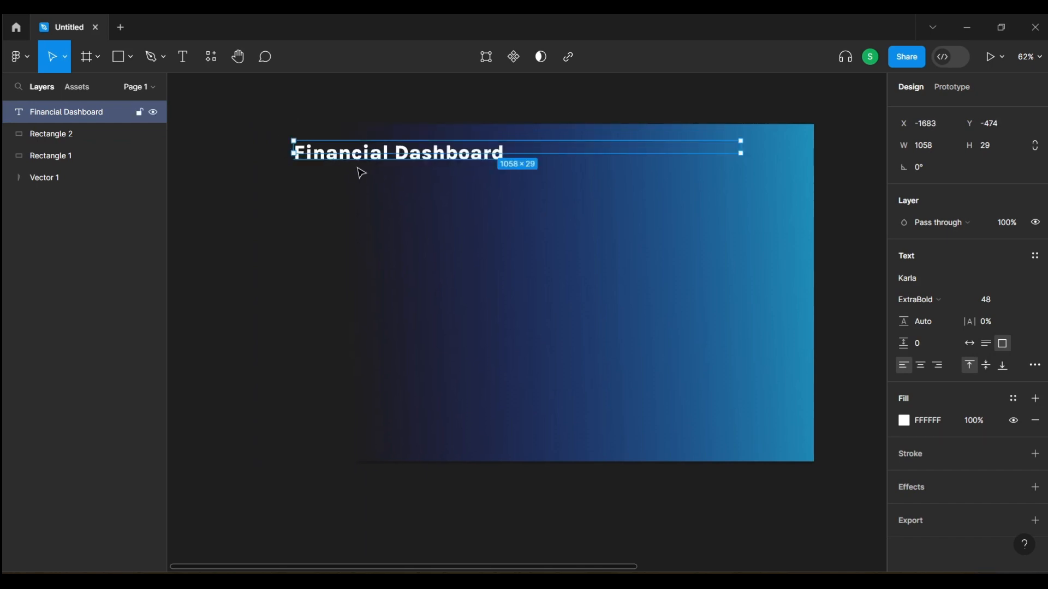
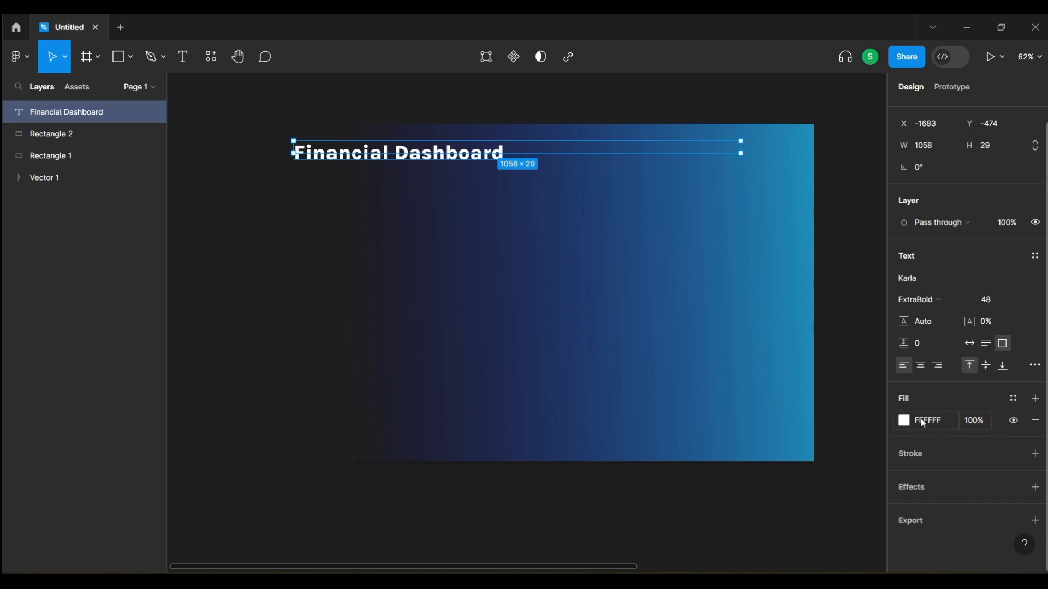
{"action": "left_click", "coordinate": [904, 422]}
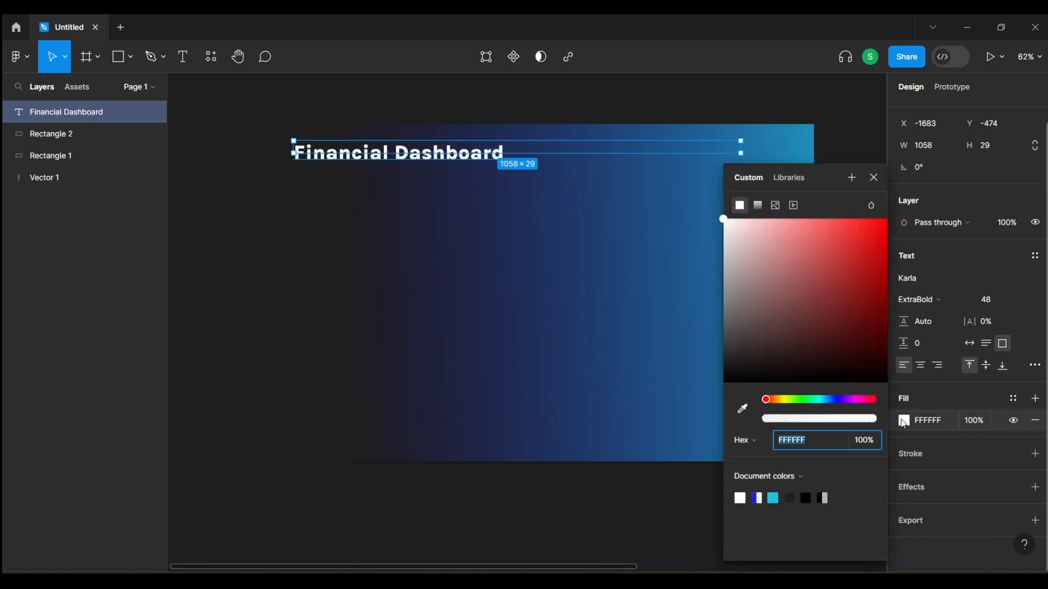
{"action": "left_click", "coordinate": [758, 206]}
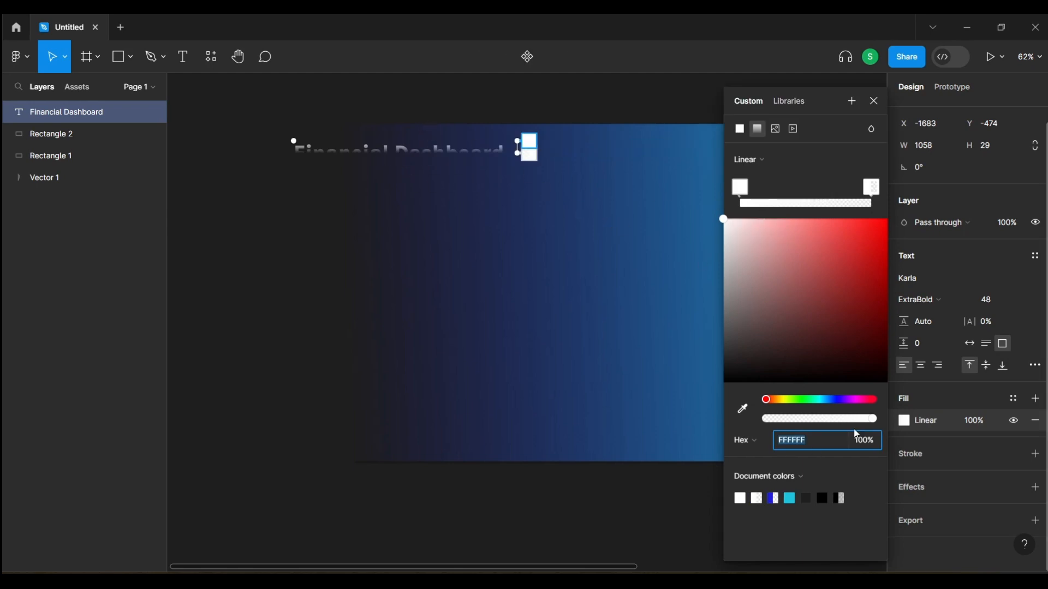
{"action": "left_click", "coordinate": [873, 187]}
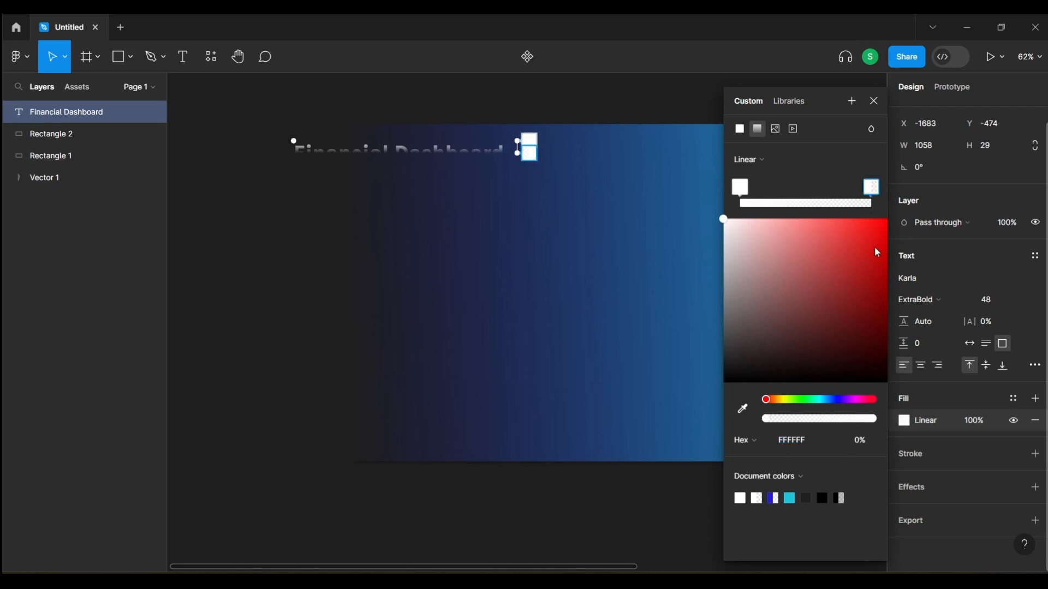
{"action": "left_click", "coordinate": [873, 253]}
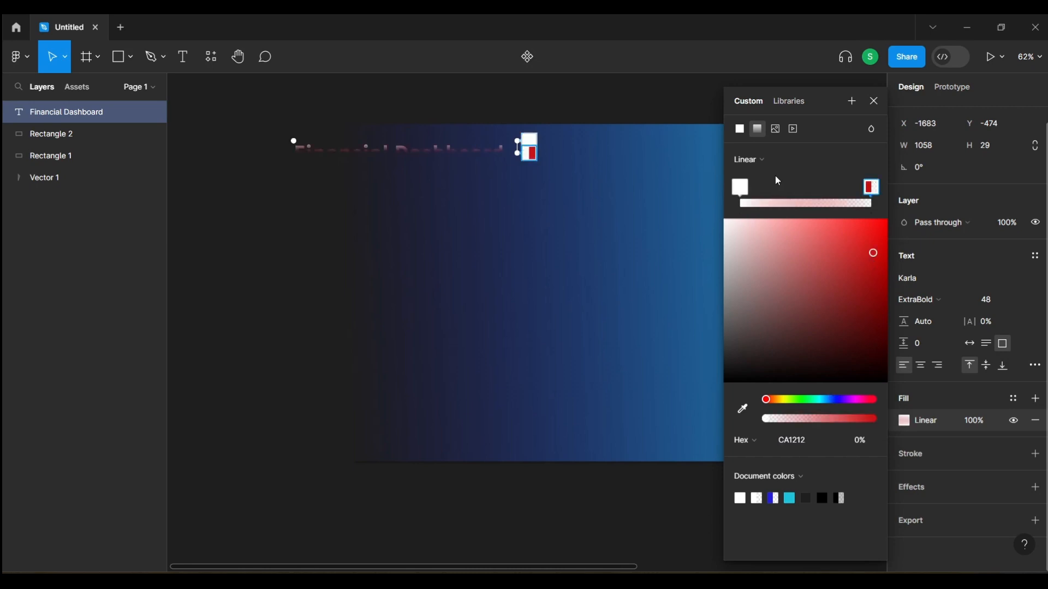
Step: Set the text gradient's start stop to purple 6C2984 and extend the gradient's end point diagonally below the heading
{"action": "left_click", "coordinate": [751, 187]}
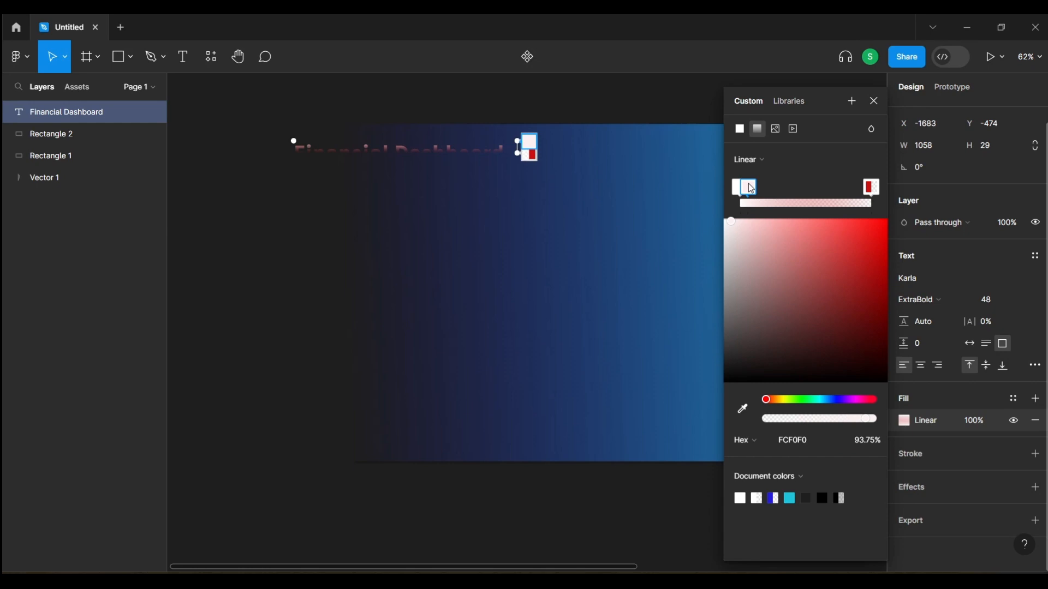
{"action": "key", "text": "Delete"}
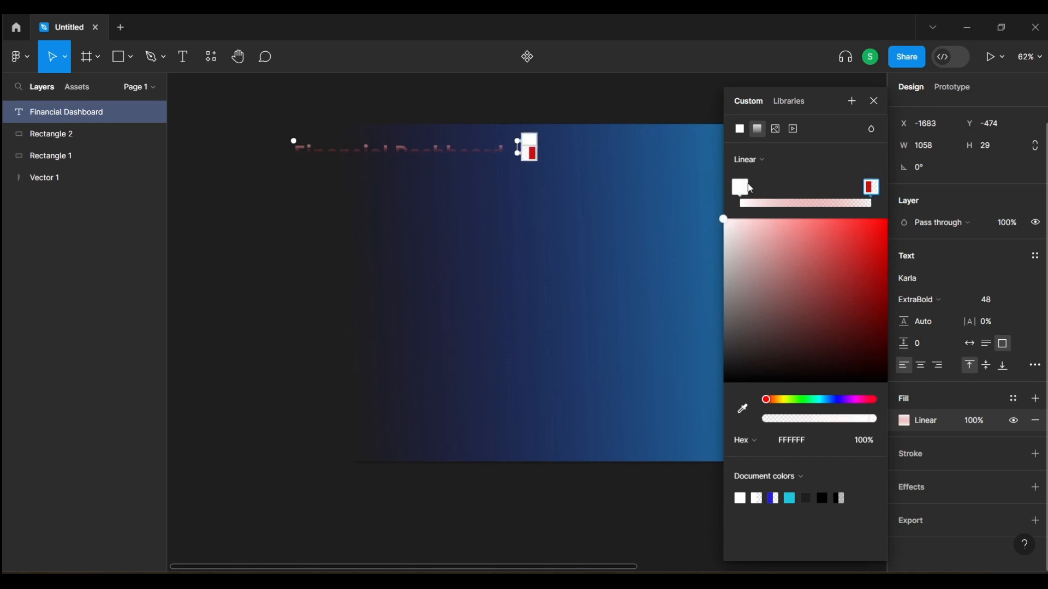
{"action": "left_click", "coordinate": [743, 188]}
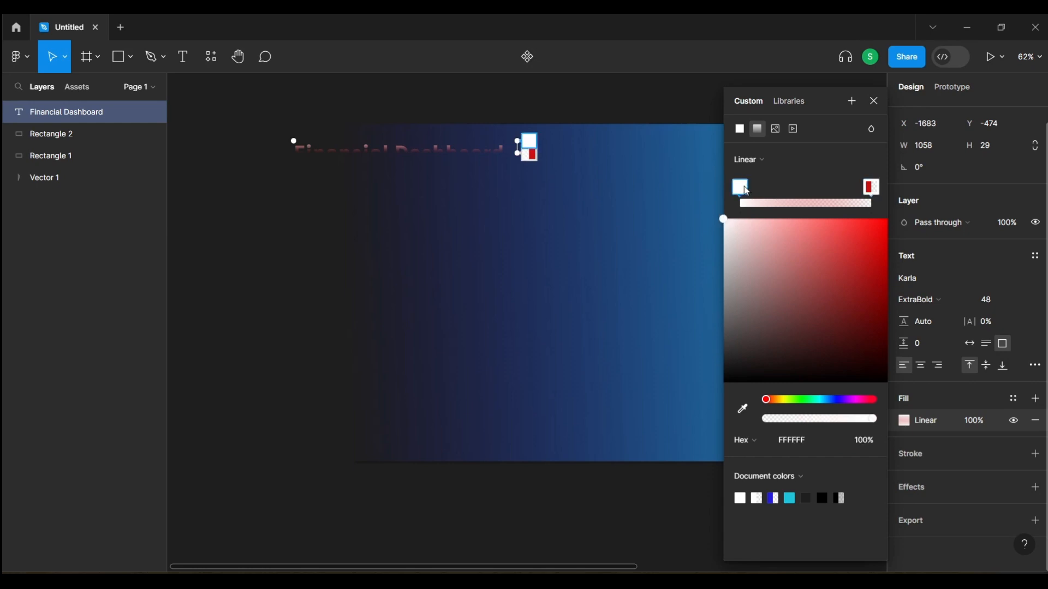
{"action": "left_click", "coordinate": [852, 398]}
{"action": "left_click", "coordinate": [838, 302]}
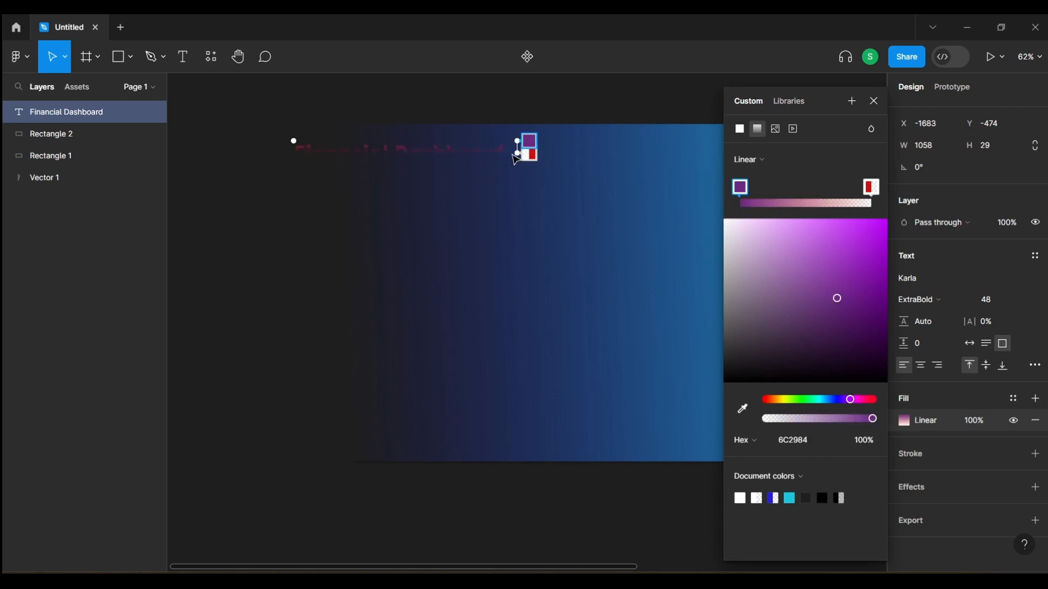
{"action": "left_click_drag", "start_coordinate": [517, 154], "coordinate": [536, 187]}
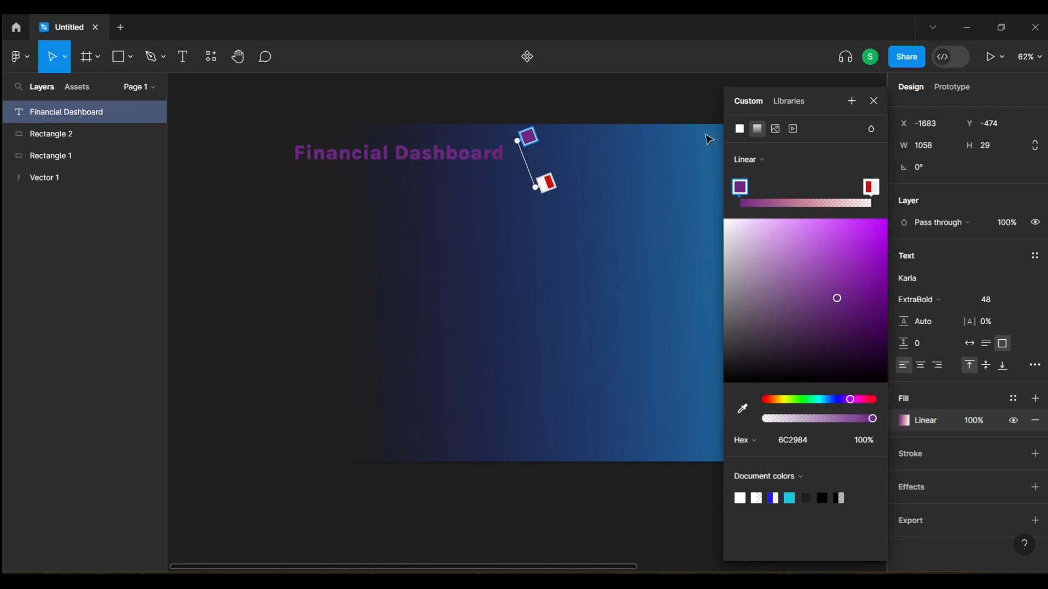
{"action": "left_click", "coordinate": [875, 101]}
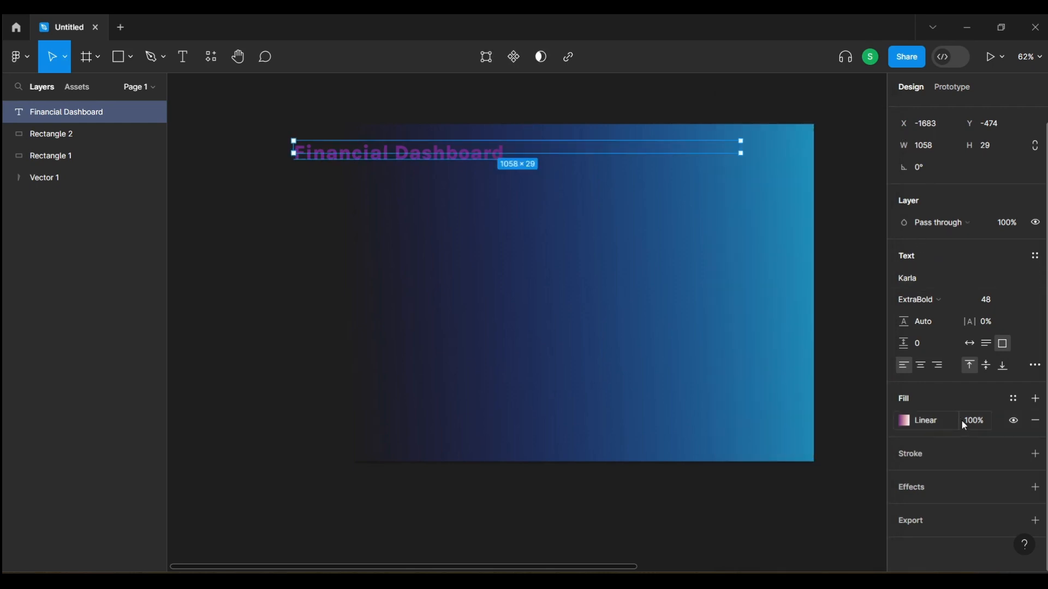
Step: Add an outside stroke to the heading with colour FAFAFA, 1% opacity and a weight of 8
{"action": "left_click", "coordinate": [1014, 454]}
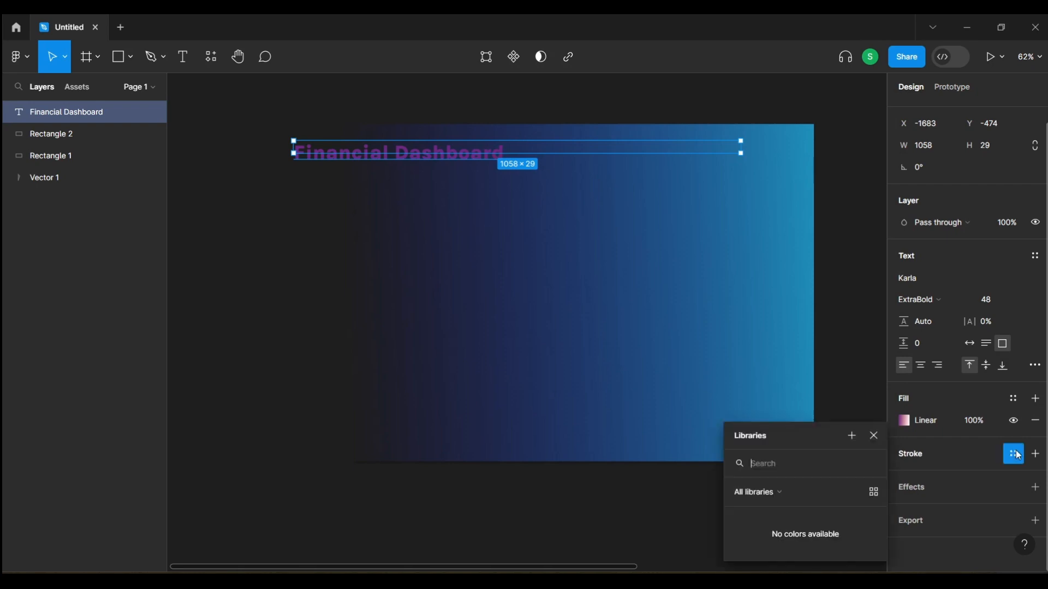
{"action": "left_click", "coordinate": [1014, 454]}
{"action": "left_click", "coordinate": [1036, 454]}
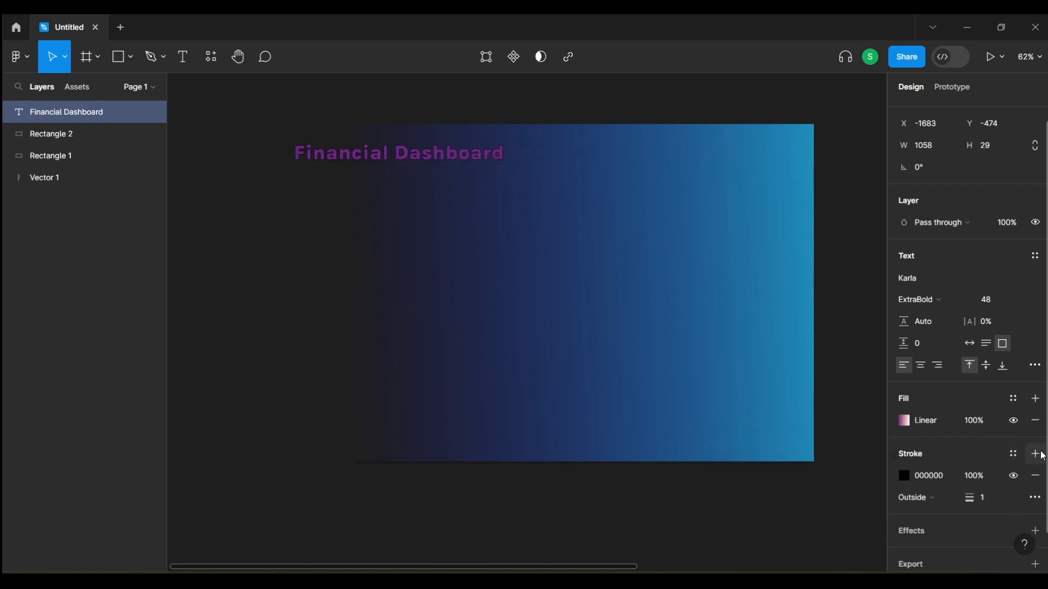
{"action": "scroll", "coordinate": [977, 421], "scroll_direction": "down", "scroll_amount": 1}
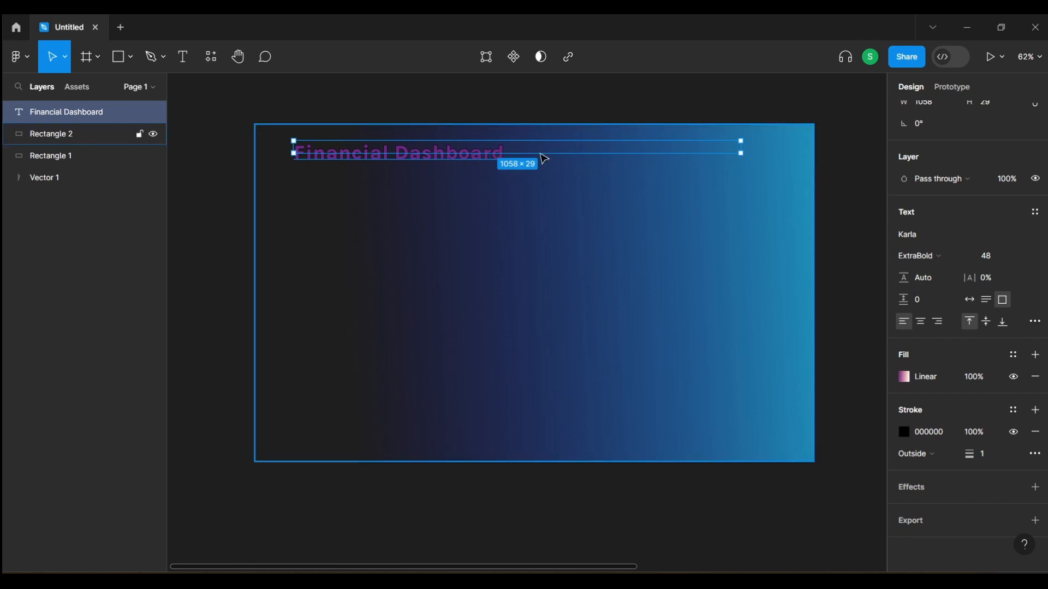
{"action": "left_click", "coordinate": [935, 434]}
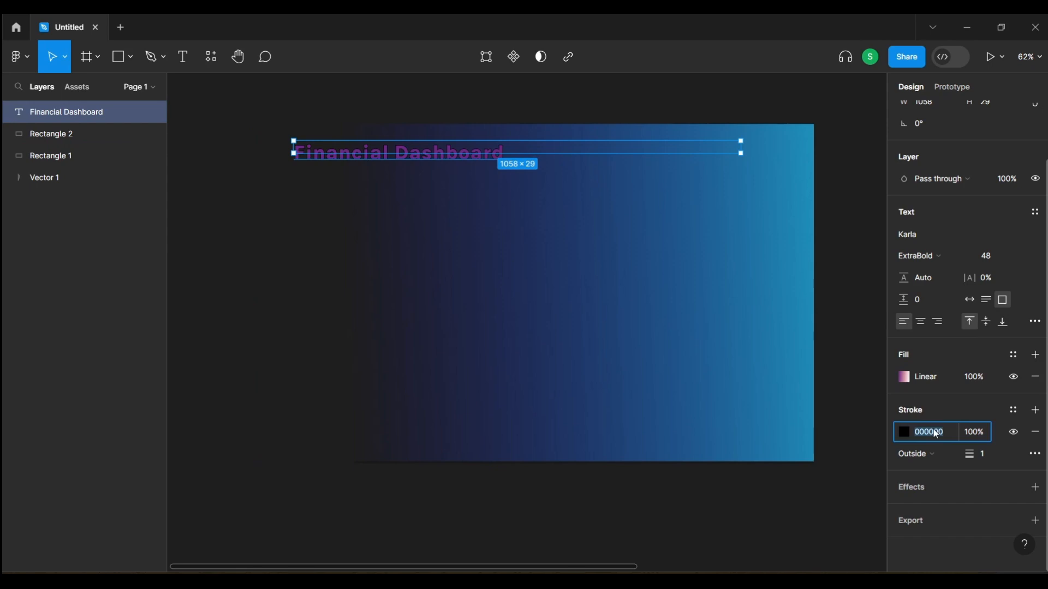
{"action": "left_click", "coordinate": [904, 432]}
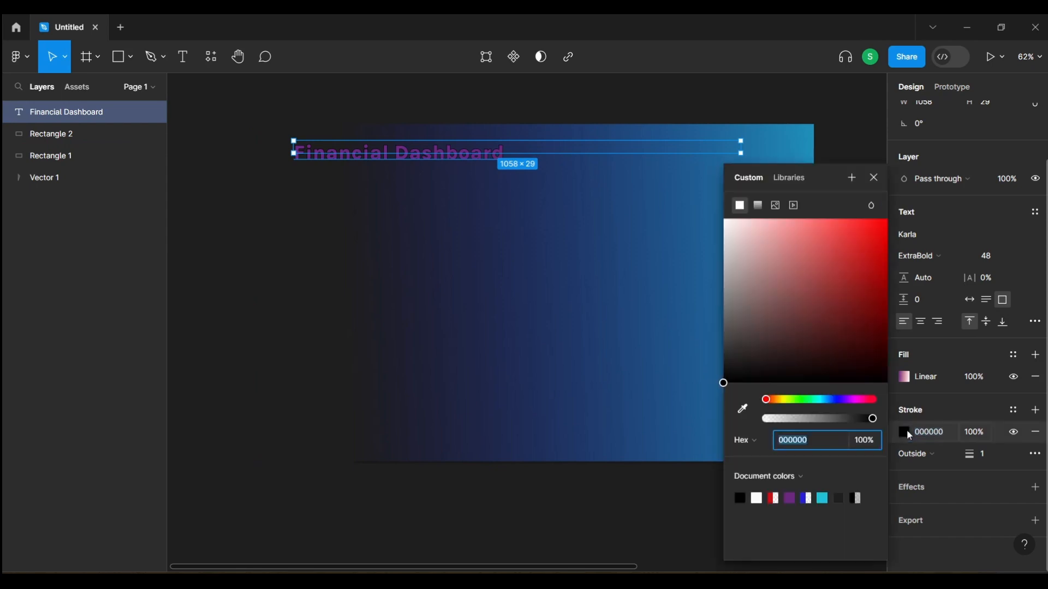
{"action": "left_click", "coordinate": [768, 419]}
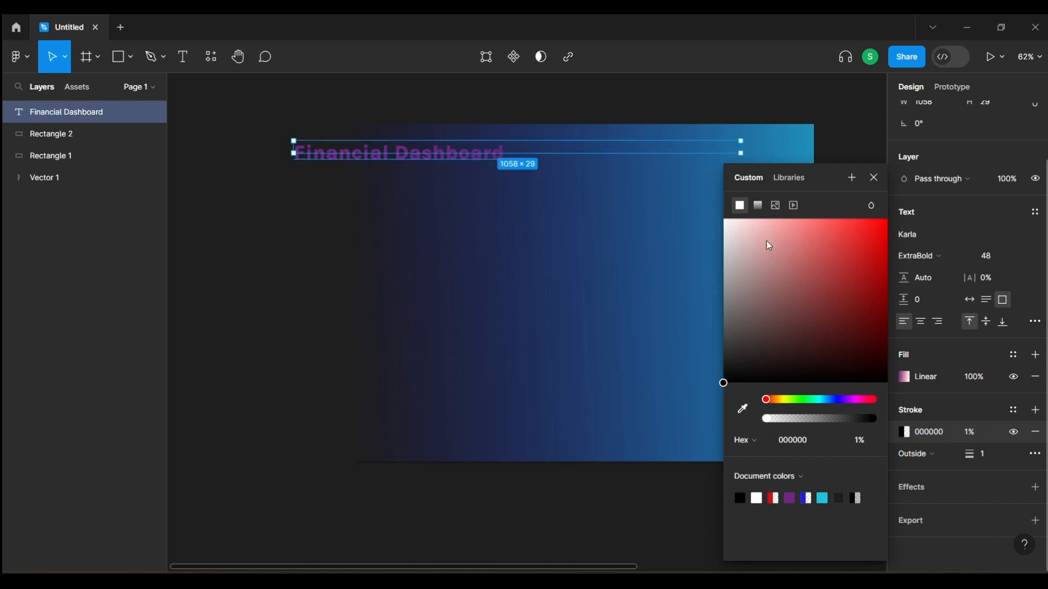
{"action": "left_click_drag", "start_coordinate": [738, 230], "coordinate": [716, 227]}
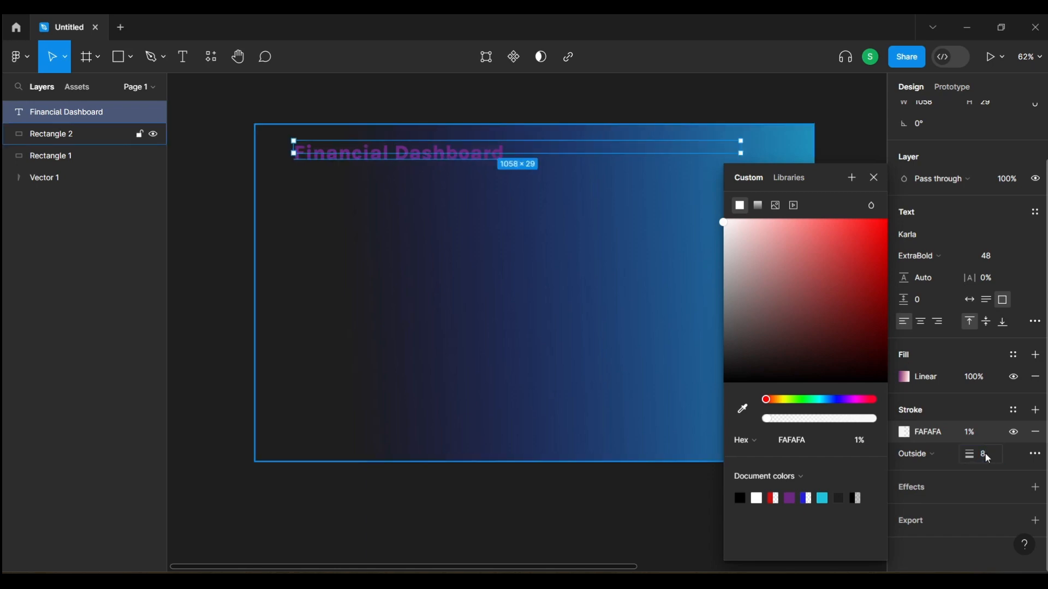
{"action": "left_click", "coordinate": [477, 386]}
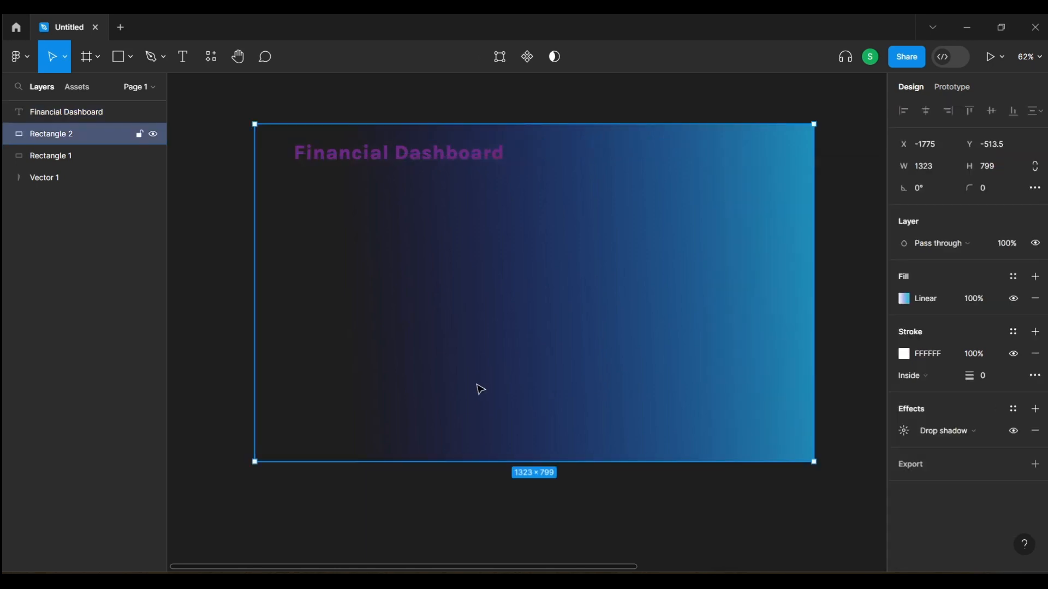
Step: Set the opacity of the "Financial Dashboard" text's stroke to 100%
{"action": "left_click", "coordinate": [486, 159]}
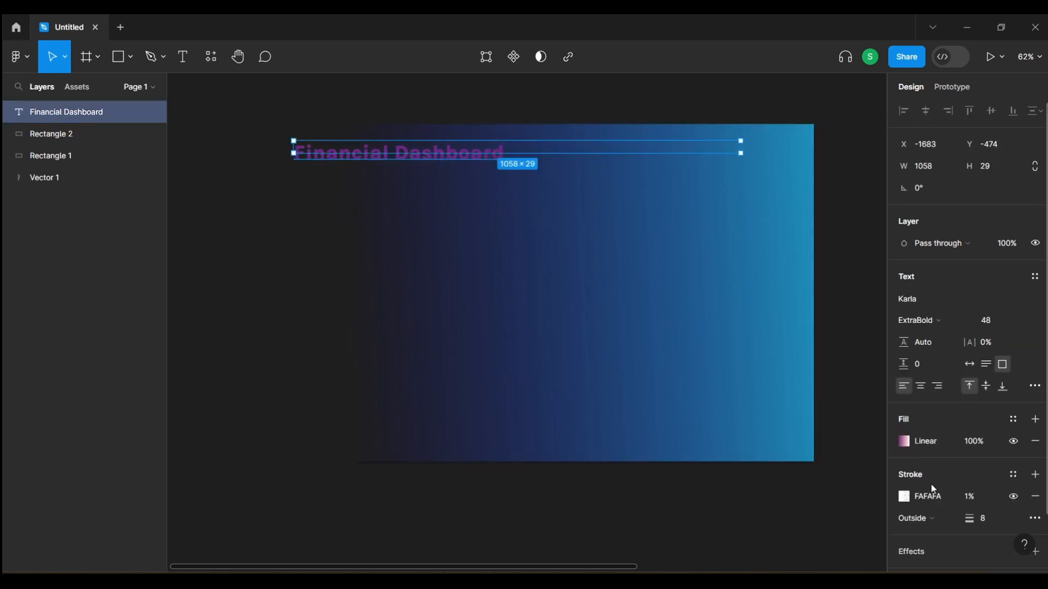
{"action": "scroll", "coordinate": [931, 483], "scroll_direction": "down", "scroll_amount": 1}
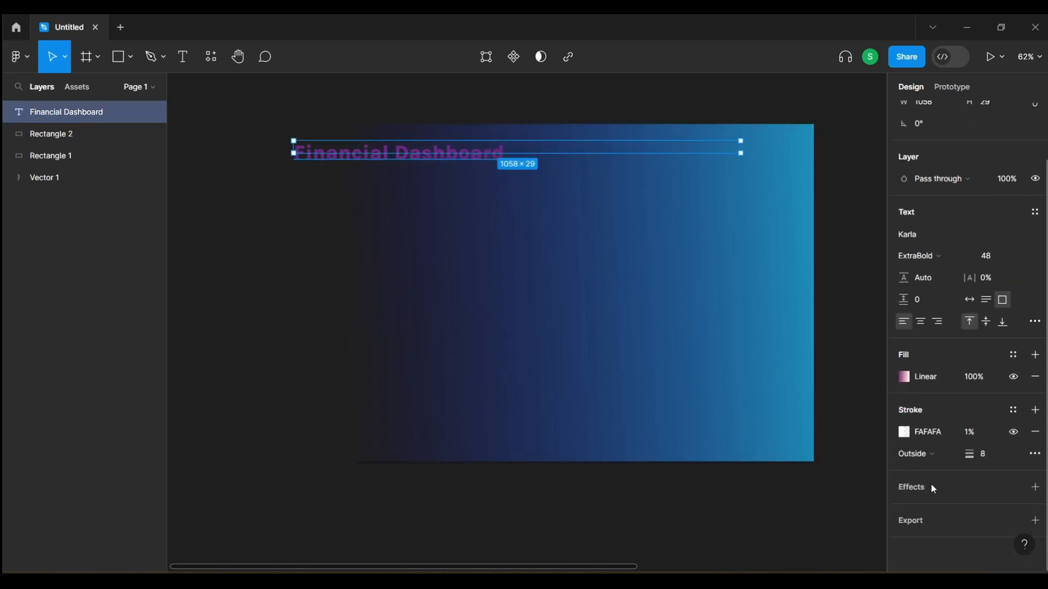
{"action": "left_click", "coordinate": [933, 434]}
{"action": "left_click", "coordinate": [967, 434]}
{"action": "type", "text": "100"}
{"action": "key", "text": "Return"}
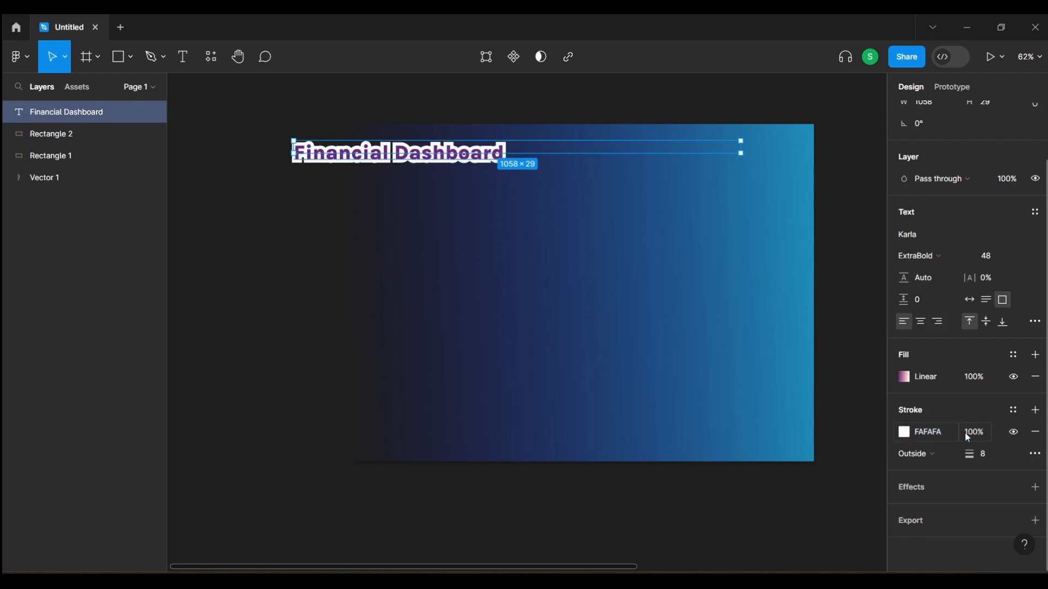
{"action": "left_click", "coordinate": [505, 124]}
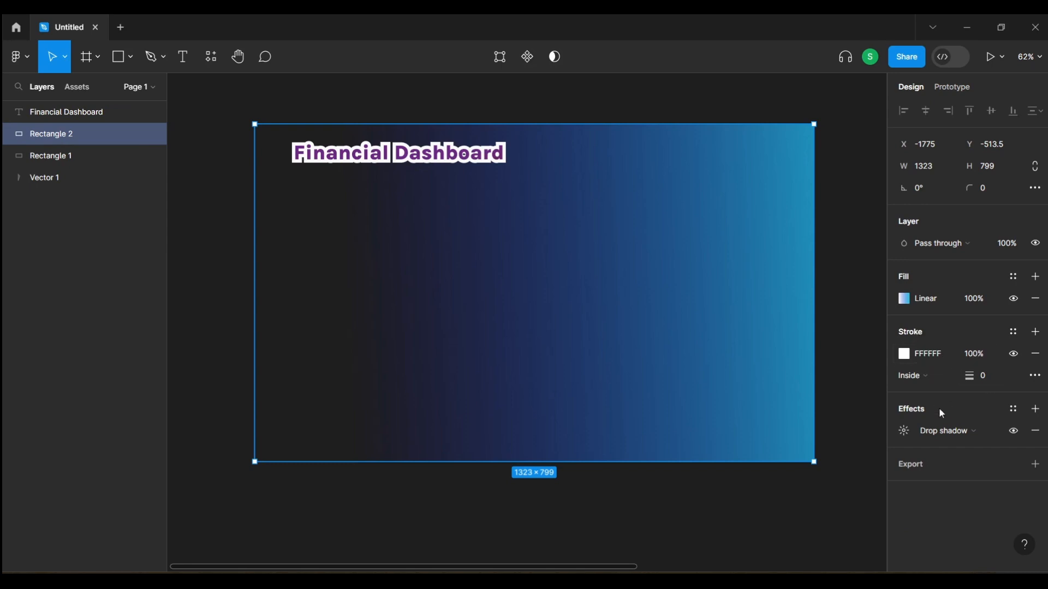
{"action": "left_click", "coordinate": [945, 439]}
Step: Draw a rectangle about 626 × 175 over the heading, send it to the back and place it at about X -1713, Y -517
{"action": "left_click", "coordinate": [118, 58]}
{"action": "mouse_move", "coordinate": [274, 133]}
{"action": "left_mouse_down"}
{"action": "mouse_move", "coordinate": [562, 227]}
{"action": "mouse_move", "coordinate": [539, 207]}
{"action": "left_mouse_up"}
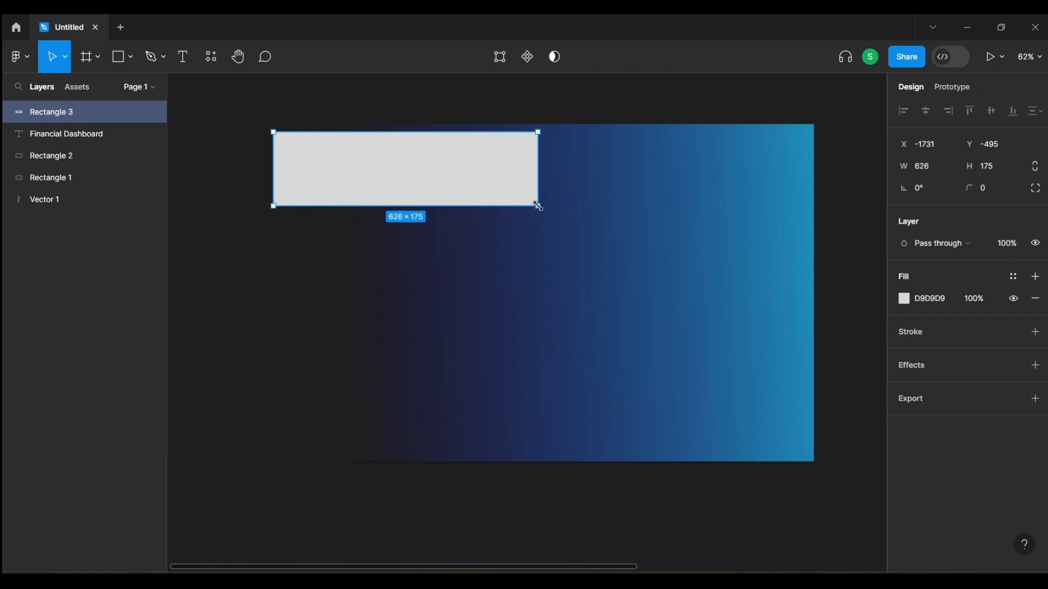
{"action": "right_click", "coordinate": [484, 166]}
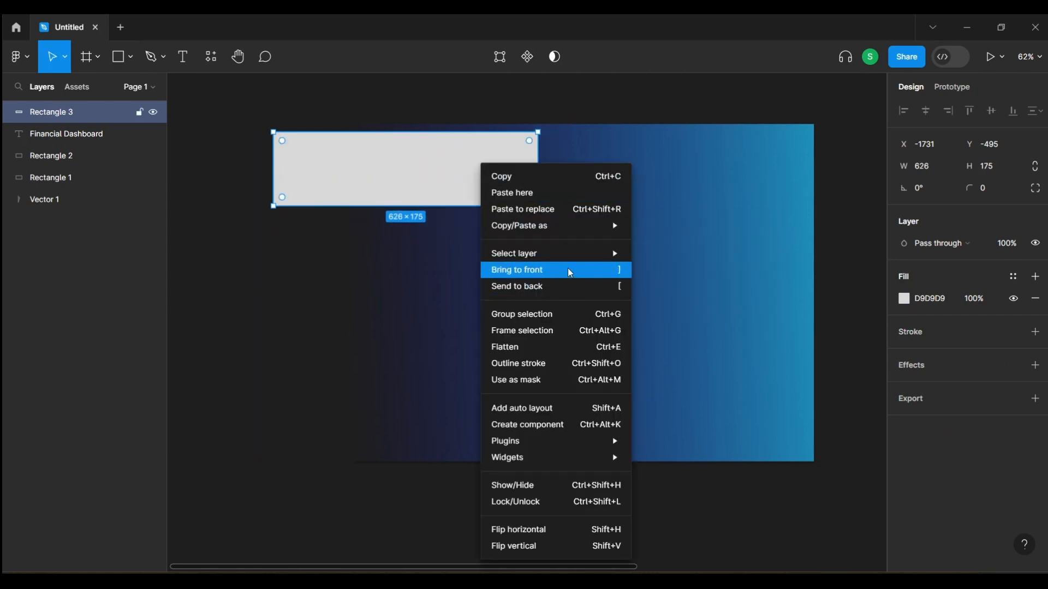
{"action": "left_click", "coordinate": [578, 294]}
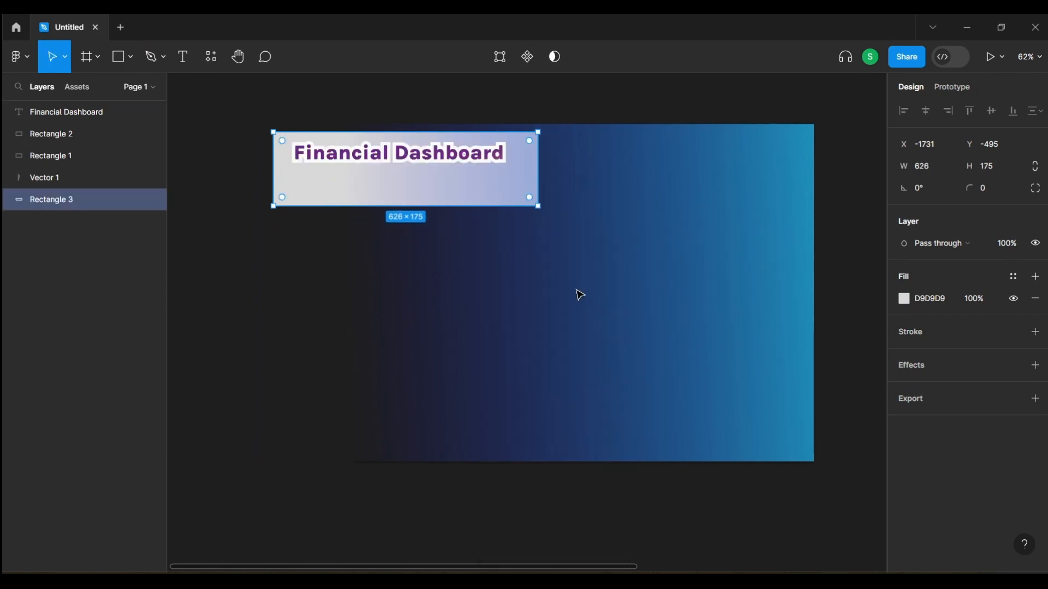
{"action": "left_click_drag", "start_coordinate": [424, 185], "coordinate": [433, 178]}
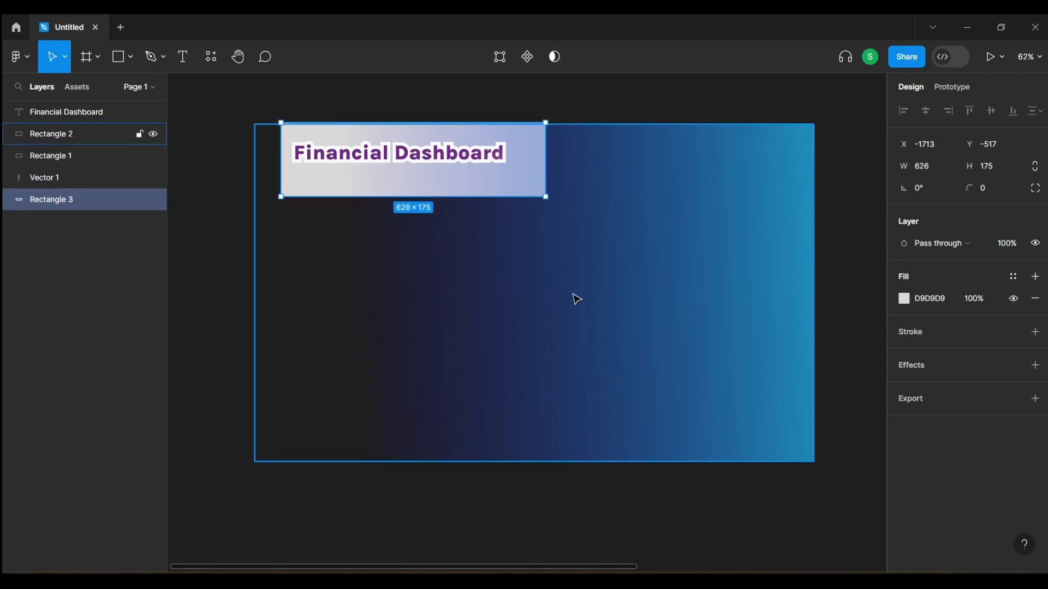
Step: Examine the "Financial Dashboard" text's fill, stroke and effects properties and the layer commands available for the large gradient rectangle
{"action": "left_click", "coordinate": [487, 154]}
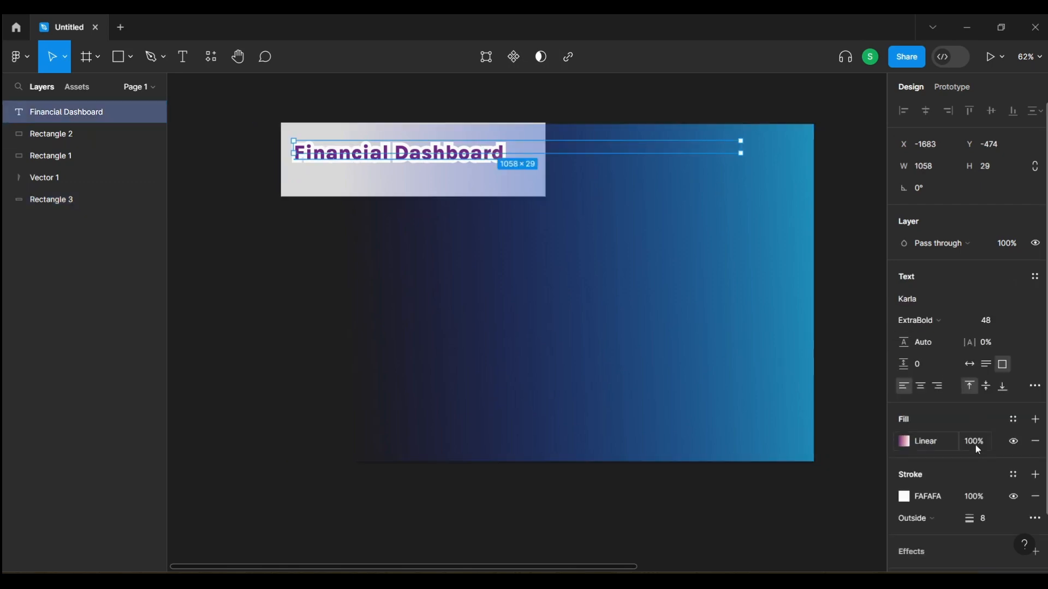
{"action": "scroll", "coordinate": [977, 450], "scroll_direction": "down", "scroll_amount": 2}
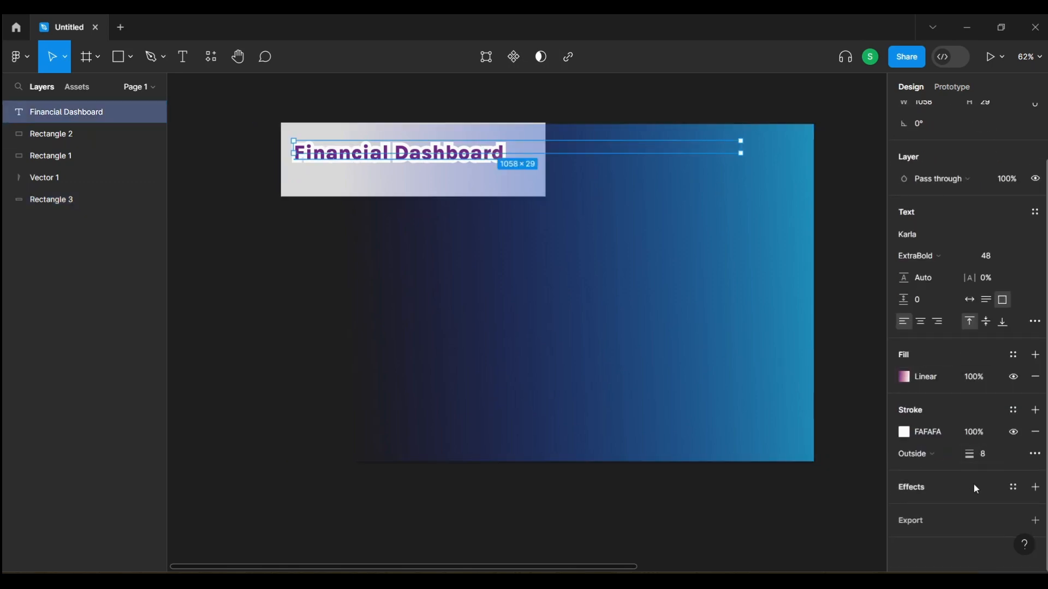
{"action": "left_click", "coordinate": [599, 210]}
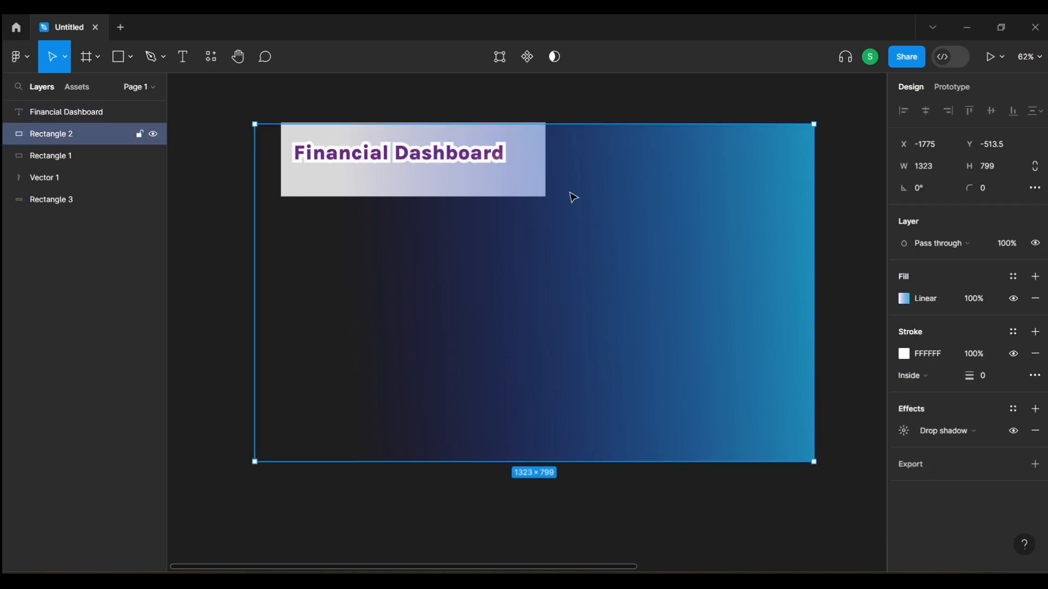
{"action": "right_click", "coordinate": [620, 255]}
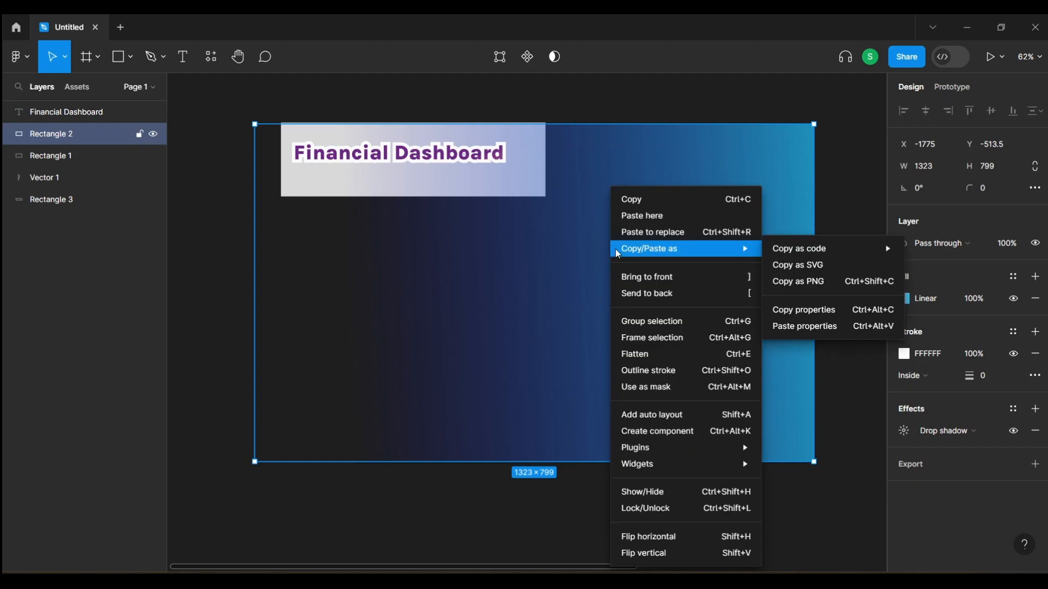
{"action": "left_click", "coordinate": [618, 170]}
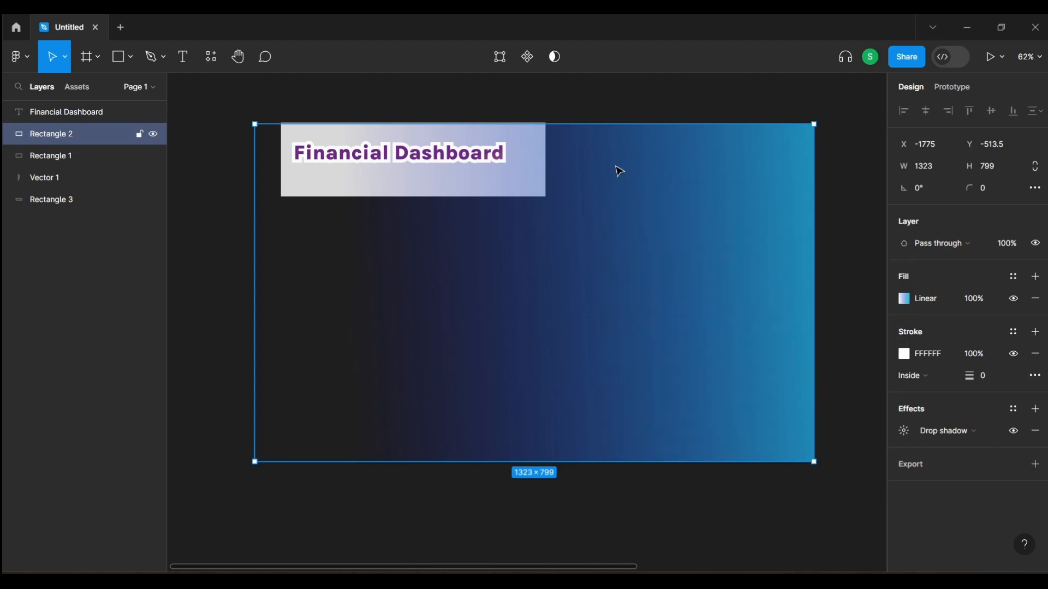
{"action": "right_click", "coordinate": [615, 165]}
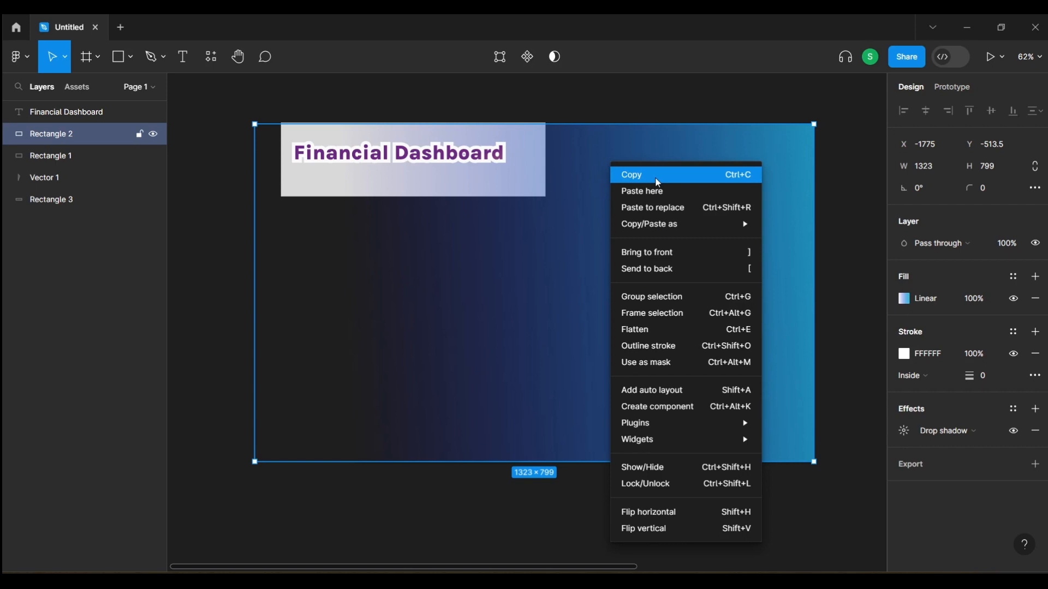
{"action": "mouse_move", "coordinate": [655, 221]}
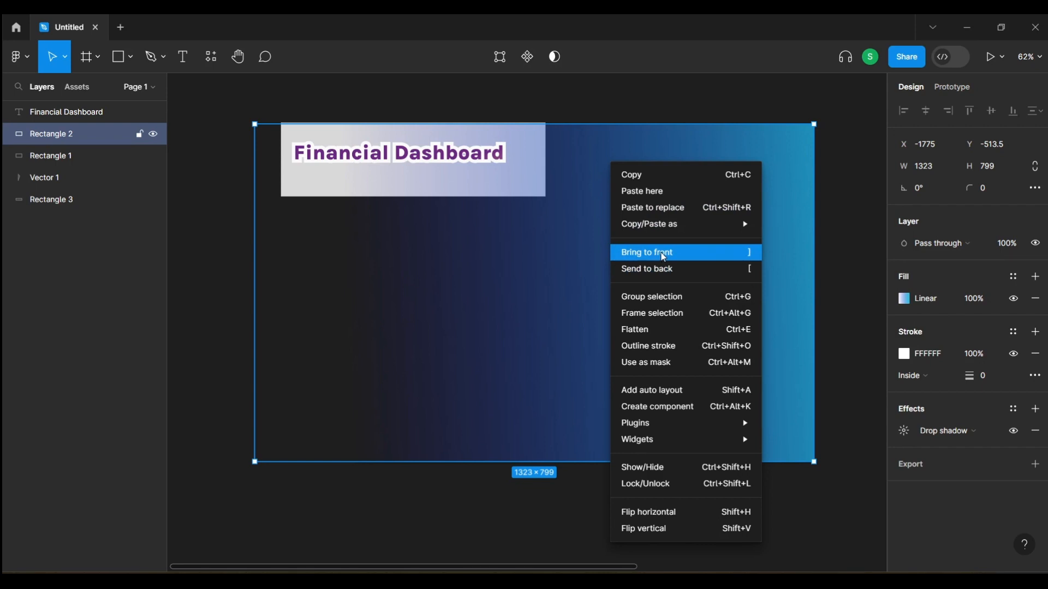
{"action": "left_click", "coordinate": [533, 263]}
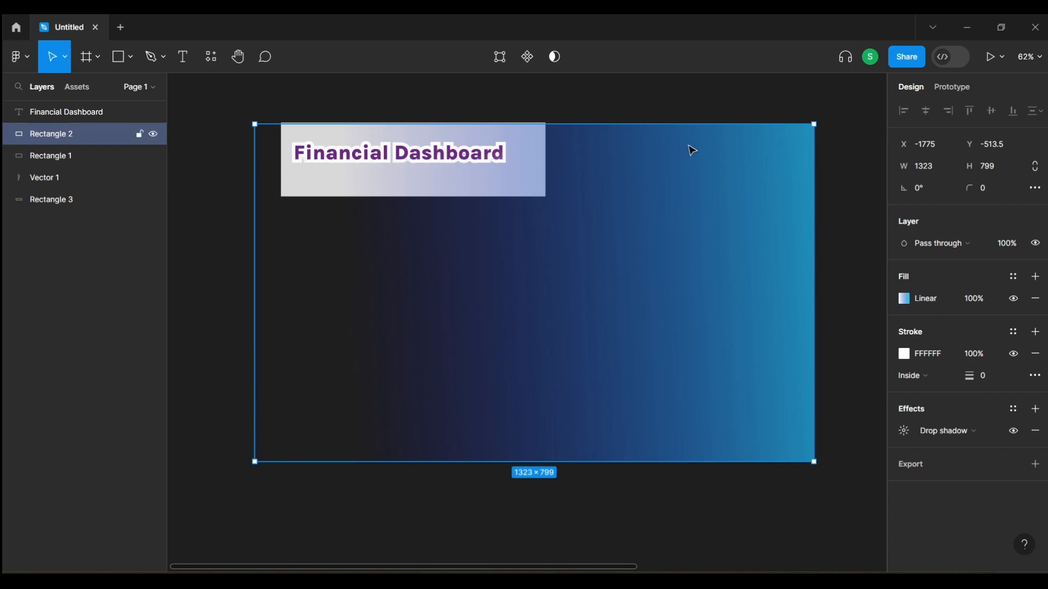
Step: Bring the large gradient rectangle to the front and move it to about X -1713, Y -547
{"action": "right_click", "coordinate": [648, 222]}
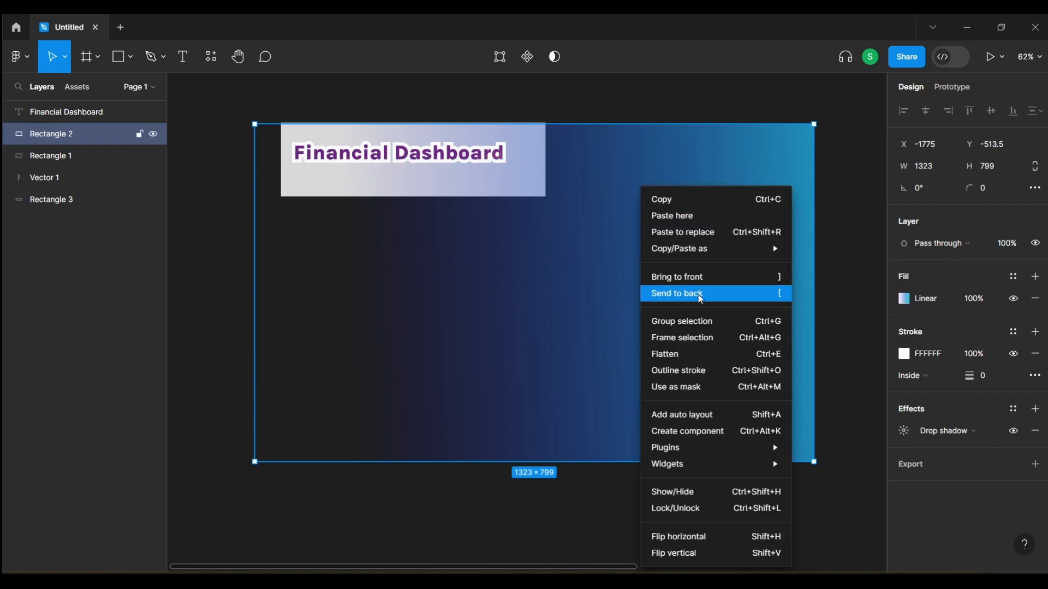
{"action": "left_click", "coordinate": [703, 279]}
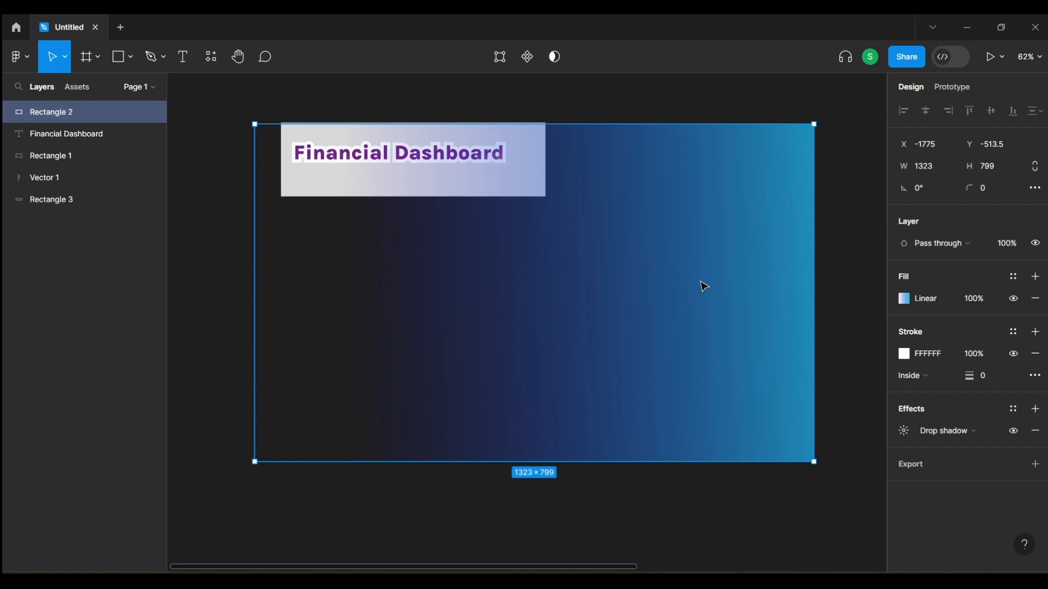
{"action": "left_click_drag", "start_coordinate": [809, 264], "coordinate": [834, 253]}
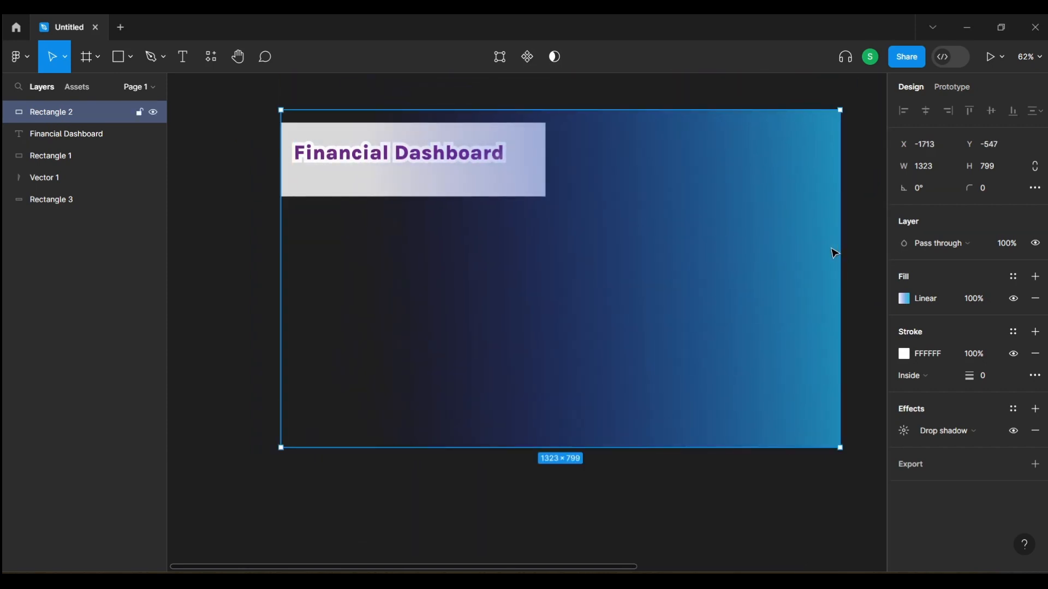
Step: Send the large gradient rectangle to the back and move it to about X -1836, Y -549
{"action": "right_click", "coordinate": [697, 240]}
{"action": "left_click", "coordinate": [733, 296]}
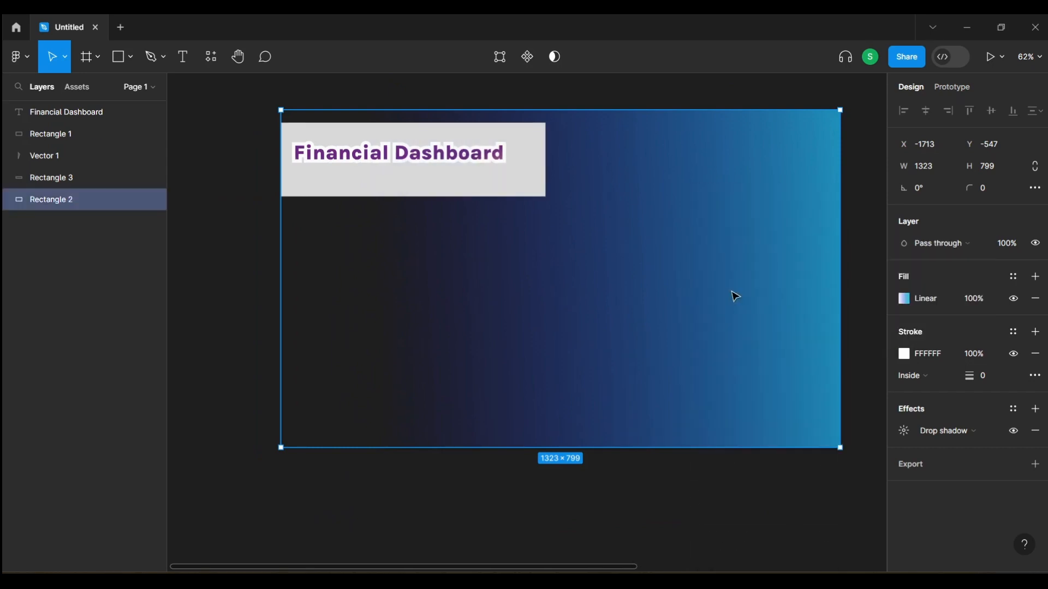
{"action": "left_click_drag", "start_coordinate": [626, 257], "coordinate": [572, 254]}
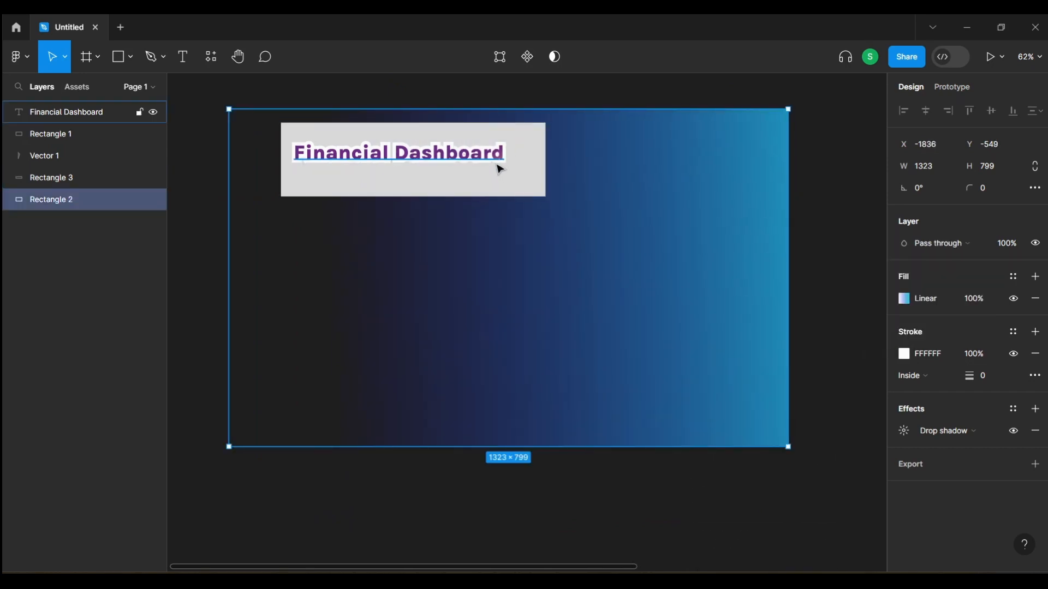
{"action": "right_click", "coordinate": [647, 203]}
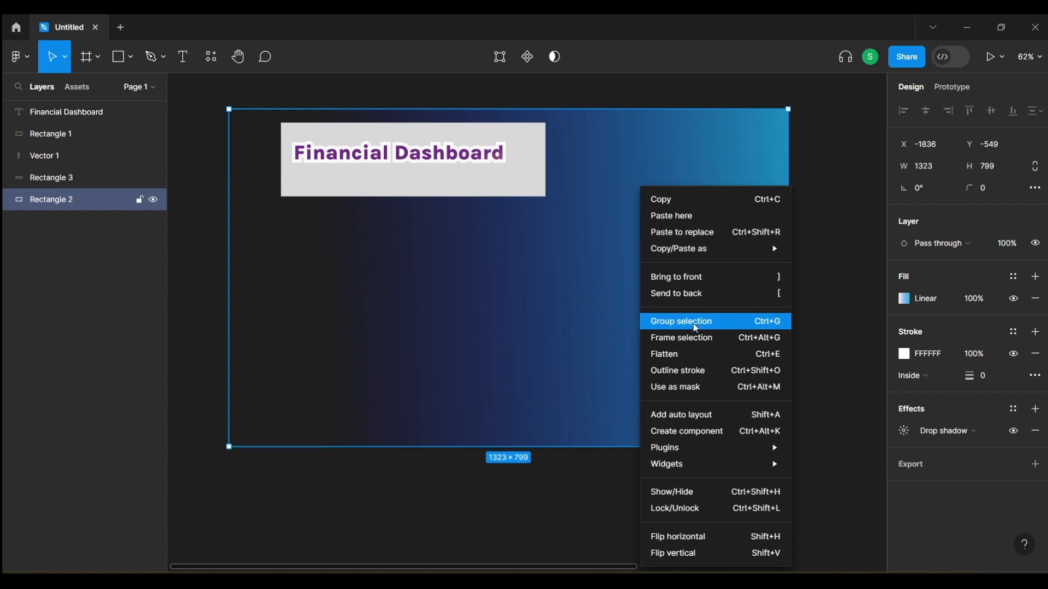
{"action": "left_click", "coordinate": [434, 195]}
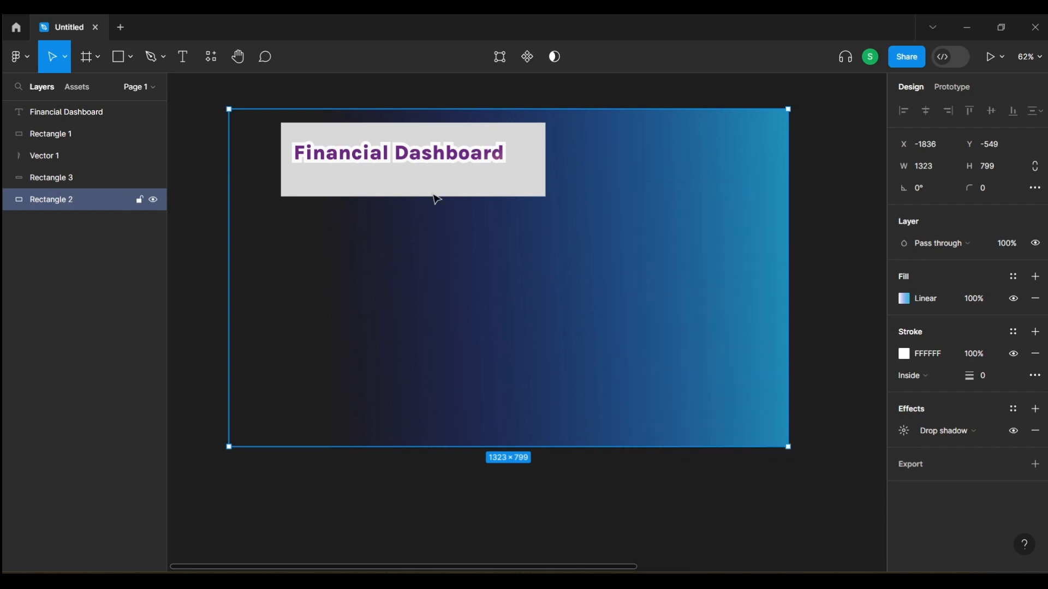
Step: Resize the grey rectangle behind the heading to about 548 × 114 and move it to about X -1702, Y -502
{"action": "left_click", "coordinate": [495, 184]}
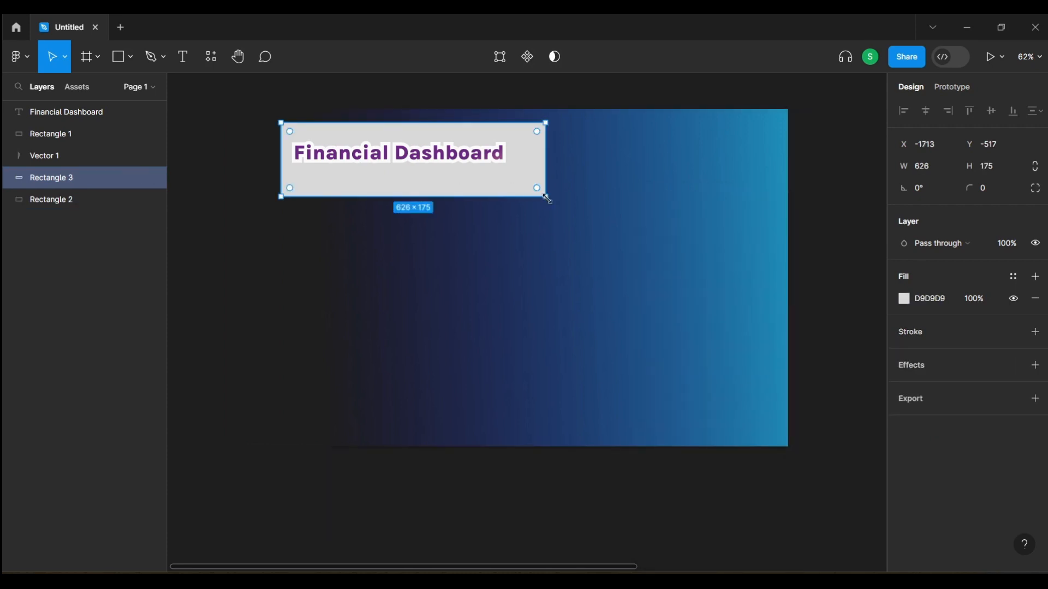
{"action": "left_click_drag", "start_coordinate": [545, 196], "coordinate": [514, 172]}
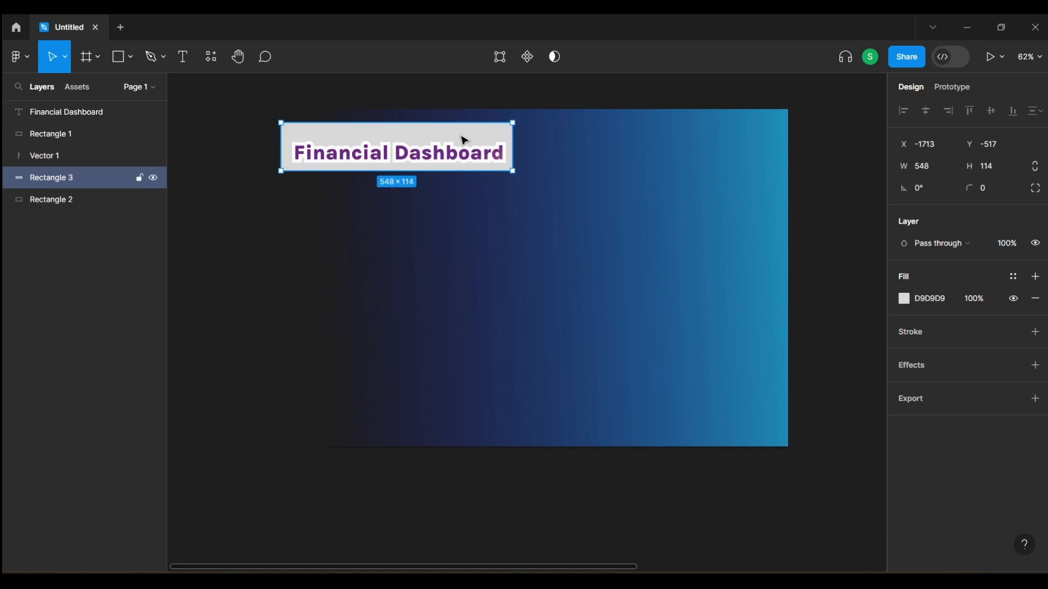
{"action": "left_click_drag", "start_coordinate": [460, 137], "coordinate": [463, 144]}
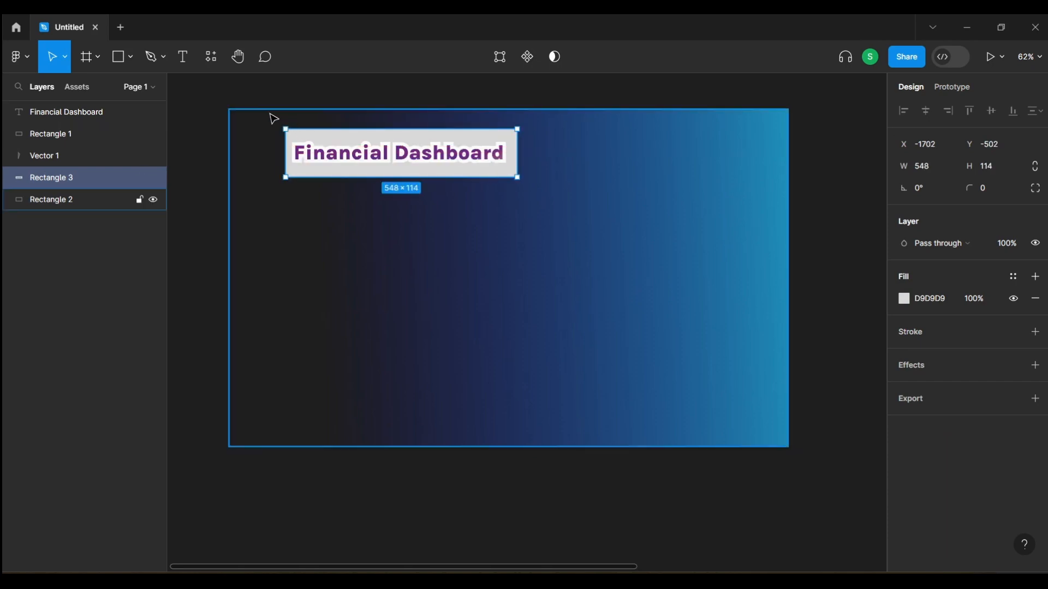
Step: Move the gradient rectangle below the heading to about X -1784, Y -308 and group the heading text with its grey rectangle
{"action": "left_click_drag", "start_coordinate": [274, 119], "coordinate": [296, 221]}
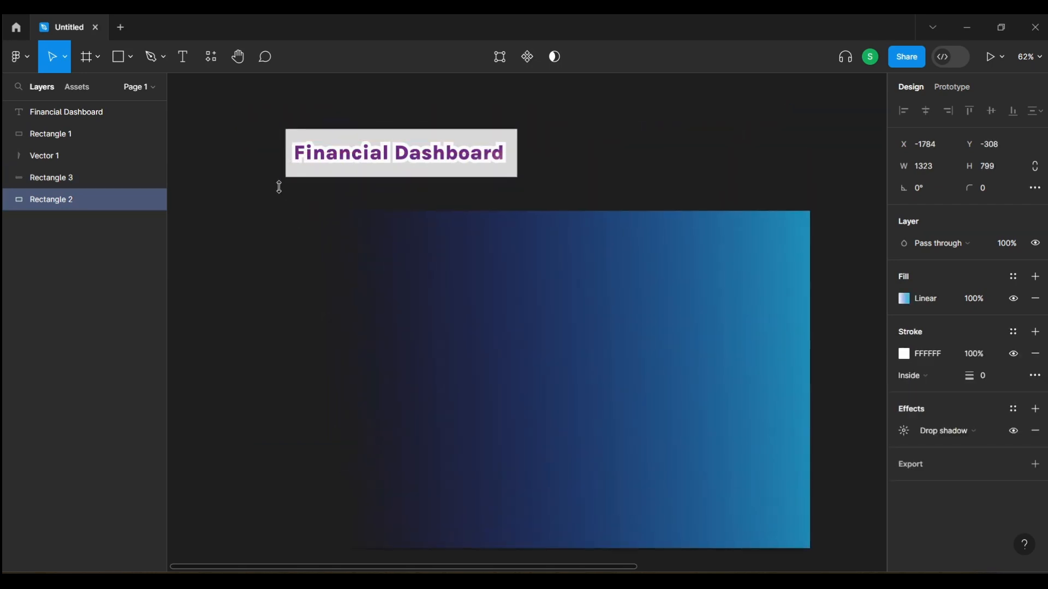
{"action": "left_click_drag", "start_coordinate": [261, 119], "coordinate": [544, 199]}
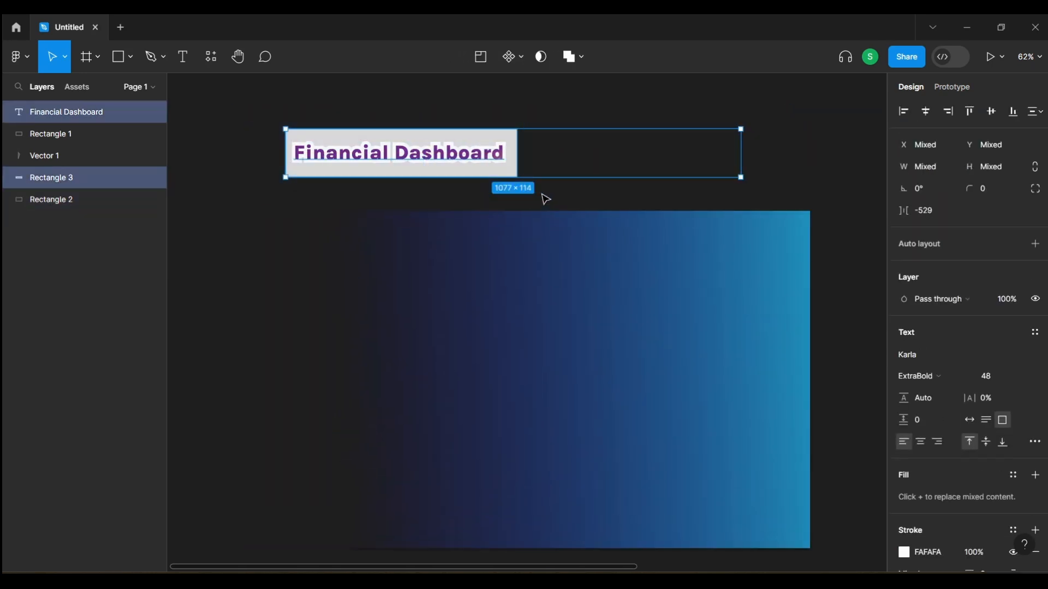
{"action": "right_click", "coordinate": [469, 133]}
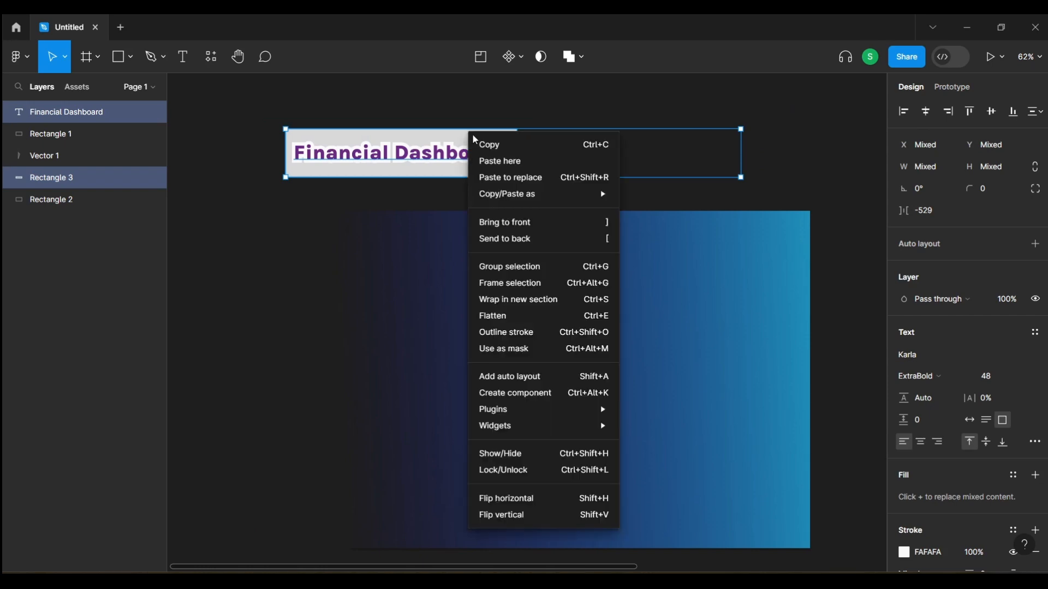
{"action": "left_click", "coordinate": [506, 267]}
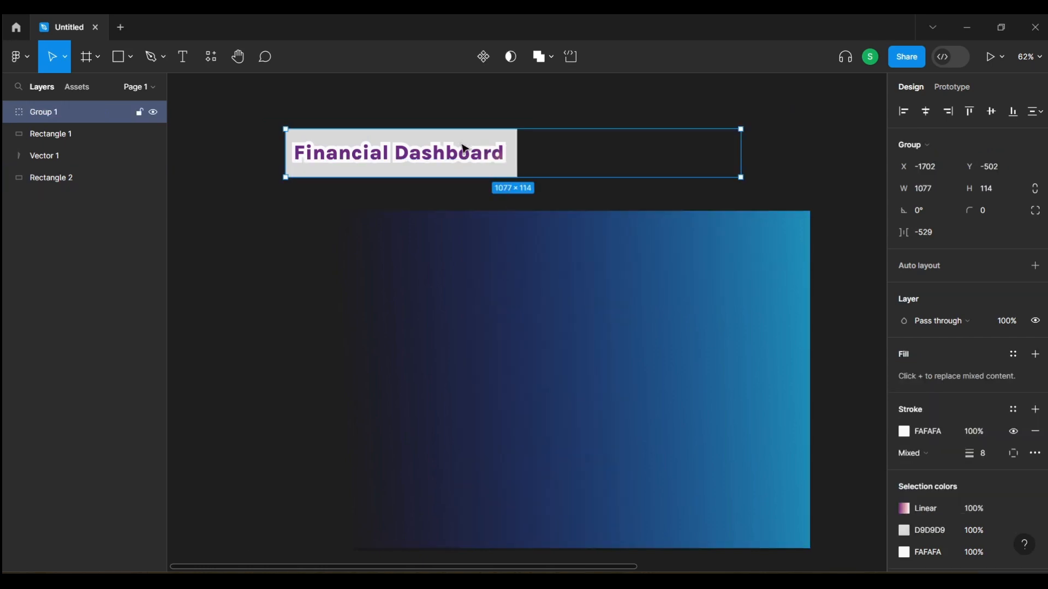
Step: Move the heading group onto the gradient rectangle, aligned with its left edge at about X -1784, Y -280
{"action": "left_click_drag", "start_coordinate": [463, 149], "coordinate": [460, 262]}
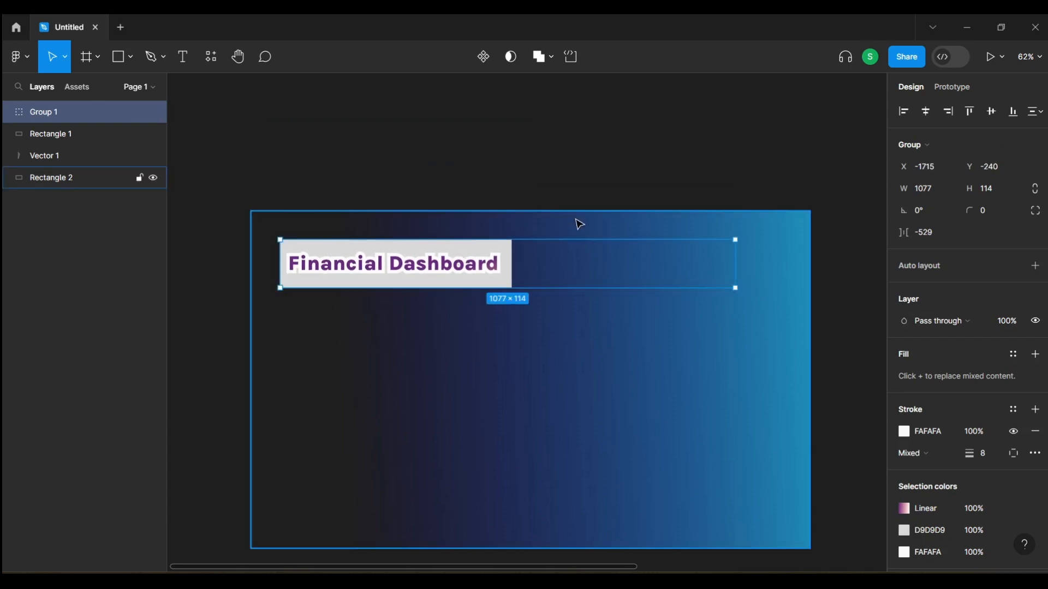
{"action": "scroll", "coordinate": [589, 161], "scroll_direction": "down", "scroll_amount": 4}
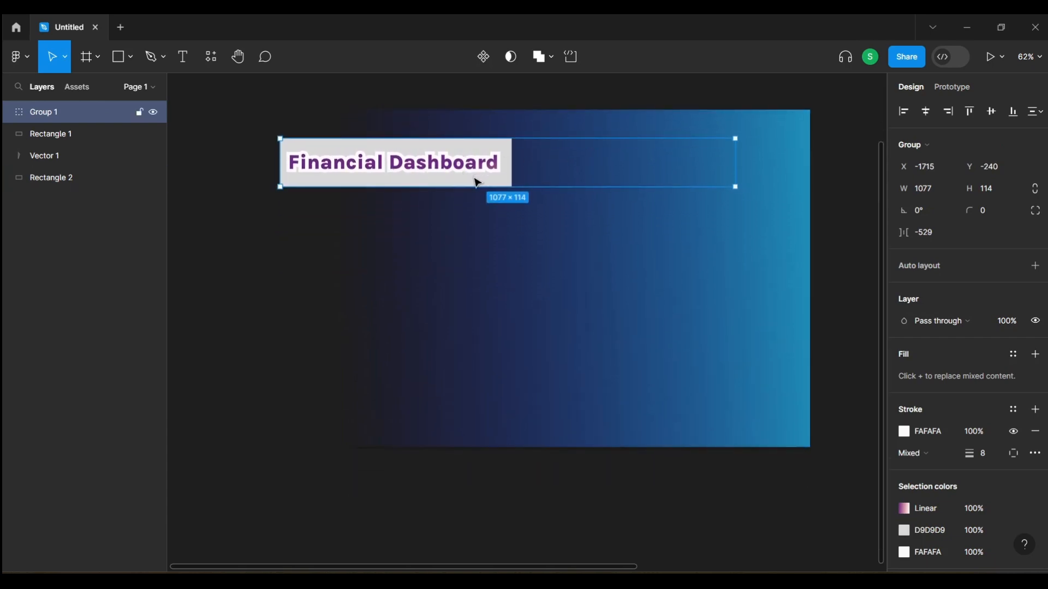
{"action": "left_click_drag", "start_coordinate": [475, 178], "coordinate": [449, 162]}
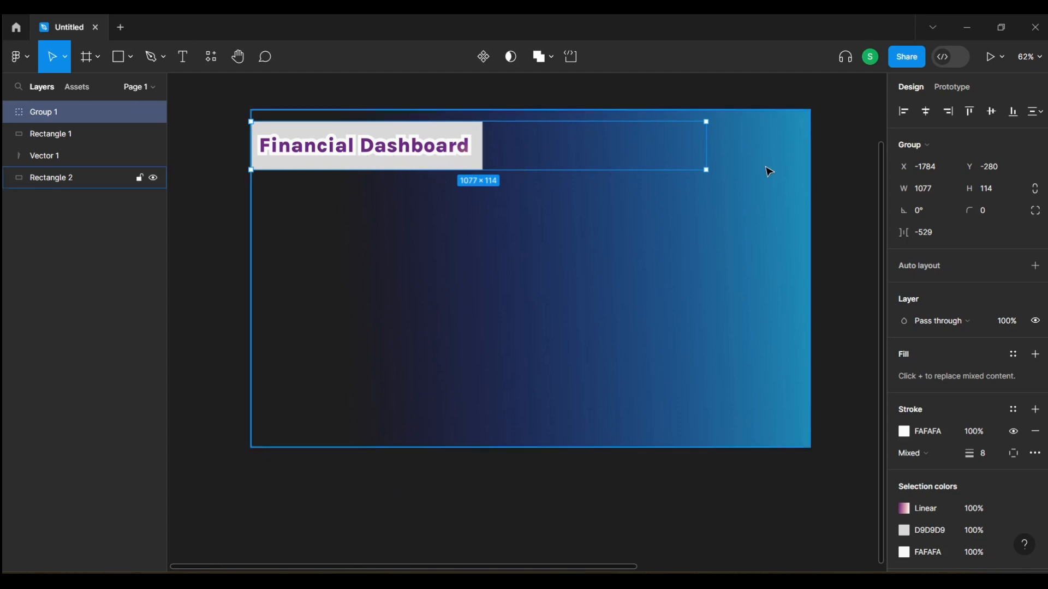
{"action": "left_click", "coordinate": [728, 210]}
{"action": "right_click", "coordinate": [726, 211]}
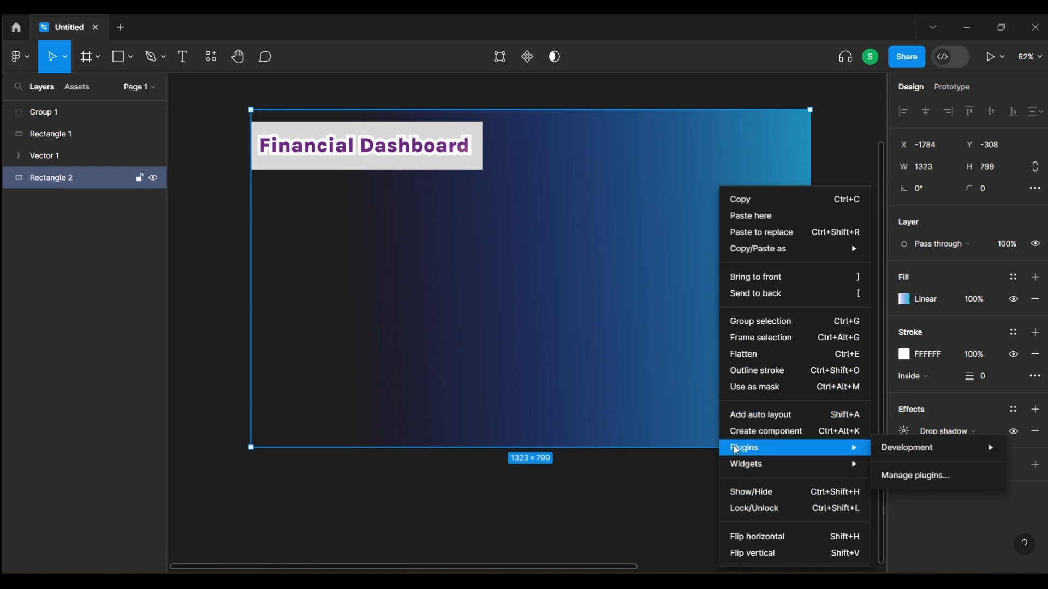
{"action": "left_click", "coordinate": [597, 475]}
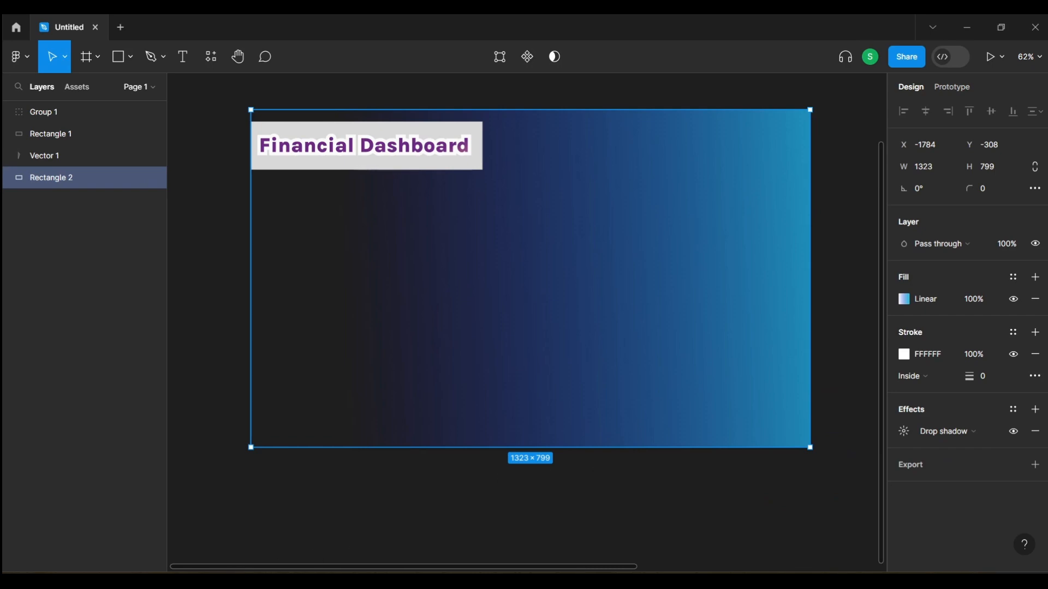
Step: Switch to Chrome and show the ongoing Google Meet call
{"action": "mouse_move", "coordinate": [237, 580]}
{"action": "mouse_move", "coordinate": [690, 581]}
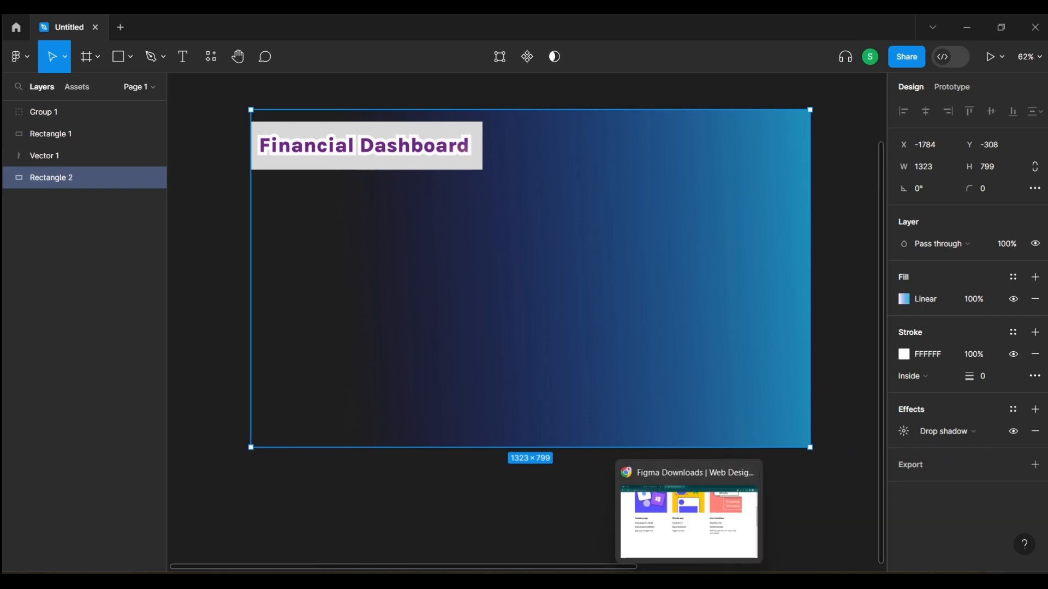
{"action": "left_click", "coordinate": [684, 557]}
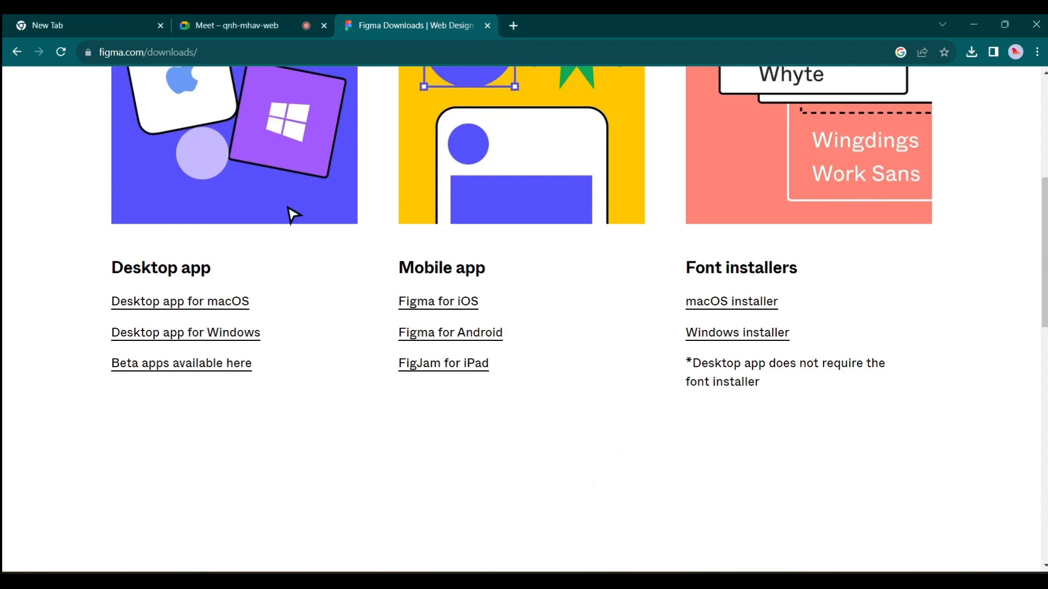
{"action": "left_click", "coordinate": [240, 16]}
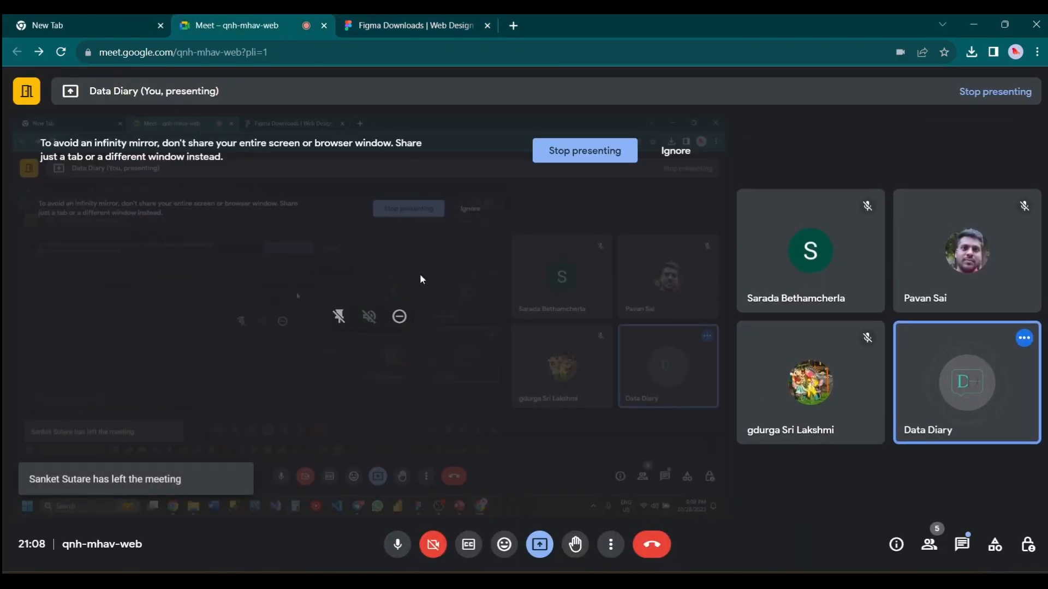
Step: View the "How to design a report in Figma?" slide in PowerPoint, revisit the Figma file and return to the Google Meet call
{"action": "mouse_move", "coordinate": [659, 581]}
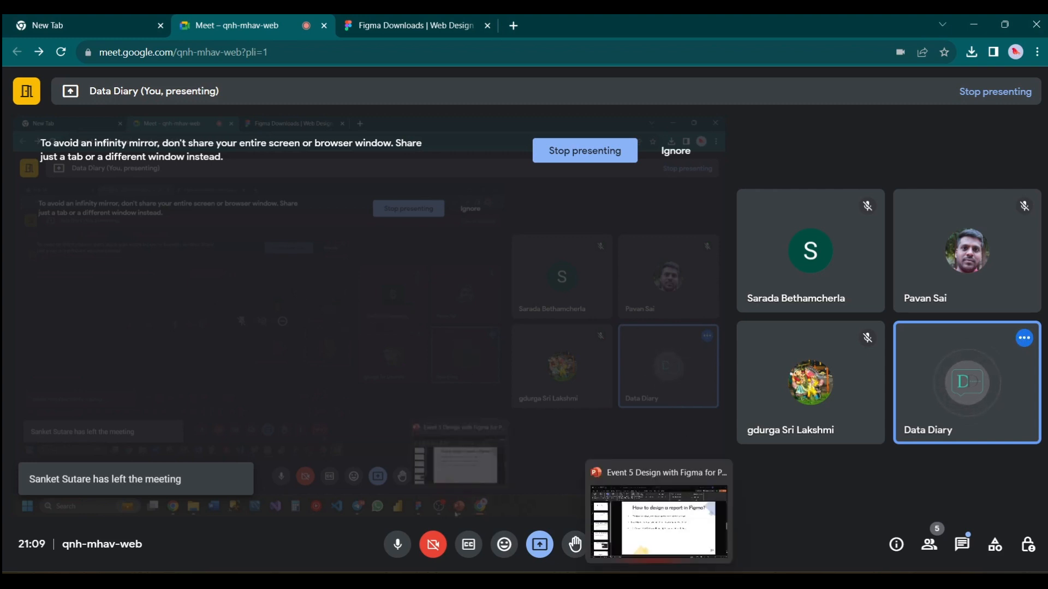
{"action": "left_click", "coordinate": [665, 535]}
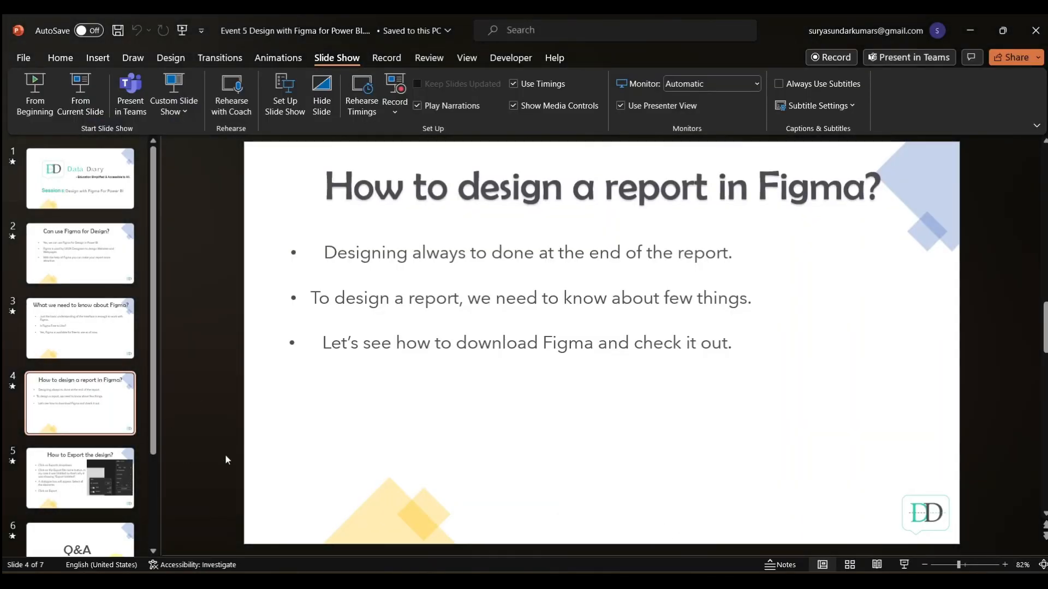
{"action": "left_click", "coordinate": [643, 508]}
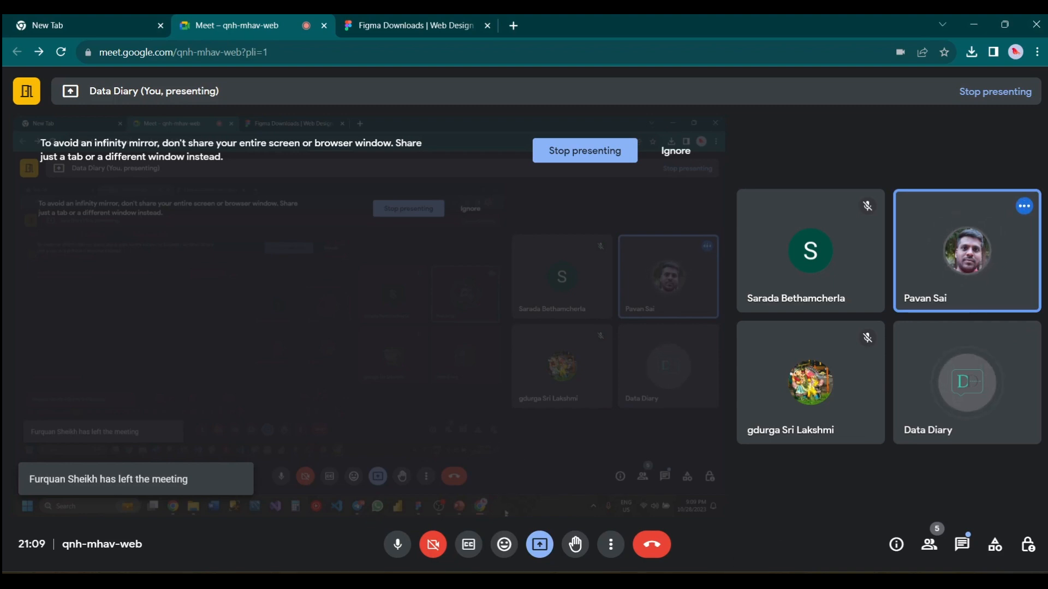
{"action": "left_click", "coordinate": [599, 588]}
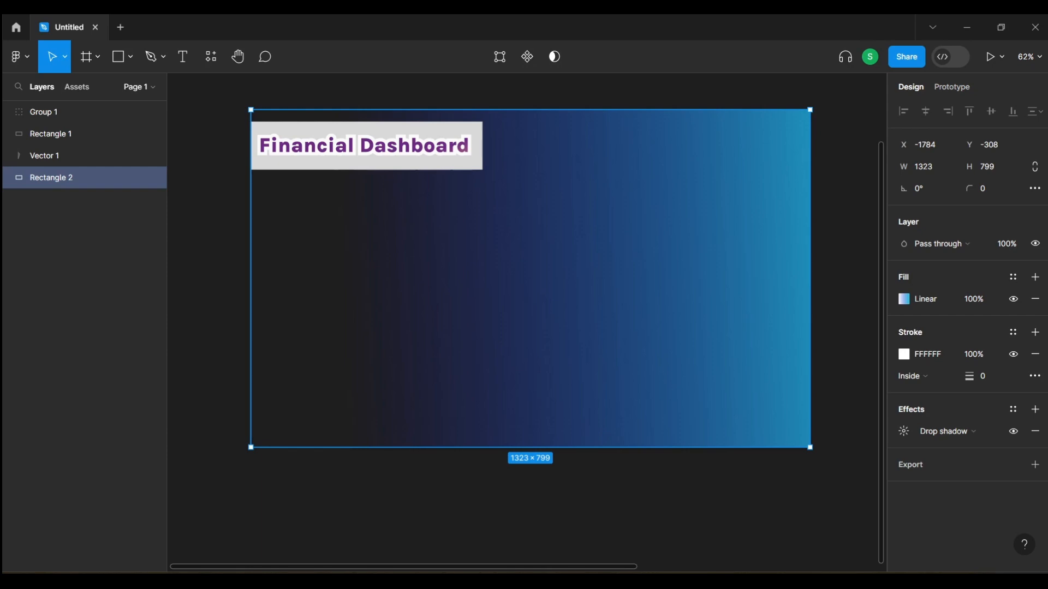
{"action": "left_click", "coordinate": [610, 588]}
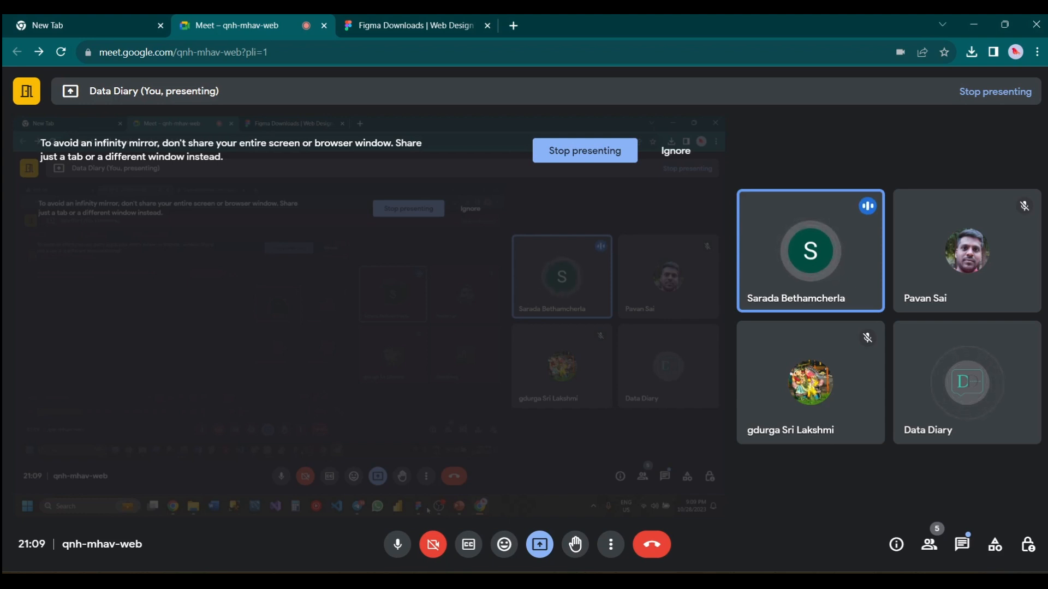
Step: Switch to Figma and move the gradient rectangle behind the heading to about X -1826, Y -293
{"action": "left_click", "coordinate": [609, 588]}
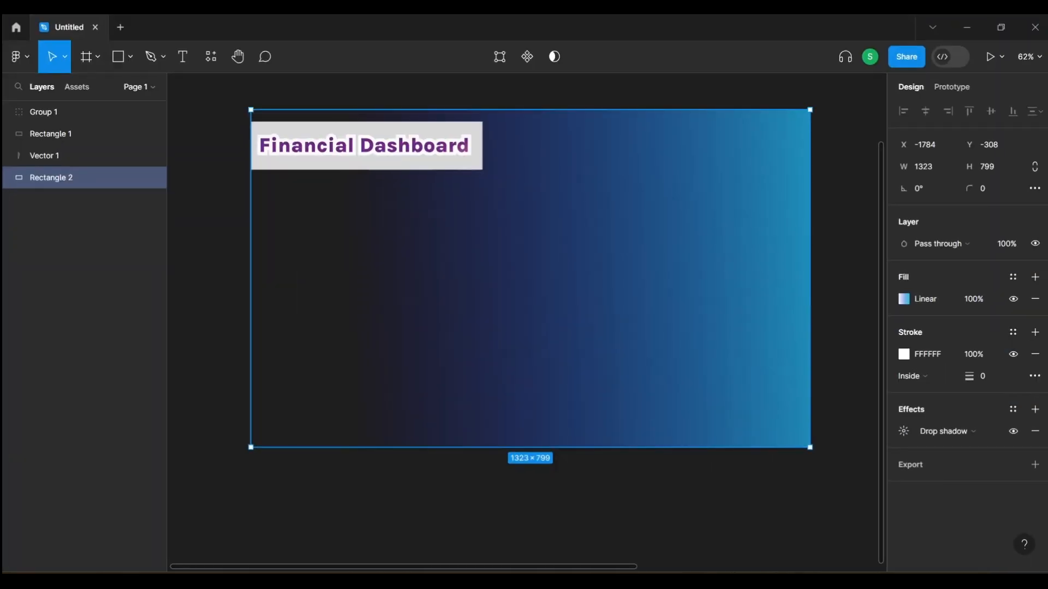
{"action": "left_click", "coordinate": [825, 293]}
{"action": "left_click", "coordinate": [658, 277]}
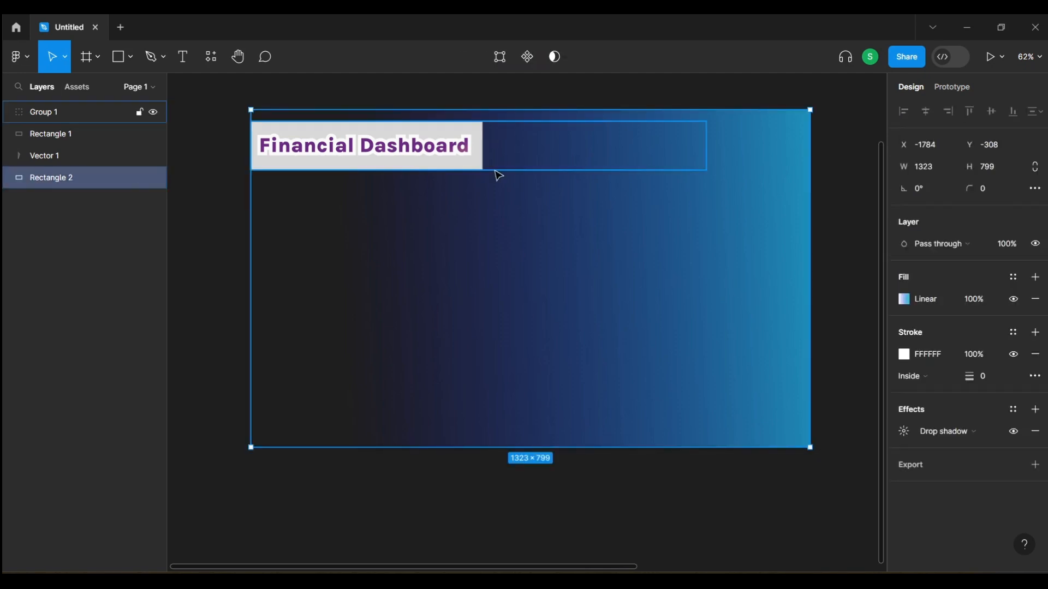
{"action": "mouse_move", "coordinate": [498, 194]}
{"action": "left_mouse_down"}
{"action": "mouse_move", "coordinate": [483, 218]}
{"action": "mouse_move", "coordinate": [482, 199]}
{"action": "left_mouse_up"}
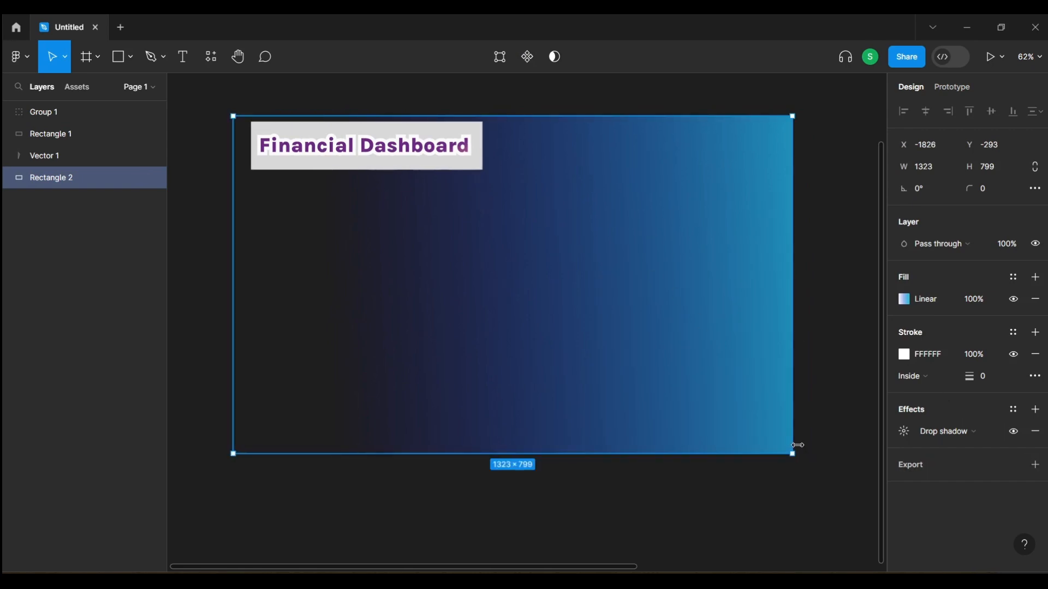
{"action": "left_click", "coordinate": [850, 441]}
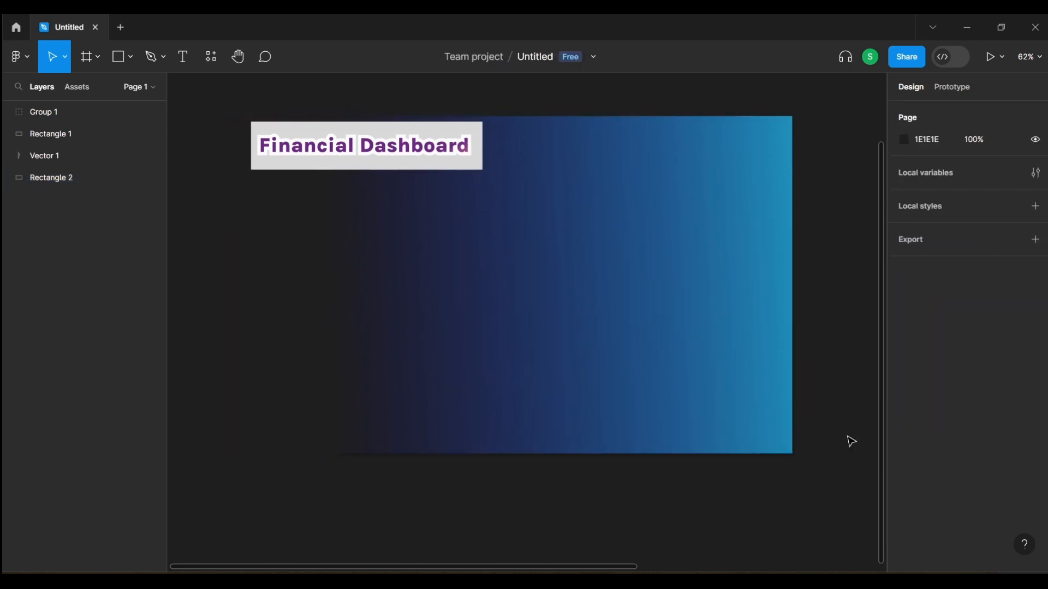
Step: Add an export setting to the page and set its format to SVG
{"action": "left_click", "coordinate": [1026, 241]}
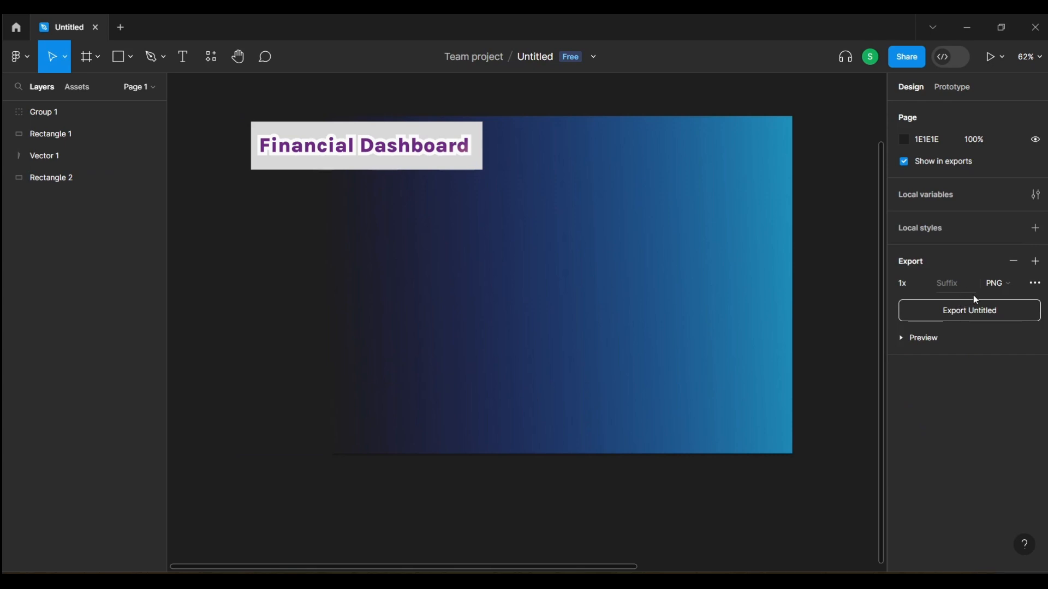
{"action": "left_click", "coordinate": [1005, 284]}
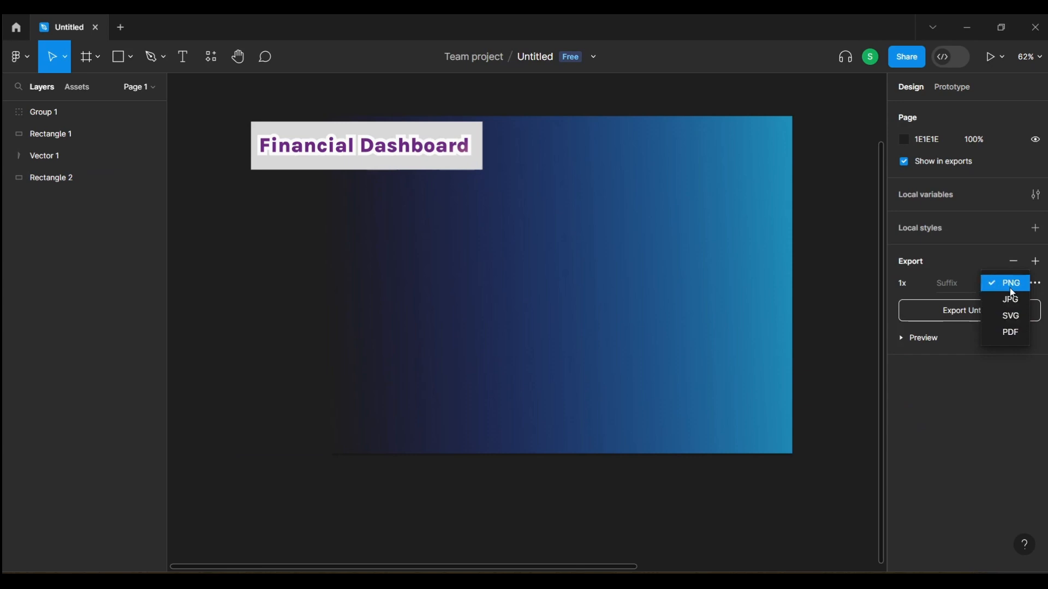
{"action": "left_click", "coordinate": [1012, 316]}
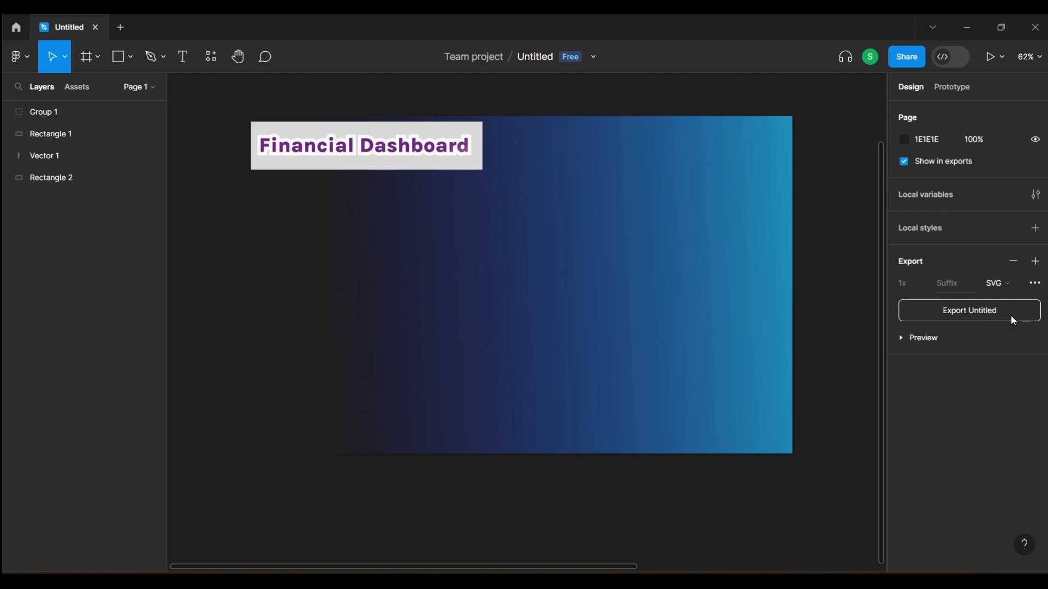
Step: Export the page and save it as Untitled.svg in the Downloads folder
{"action": "left_click", "coordinate": [1012, 319]}
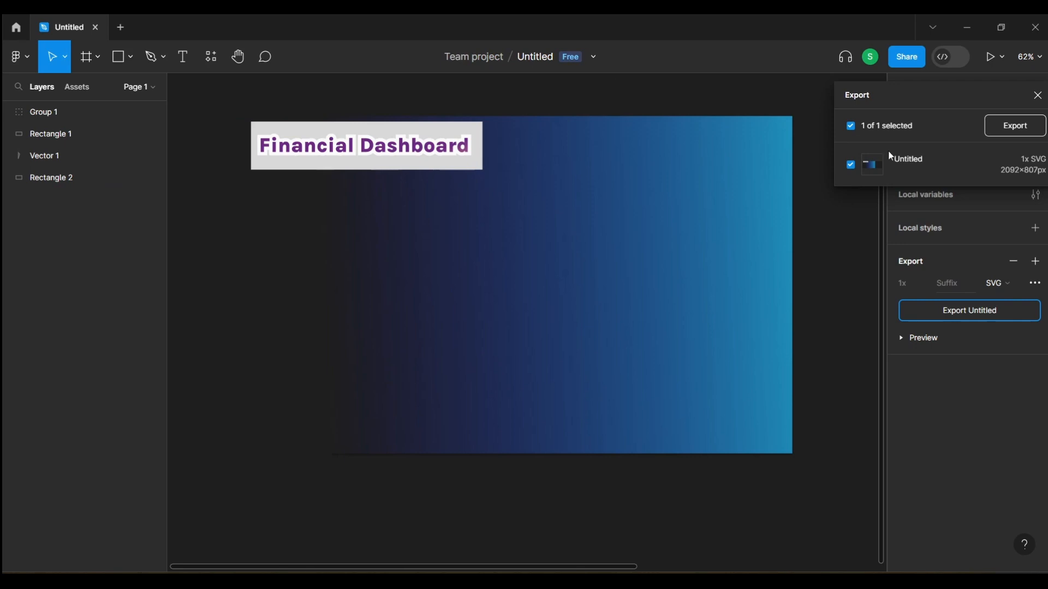
{"action": "left_click", "coordinate": [1019, 130]}
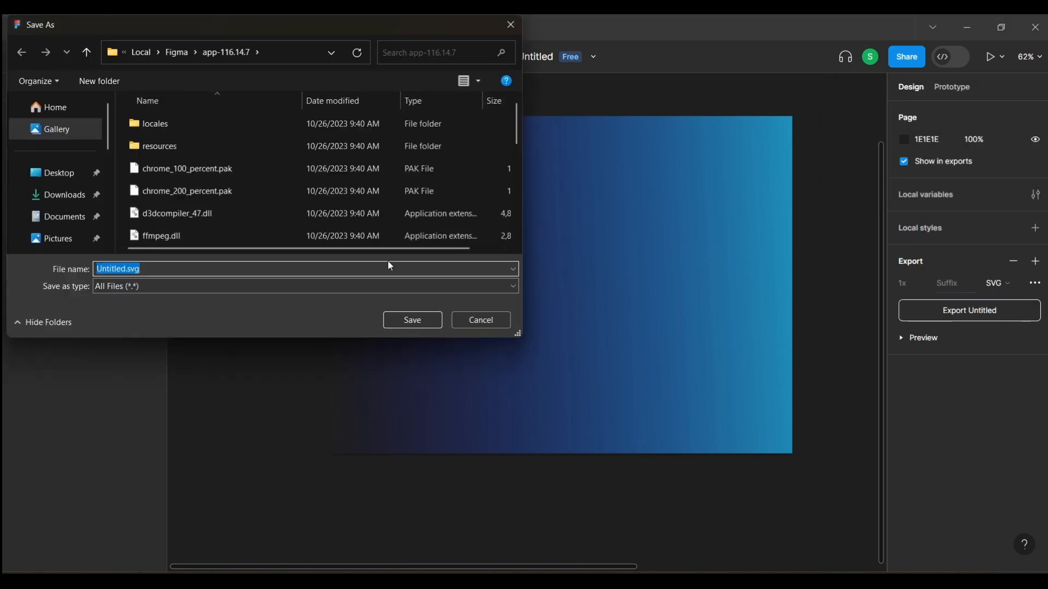
{"action": "left_click", "coordinate": [53, 197]}
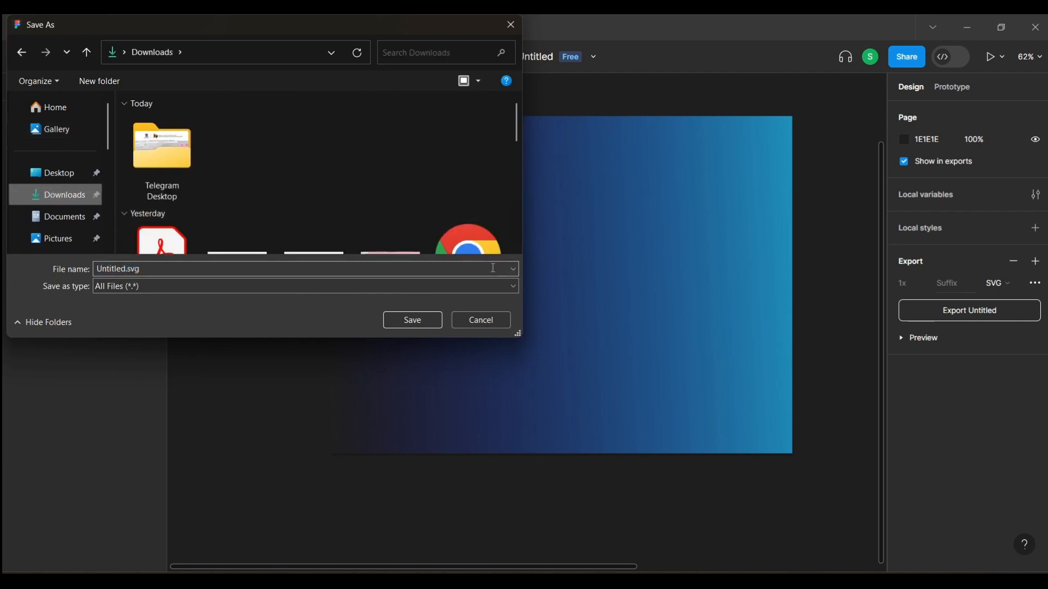
{"action": "left_click", "coordinate": [426, 321]}
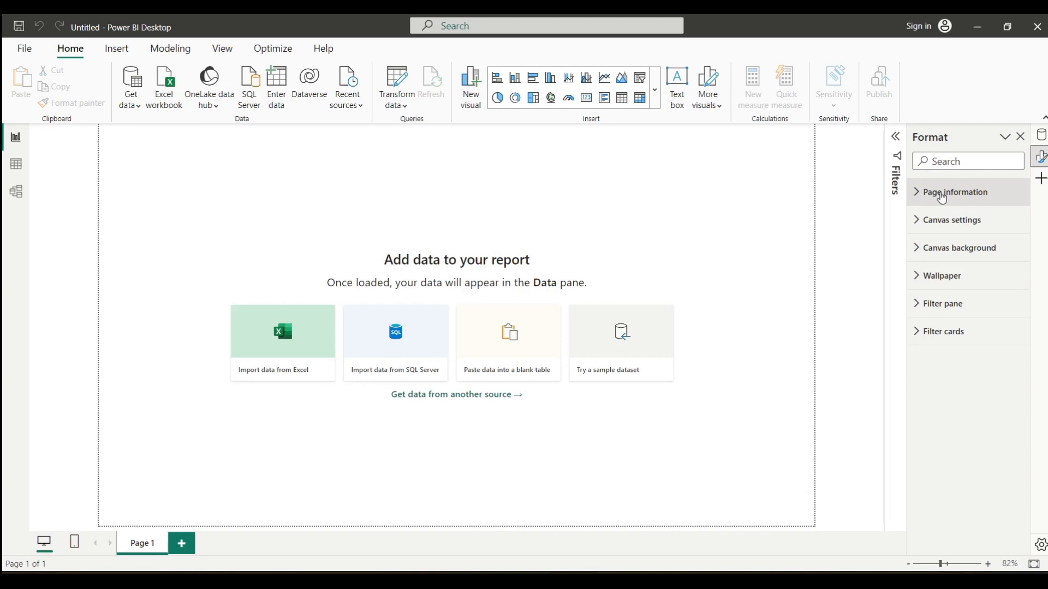
Step: In Power BI Desktop, set the canvas background's transparency to 0% and use Untitled.svg from Downloads as its image
{"action": "left_click", "coordinate": [938, 252]}
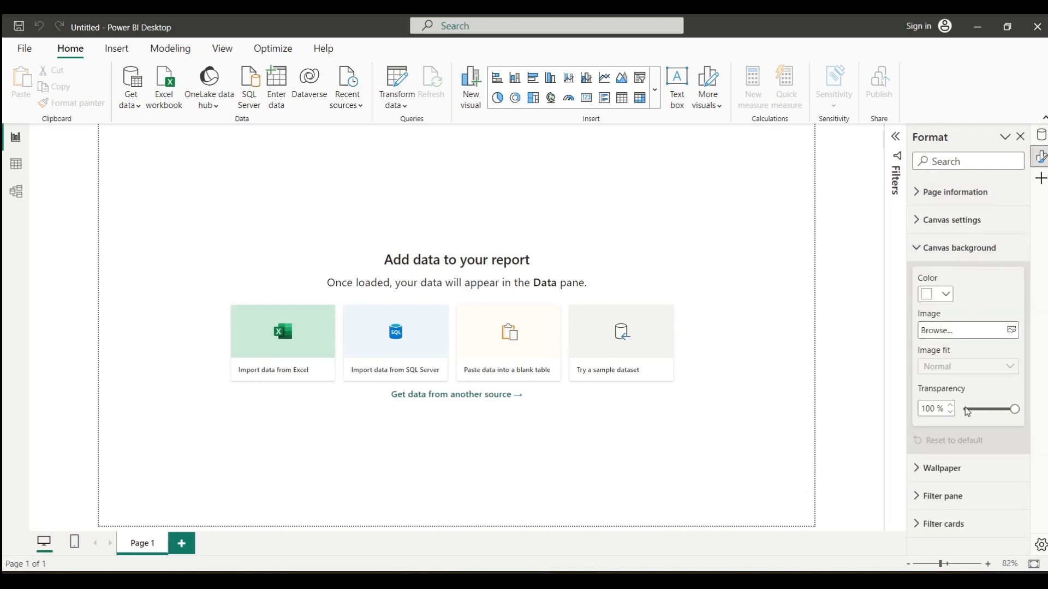
{"action": "left_click_drag", "start_coordinate": [967, 413], "coordinate": [961, 410]}
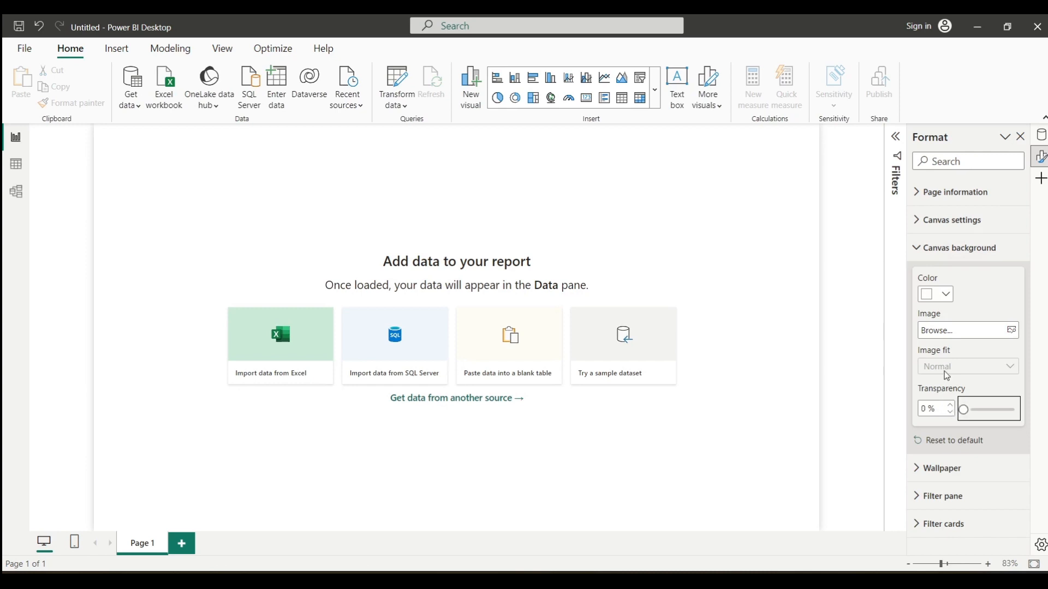
{"action": "left_click", "coordinate": [935, 331]}
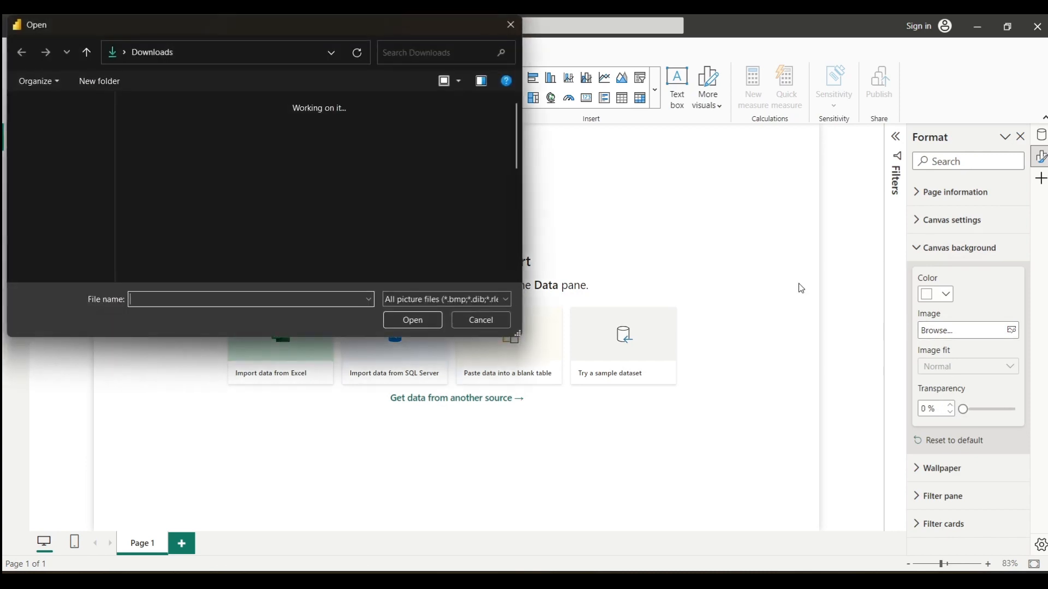
{"action": "double_click", "coordinate": [163, 153]}
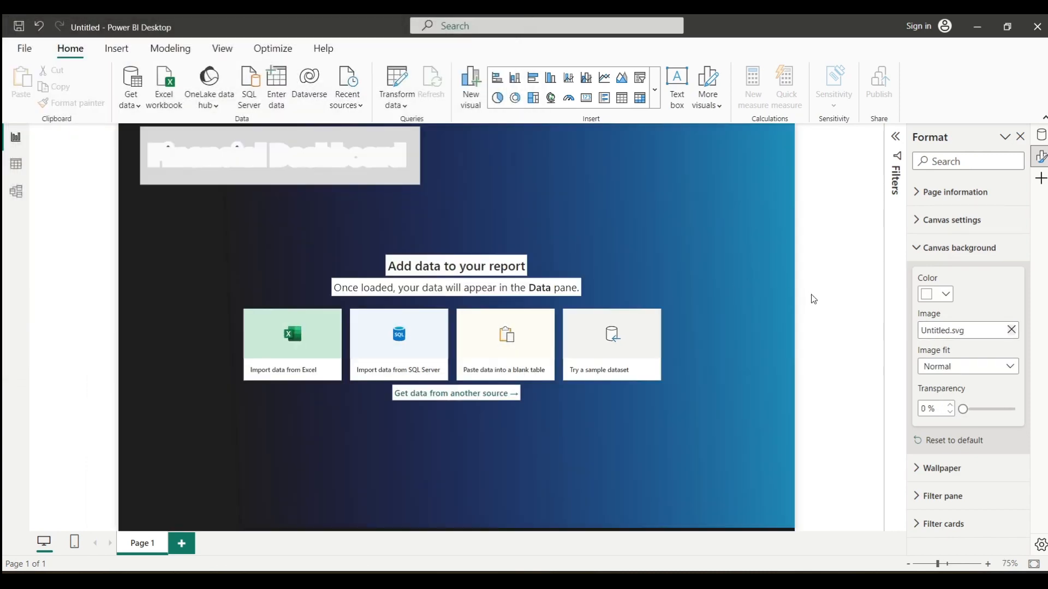